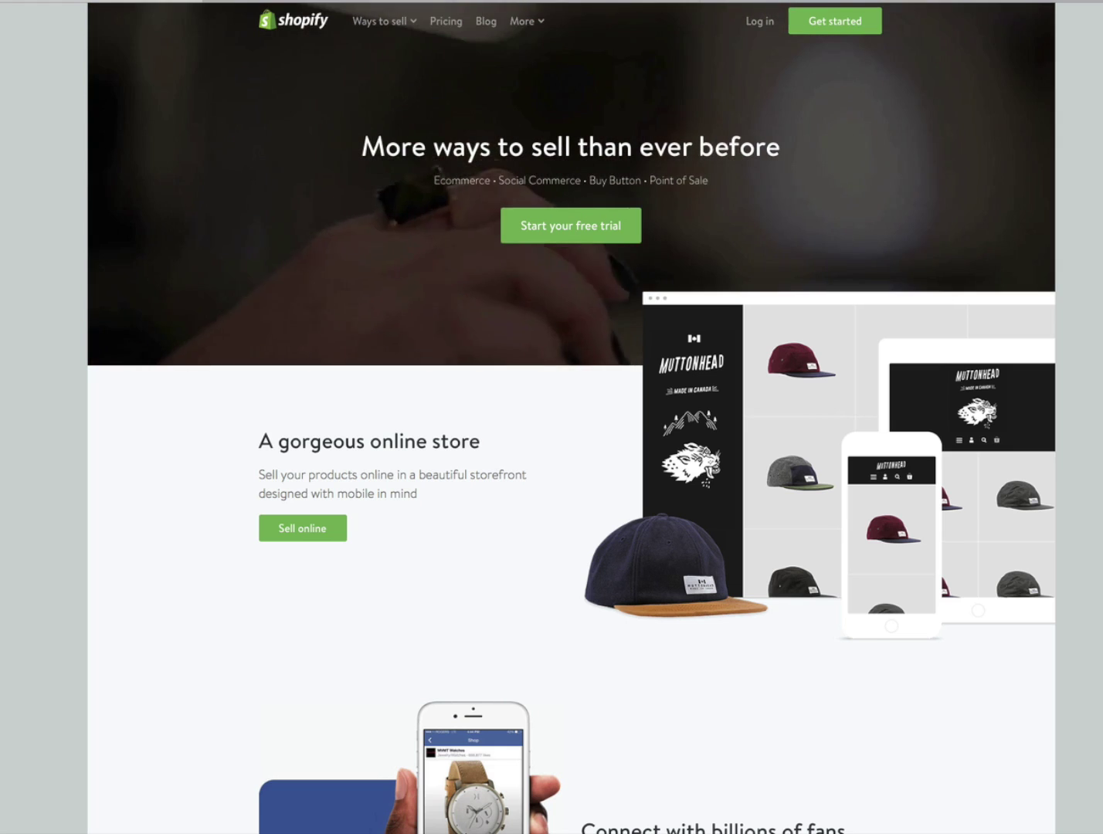
- Scroll up and down through the photography gallery's albums
scroll(571, 418, down, 1)
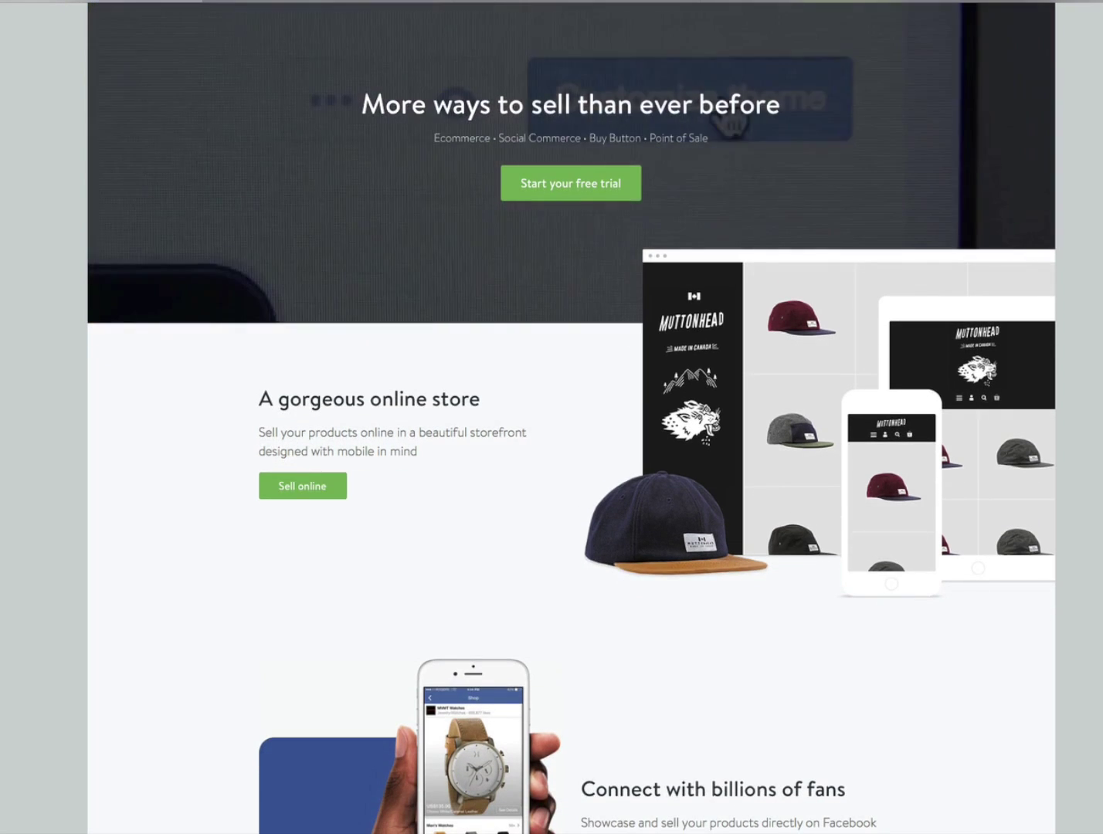
scroll(571, 416, down, 2)
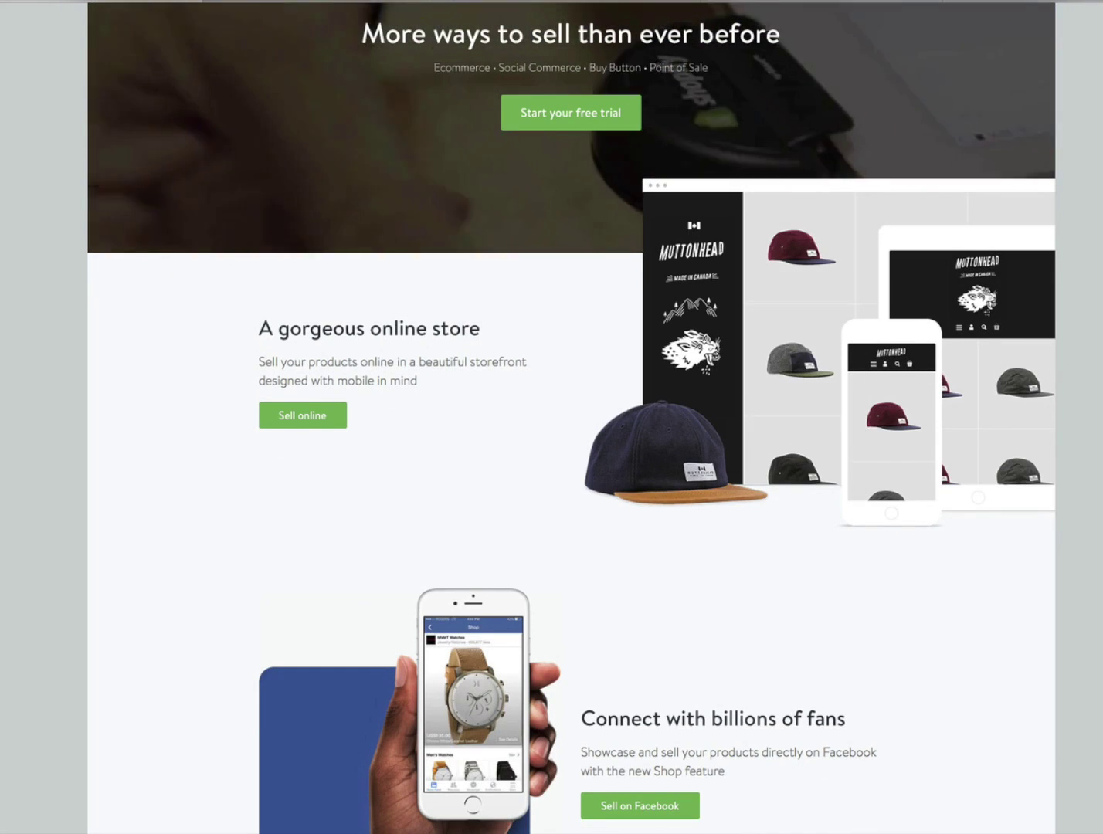
scroll(571, 418, down, 1)
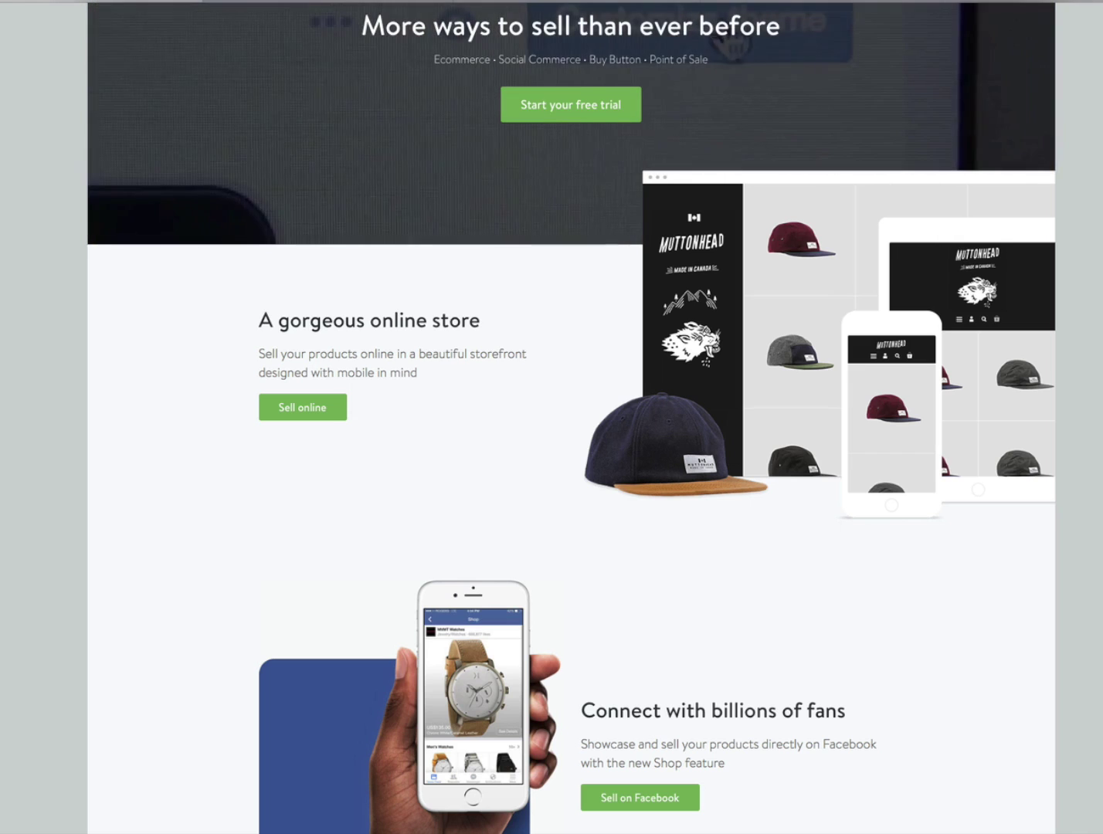
scroll(572, 417, up, 2)
scroll(570, 417, up, 1)
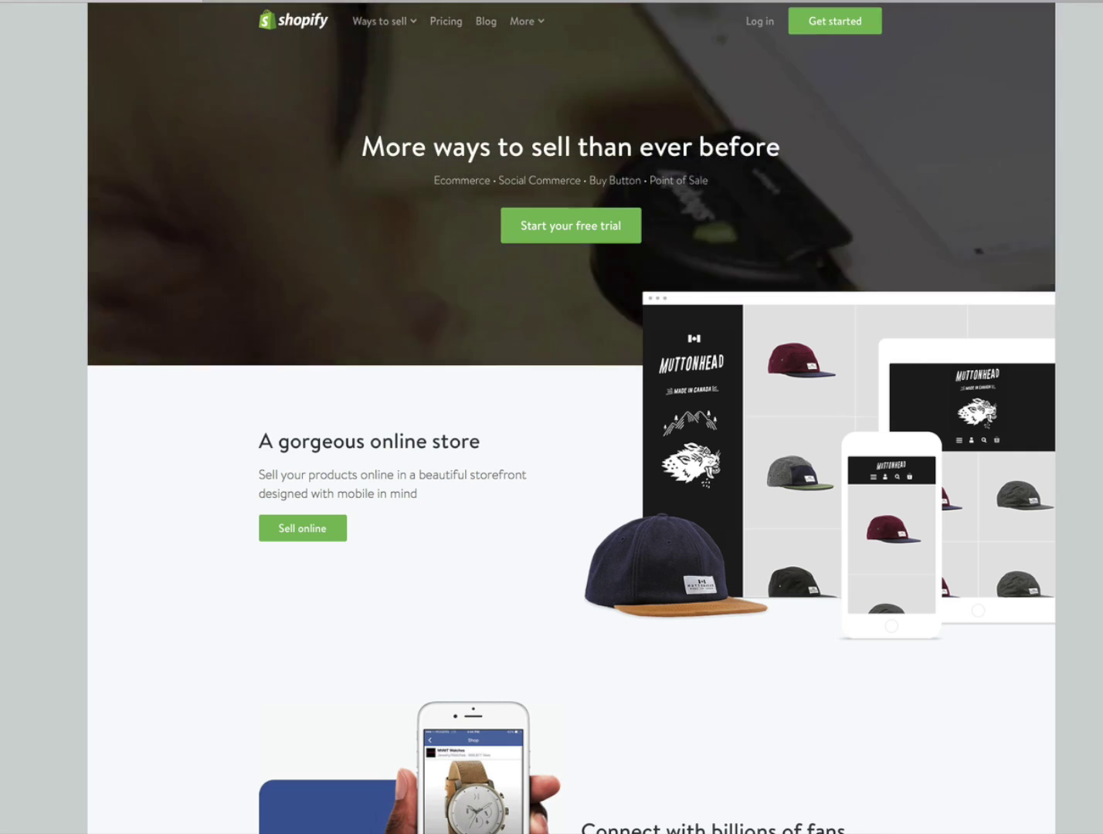
scroll(571, 417, down, 1)
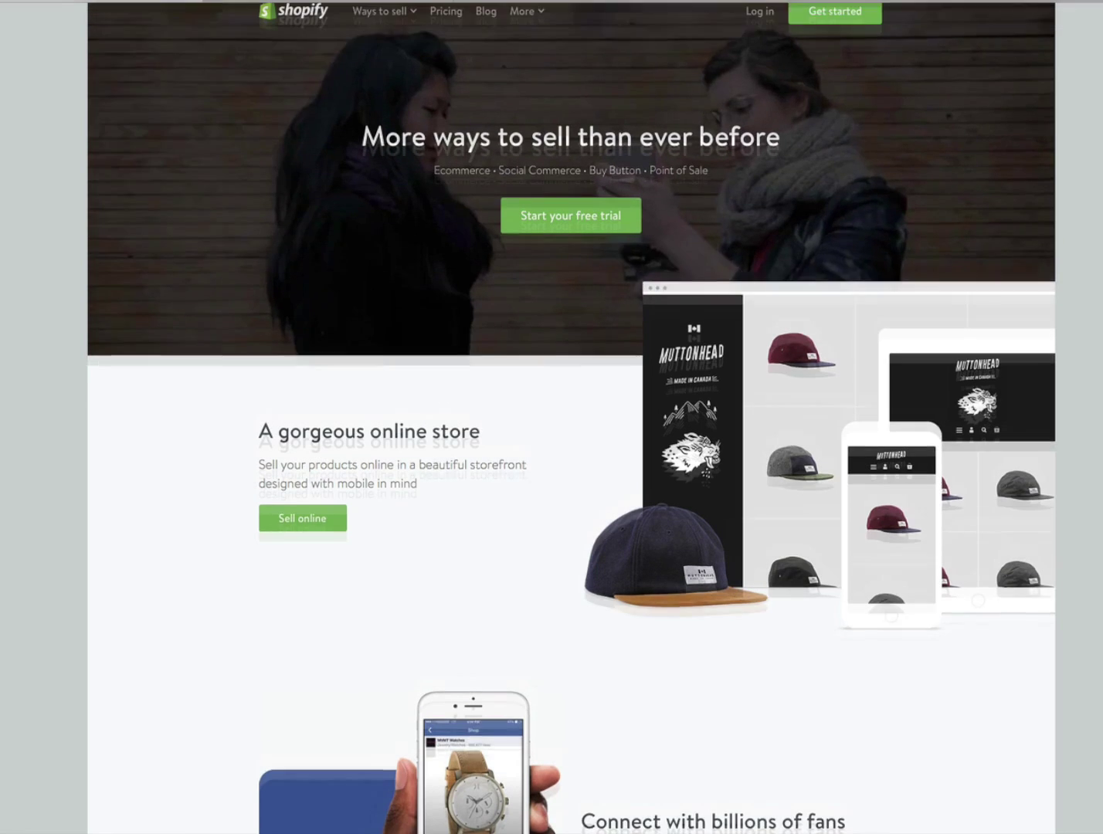
scroll(571, 418, up, 1)
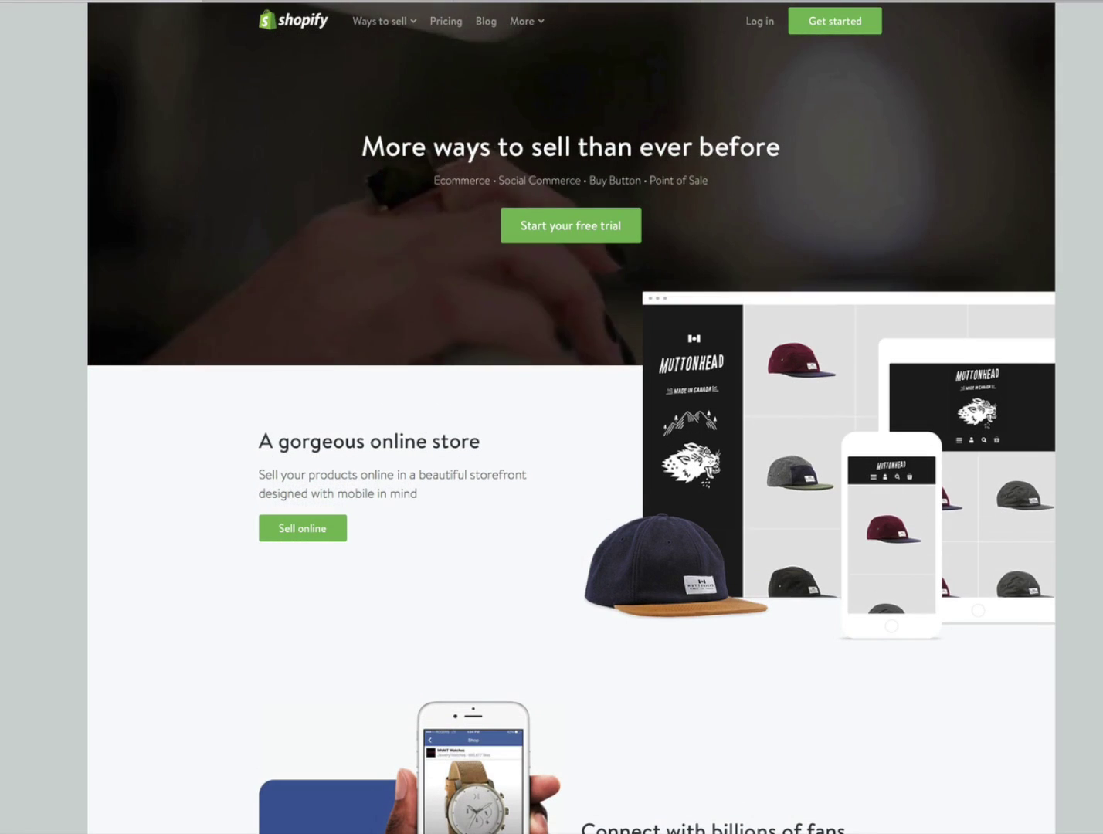
scroll(571, 417, down, 1)
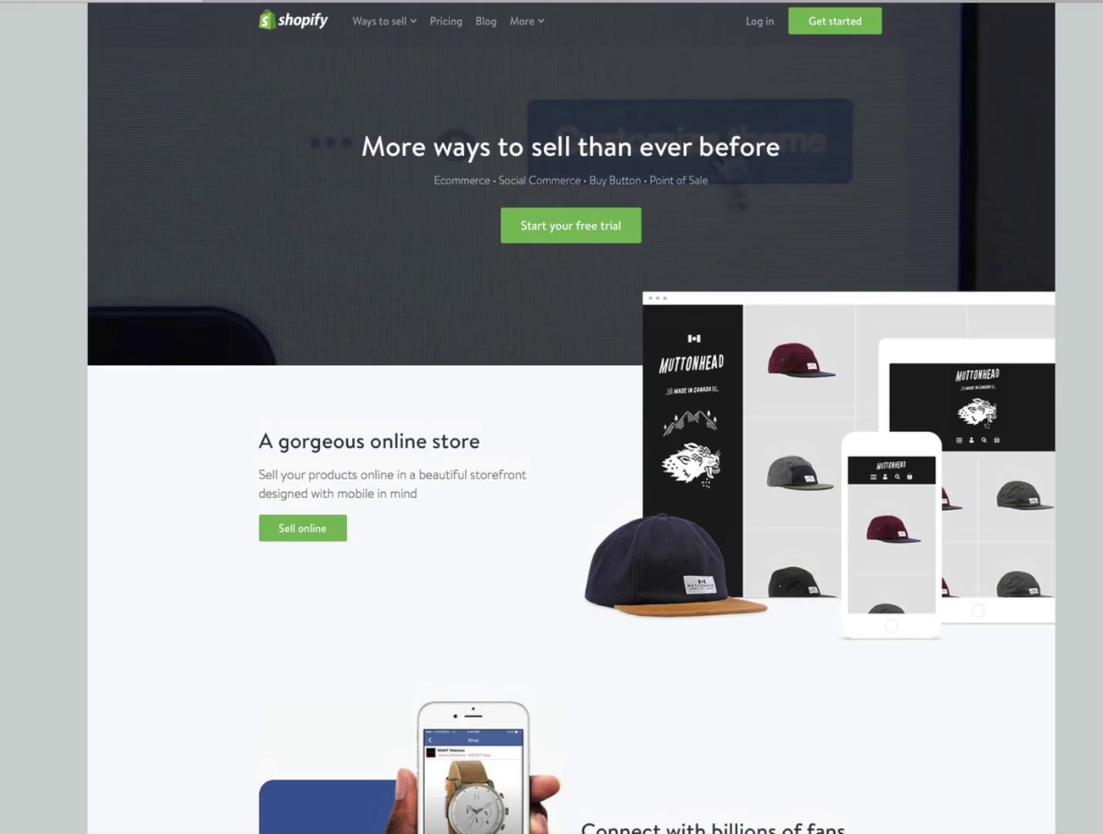
scroll(572, 417, down, 5)
scroll(572, 418, down, 1)
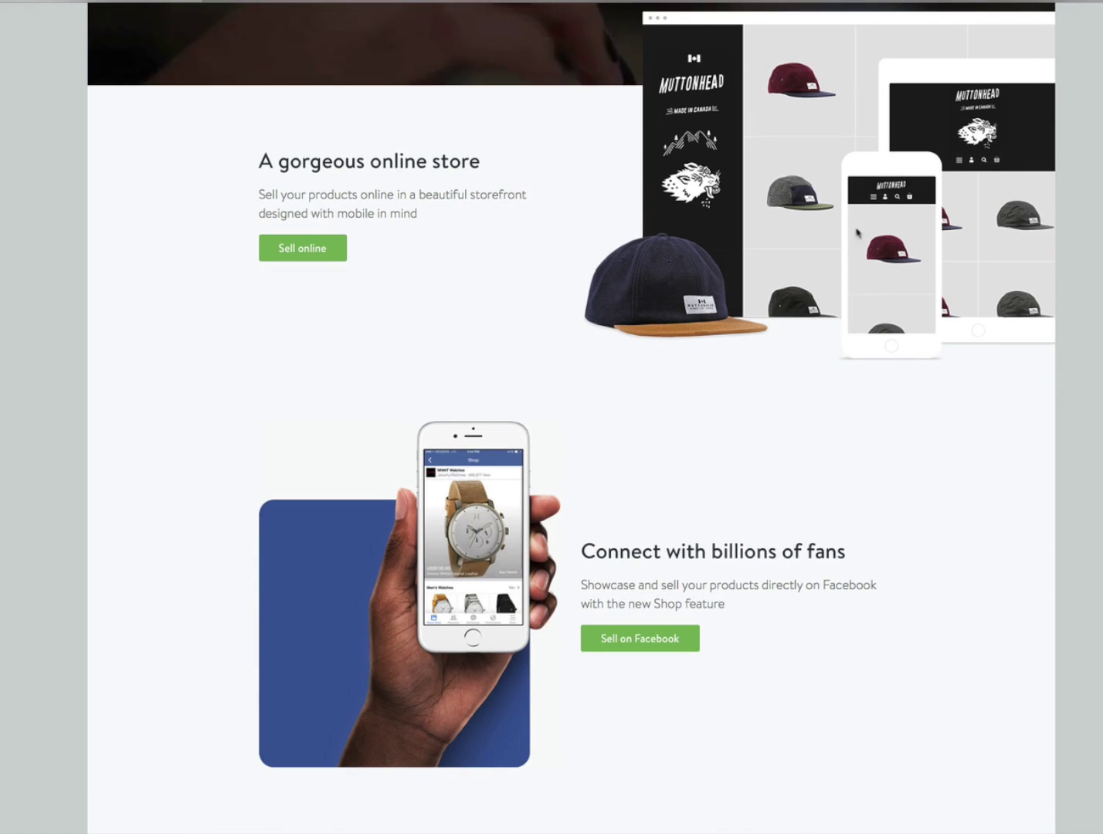
scroll(572, 417, down, 1)
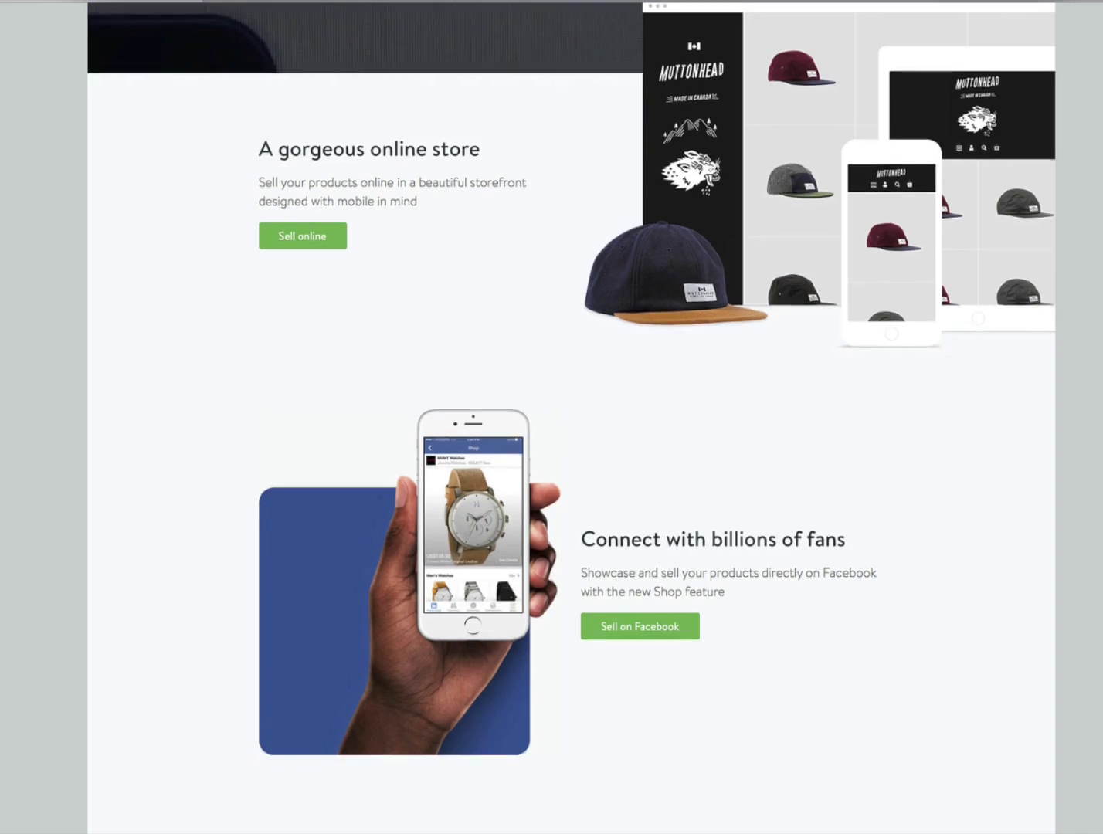
scroll(572, 418, up, 3)
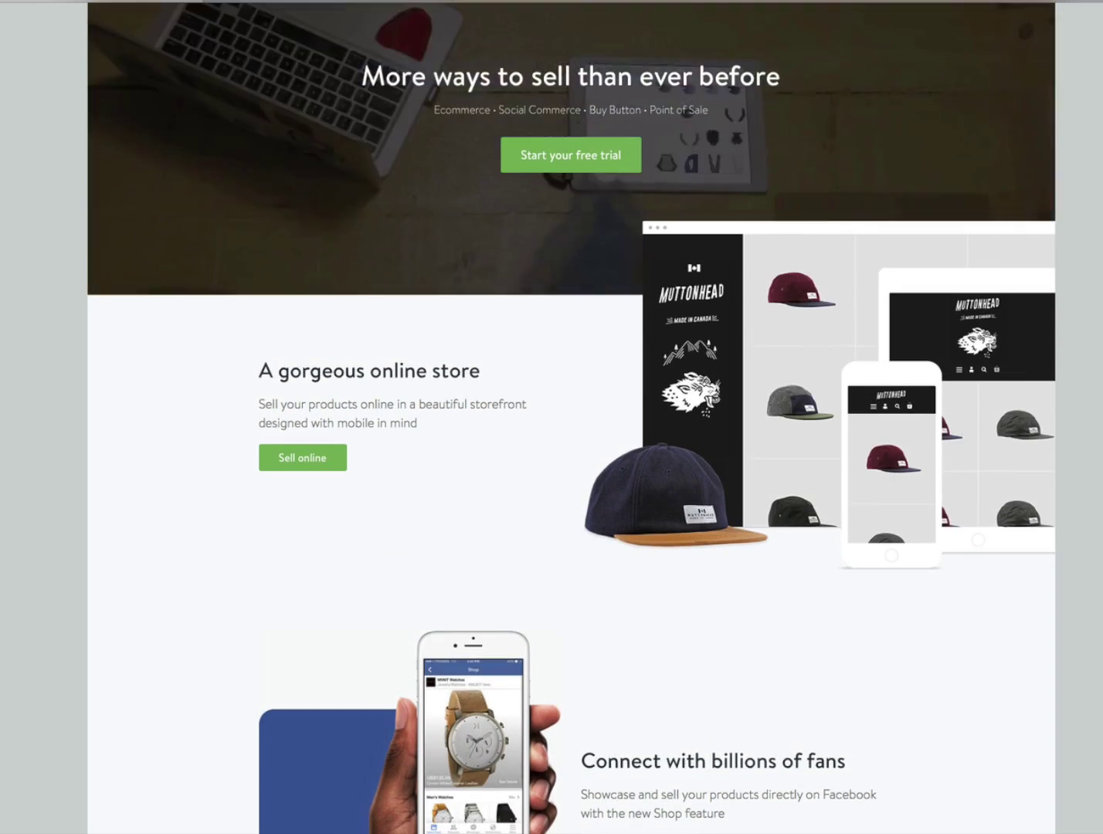
scroll(571, 418, down, 1)
scroll(572, 417, down, 1)
scroll(712, 191, down, 4)
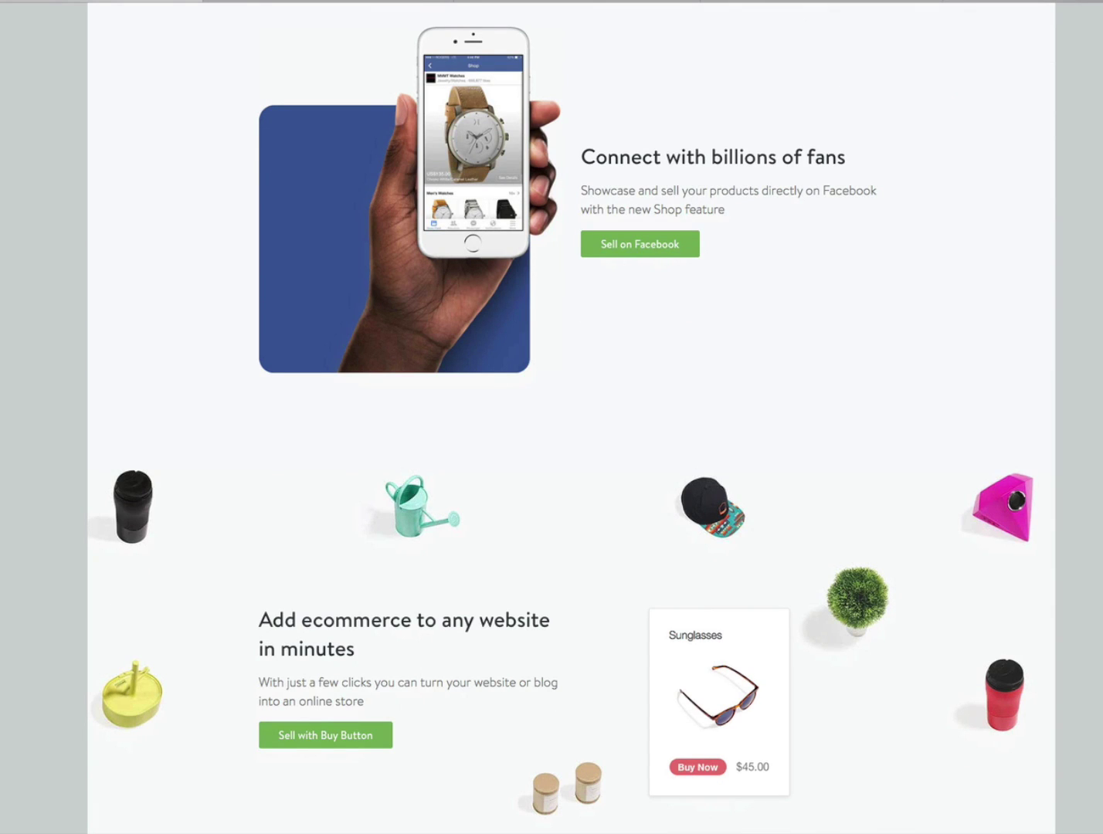
scroll(561, 415, down, 1)
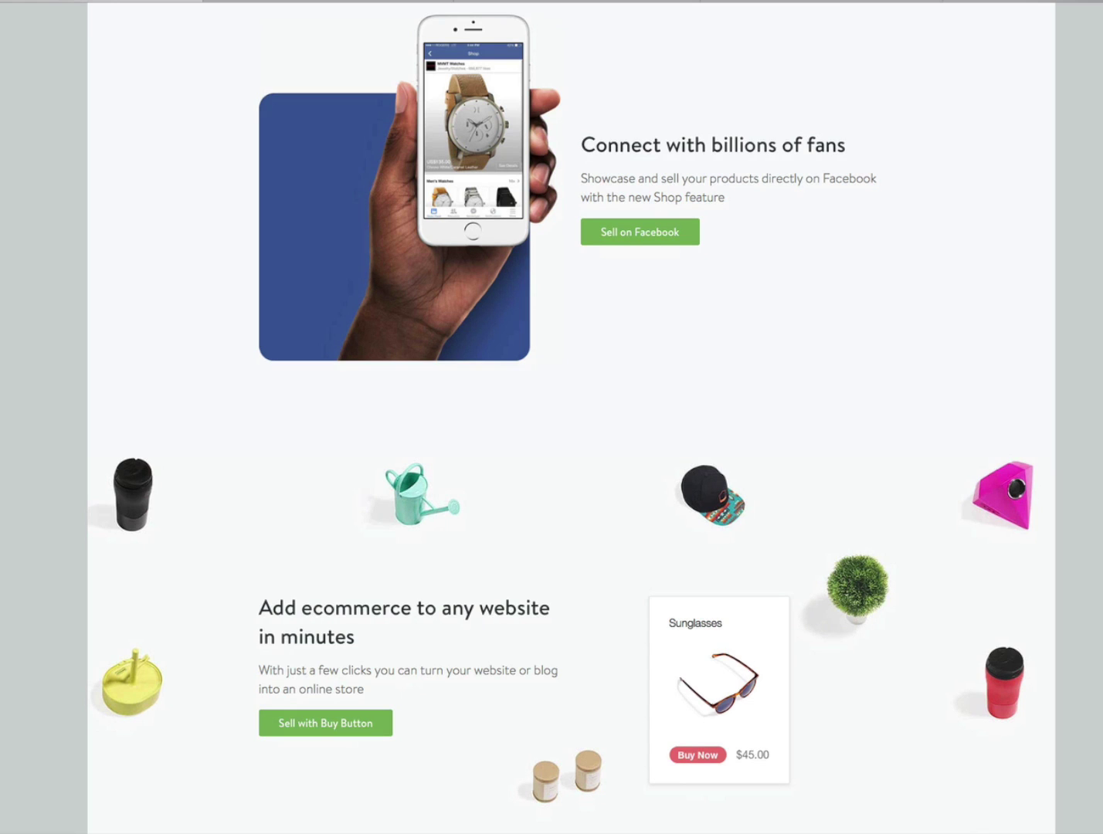
scroll(561, 416, down, 1)
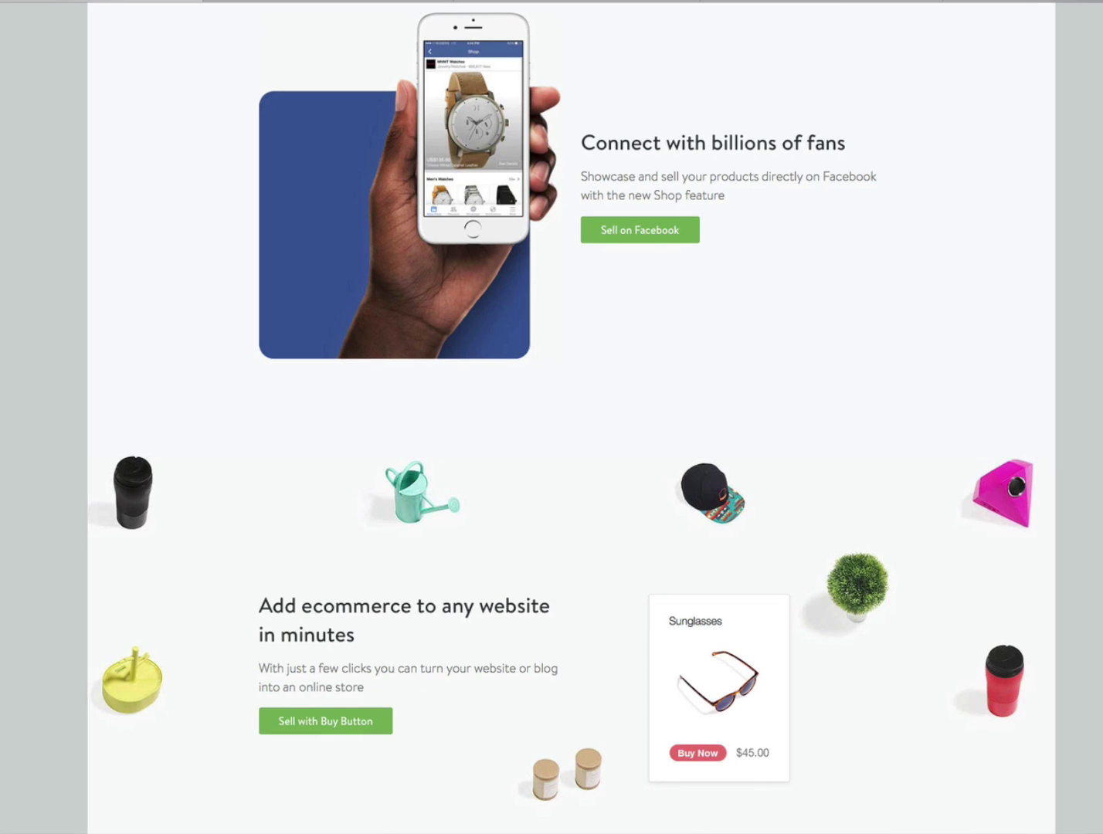
scroll(561, 415, down, 1)
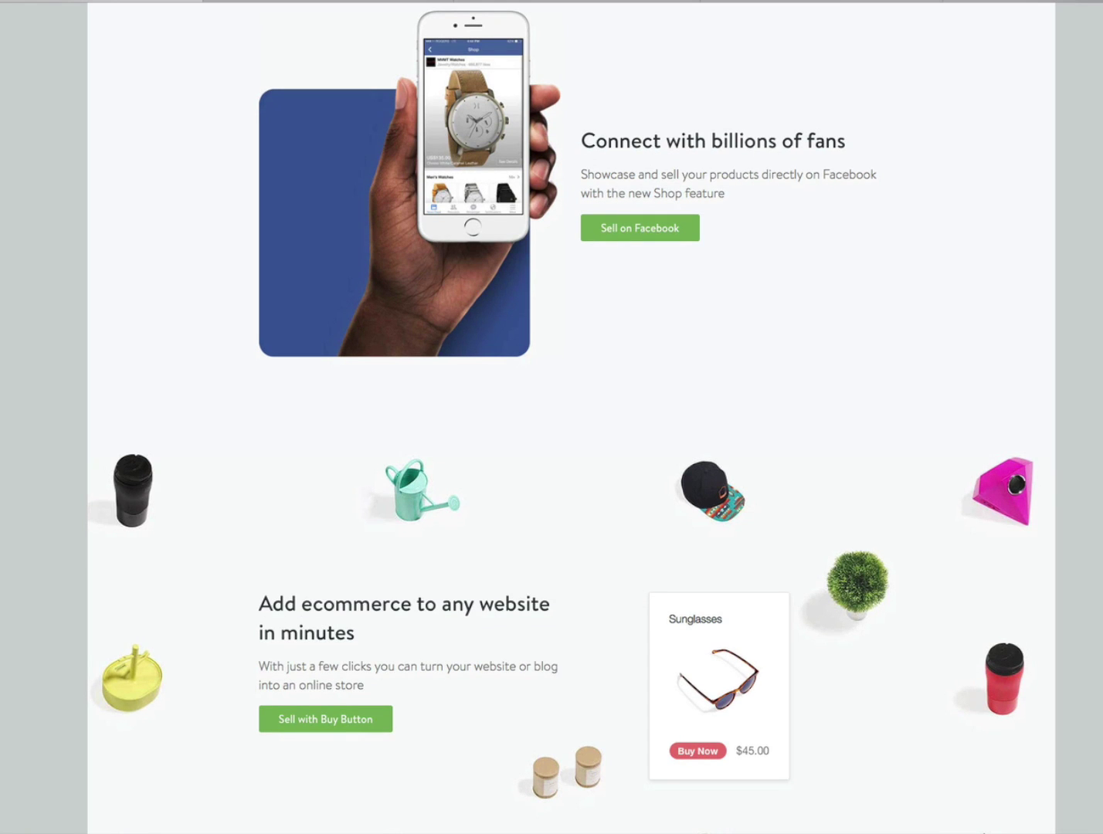
scroll(561, 418, down, 1)
scroll(561, 417, down, 1)
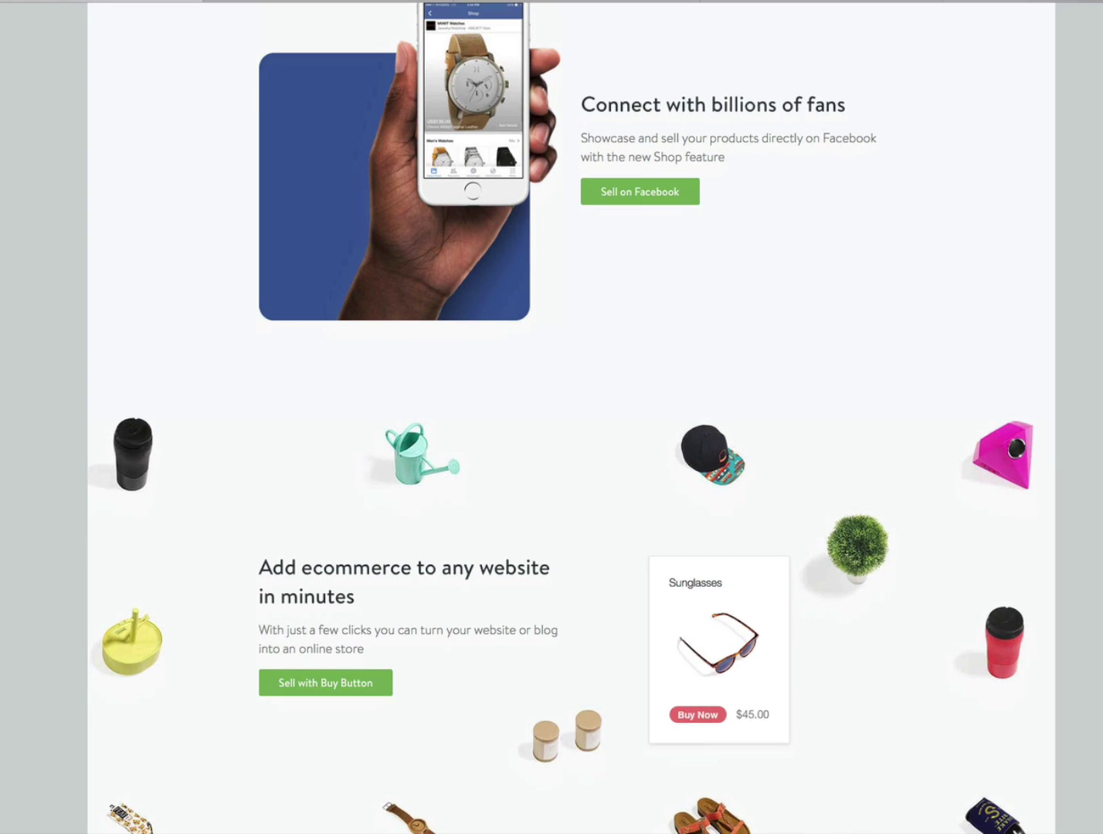
scroll(561, 417, down, 5)
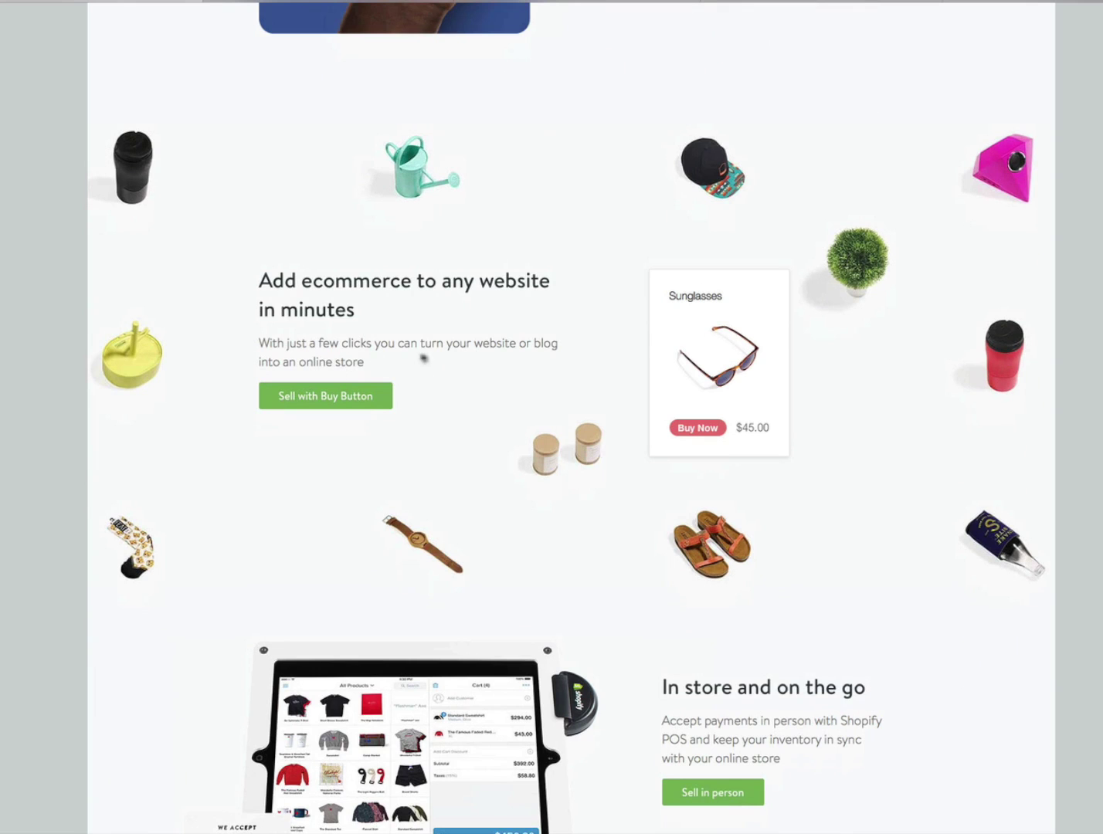
scroll(561, 417, down, 1)
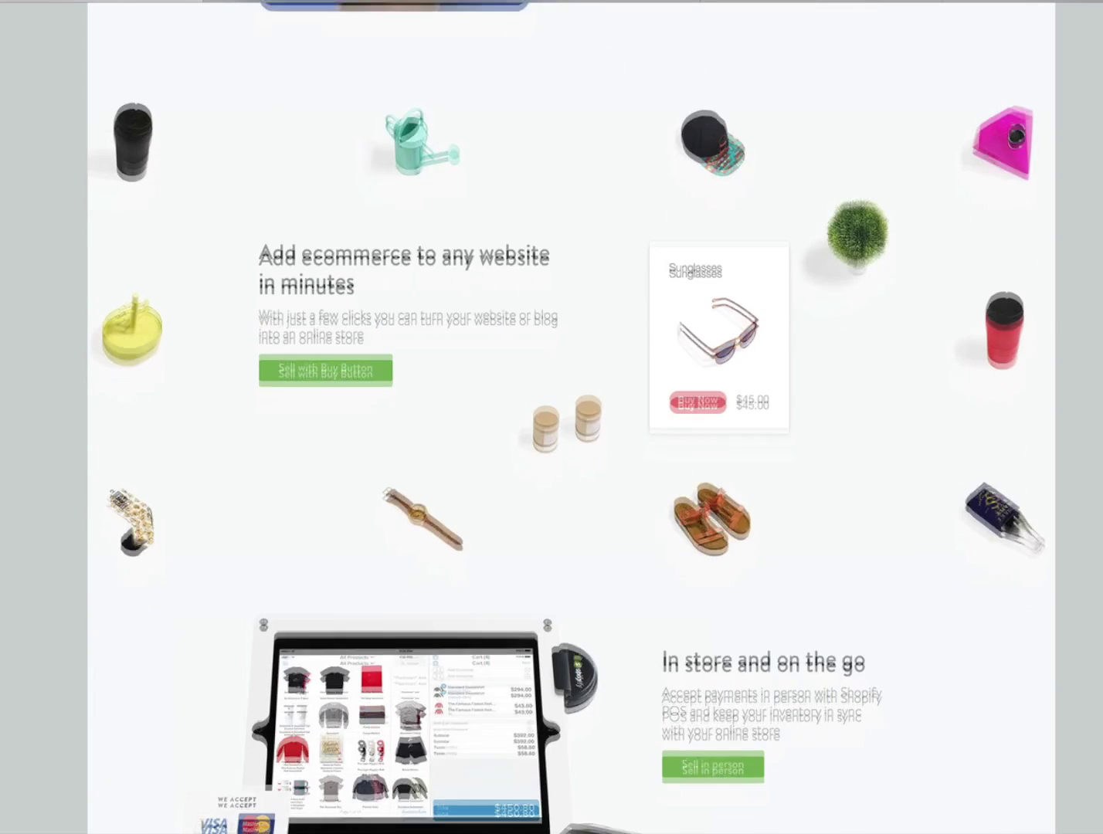
scroll(561, 417, down, 1)
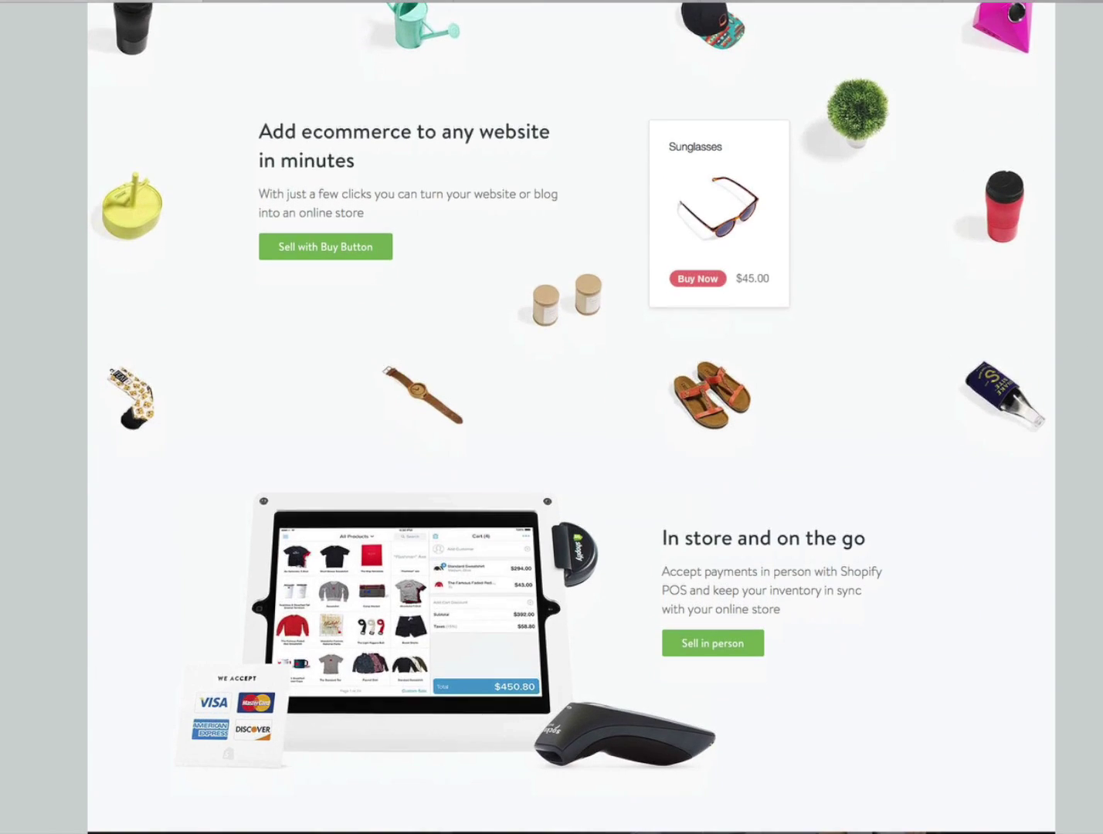
scroll(561, 418, down, 2)
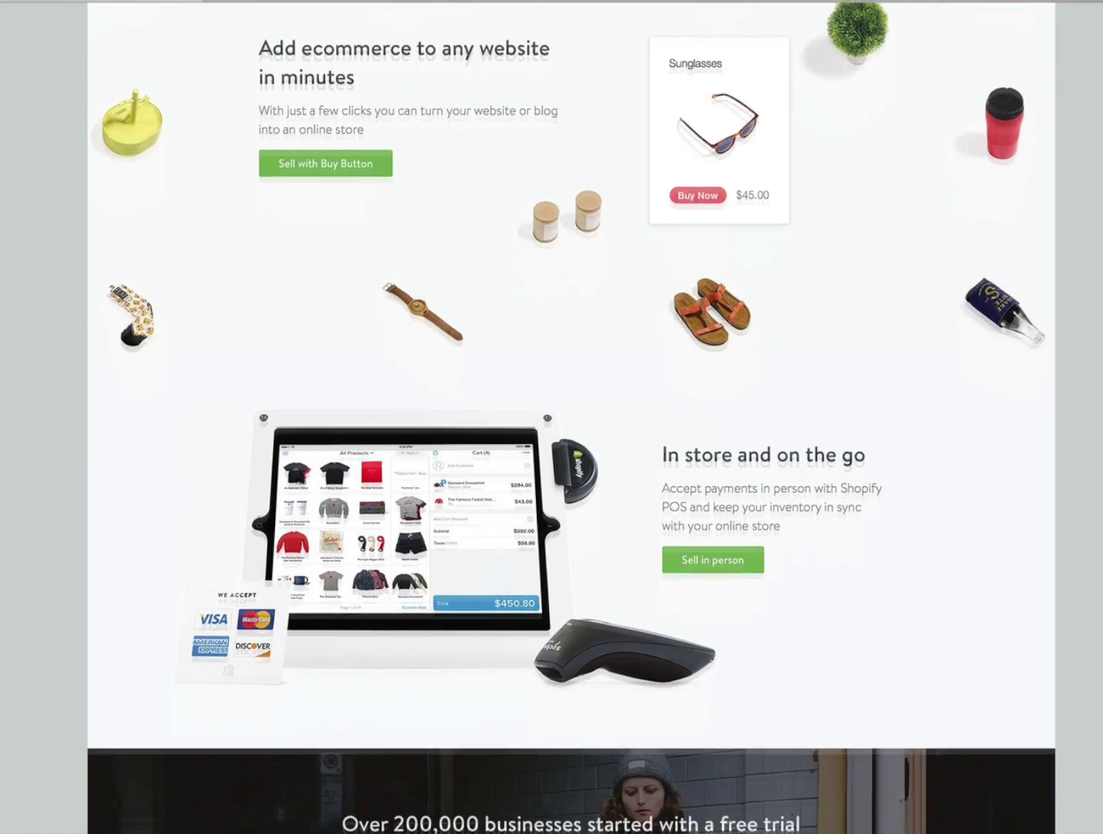
scroll(572, 417, down, 1)
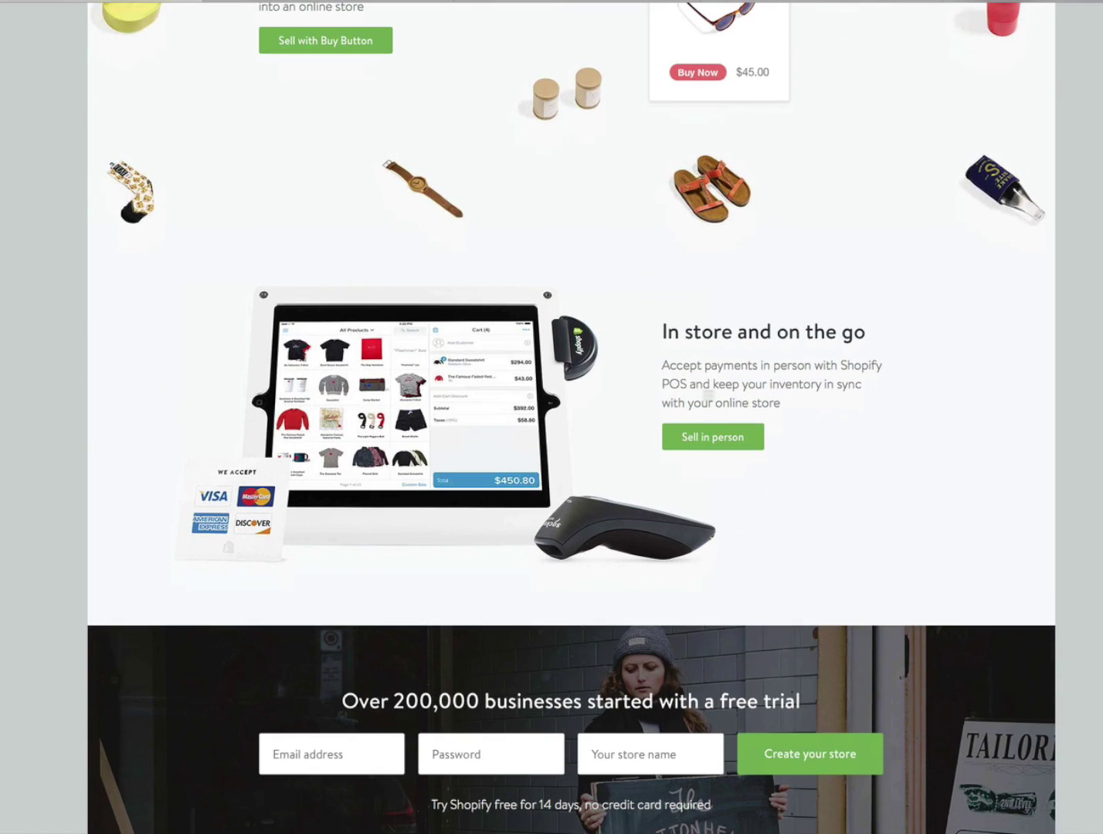
- Finish browsing the gallery and bring up SmugMug's Features and Plans page
drag(687, 385, 659, 384)
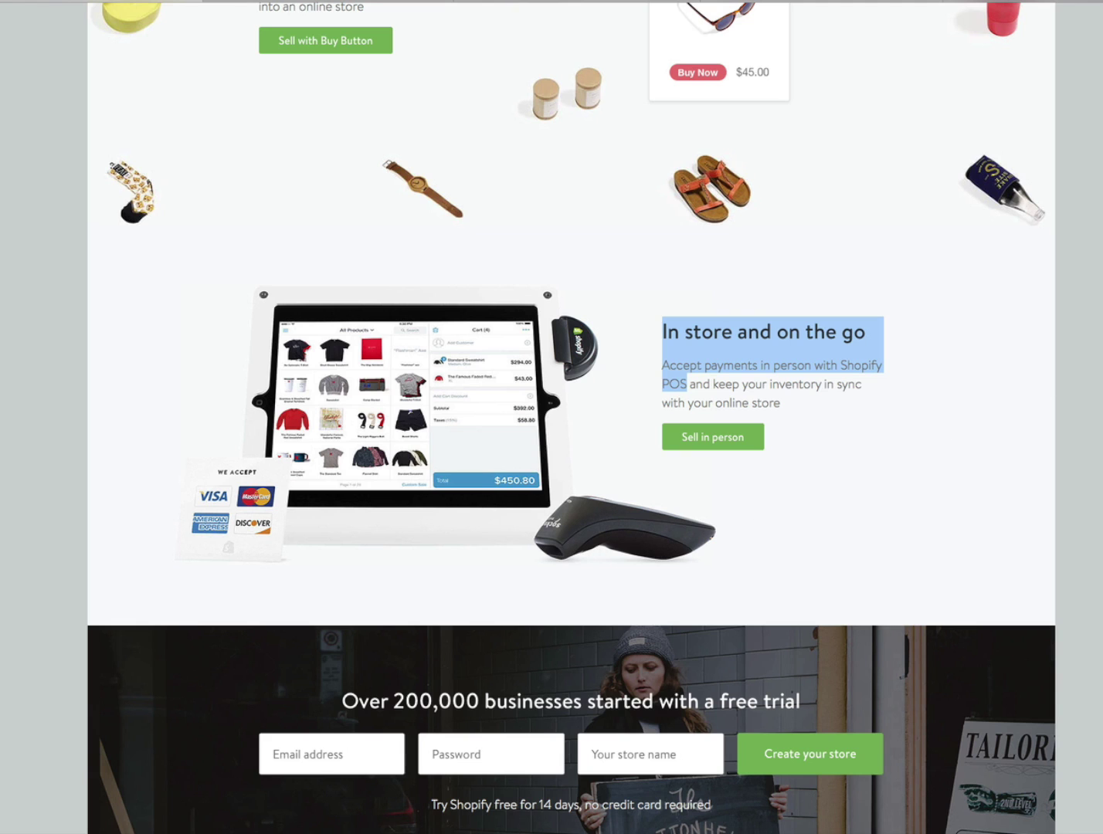
scroll(572, 417, down, 3)
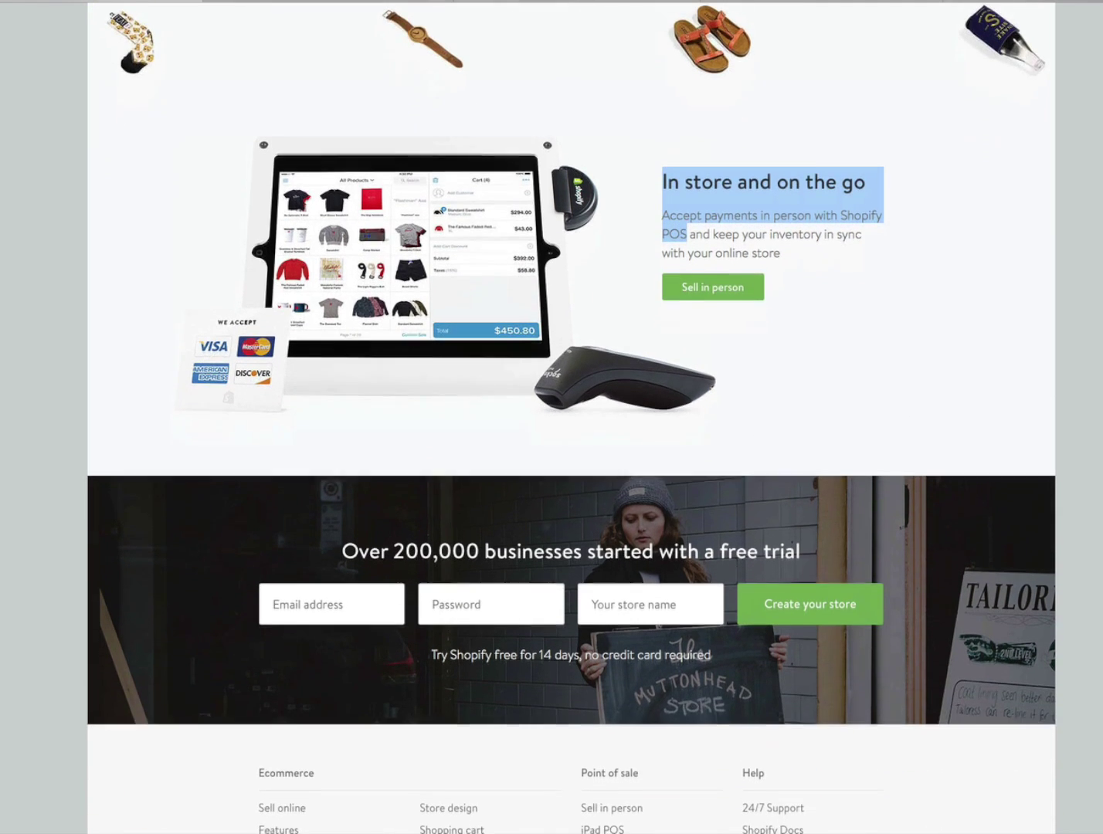
scroll(571, 417, down, 2)
scroll(571, 417, down, 1)
scroll(572, 417, down, 2)
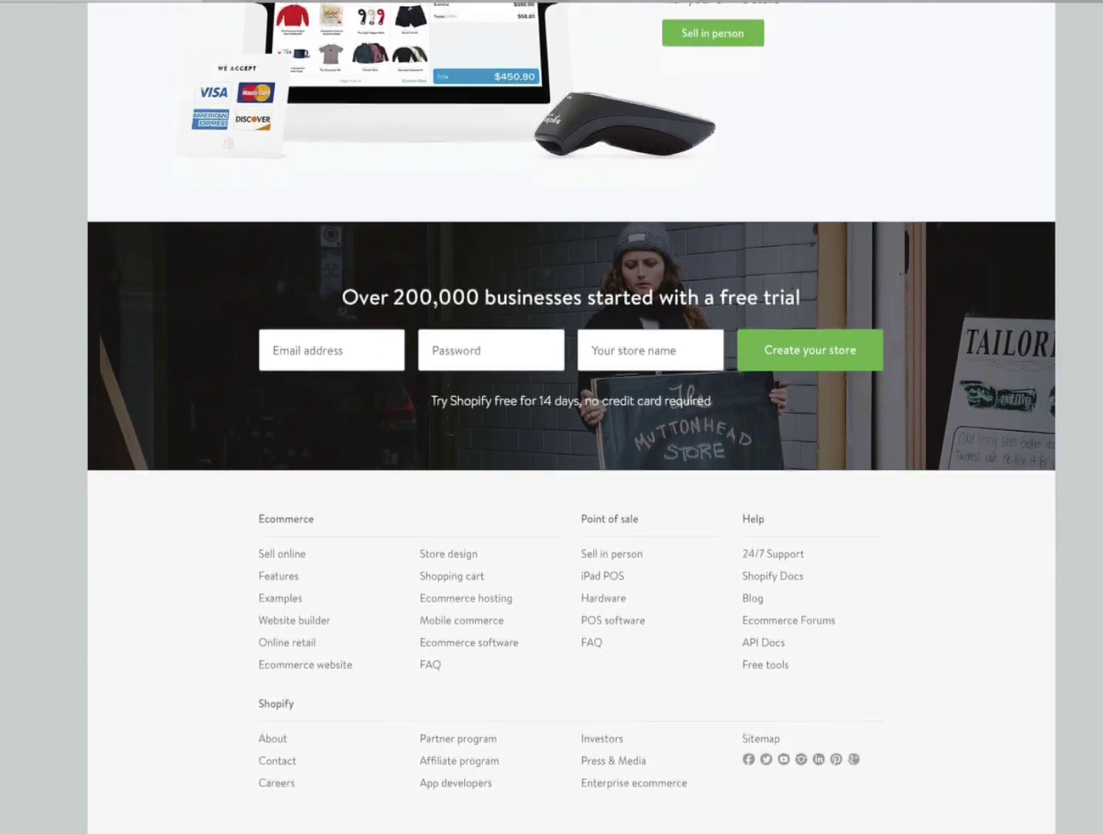
scroll(571, 417, up, 10)
scroll(571, 417, up, 15)
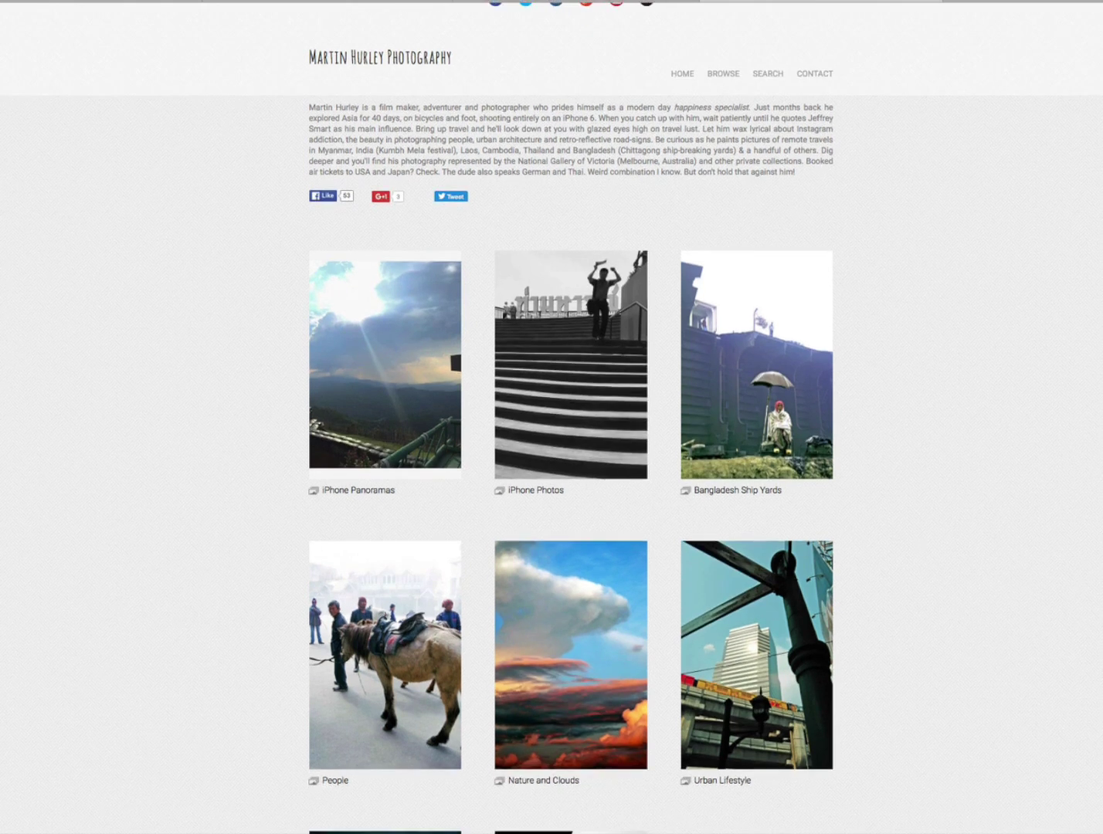
scroll(551, 418, down, 5)
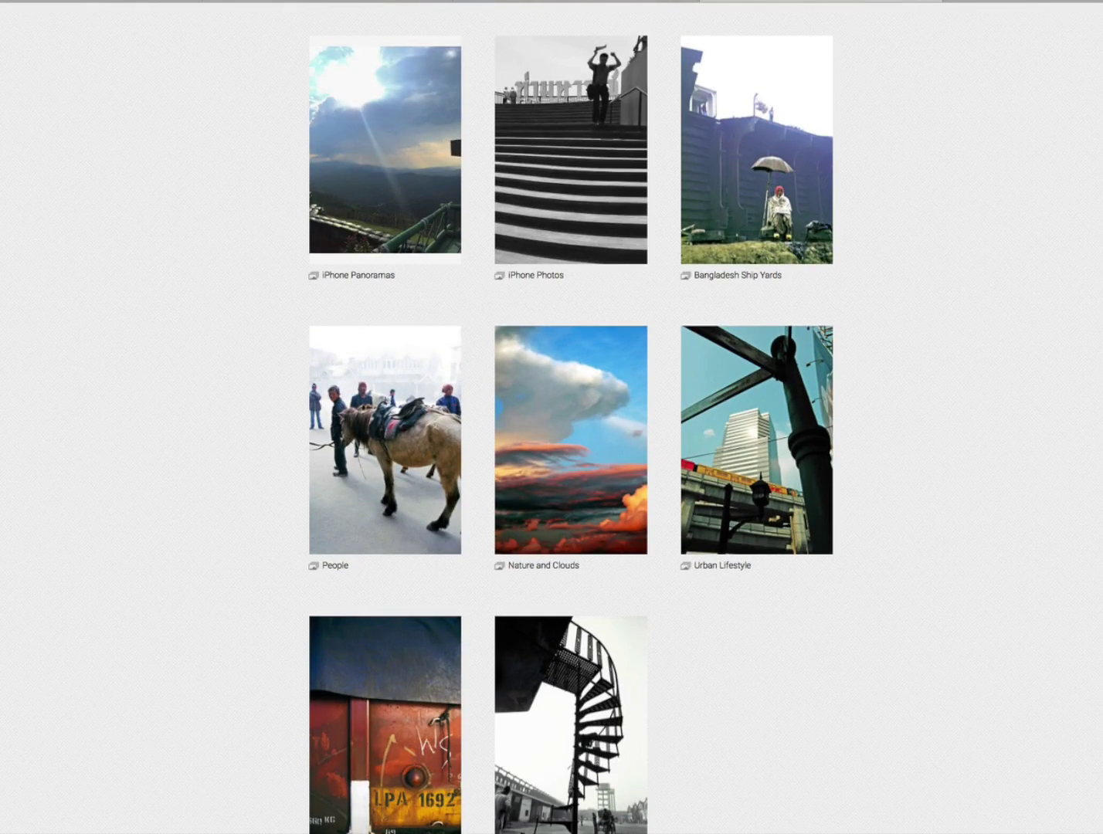
scroll(552, 418, up, 5)
scroll(553, 417, down, 5)
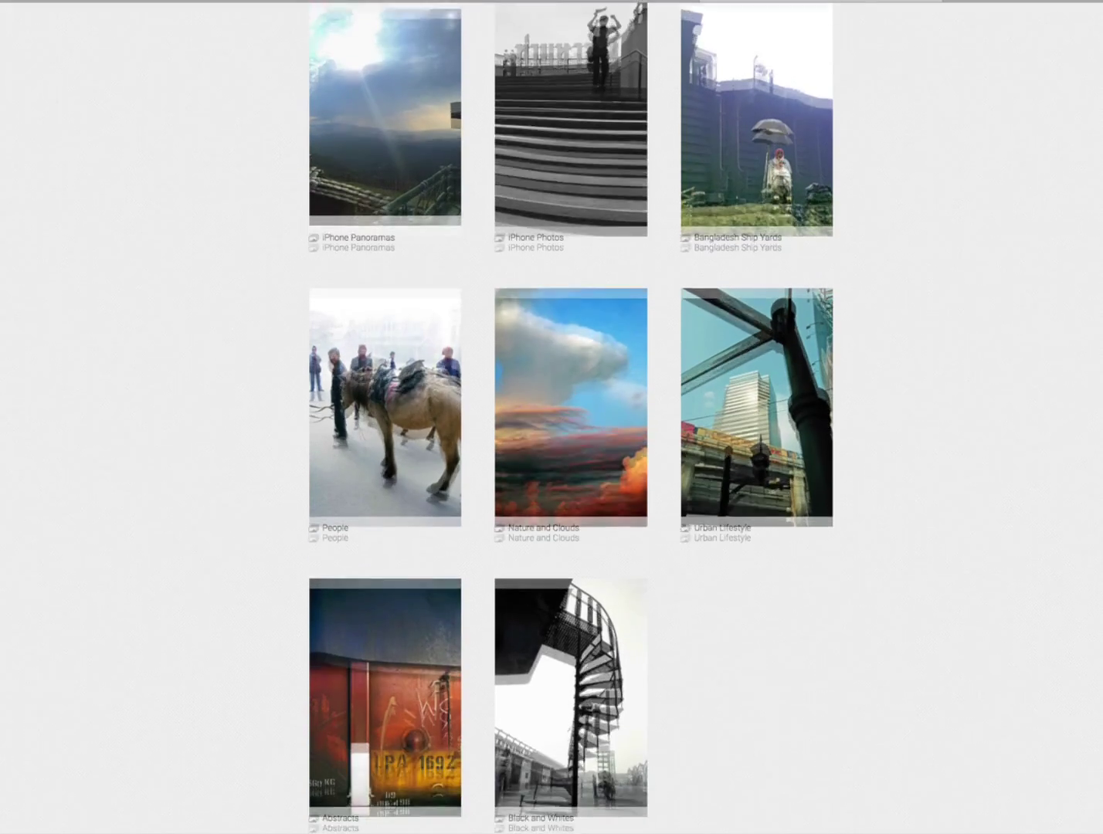
scroll(552, 417, up, 5)
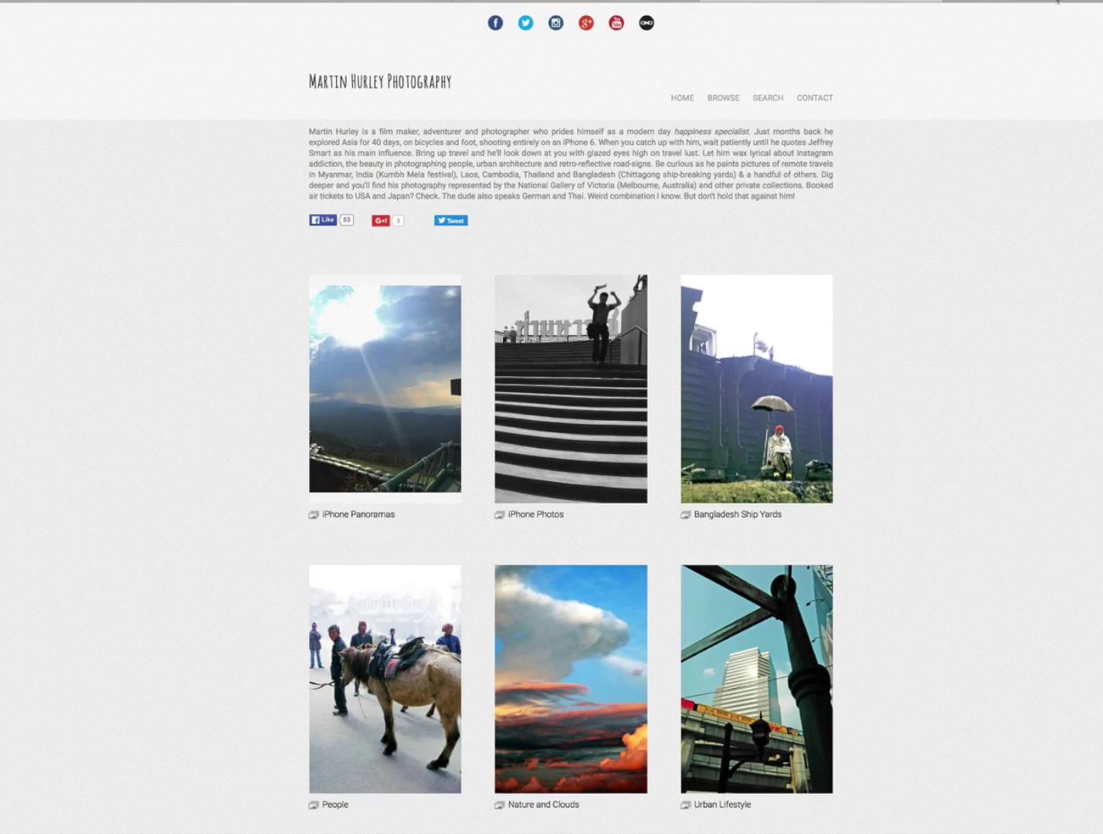
click(1057, 2)
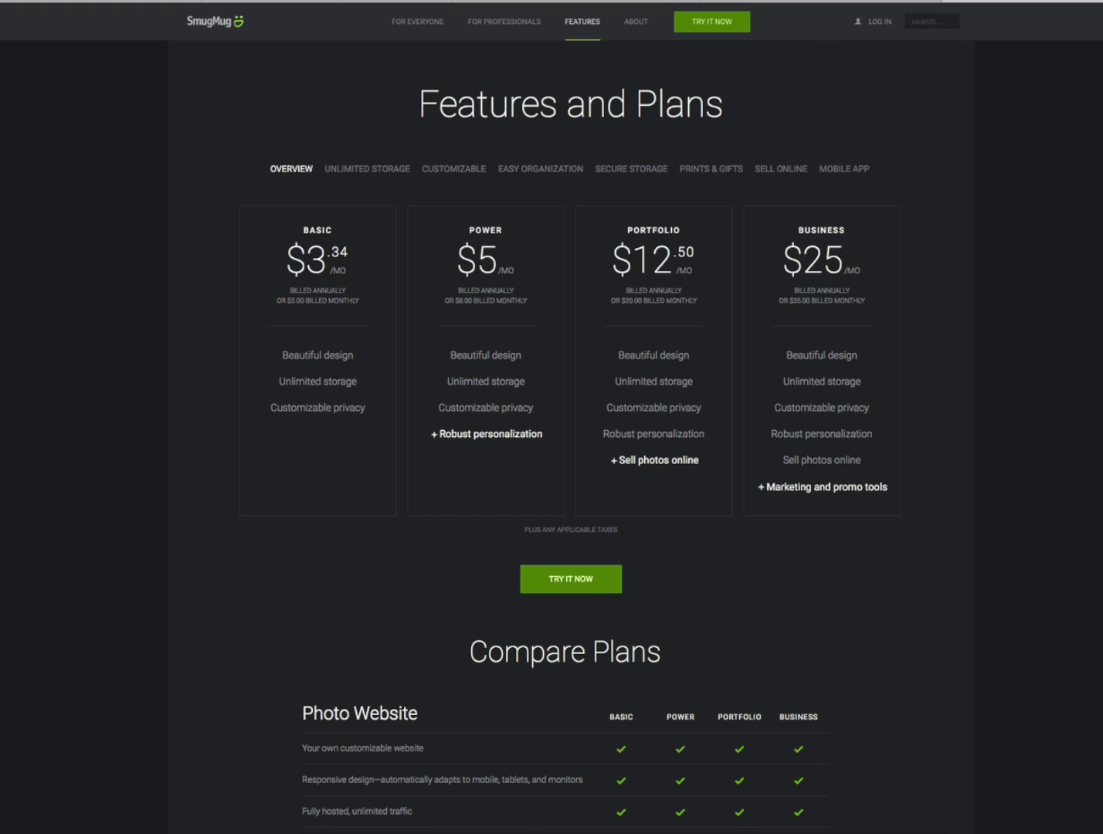
- Switch with ctrl+Tab to Shopify's pricing page listing Lite $9 through Unlimited $179
key(ctrl+Tab)
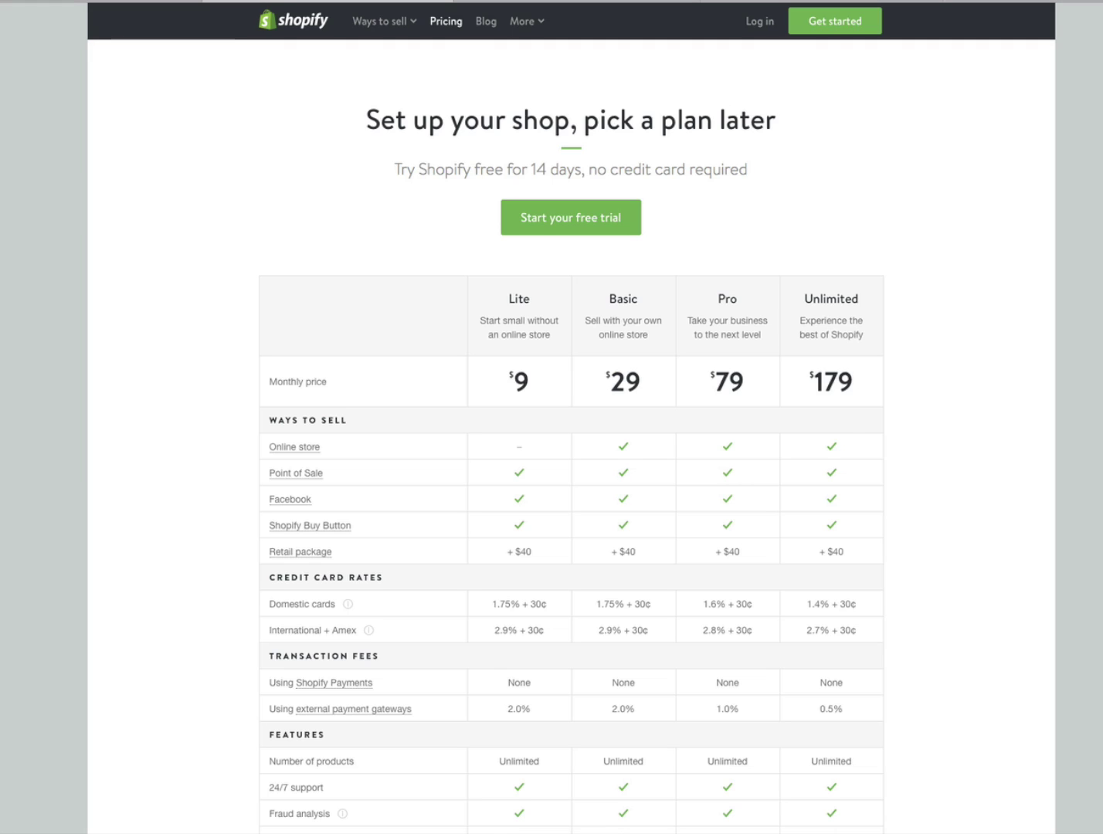
- Scroll Shopify's Lite/Basic/Pro/Unlimited feature table, then return to SmugMug's plans page
scroll(571, 464, down, 2)
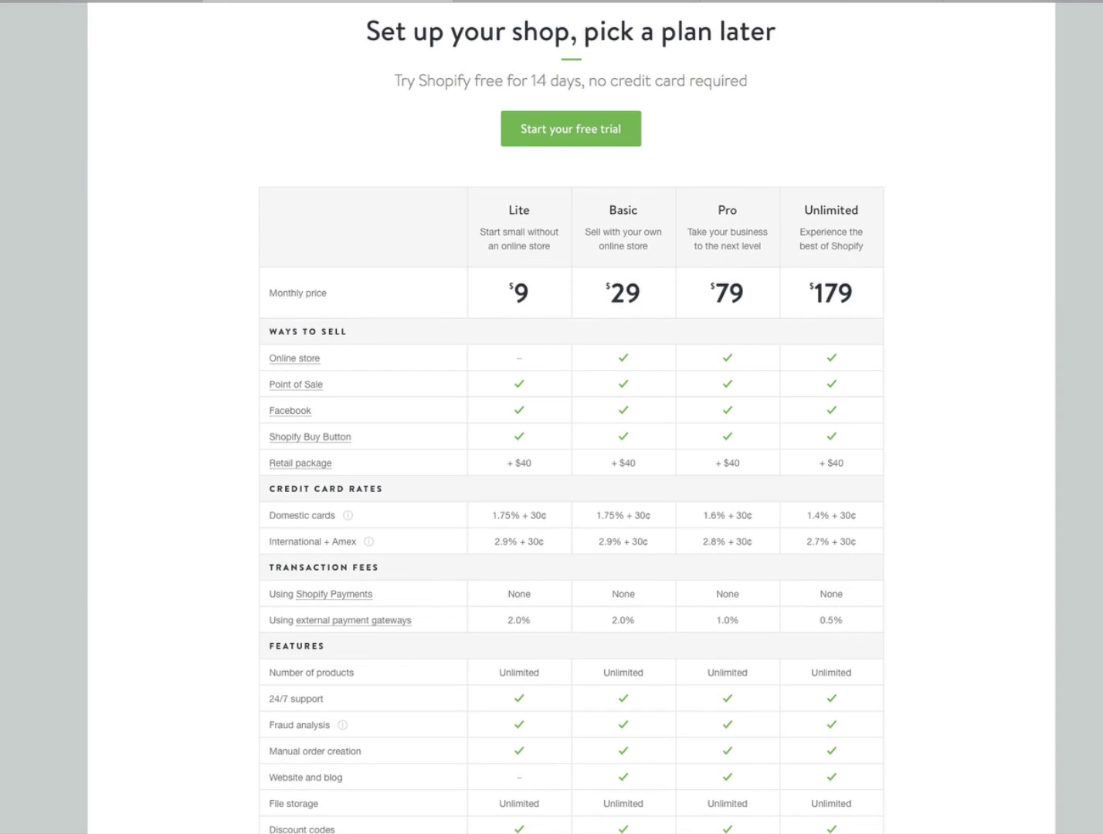
scroll(571, 417, down, 3)
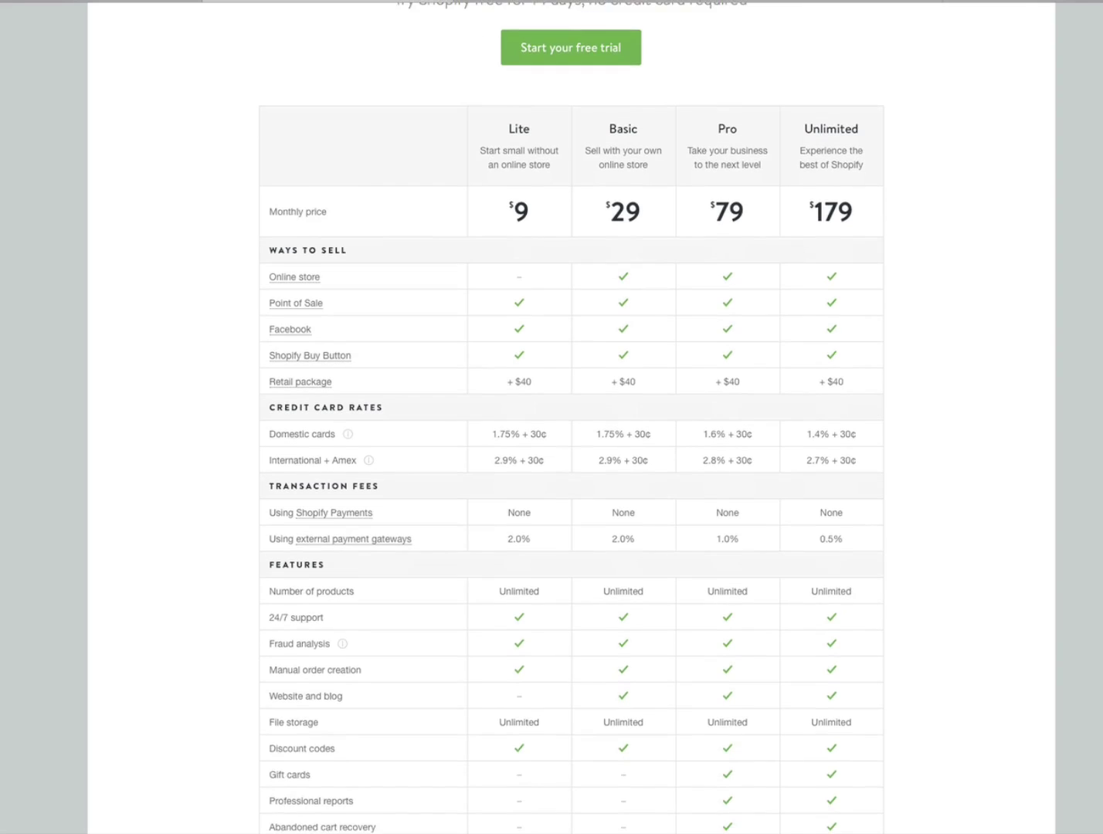
scroll(572, 417, down, 1)
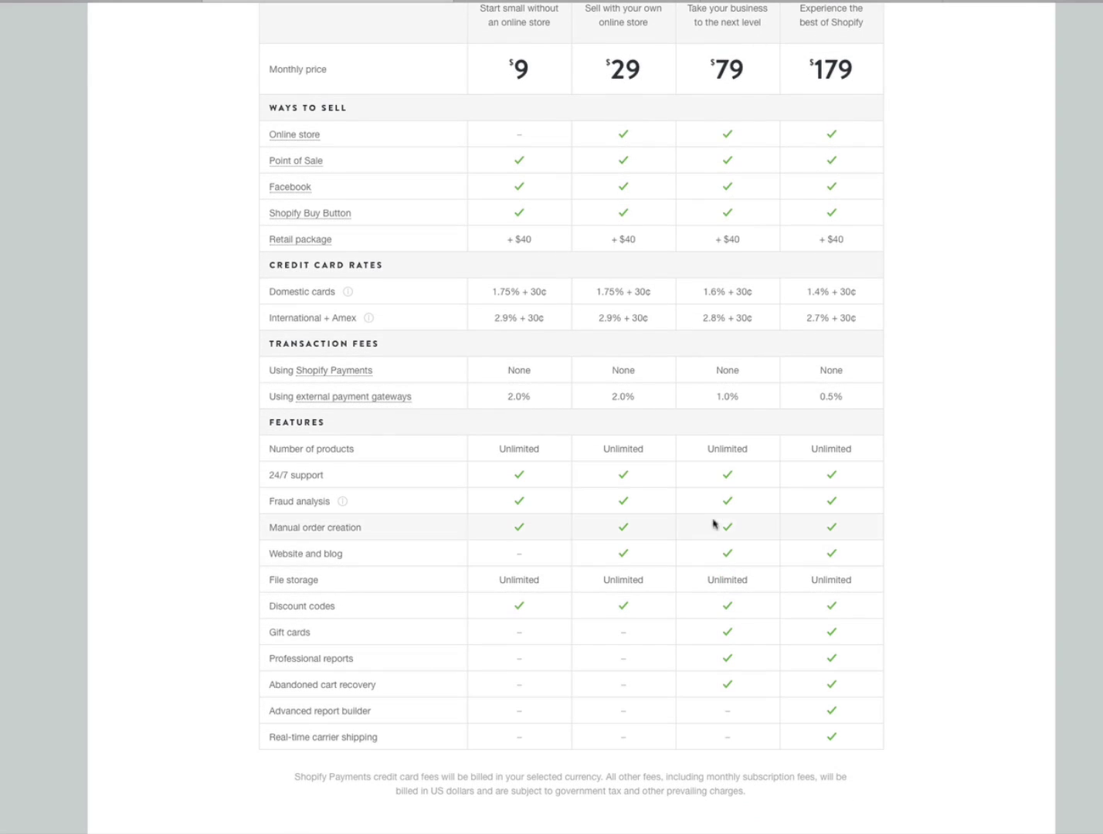
click(1030, 2)
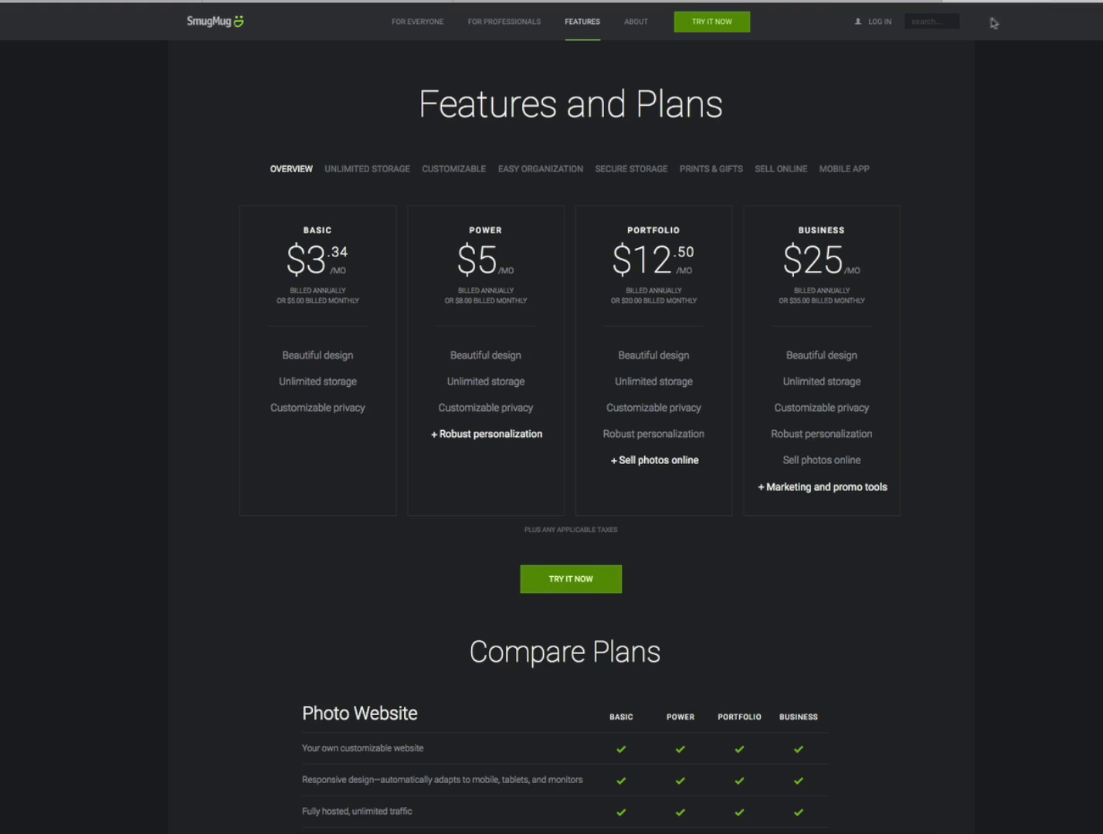
- Scroll the portfolio gallery's album thumbnails, then show the blog's 'The Photography Adventure Starts Here...' page
click(833, 4)
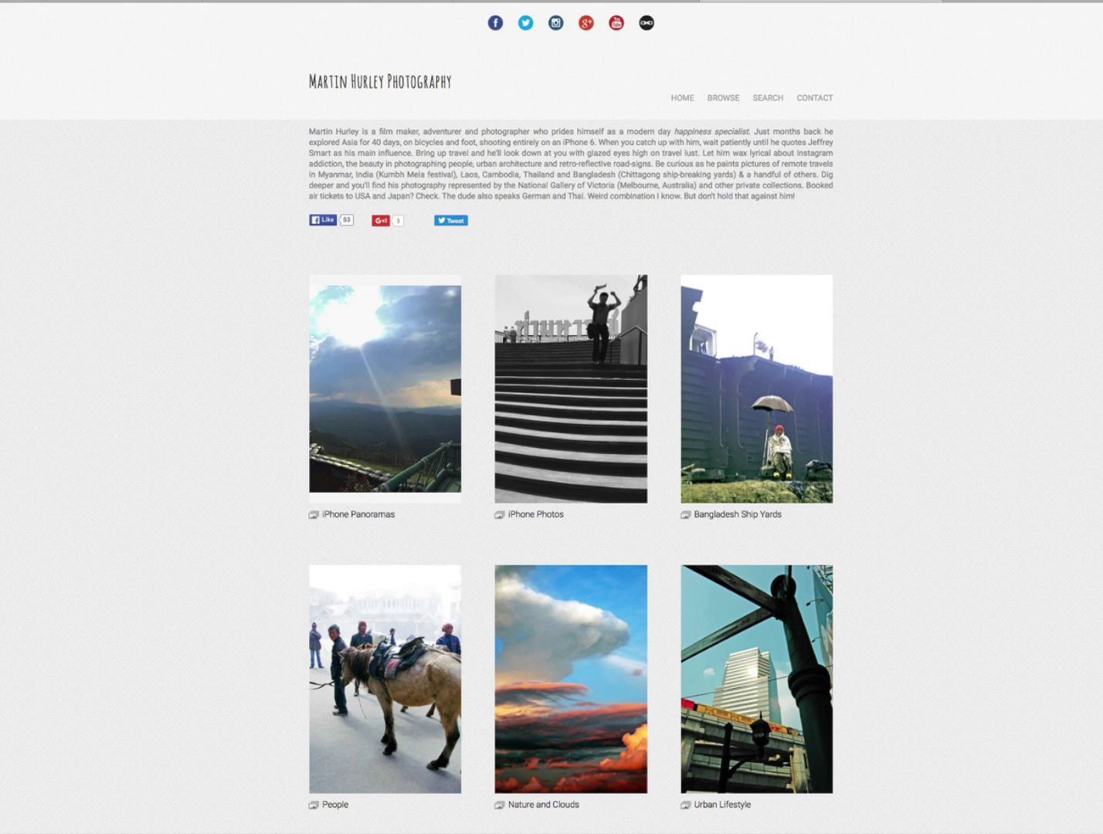
scroll(552, 417, down, 5)
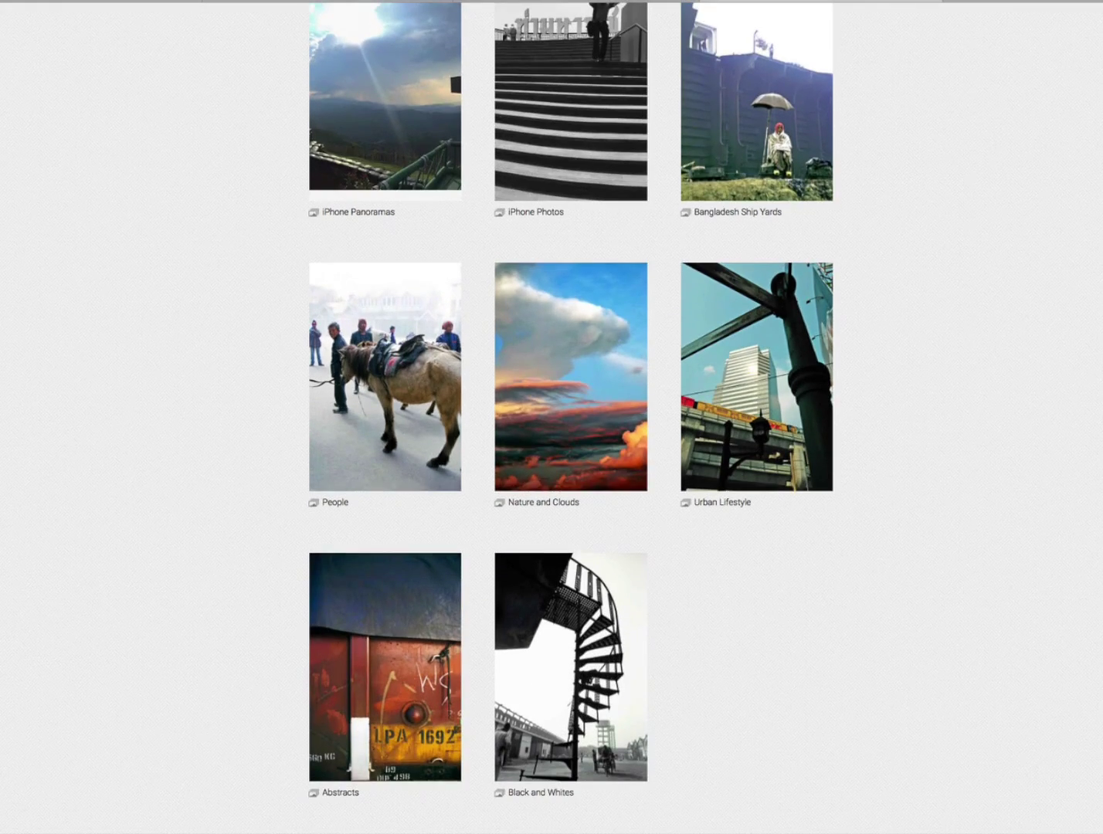
scroll(553, 417, up, 5)
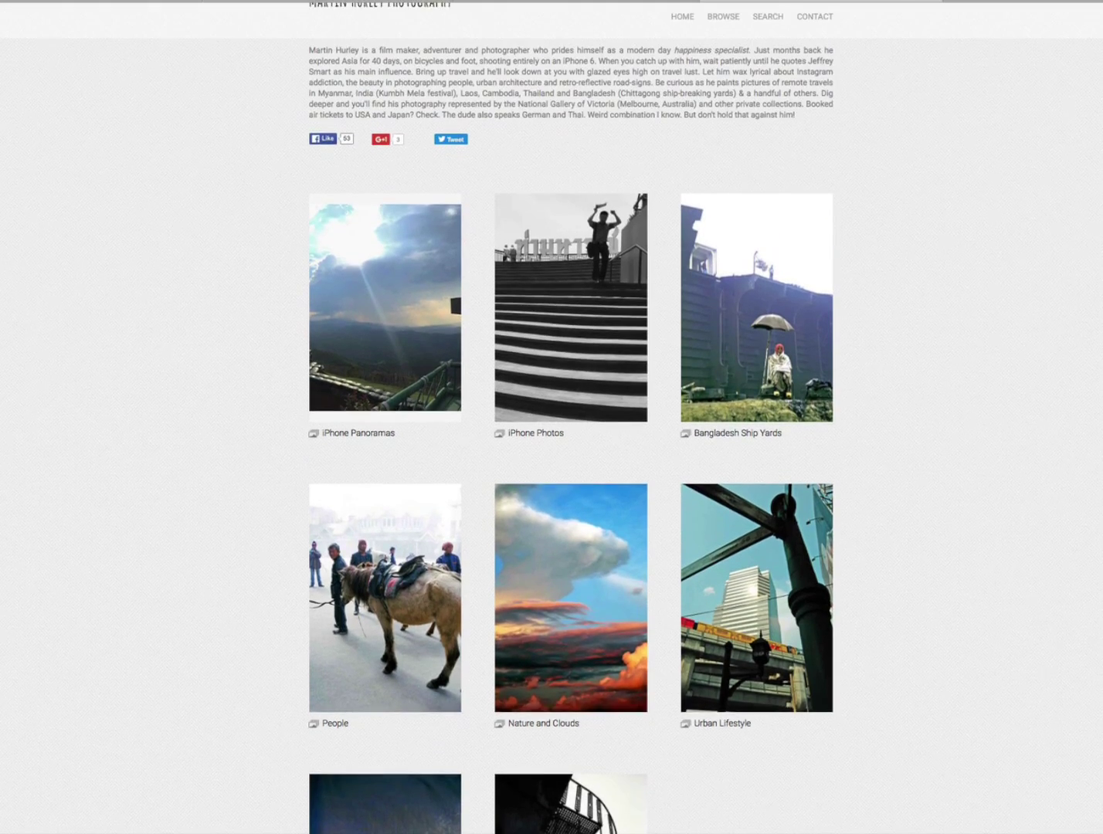
scroll(552, 418, down, 3)
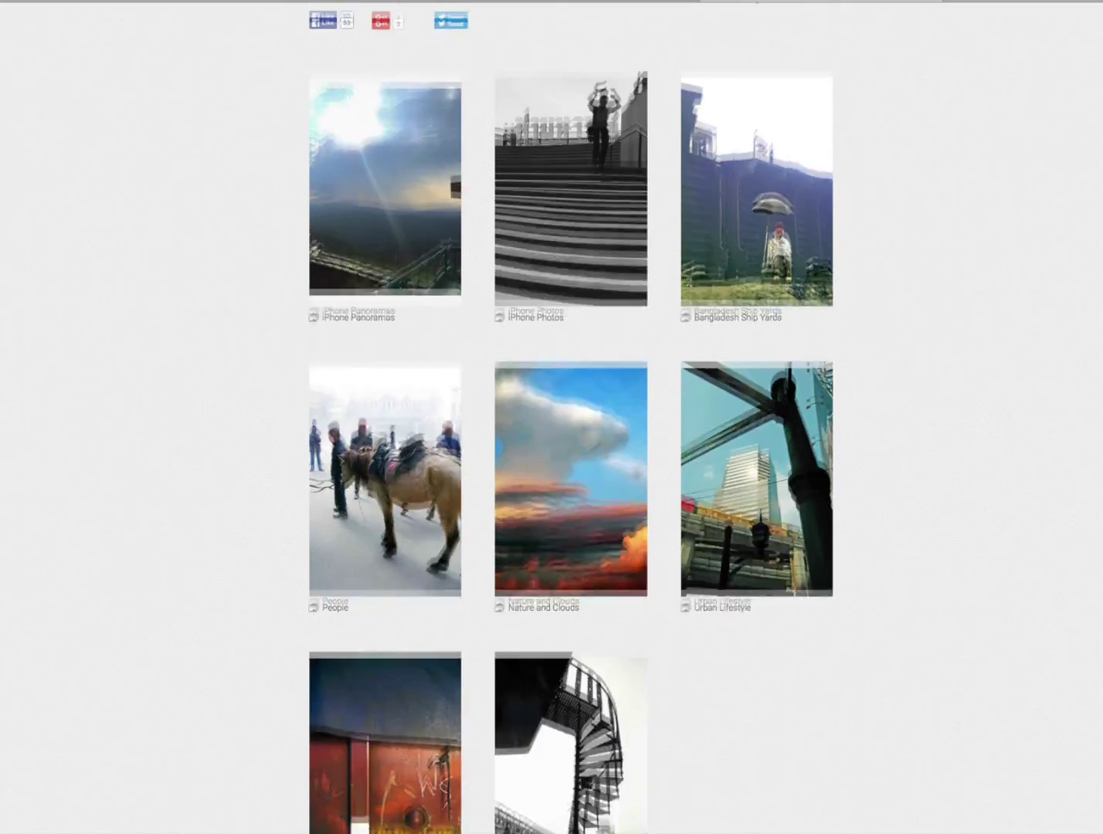
scroll(552, 417, up, 3)
click(582, 2)
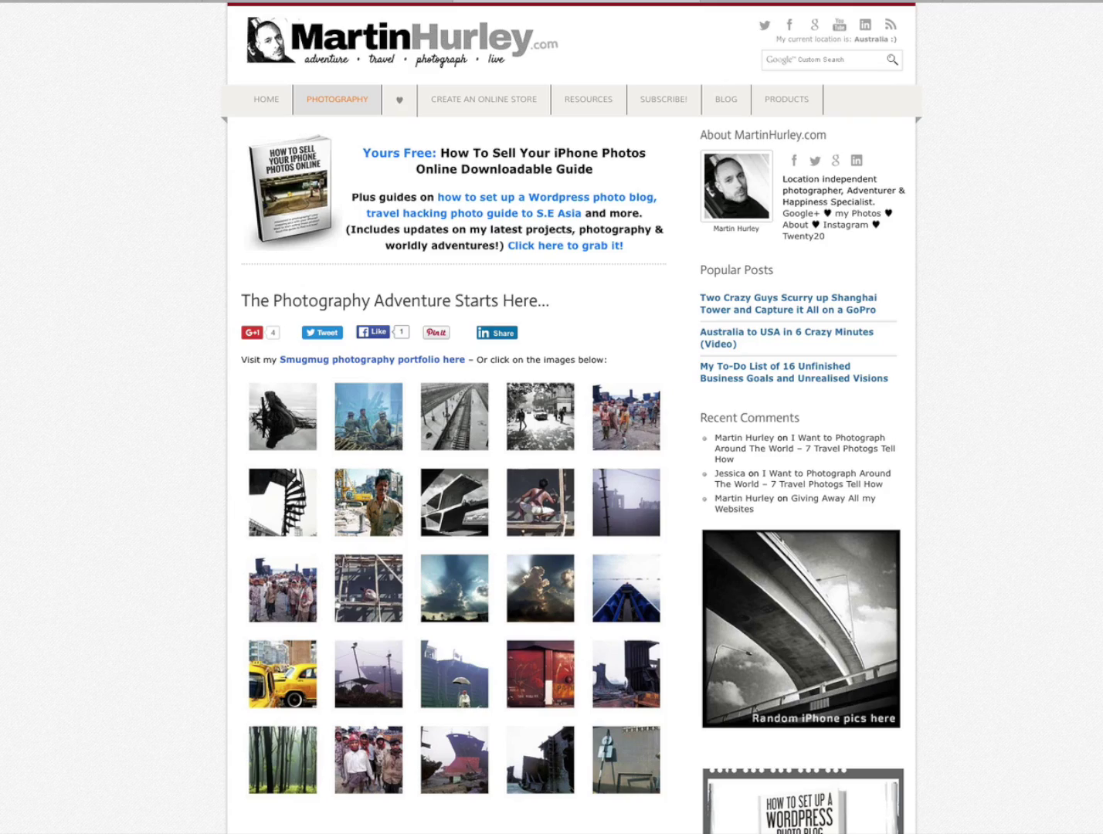
- Scroll the MartinHurley.com Photography page down and back up
scroll(572, 417, down, 5)
scroll(572, 417, up, 5)
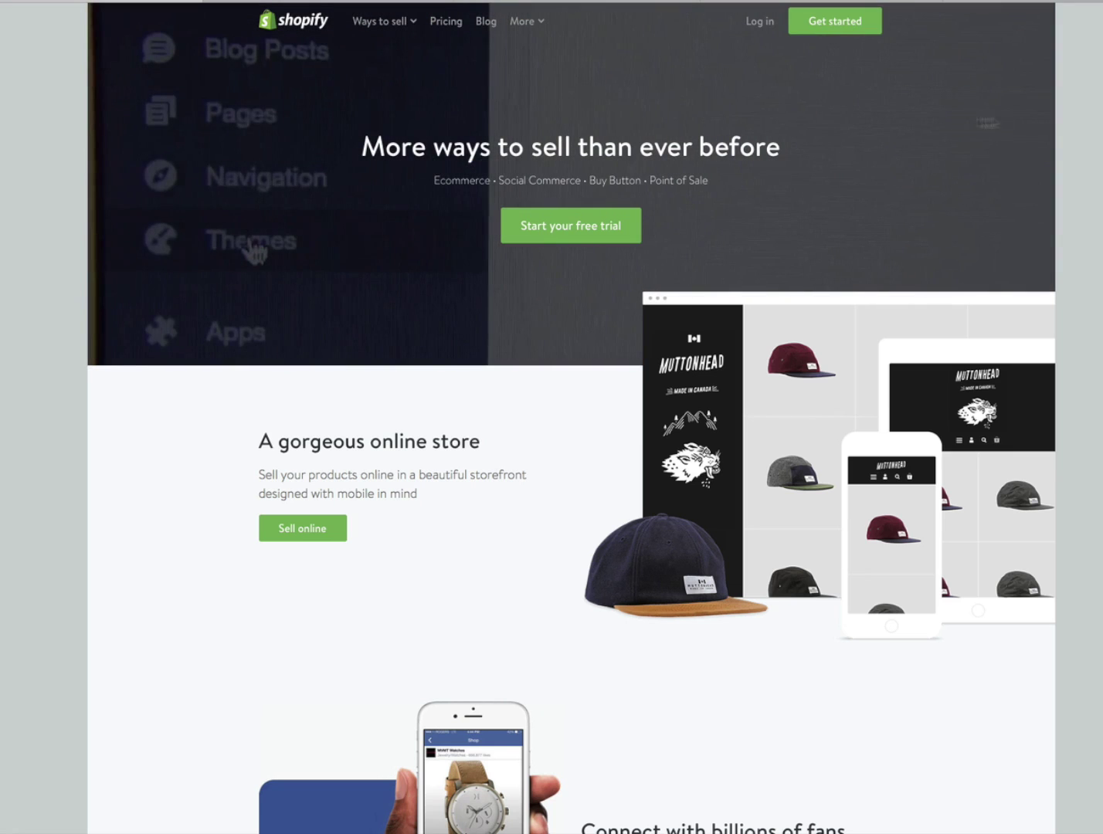
- Start the free-trial signup and enter the account e-mail and a password
scroll(572, 418, down, 1)
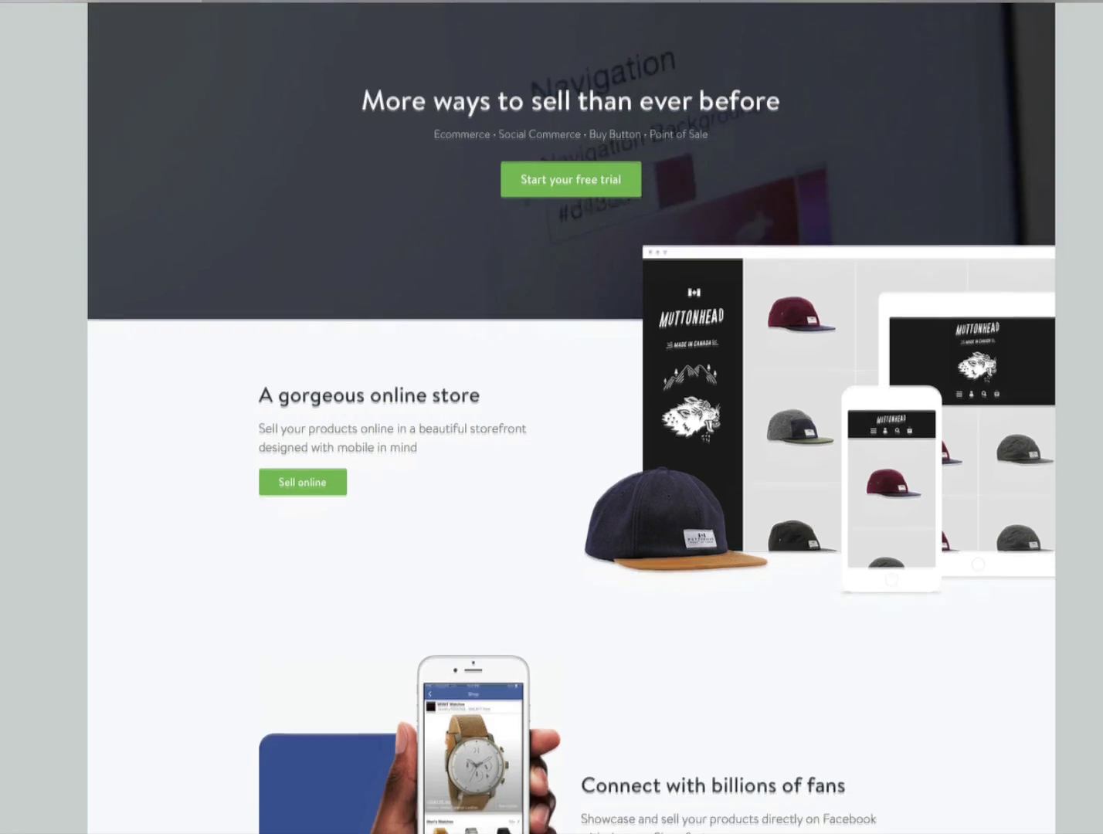
scroll(571, 417, up, 1)
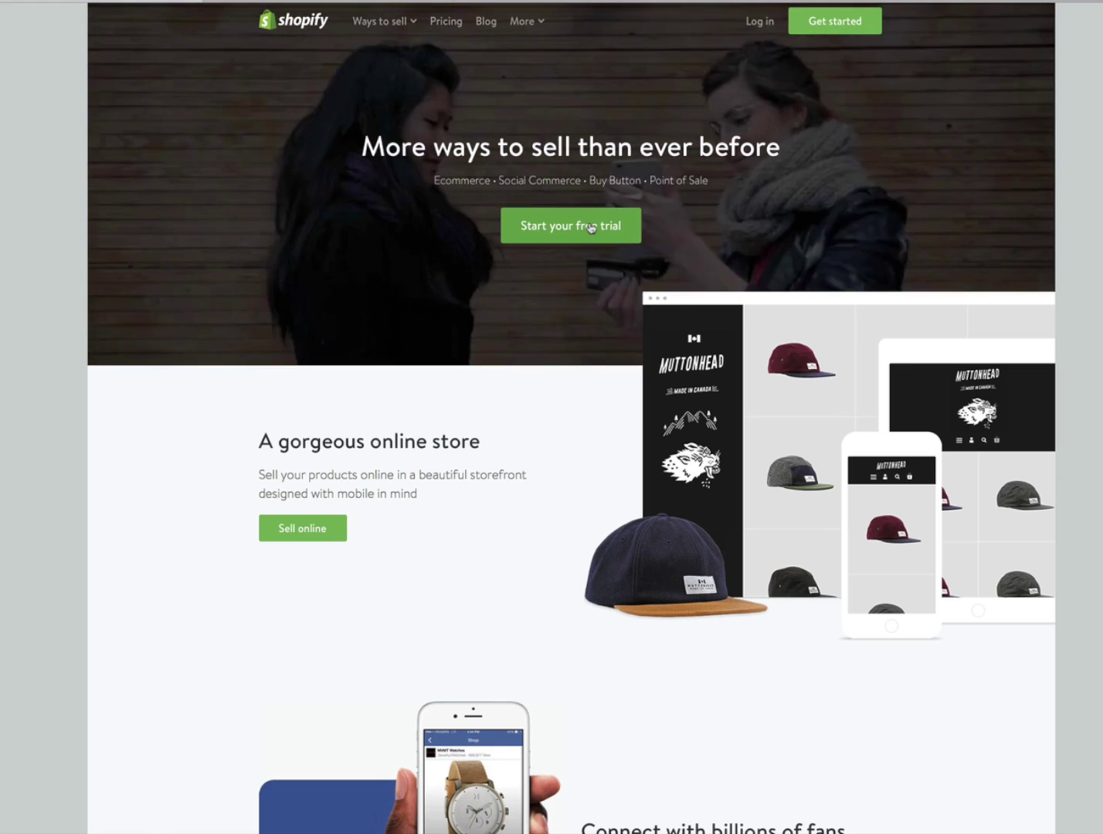
click(590, 226)
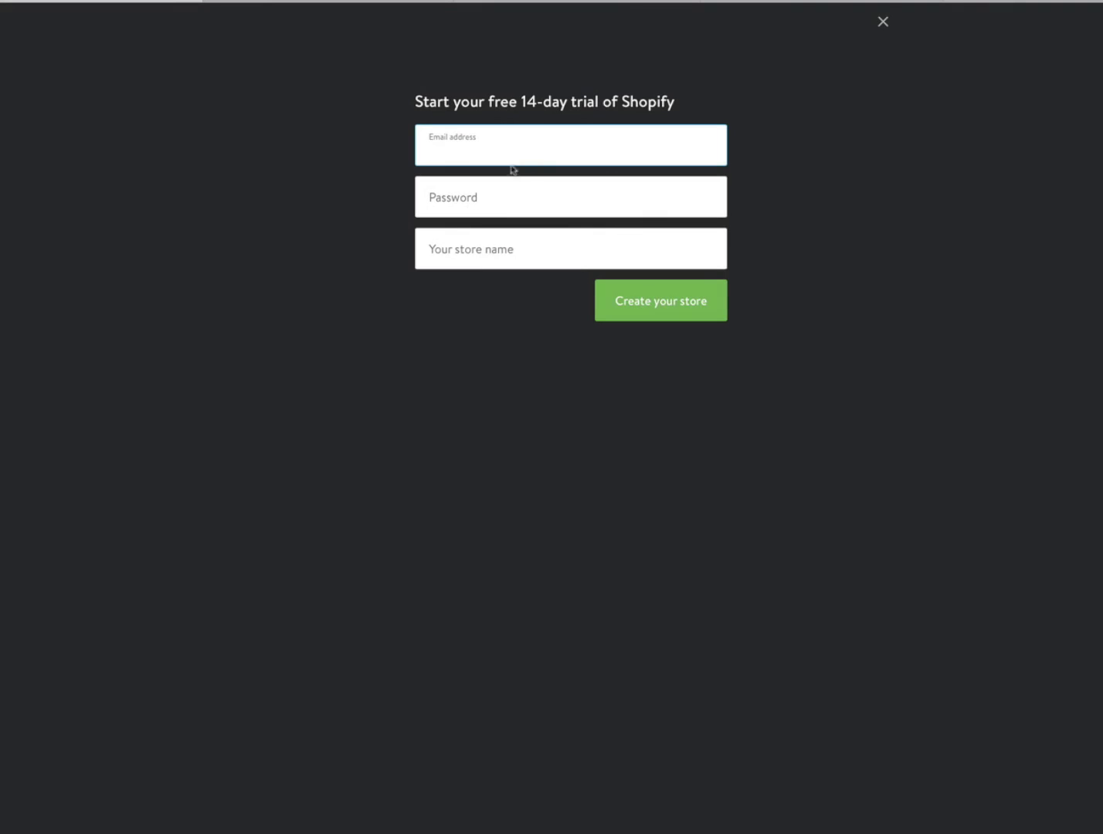
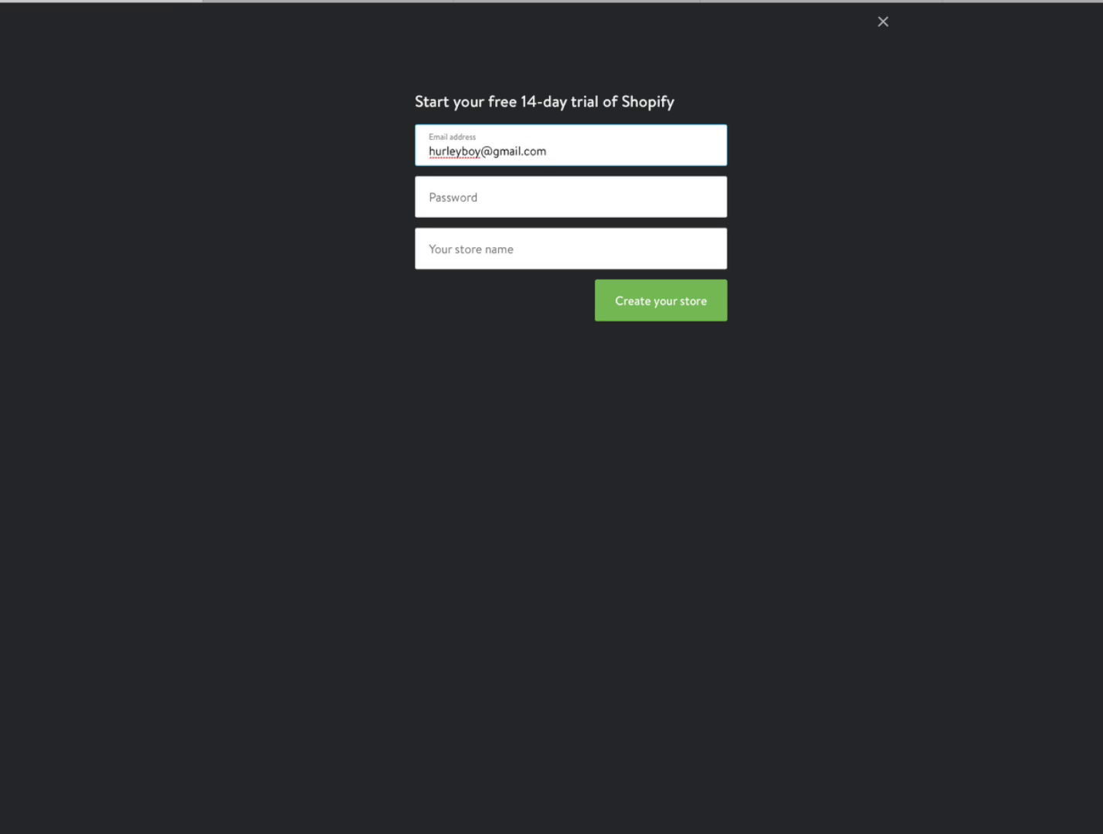
click(570, 198)
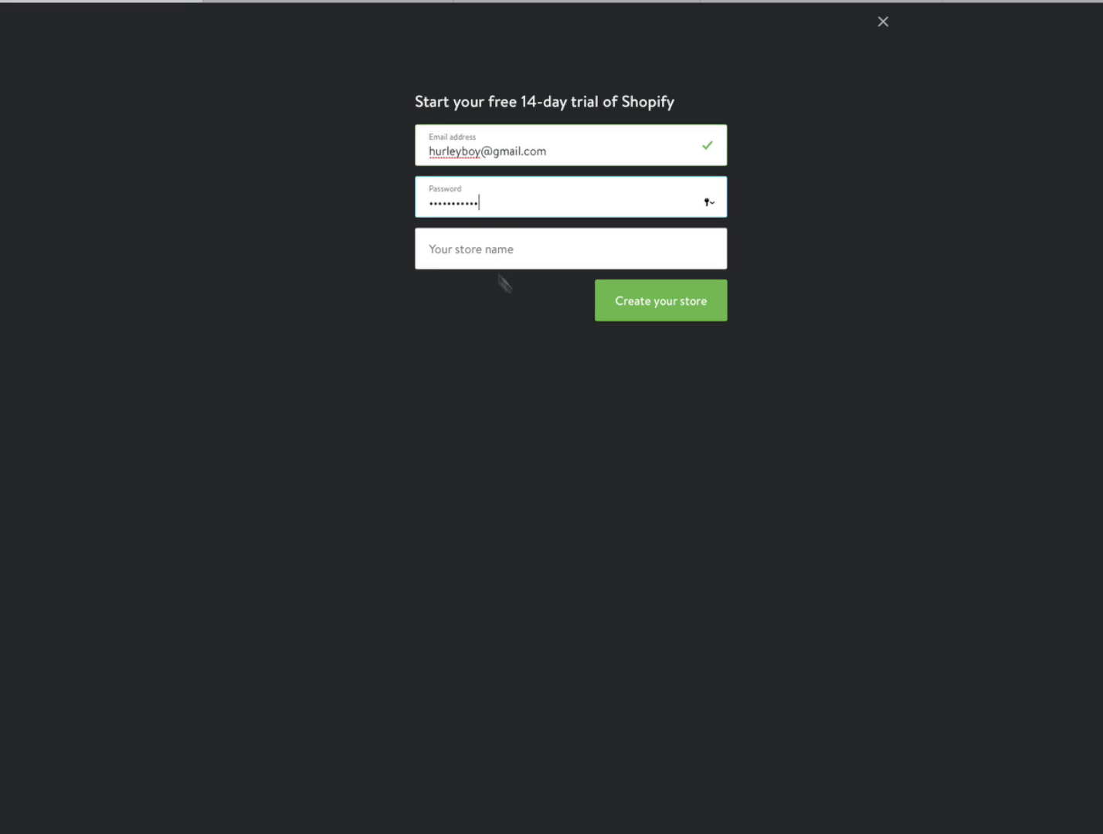
click(479, 247)
- Replace the taken store name with shopifoo, create the store, and let the browser save the password
text(martinhurle)
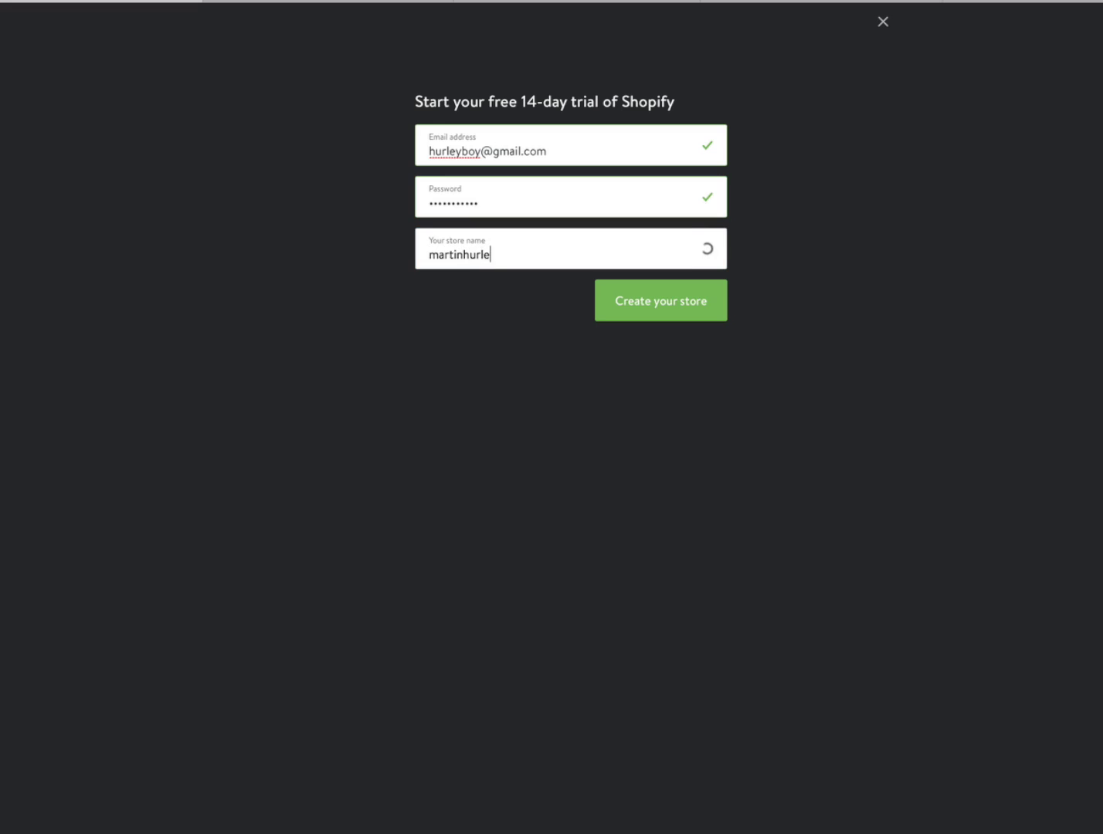
key(BackSpace)
key(BackSpace)
key(BackSpace)
key(BackSpace)
key(BackSpace)
key(BackSpace)
key(BackSpace)
key(BackSpace)
key(BackSpace)
key(BackSpace)
key(BackSpace)
key(BackSpace)
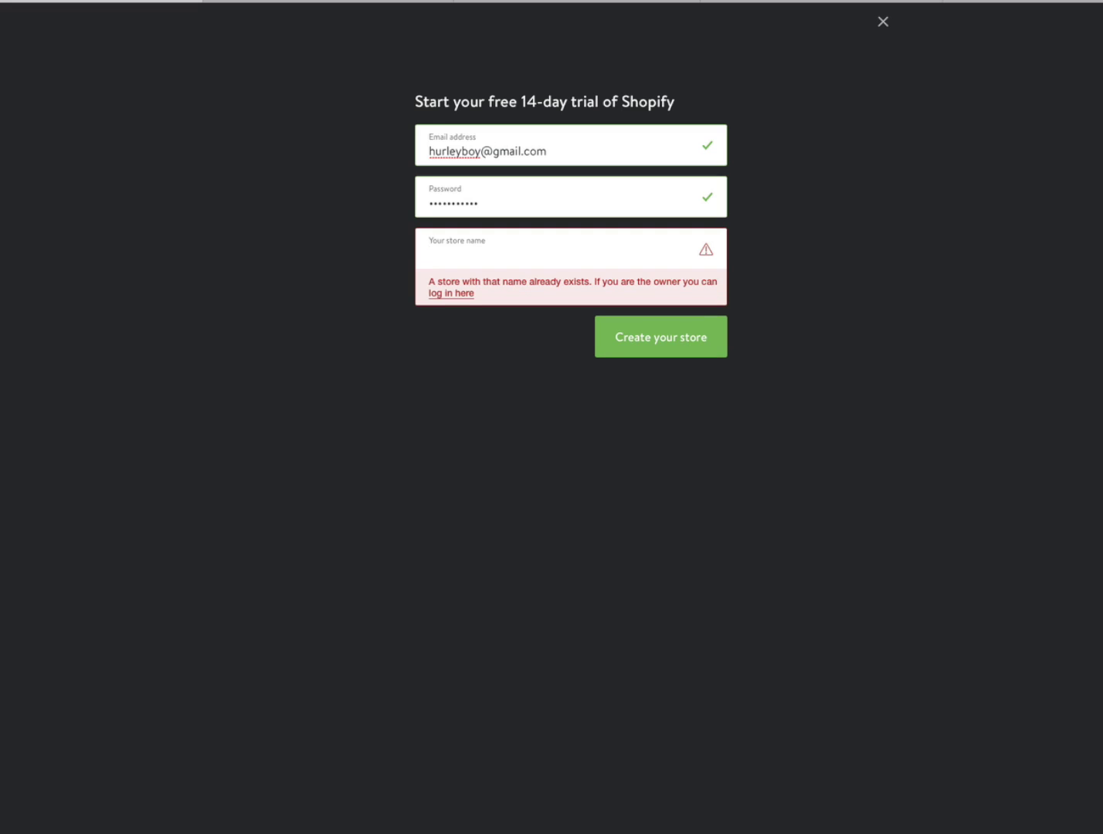
text(shopifoo)
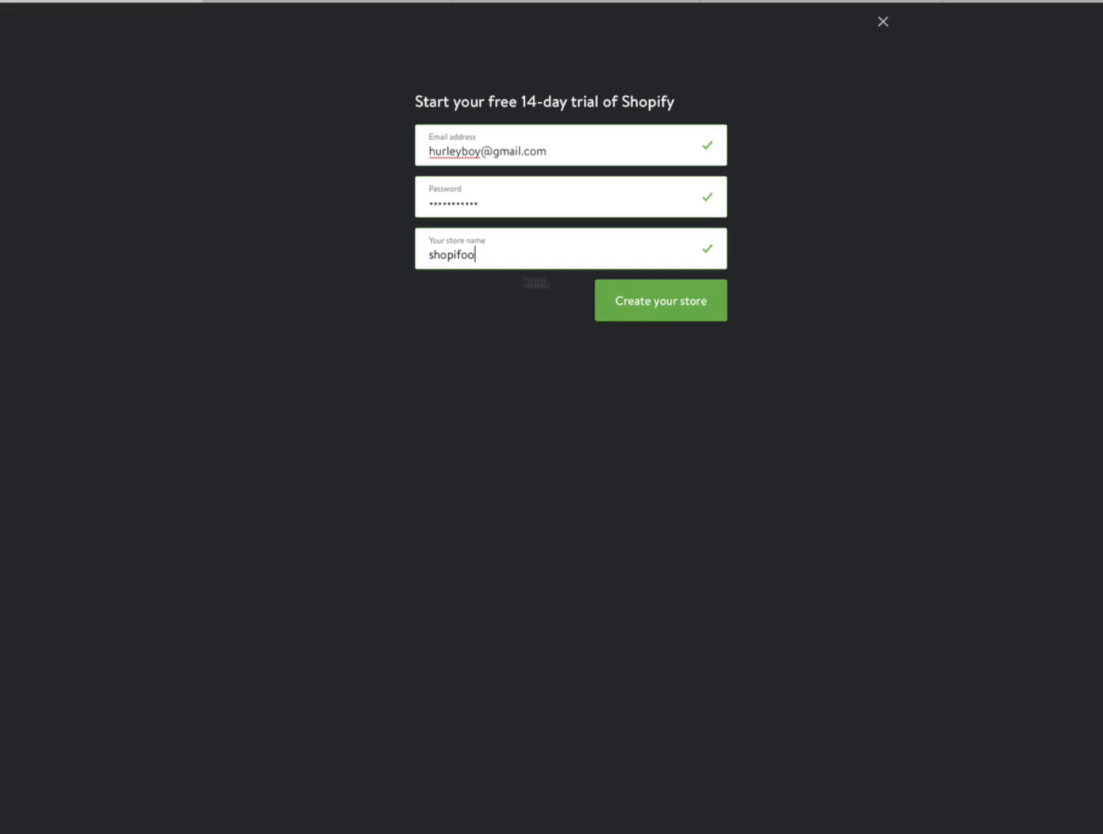
click(653, 304)
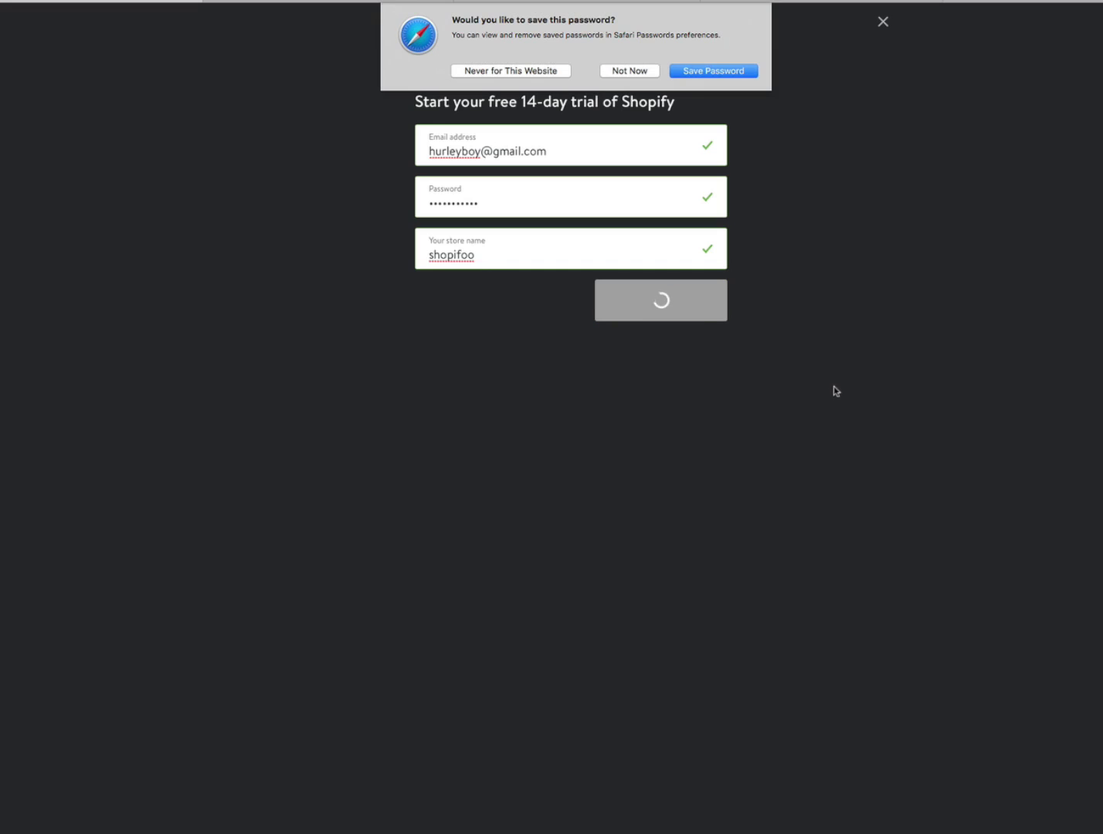
click(722, 71)
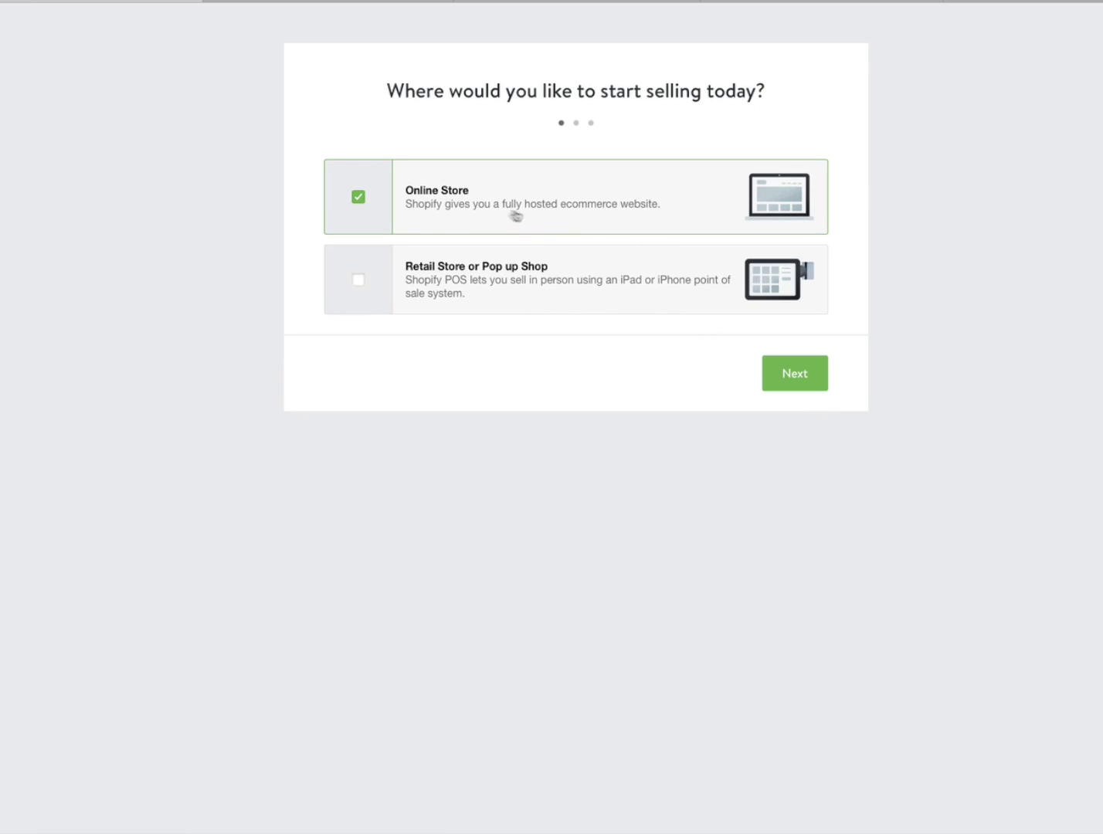
- Choose selling through an online store and enter the owner's first and last name
click(793, 375)
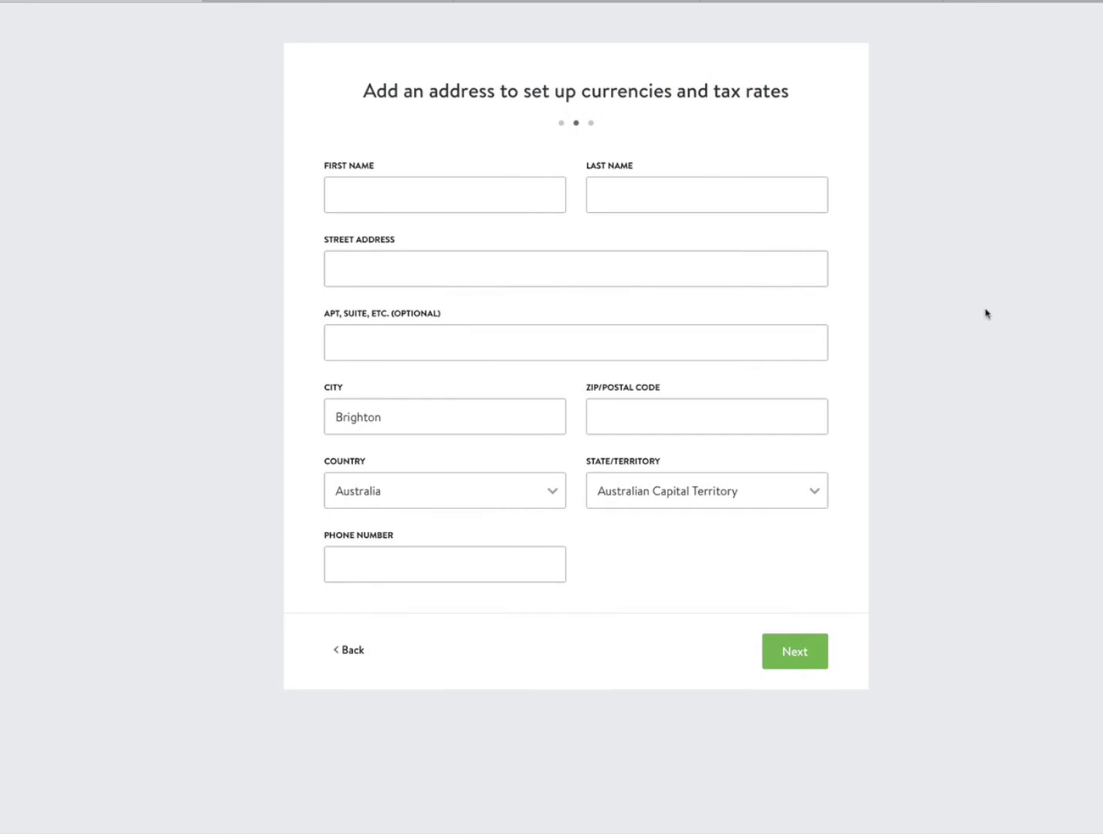
click(420, 197)
text(Martin)
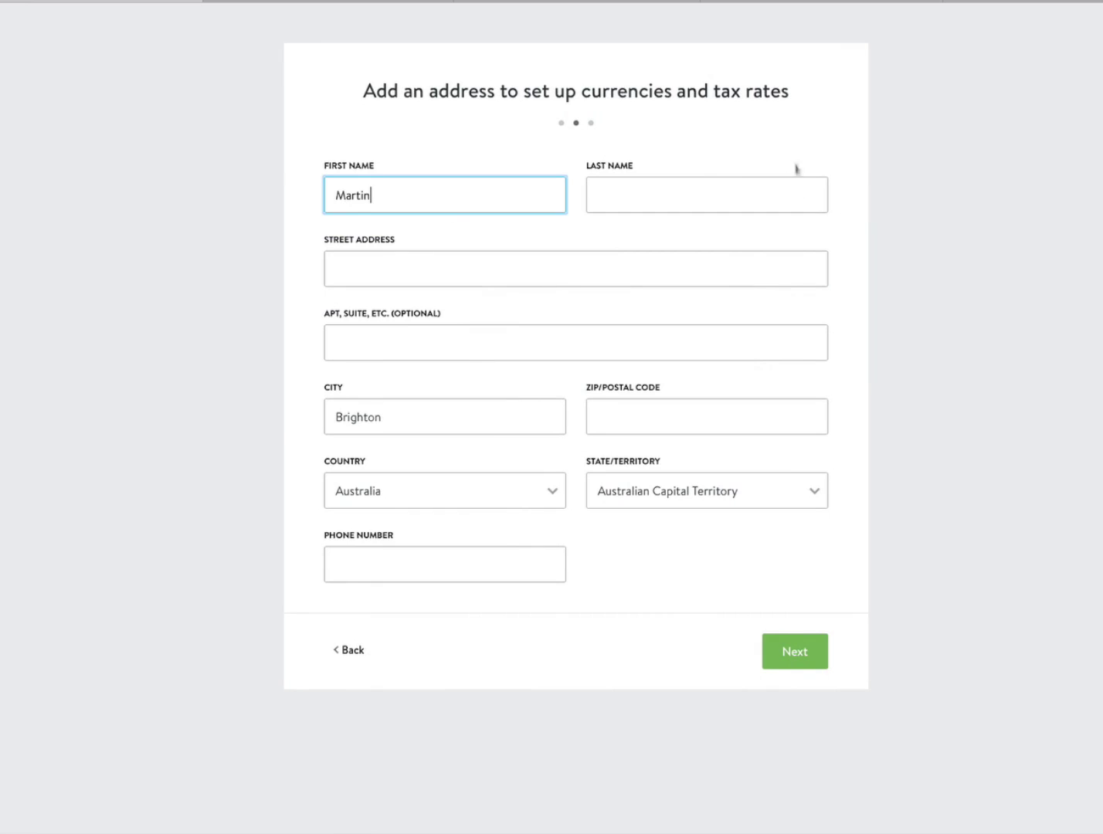
click(644, 191)
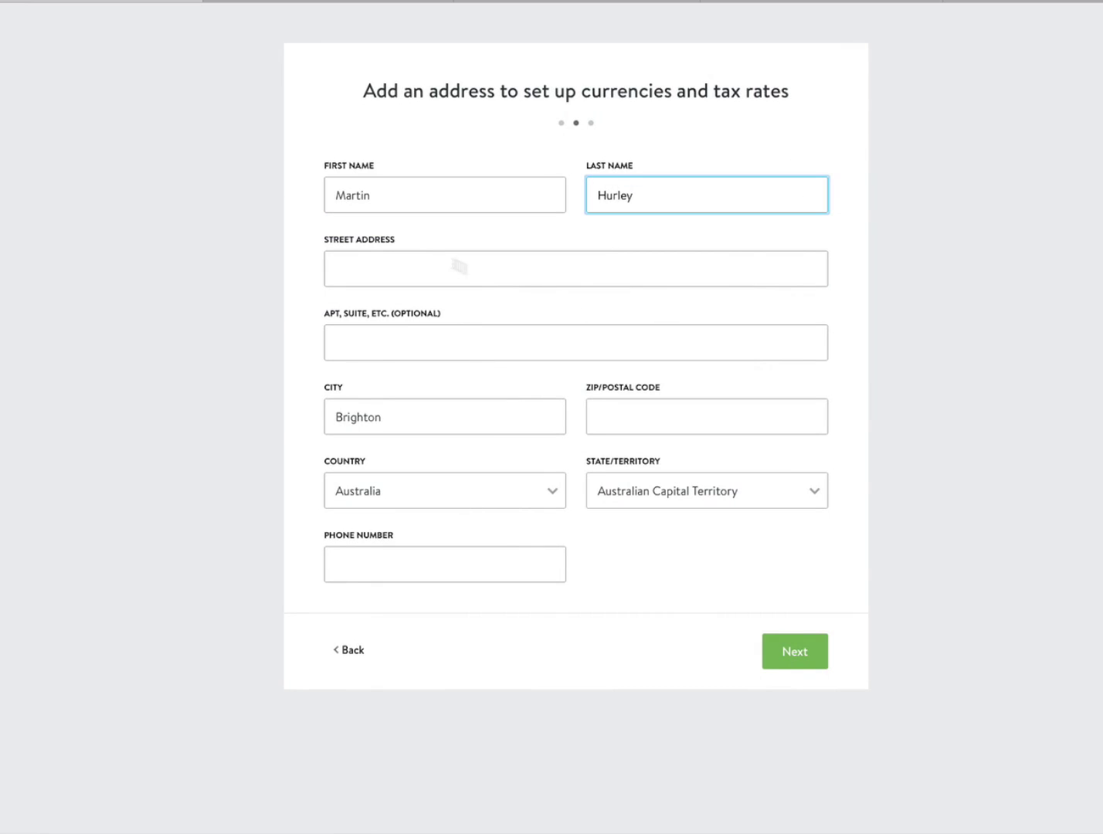
- Enter the owner's street, city, postal code, state Victoria and phone number, then continue
click(360, 273)
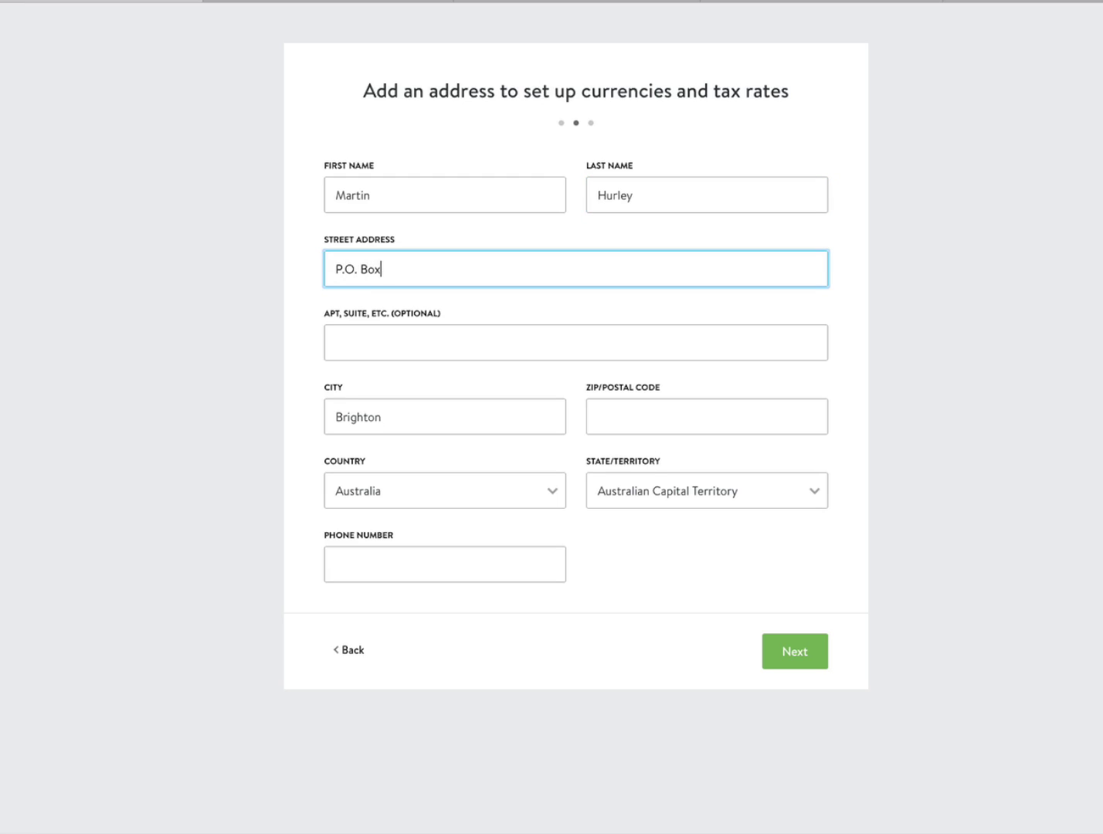
drag(388, 415, 332, 421)
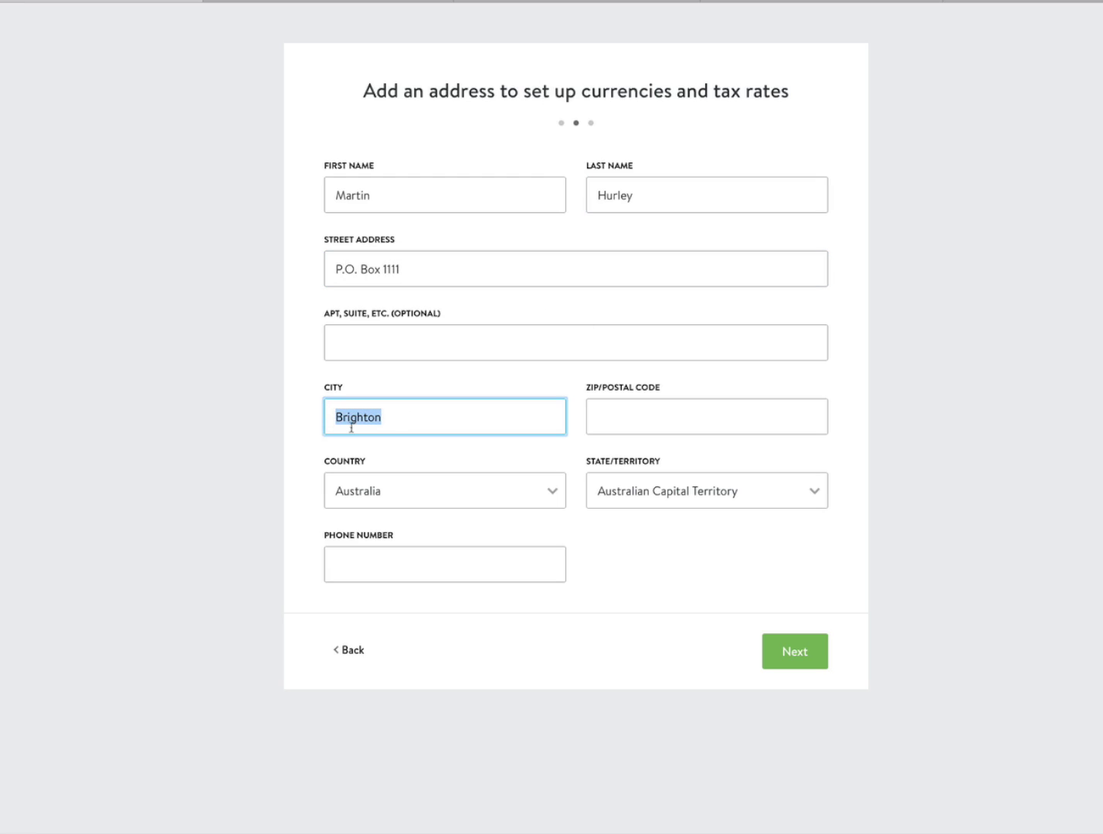
text(Castlemaine)
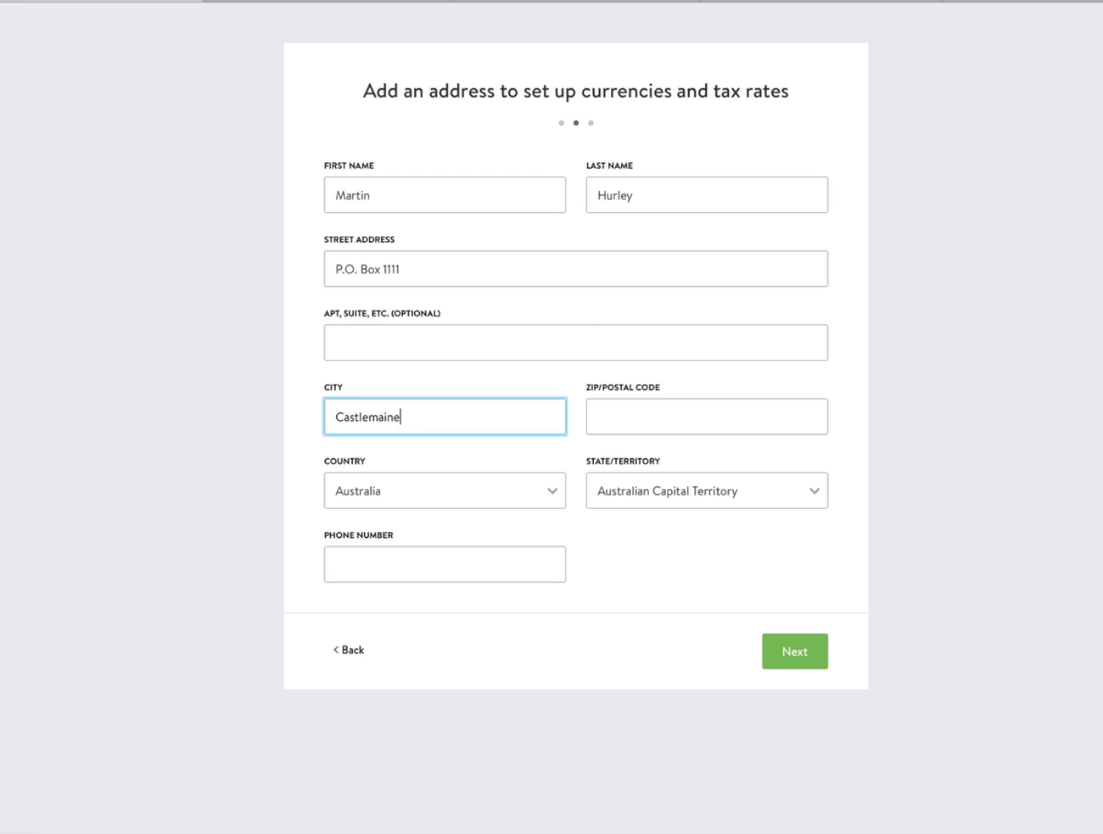
click(619, 415)
text(3450)
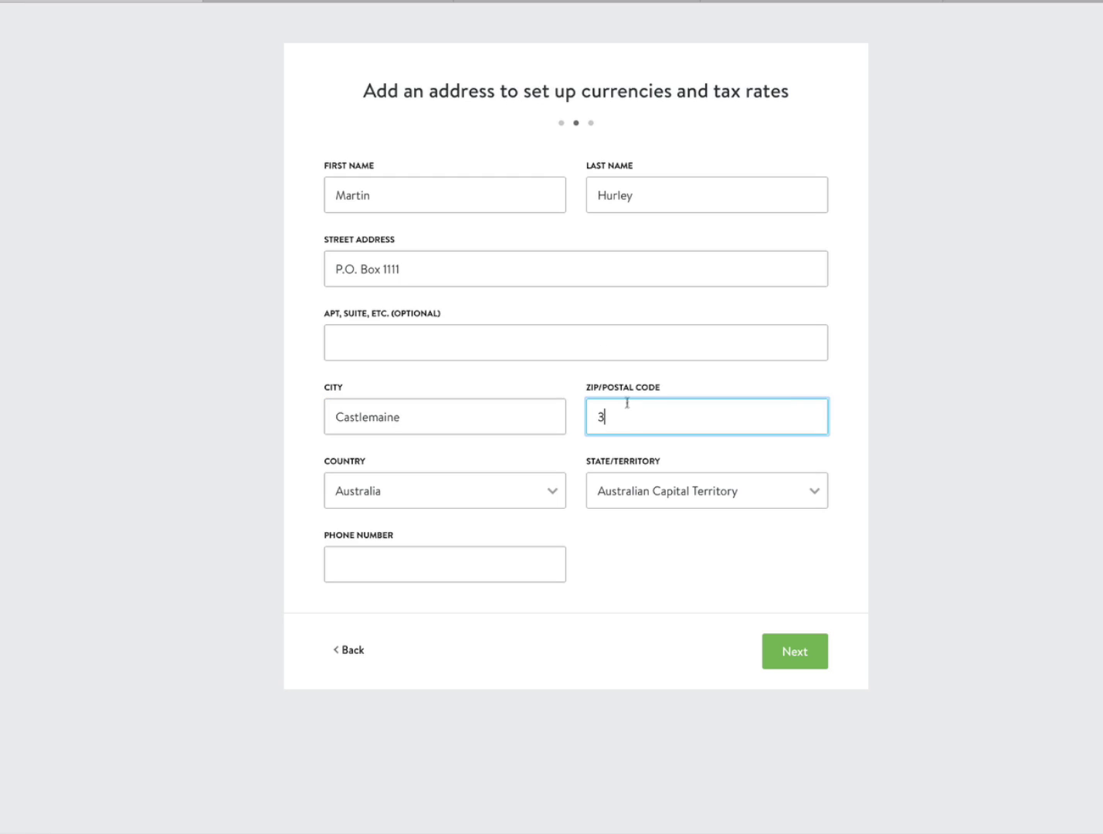
click(809, 496)
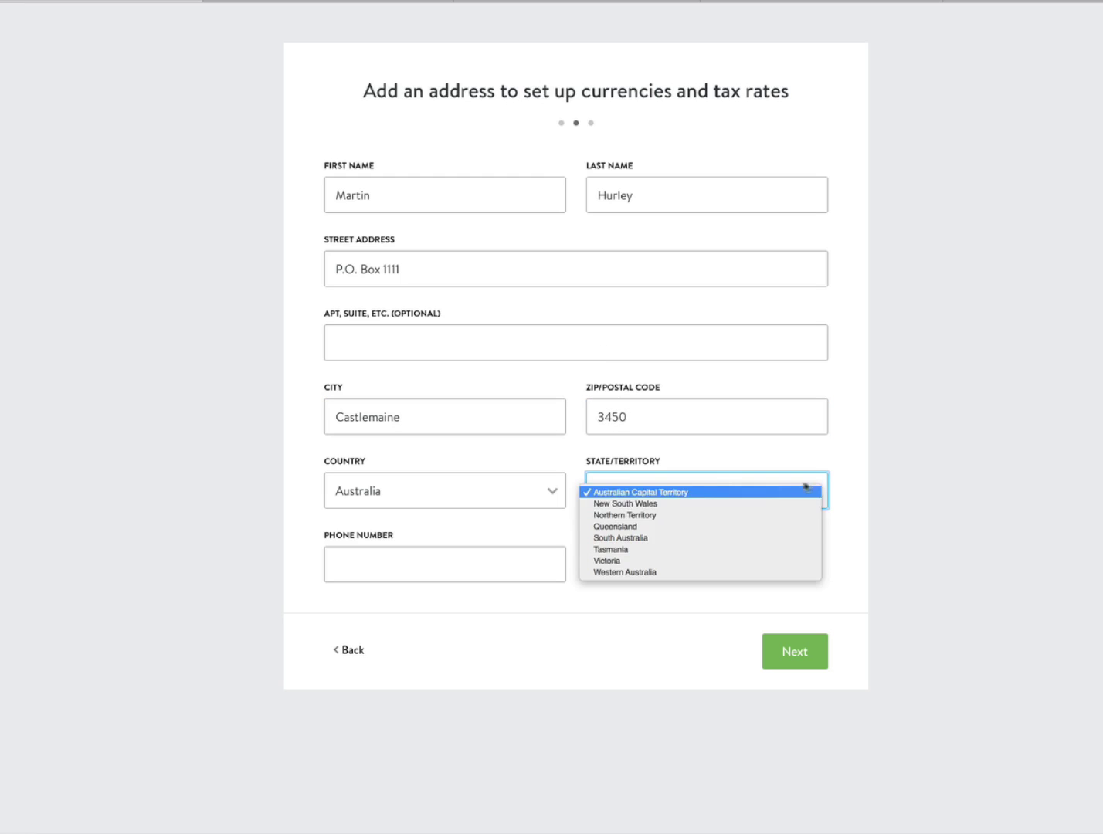
click(615, 561)
click(381, 556)
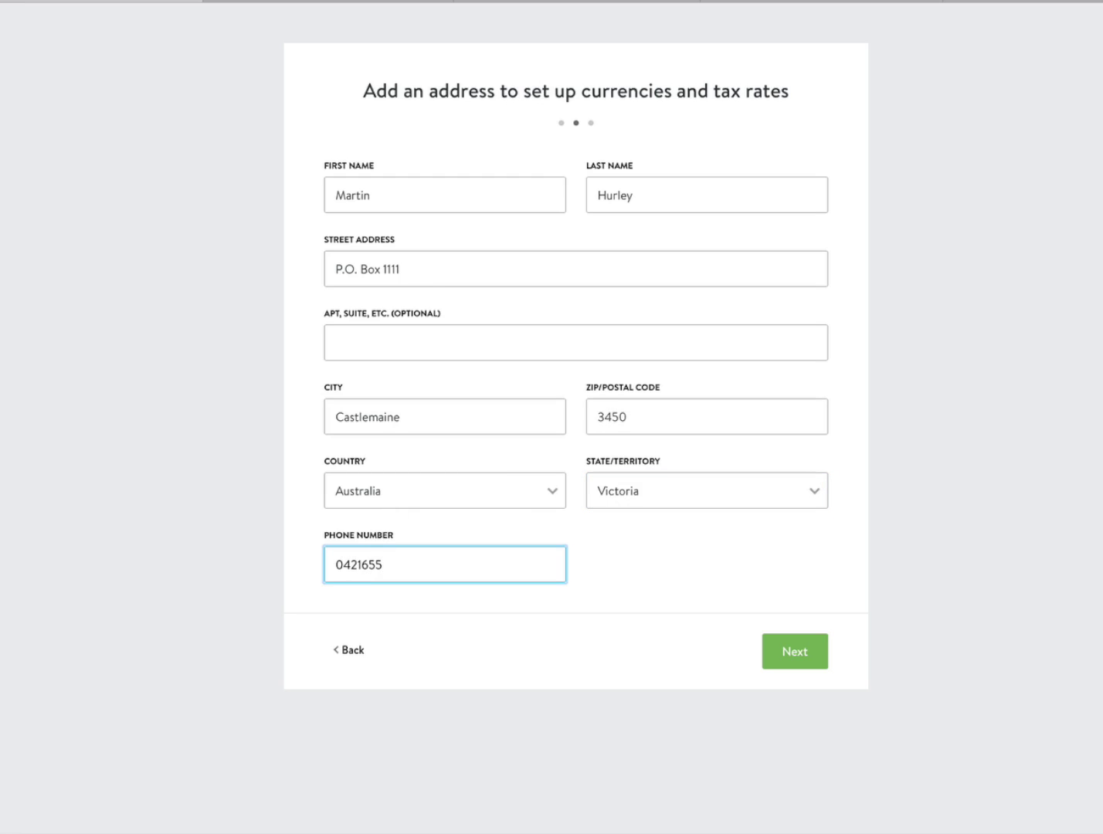
click(794, 652)
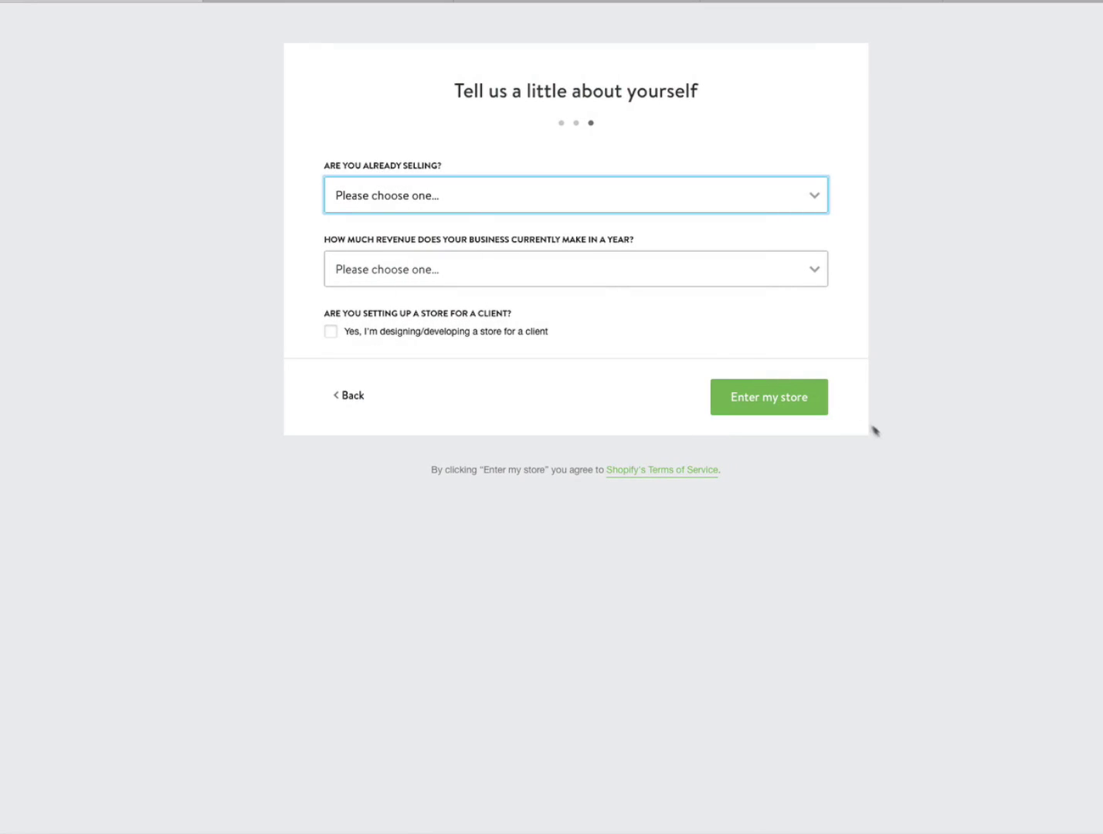
- Answer 'I haven't yet started selling products' and revenue 'Up to $5,000', then enter the store
click(456, 202)
click(454, 200)
click(819, 203)
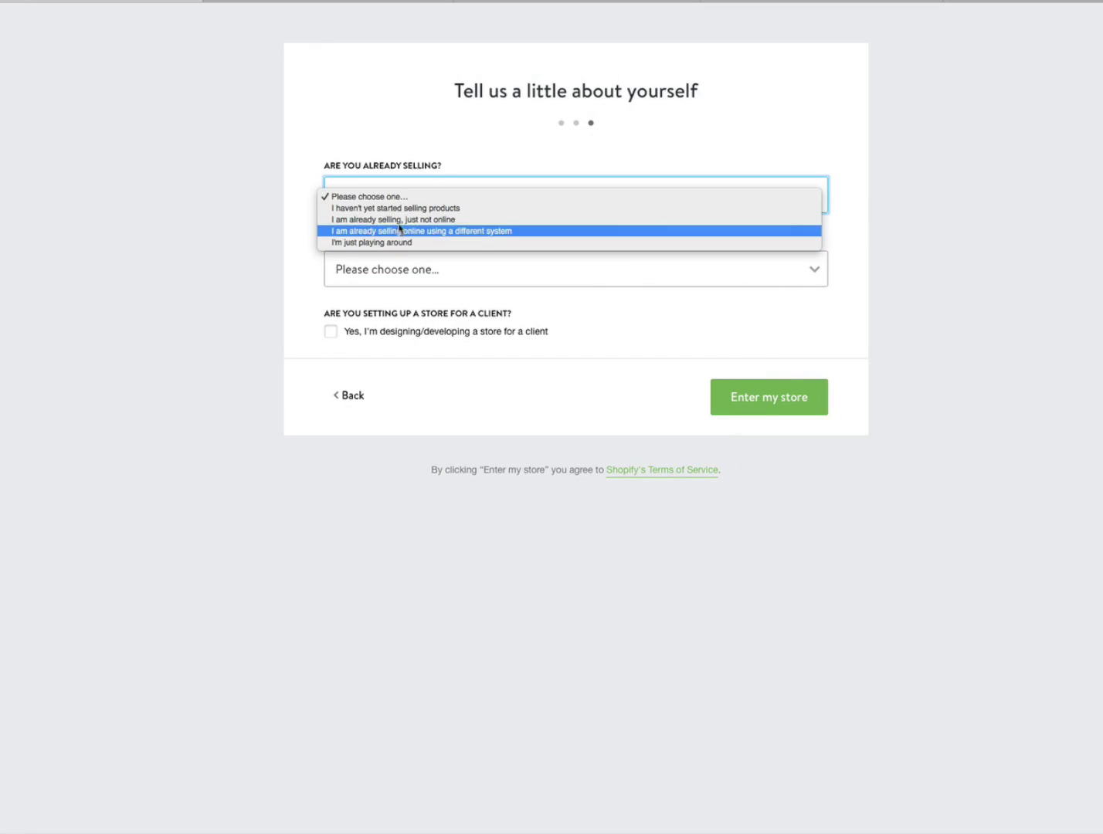
click(406, 211)
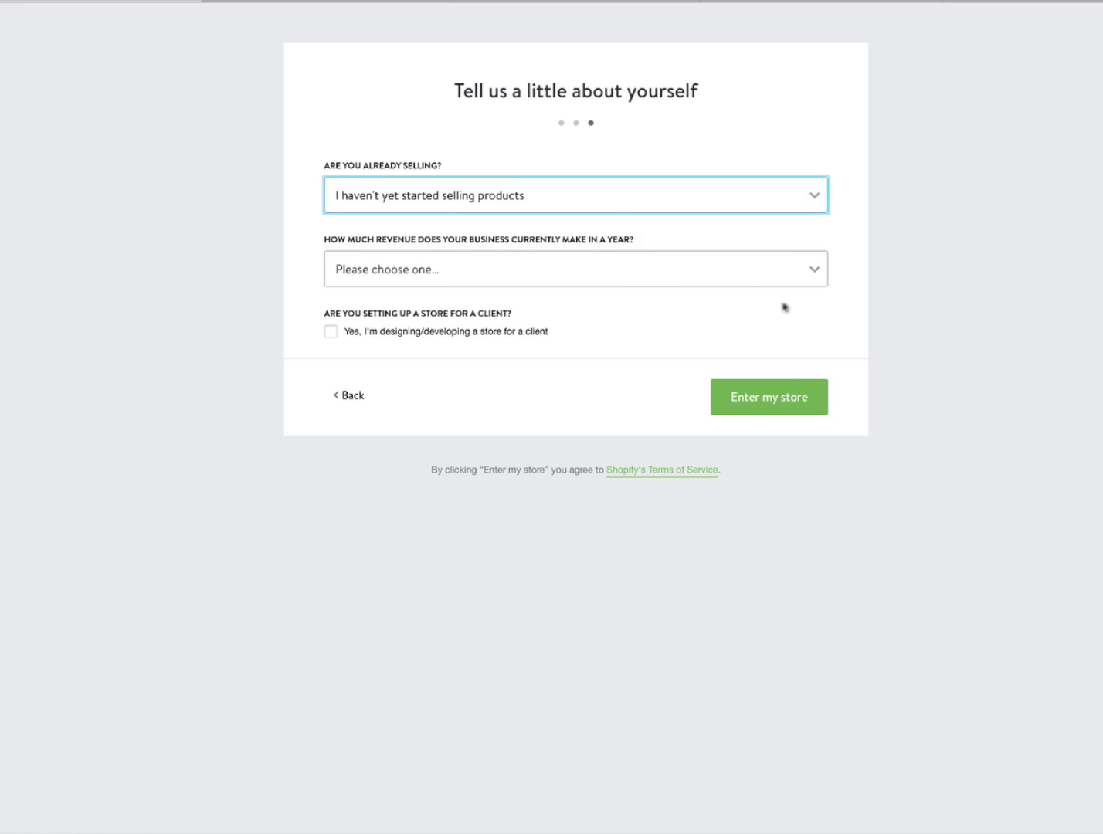
click(814, 273)
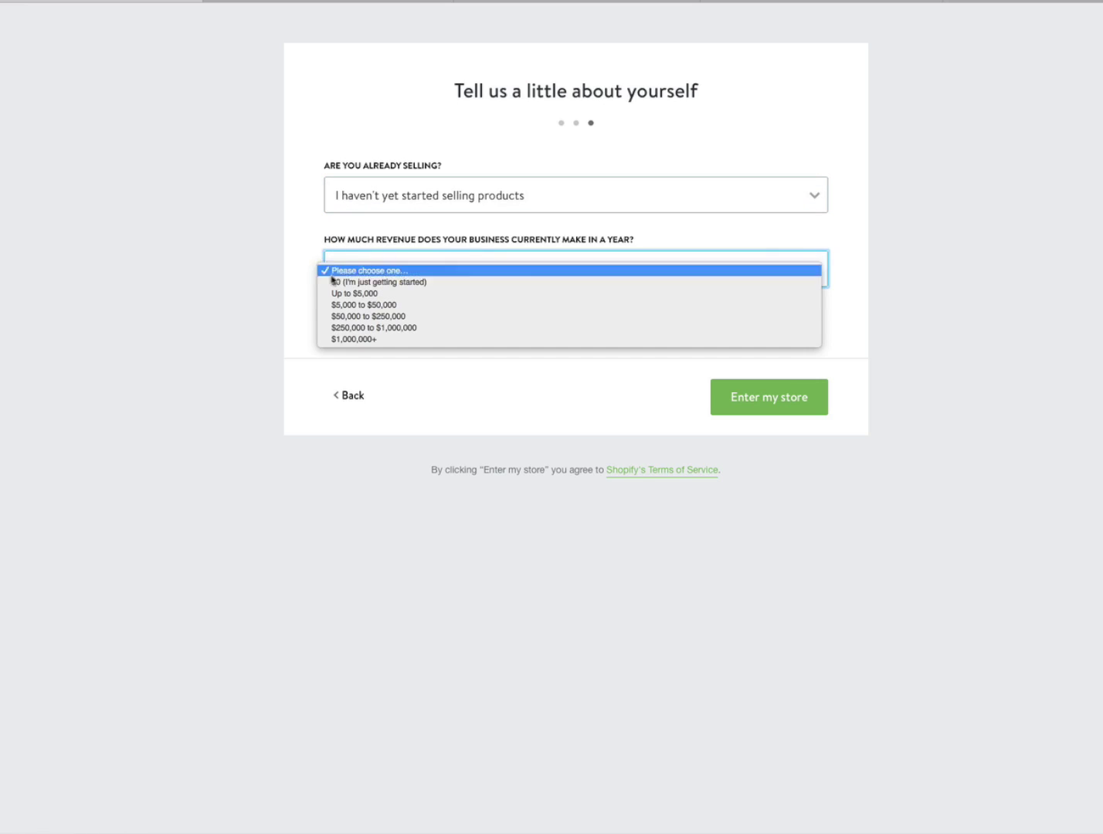
click(370, 294)
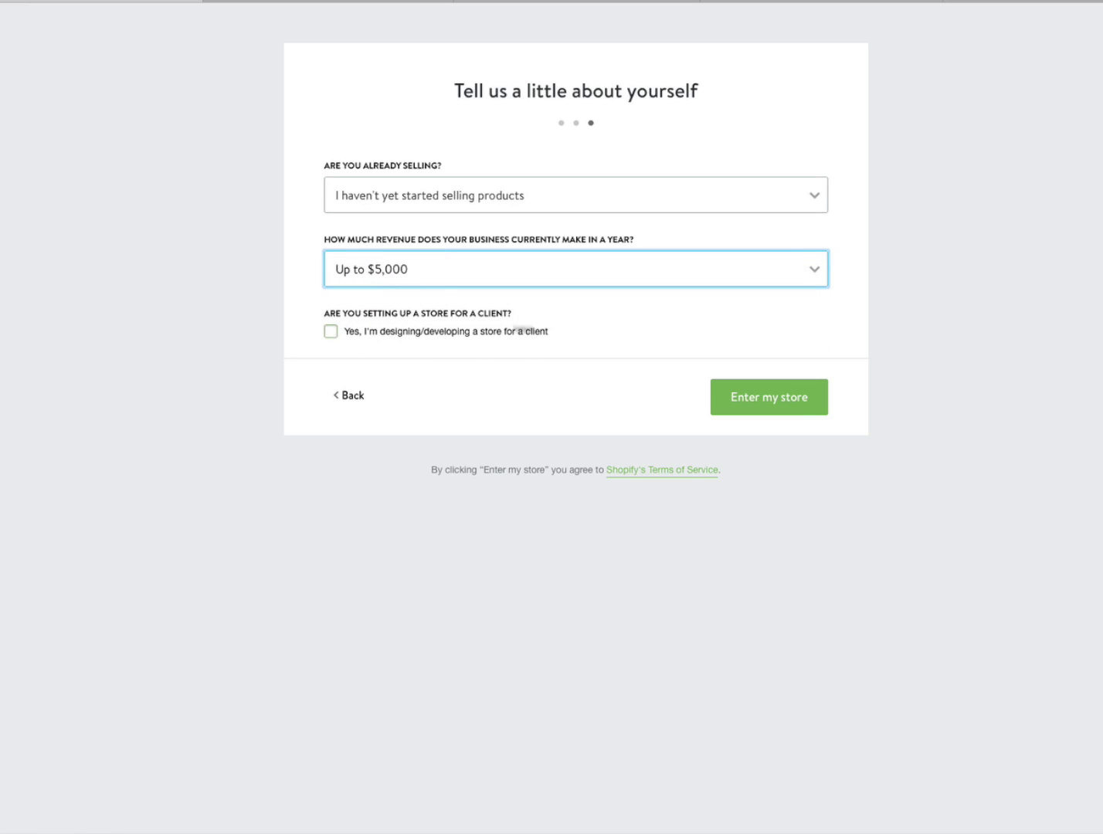
click(768, 403)
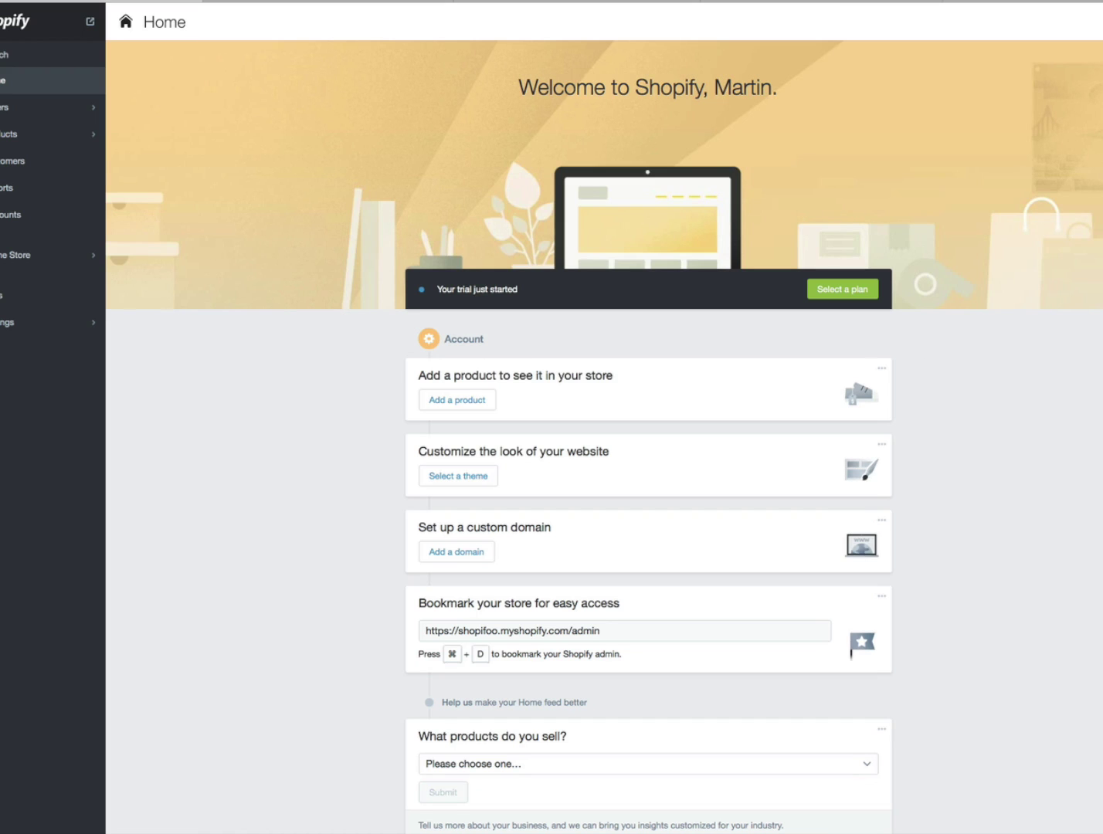
- From the admin Home, use Select a theme to reach the Online Store Themes page
scroll(648, 436, down, 2)
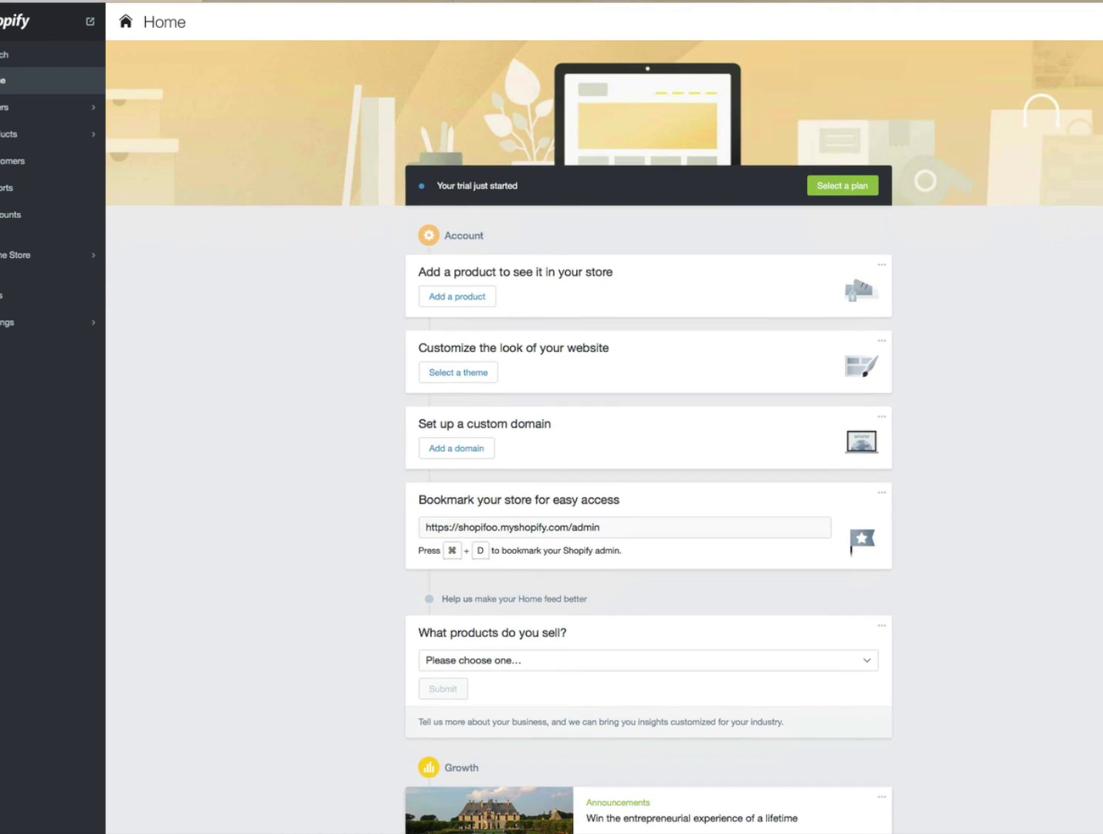
scroll(648, 435, up, 2)
scroll(605, 437, down, 2)
click(480, 377)
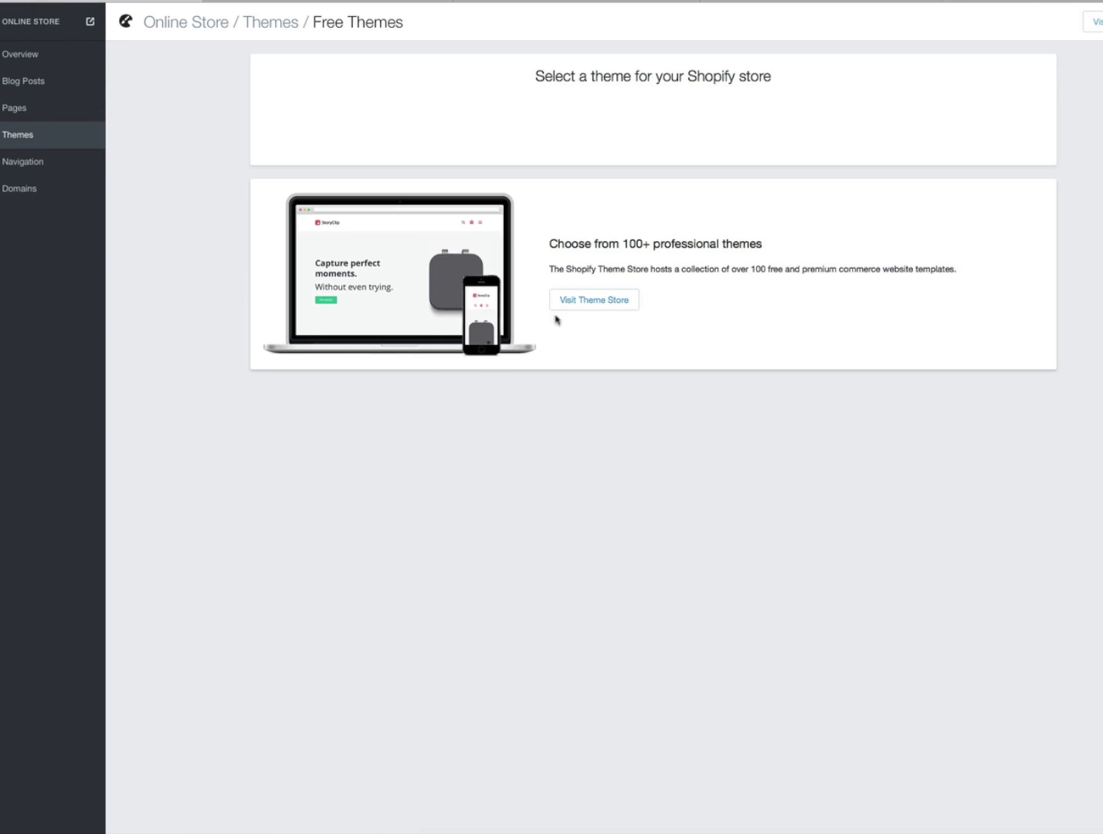
- Visit the Theme Store, then cycle through the open browser tabs back to Free Themes
click(595, 303)
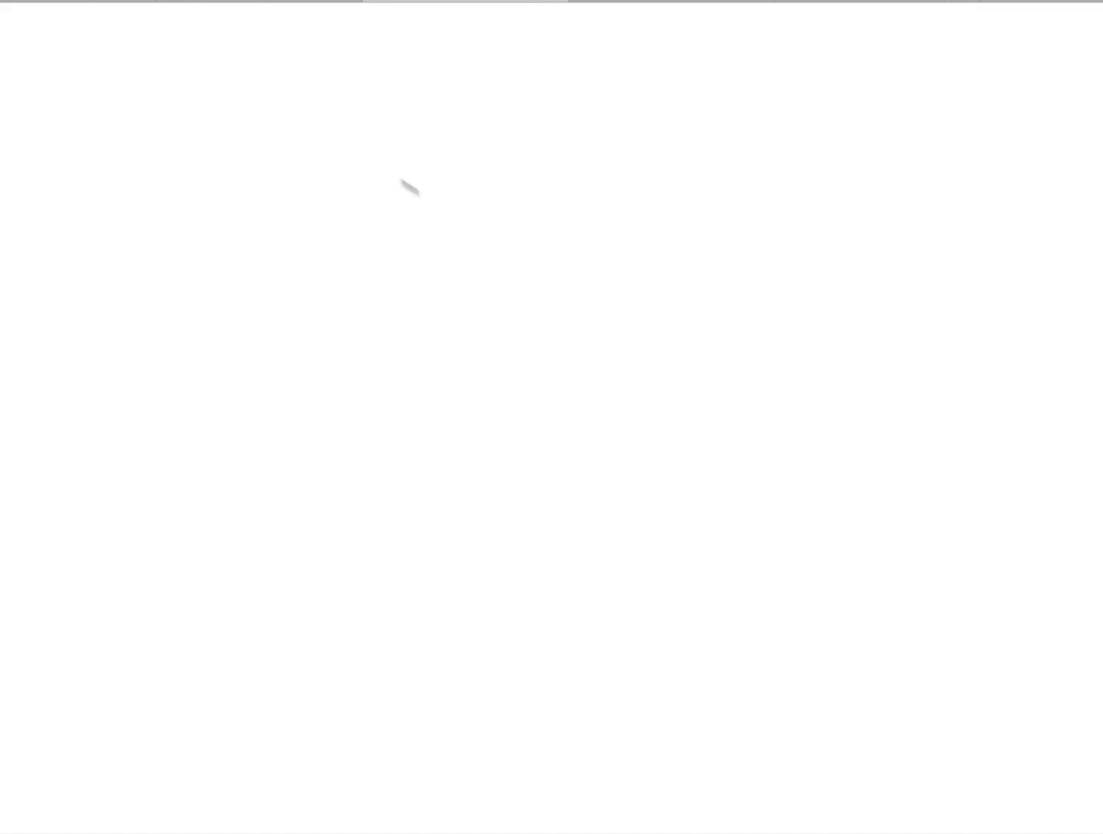
click(270, 2)
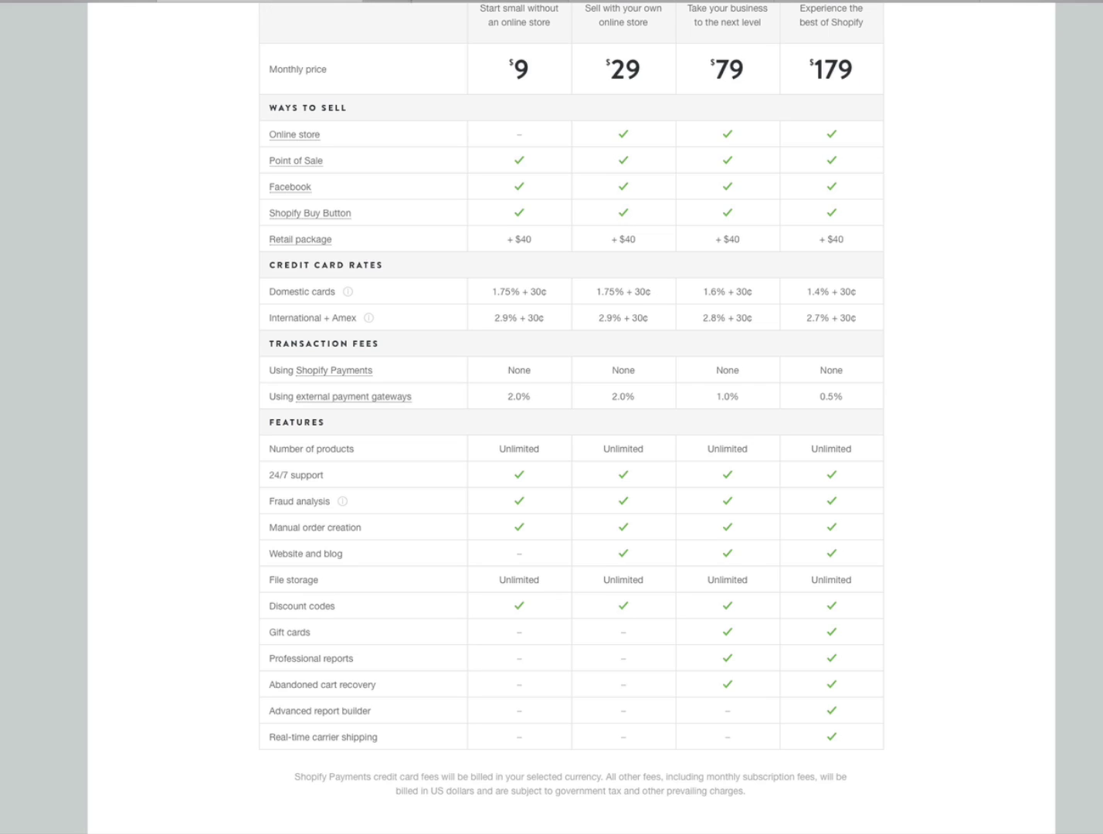
click(396, 4)
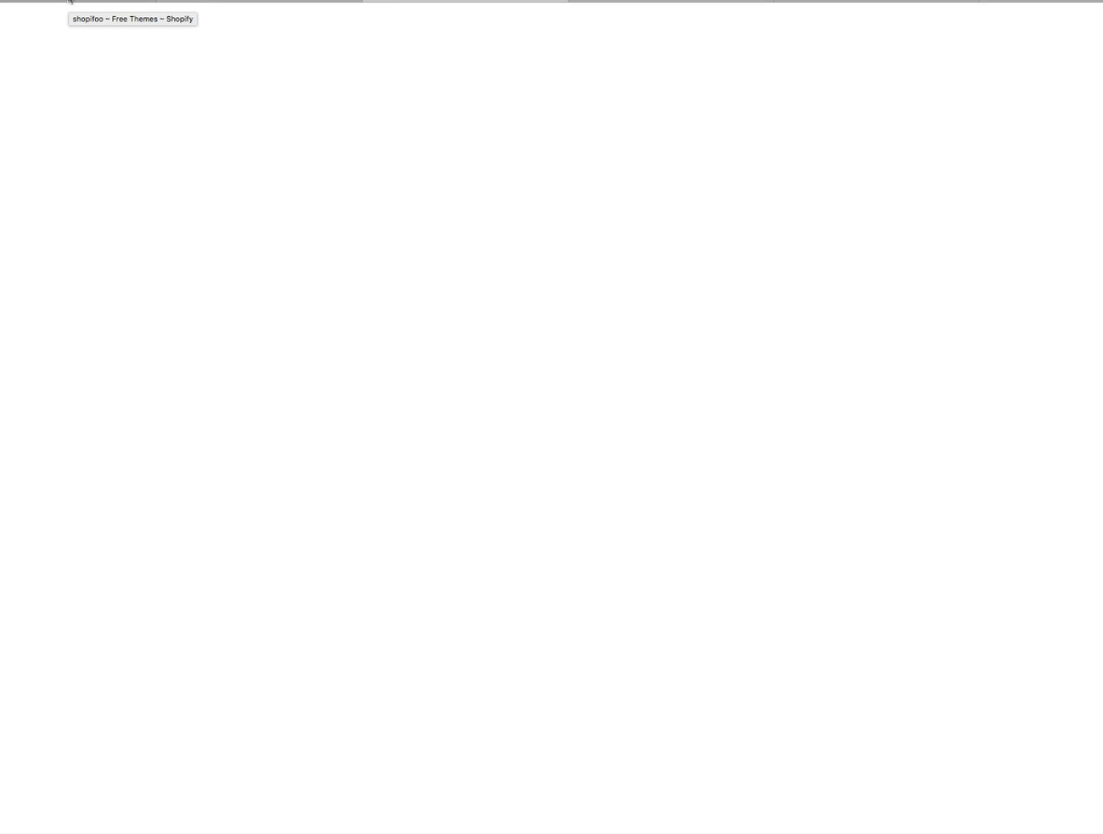
click(72, 3)
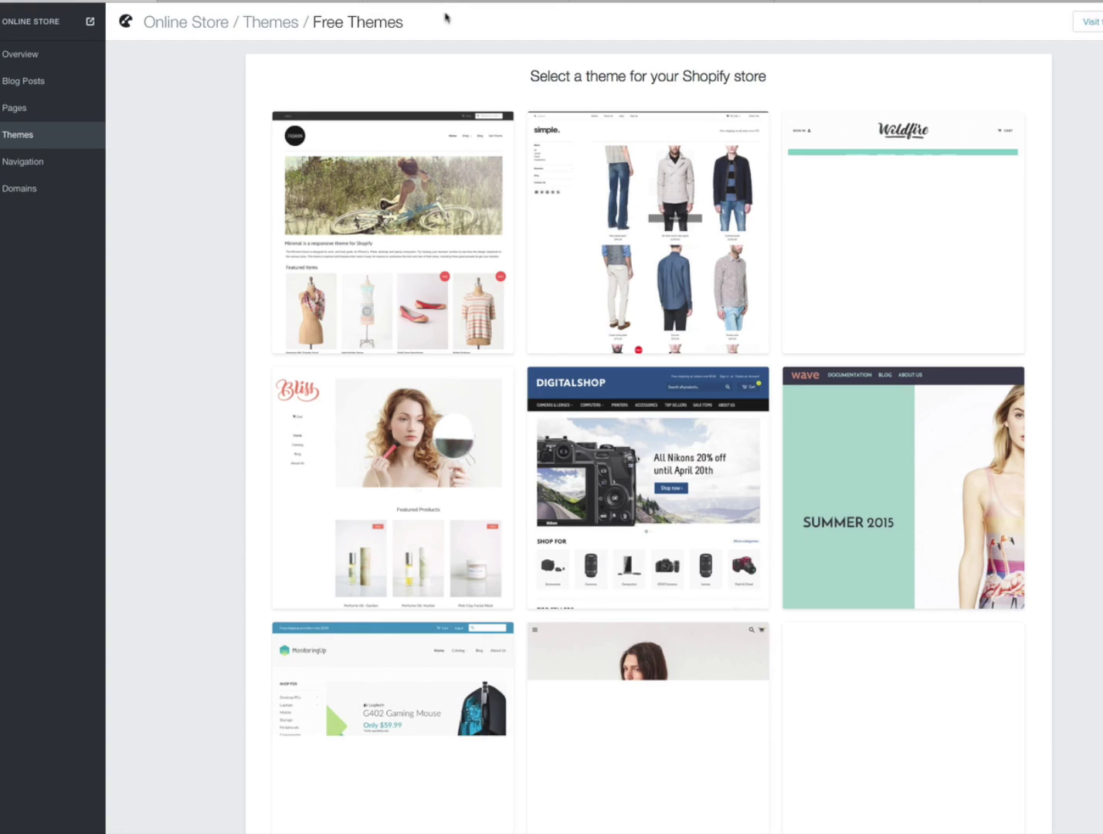
click(606, 3)
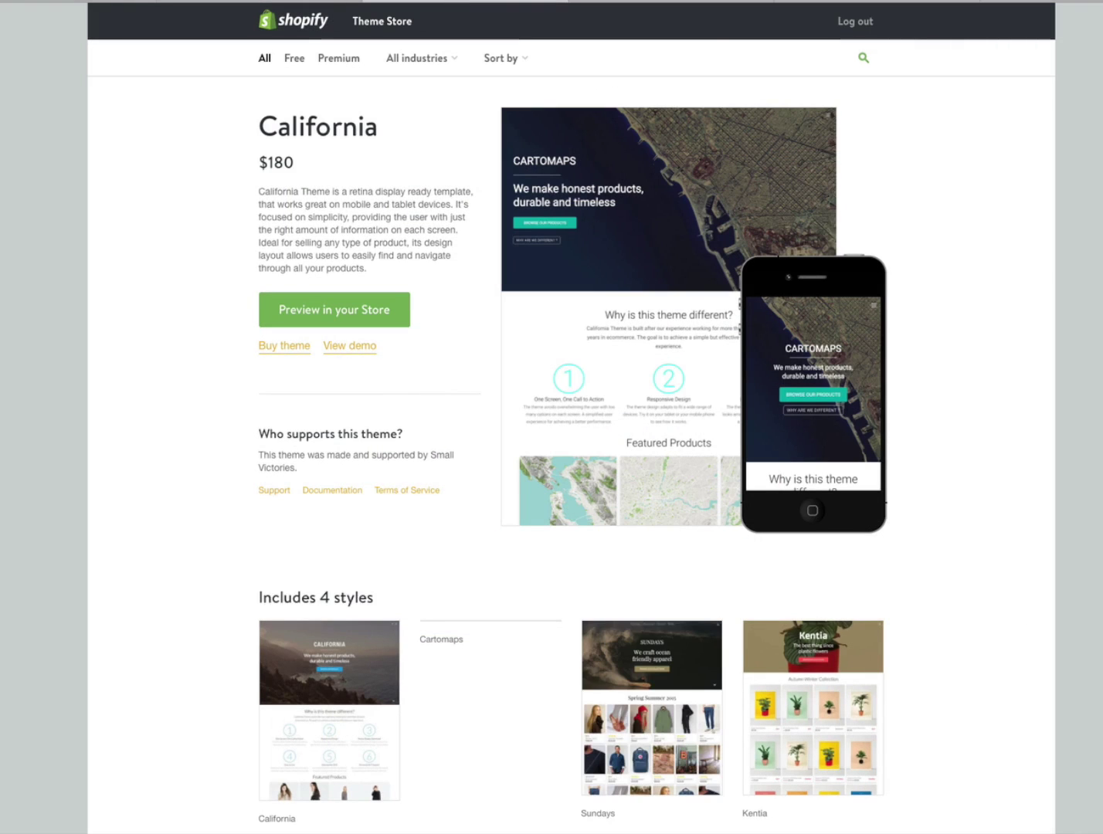
key(ctrl+shift+Tab)
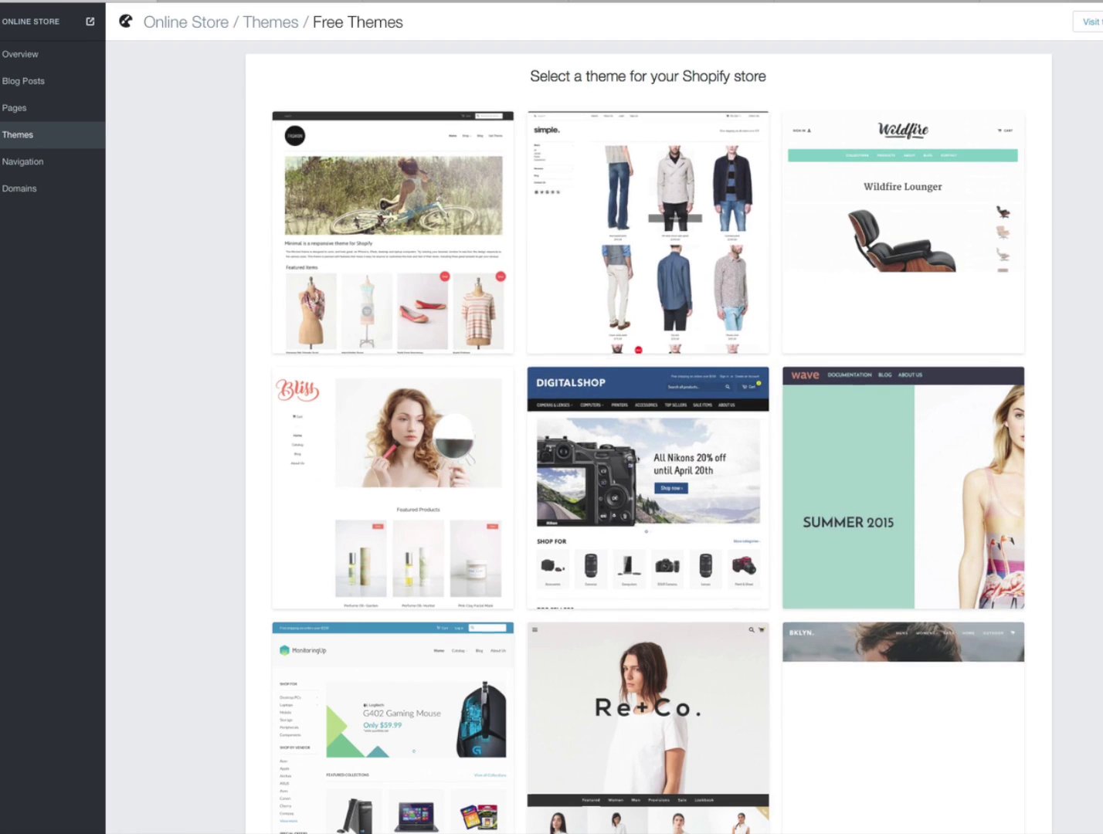
- Browse the free themes with the industry filter and bring up the Minimal theme page
scroll(648, 437, down, 5)
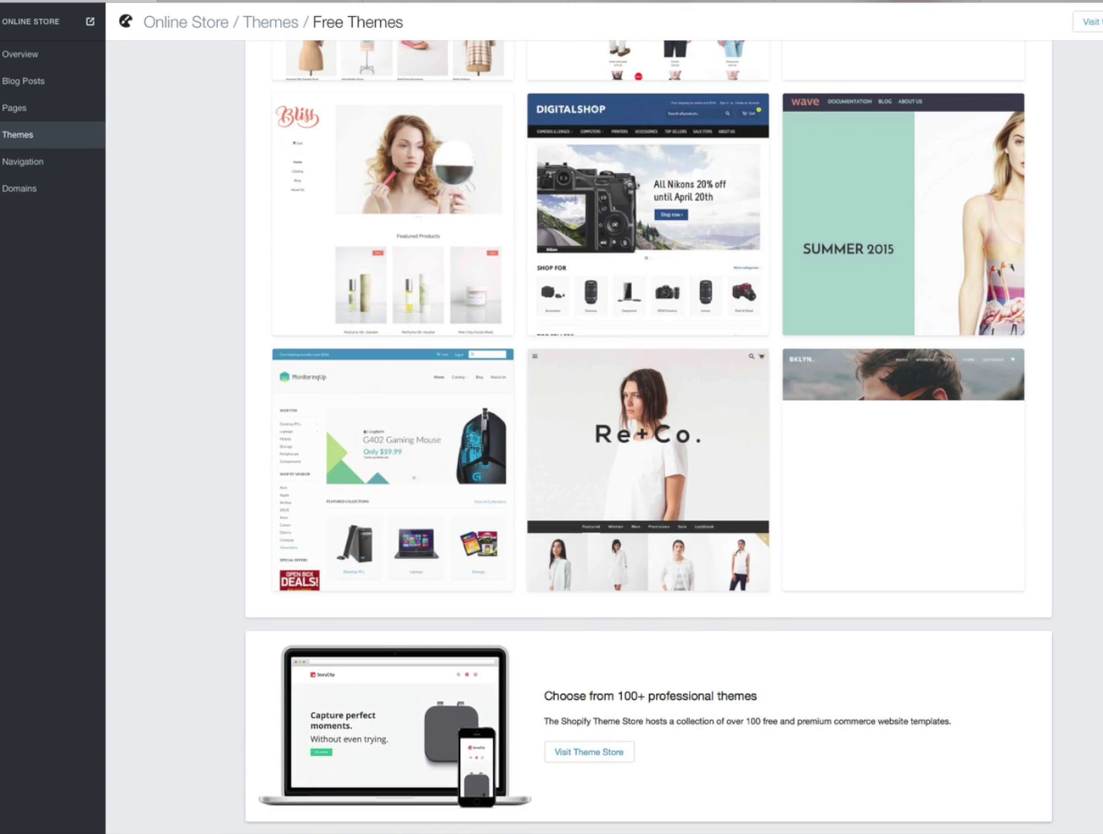
scroll(649, 435, up, 1)
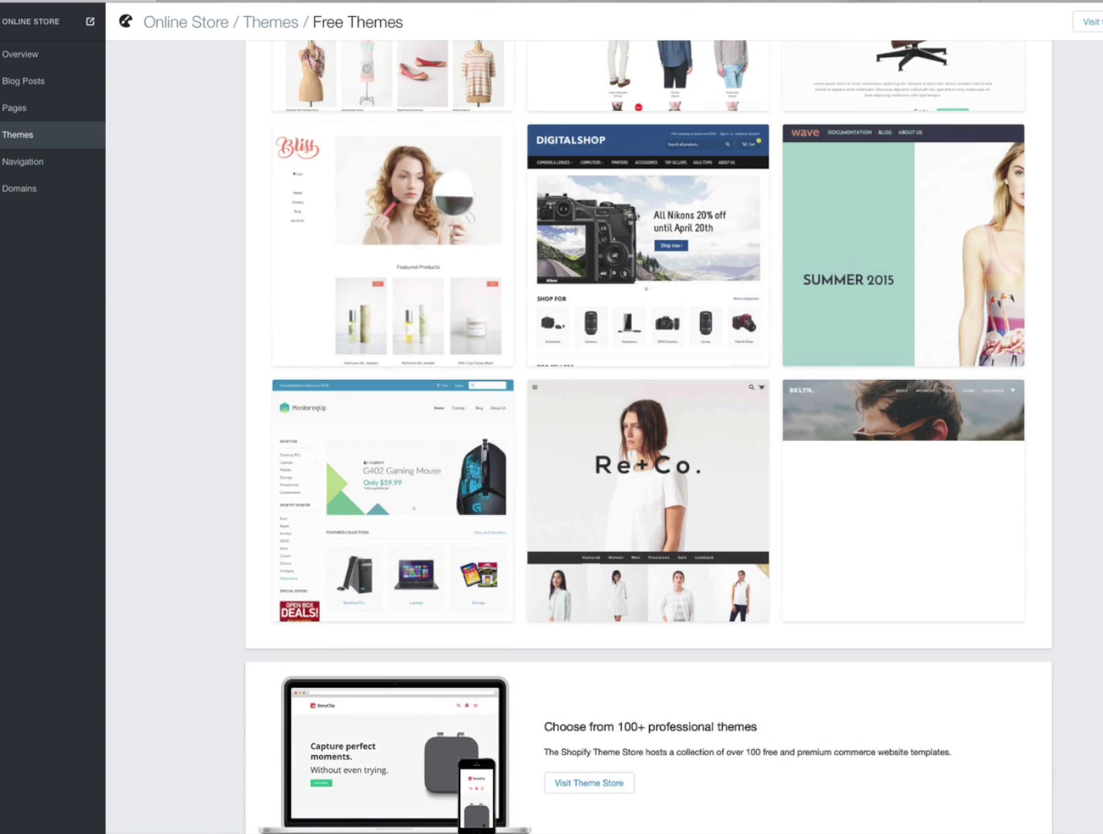
scroll(649, 437, up, 4)
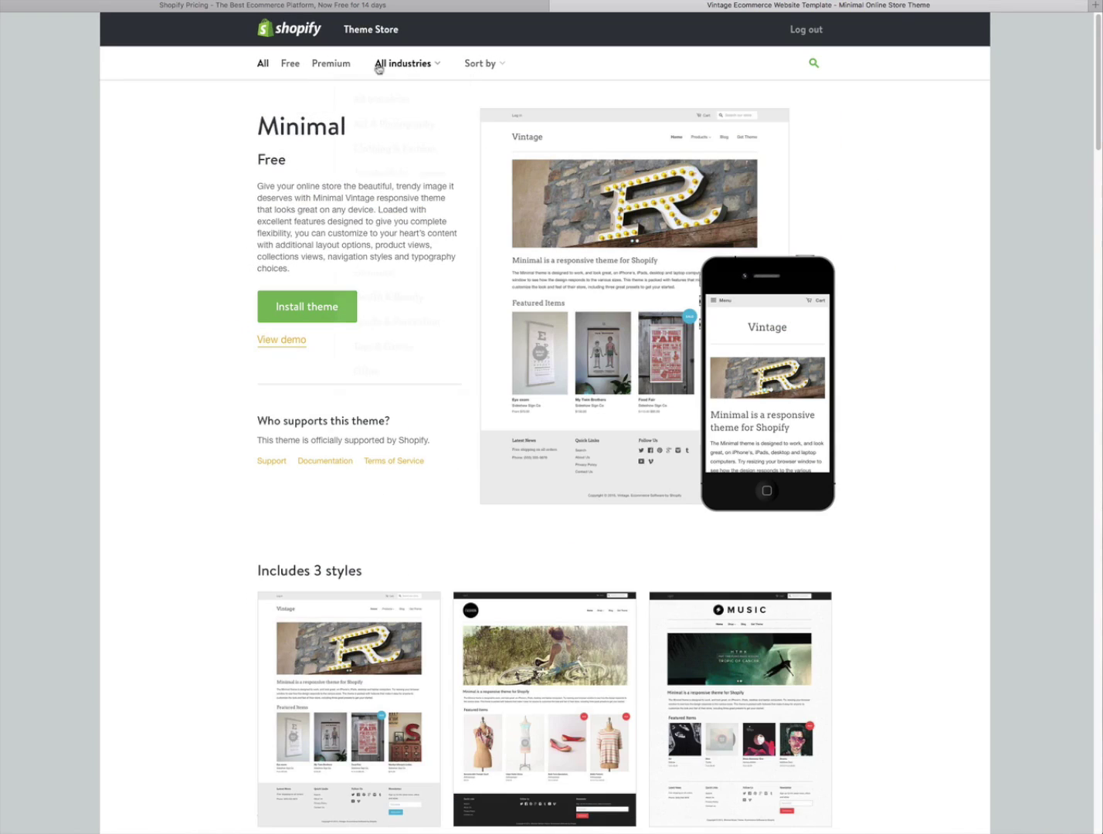
click(382, 65)
click(382, 70)
click(403, 66)
- Review the Minimal theme page and reviews, then install Minimal on the shopifoo store
drag(1099, 124, 1067, 110)
mouse_move(1098, 127)
mouse_down()
mouse_move(1067, 295)
mouse_move(1092, 122)
mouse_up()
mouse_move(646, 337)
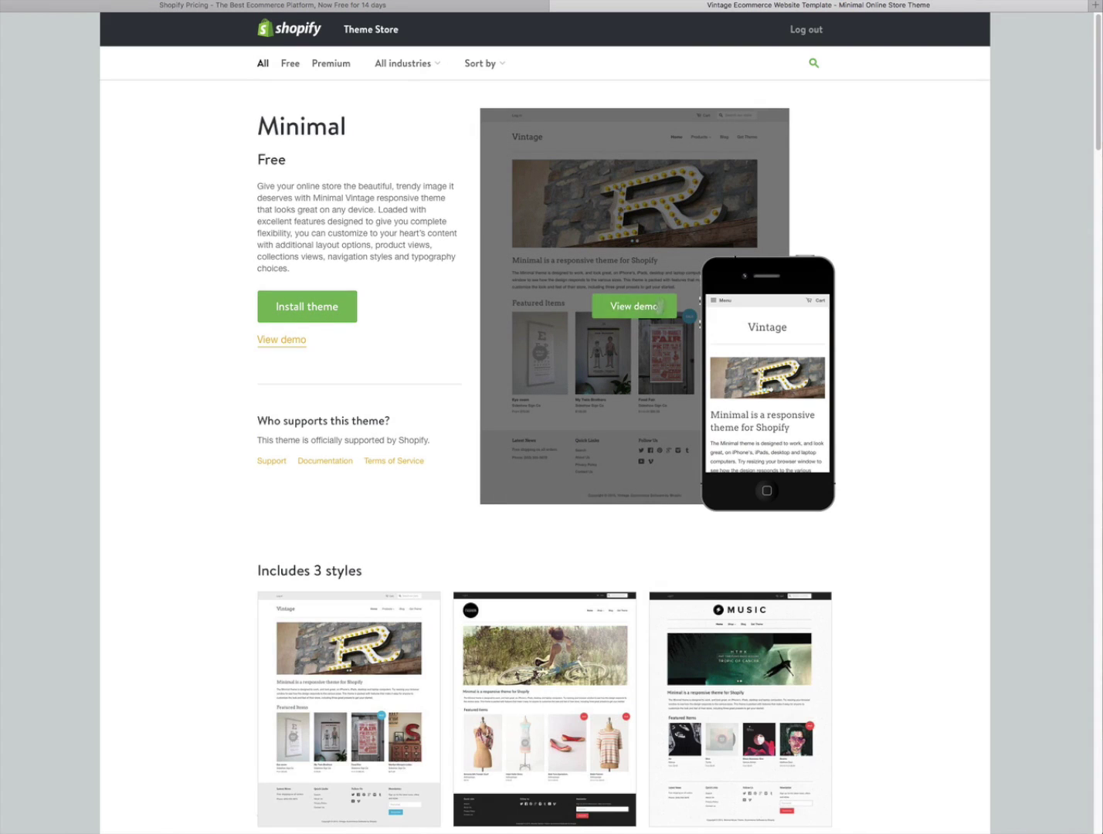
mouse_move(761, 339)
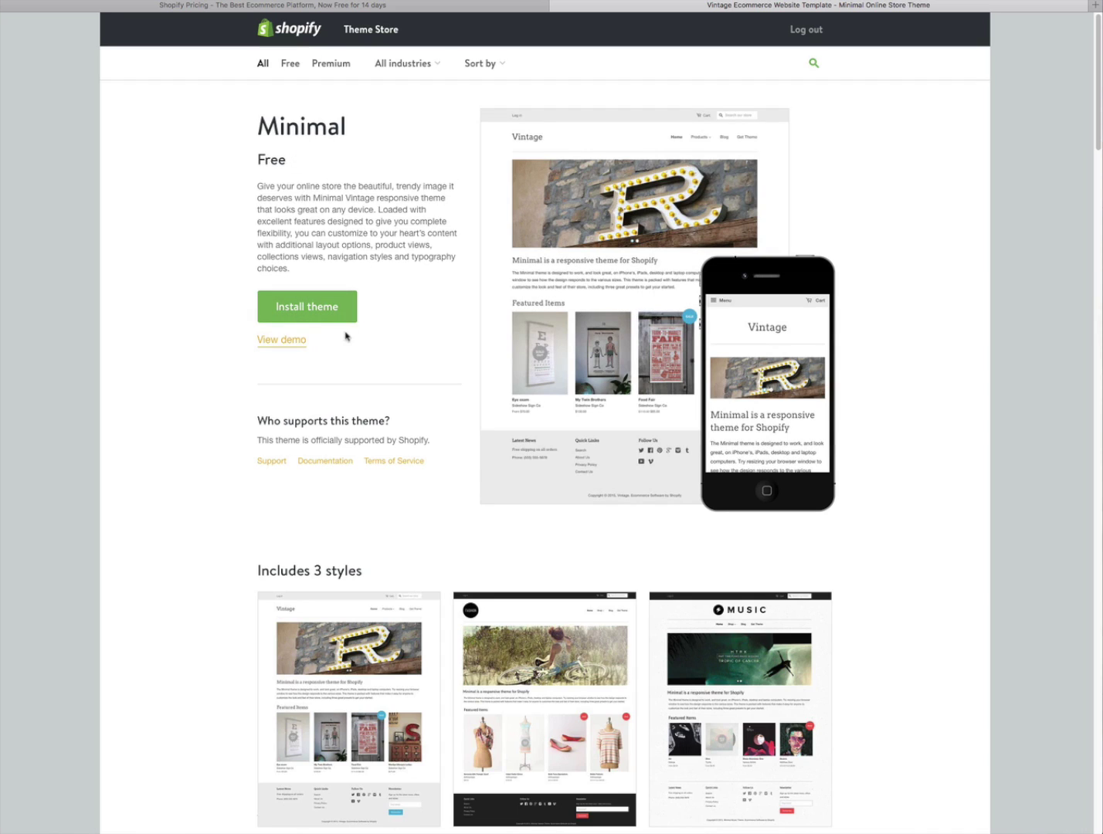
click(315, 307)
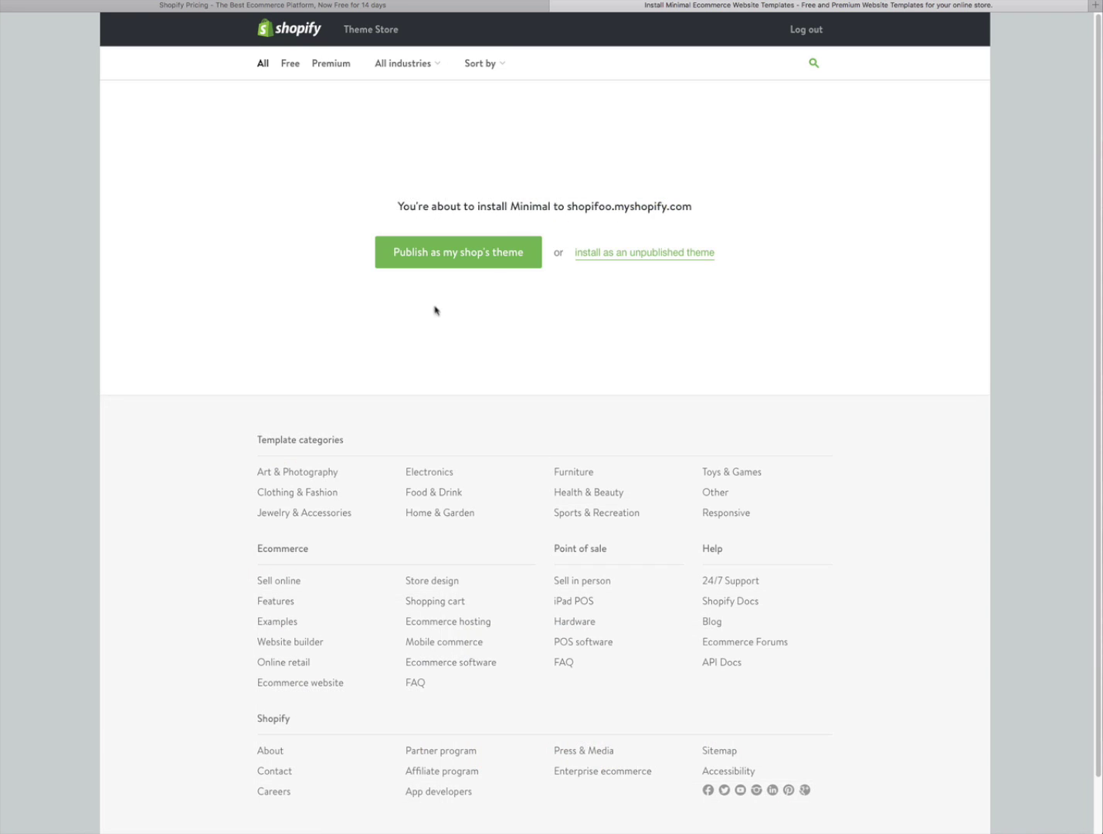
- Publish Minimal as the shop's theme and view the live shopifoo storefront in a new tab
click(474, 255)
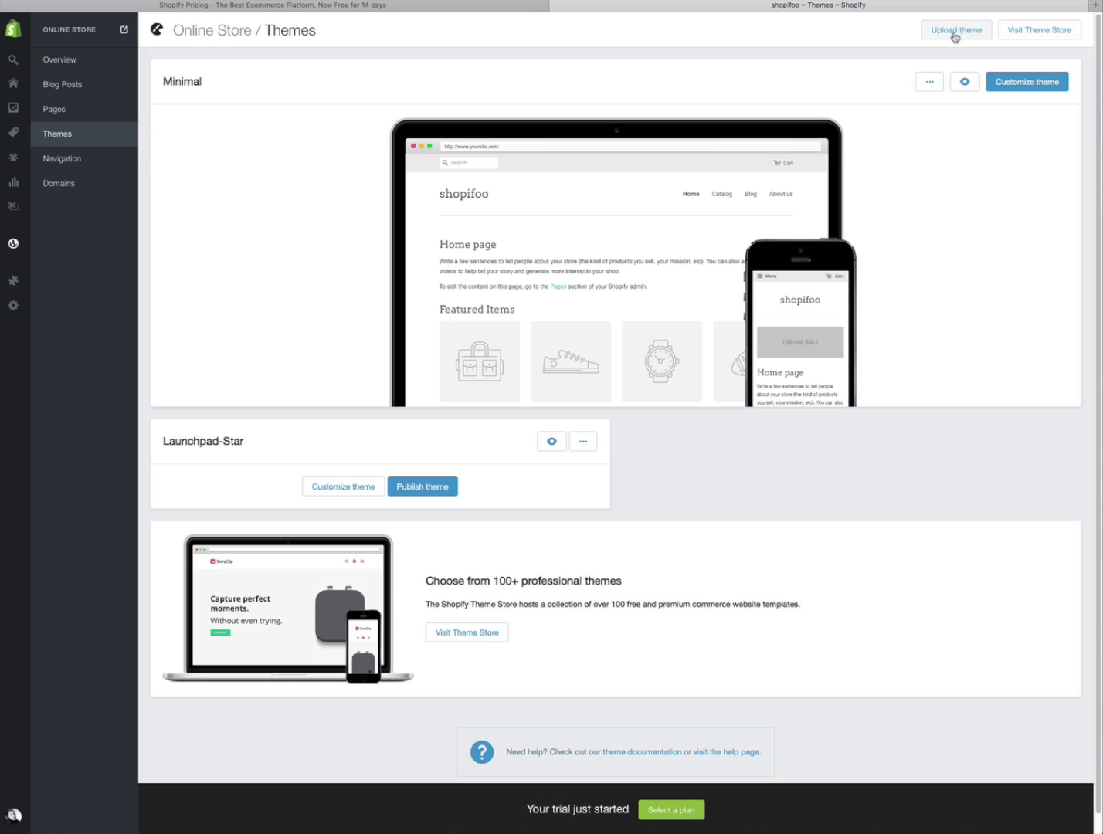
mouse_move(917, 186)
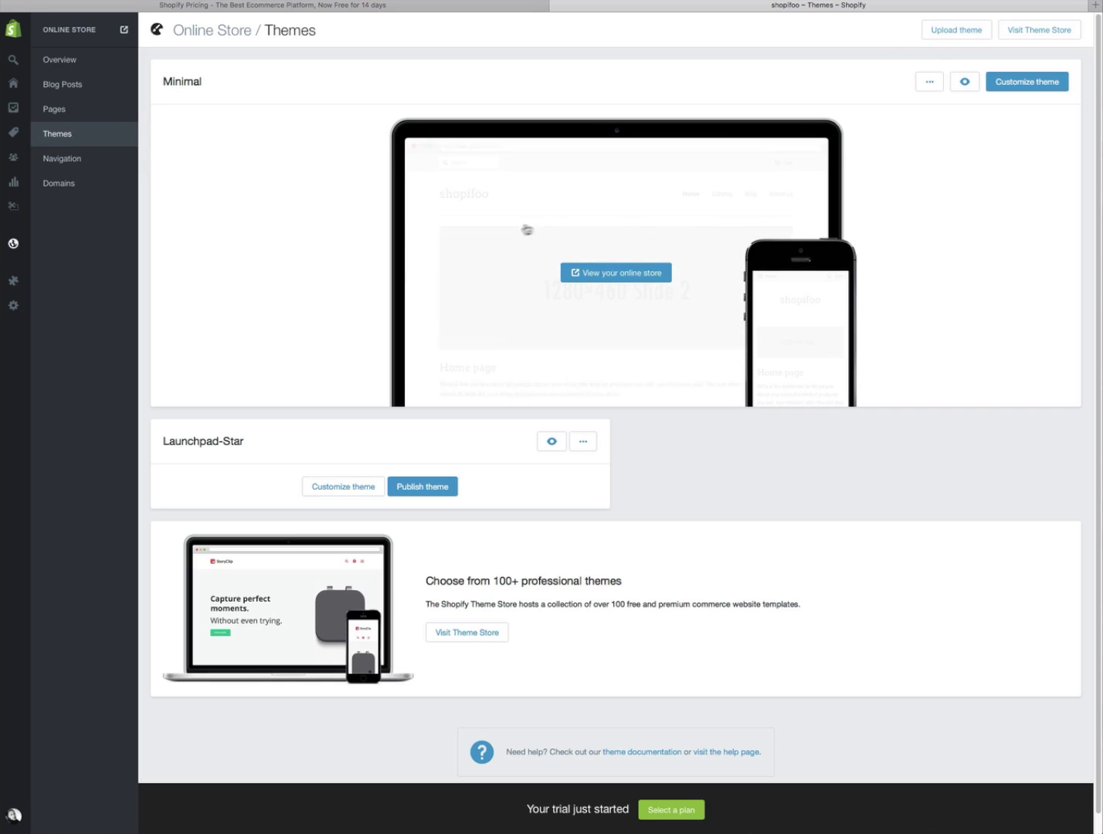
right_click(614, 273)
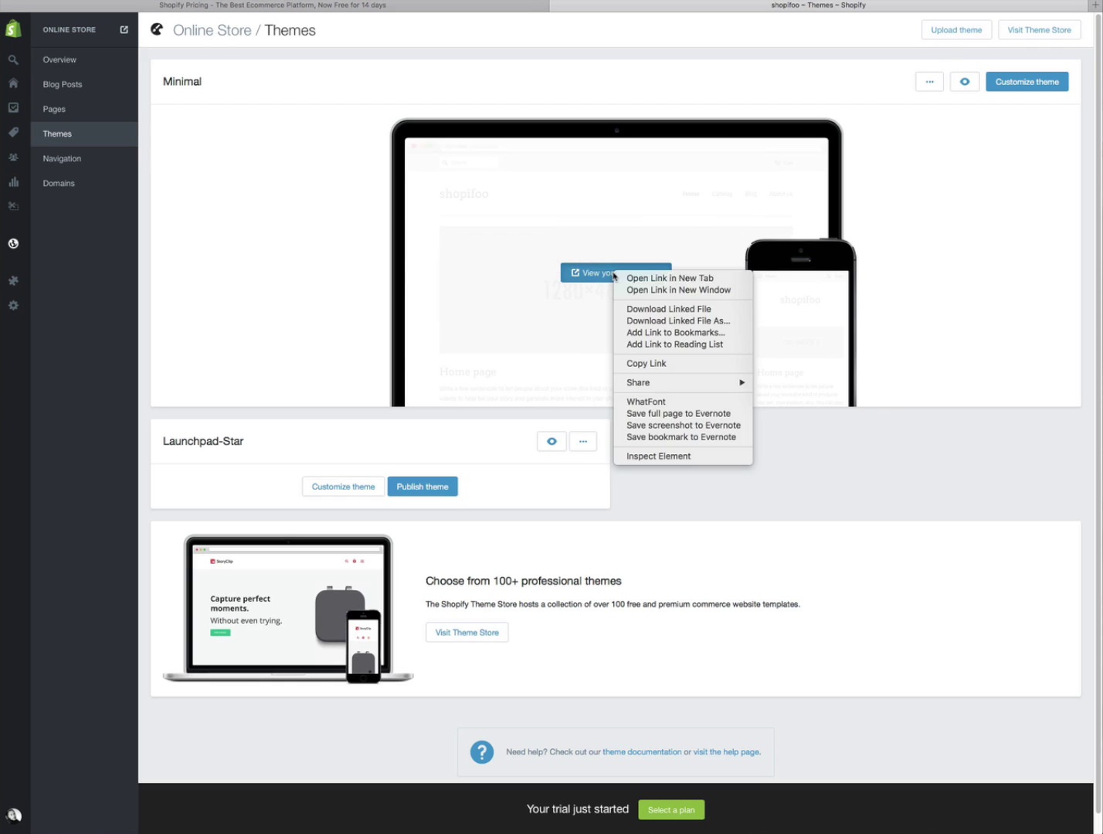
click(640, 279)
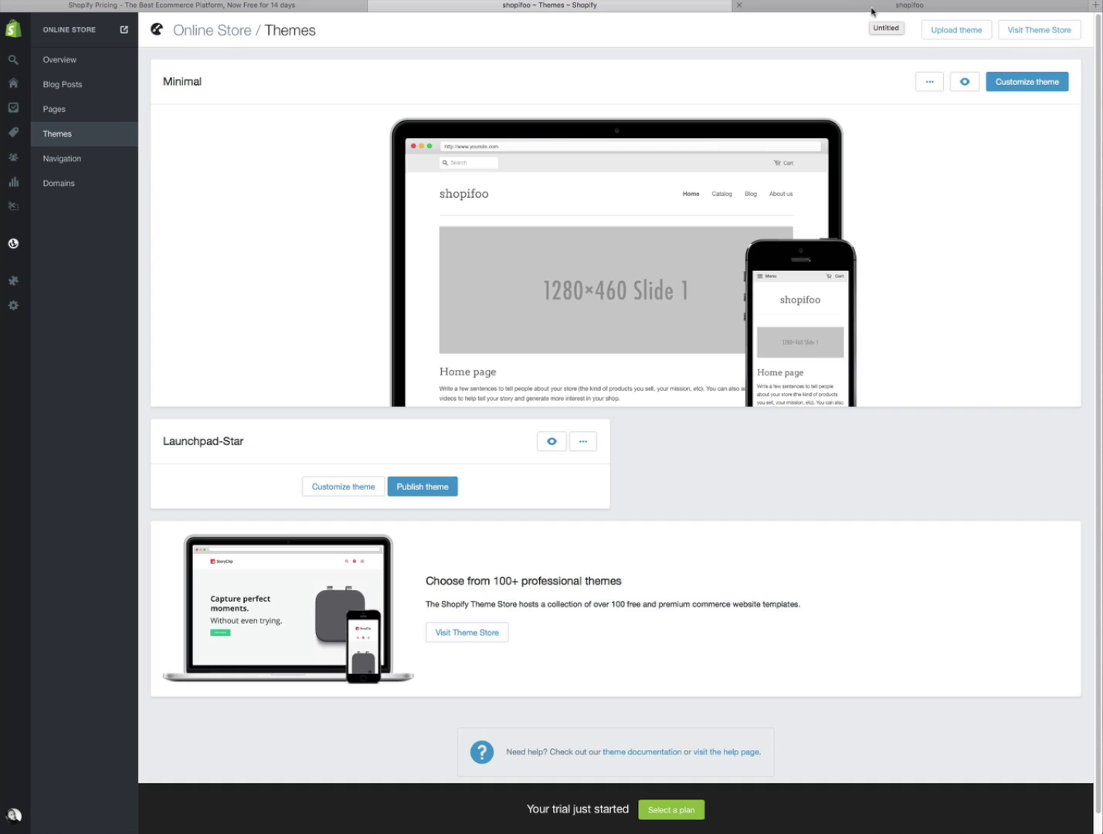
click(872, 10)
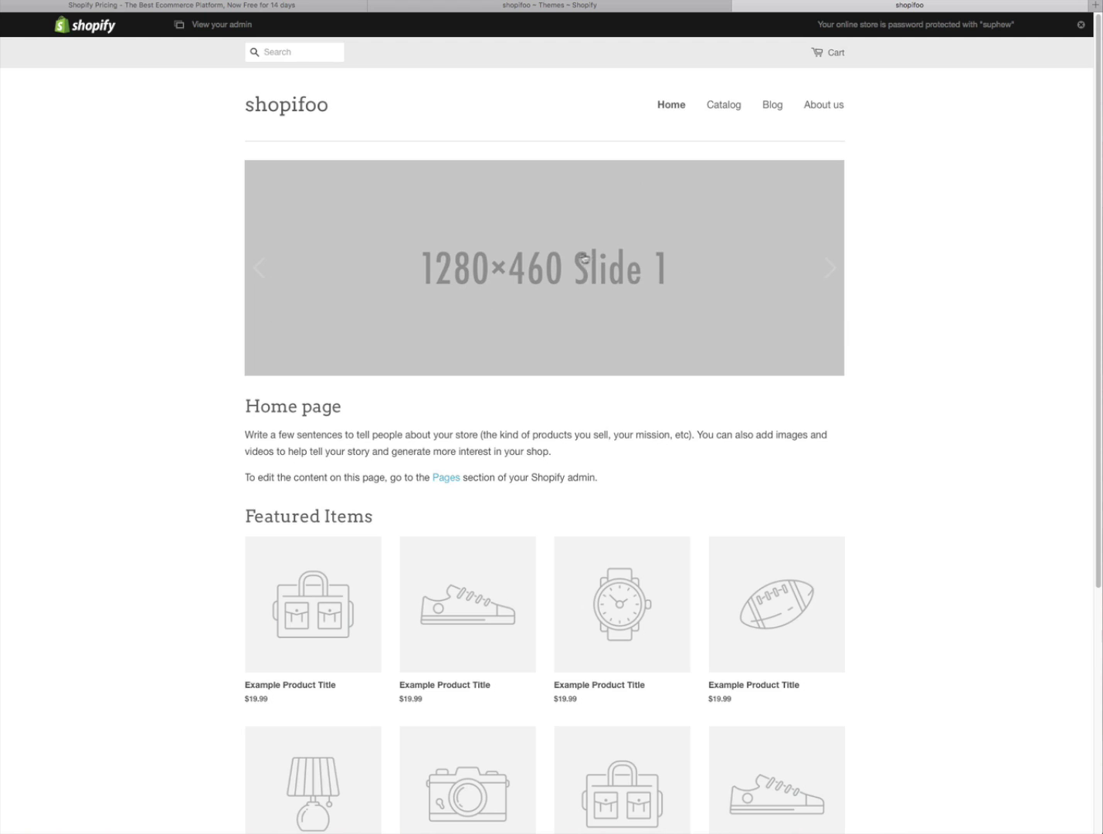
- Advance the storefront slideshow twice and scroll down to preview the footer
click(829, 270)
click(832, 277)
scroll(1098, 179, down, 1)
scroll(1086, 289, down, 3)
scroll(1086, 288, down, 7)
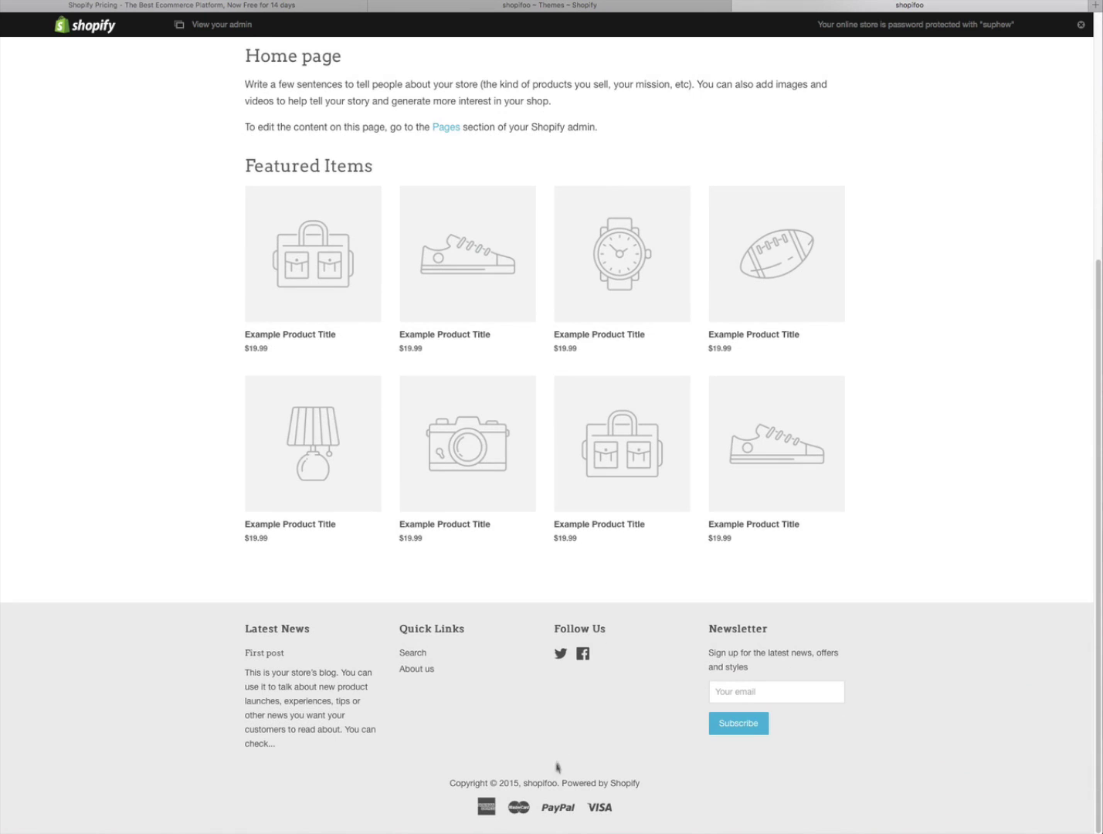
mouse_move(296, 547)
mouse_move(622, 278)
drag(1097, 436, 1093, 368)
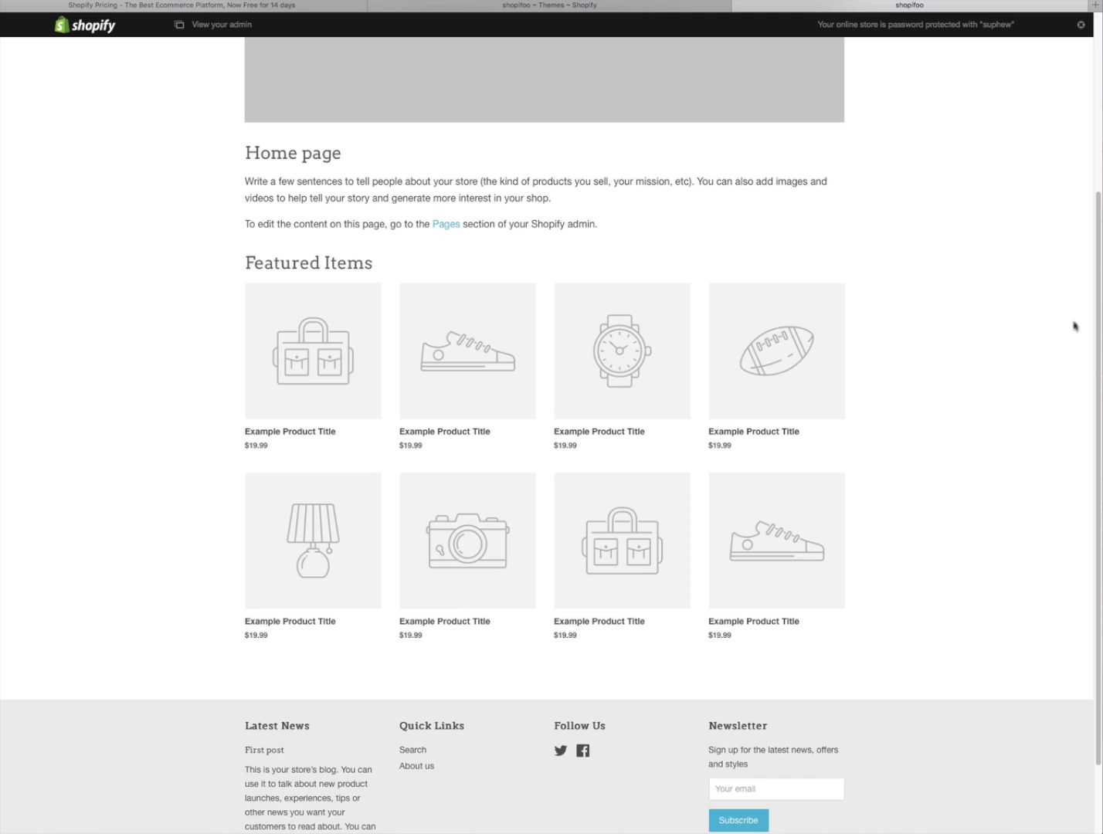
- Look over the home page, visit the Blog page, then open the store admin in a new tab
scroll(1099, 359, up, 3)
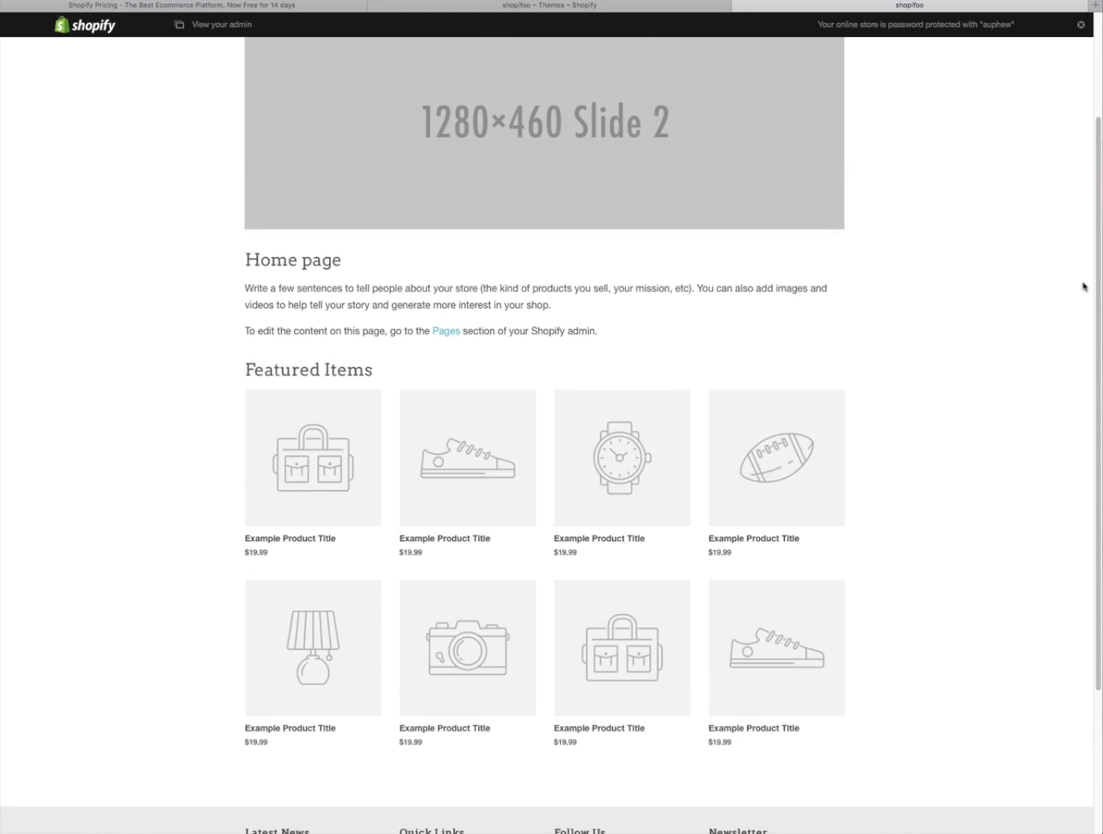
scroll(1082, 286, down, 2)
scroll(1072, 332, down, 2)
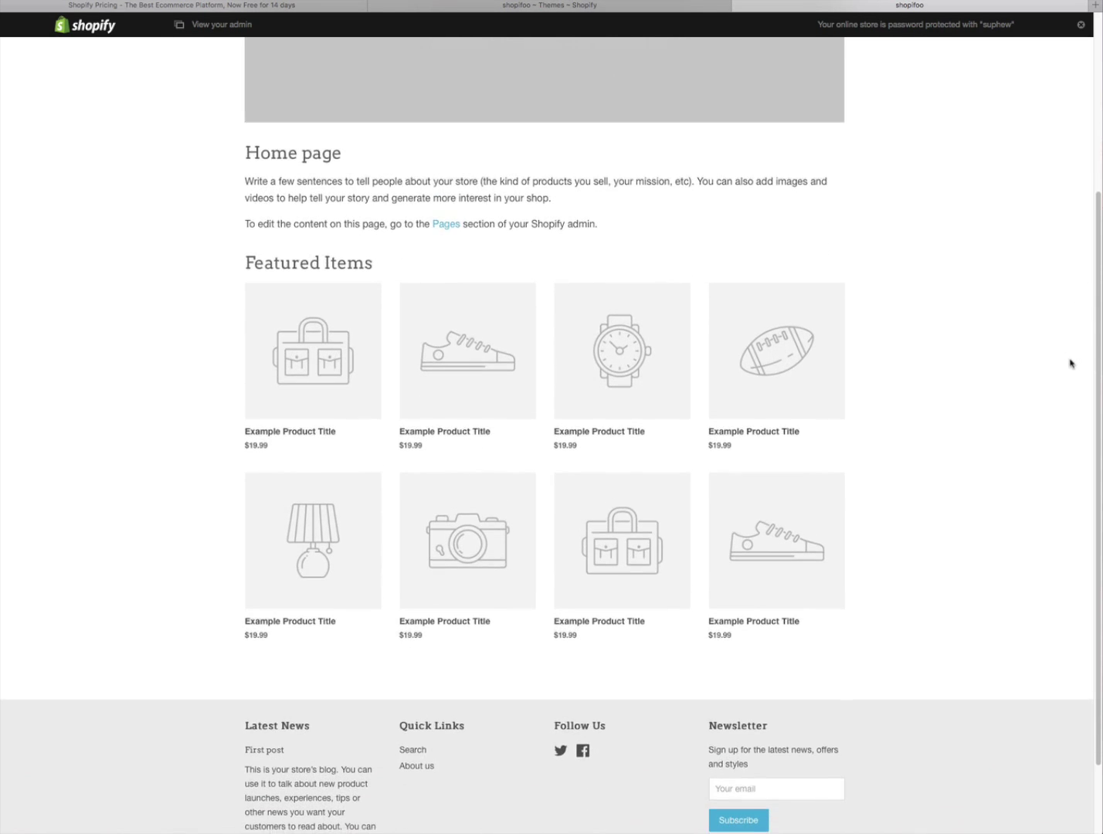
scroll(1070, 348, up, 3)
scroll(1067, 303, up, 5)
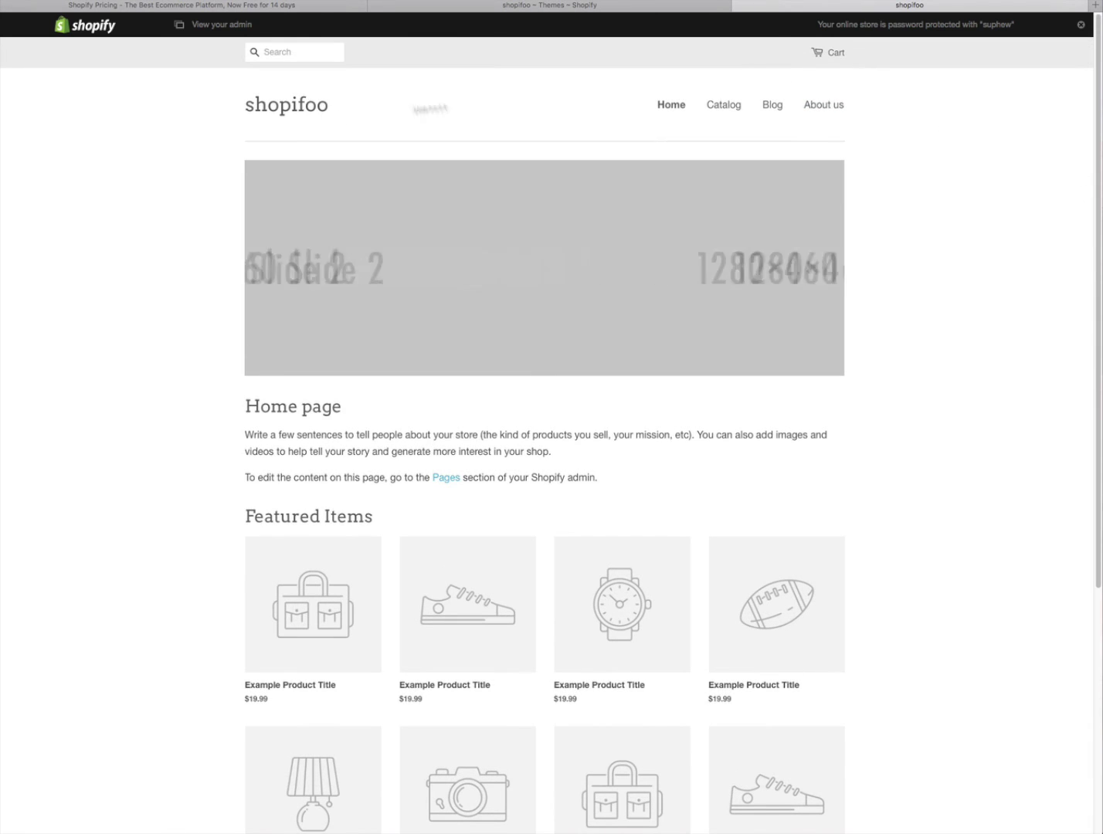
click(775, 110)
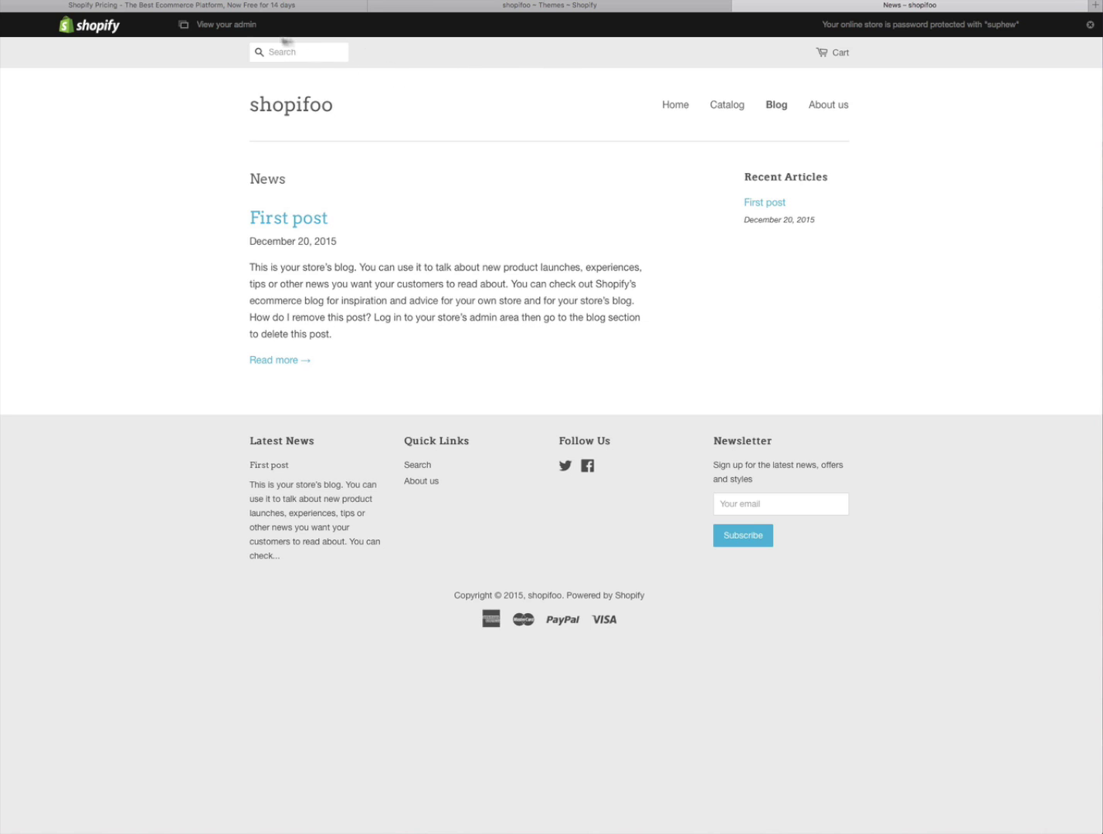
click(226, 26)
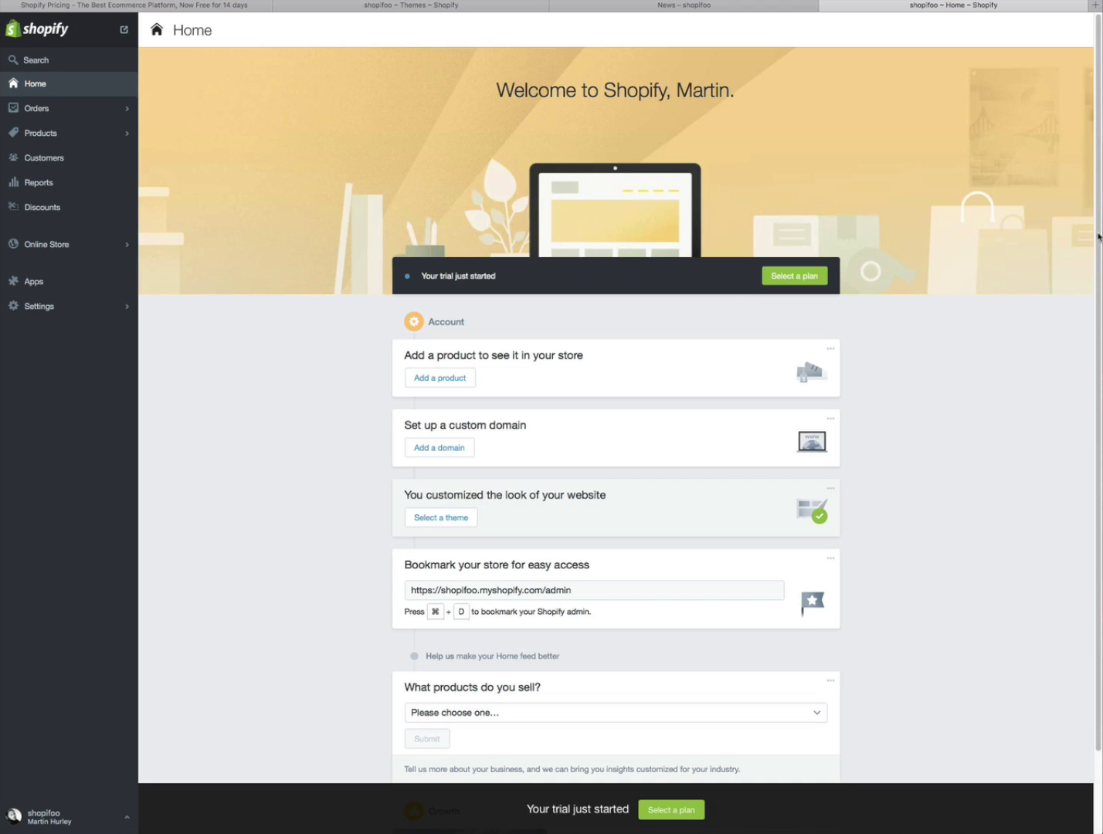
- Answer 'What products do you sell?' with Art and photography, then return to the News blog tab
scroll(1097, 241, down, 3)
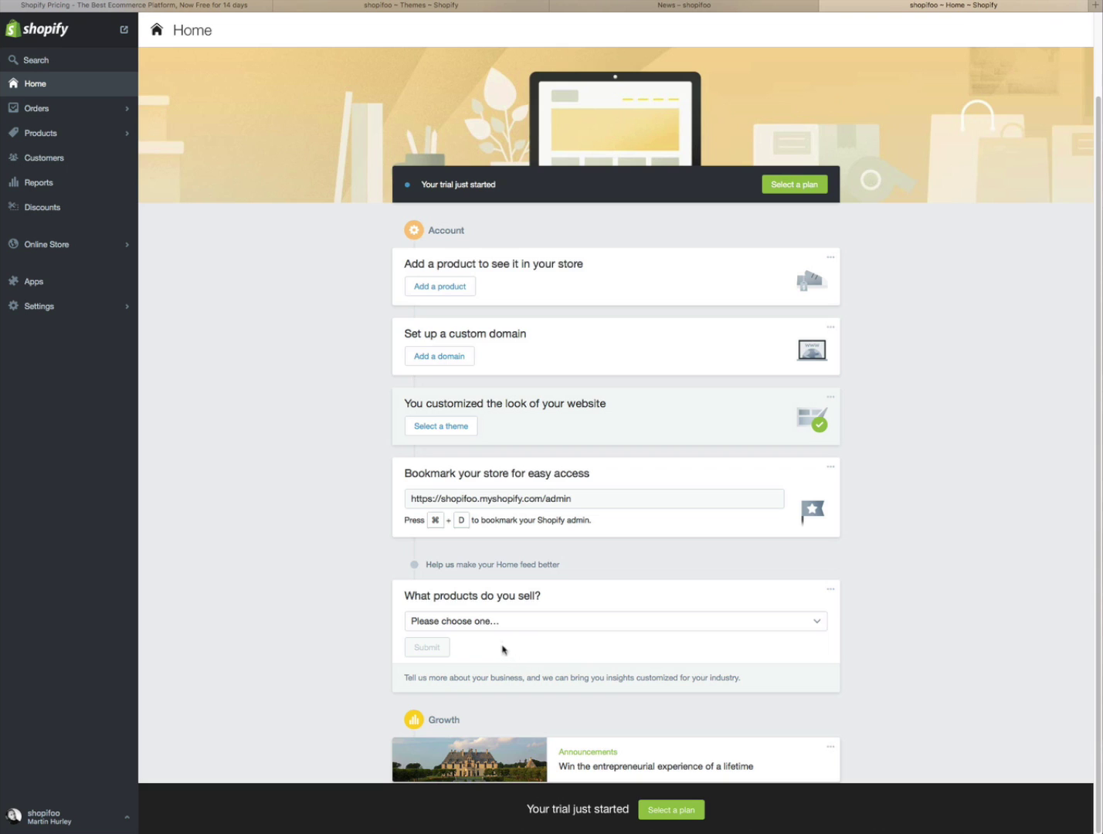
click(819, 622)
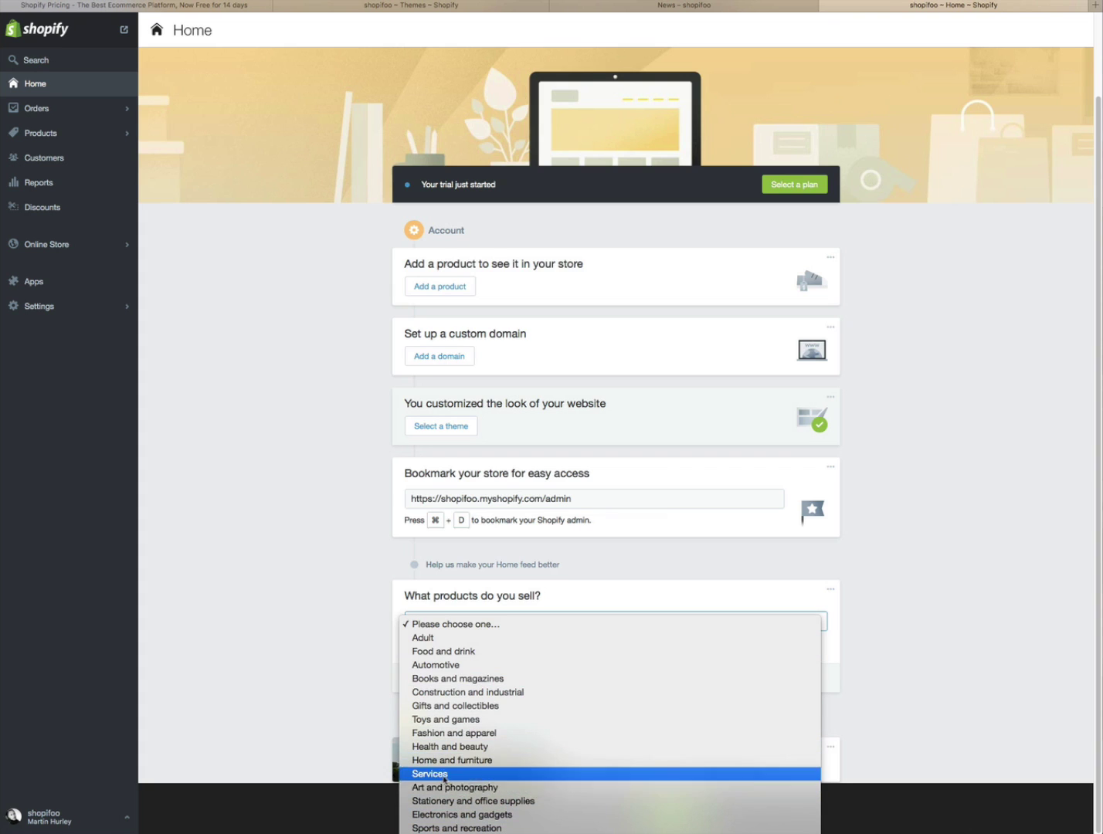
click(458, 787)
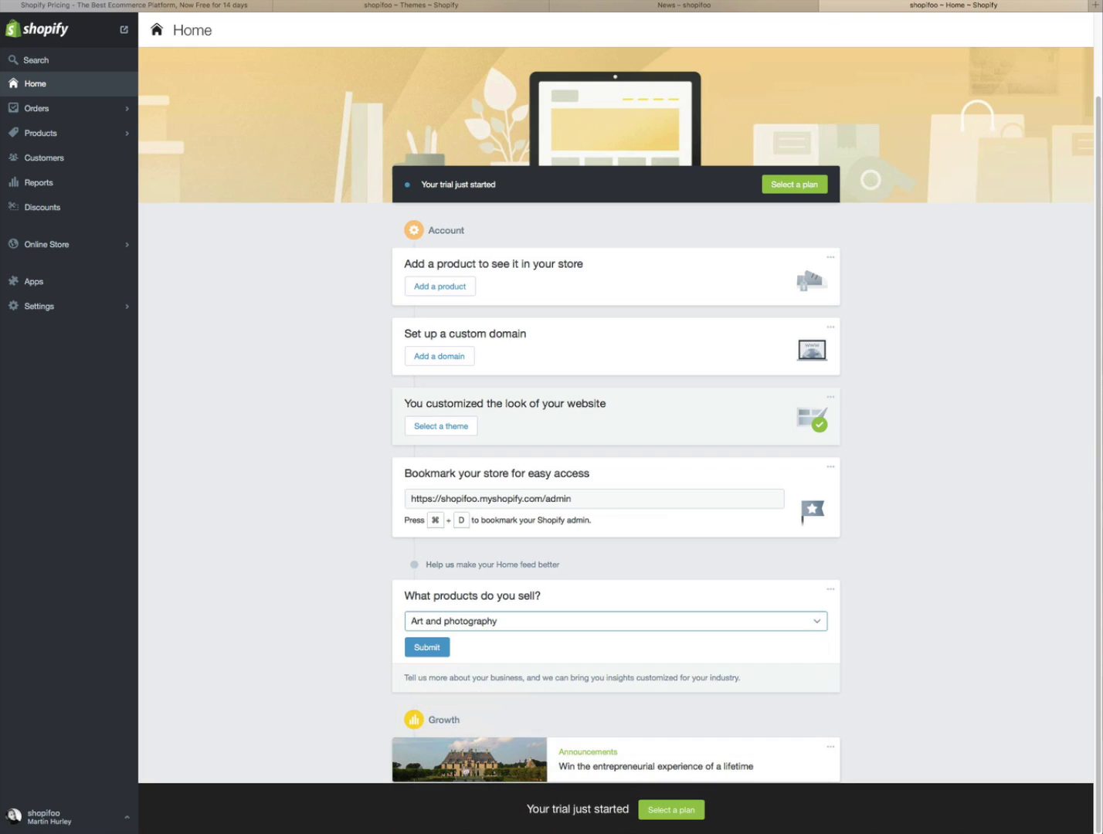
click(434, 654)
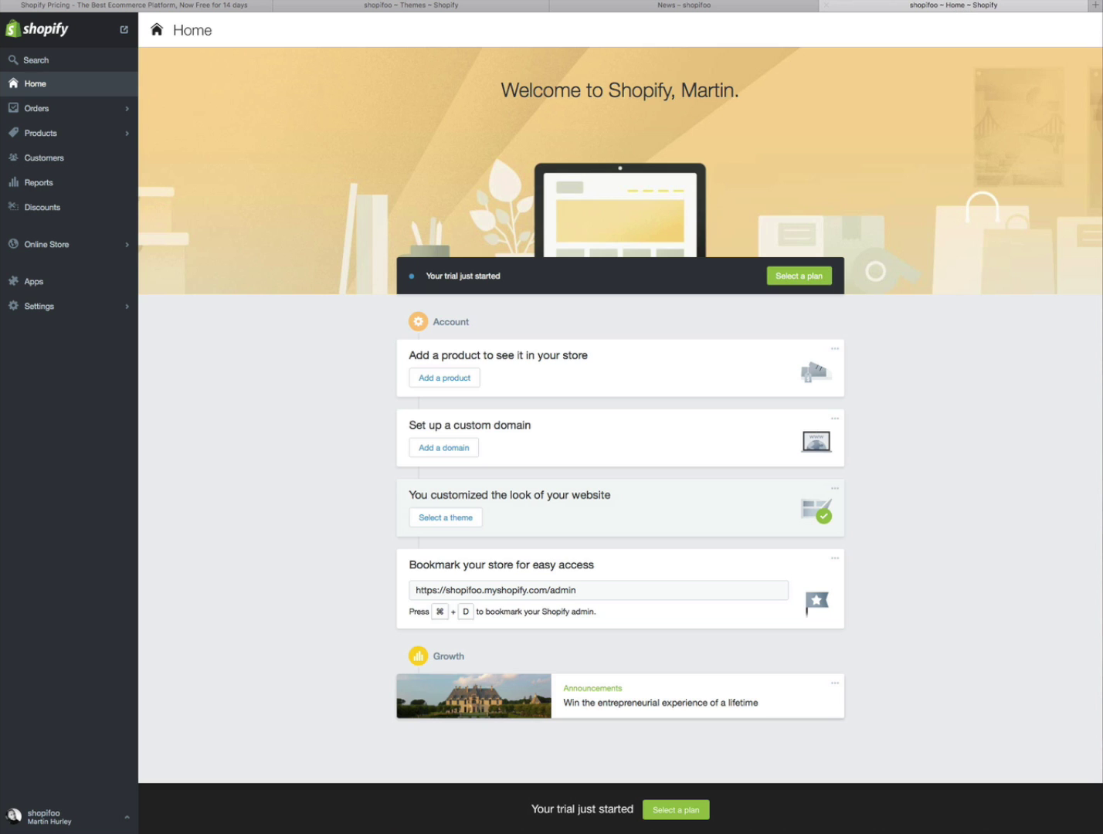
click(673, 8)
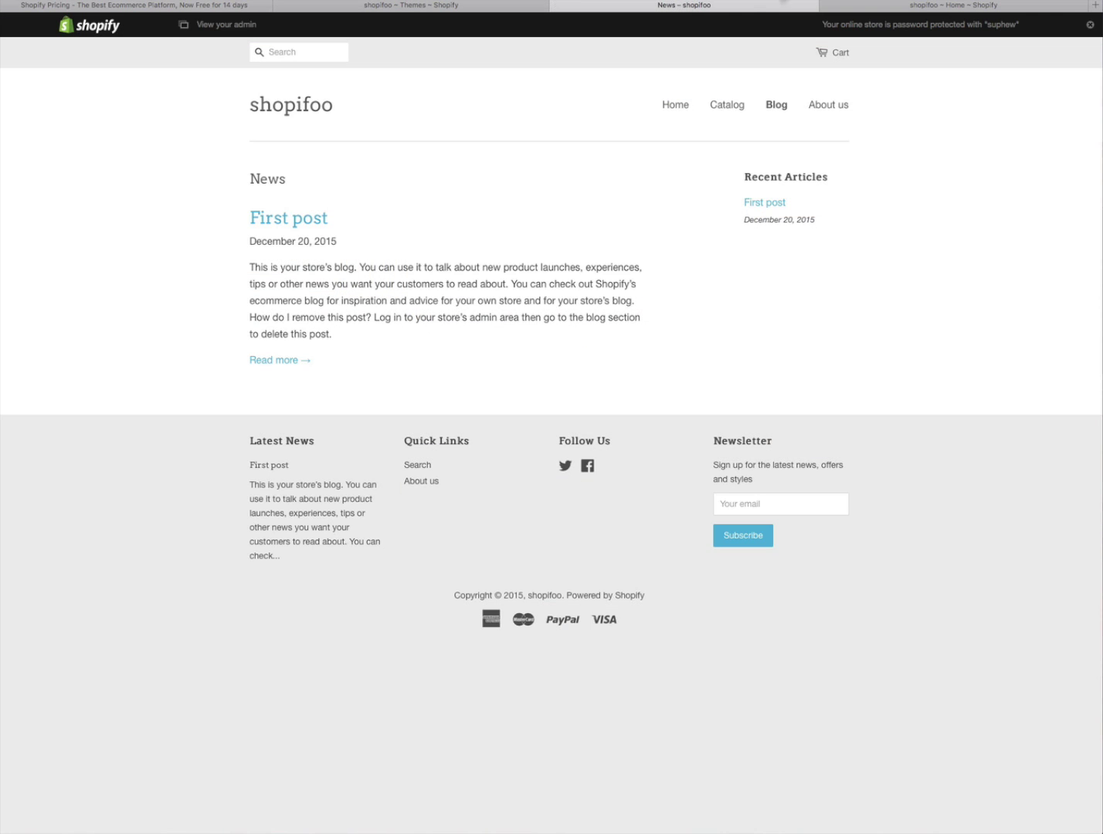
- Go to the shopifoo storefront home via the logo, then switch to the admin Home tab
click(295, 110)
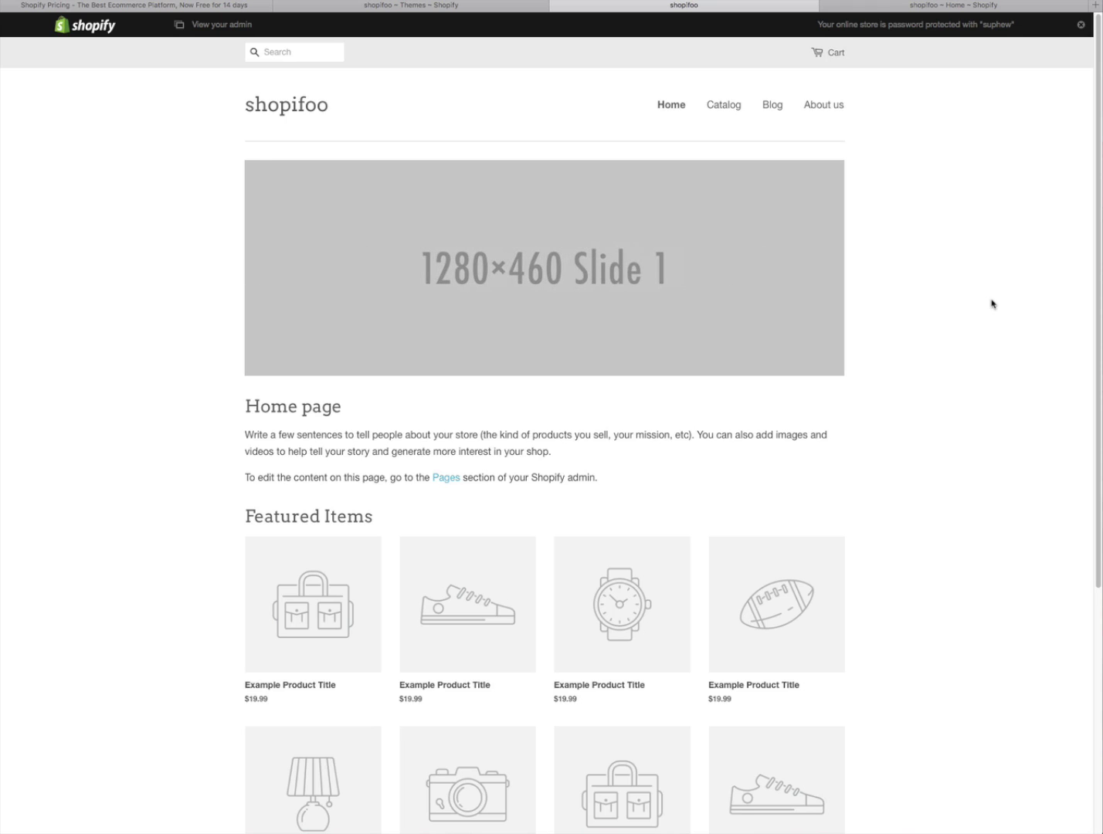
click(919, 6)
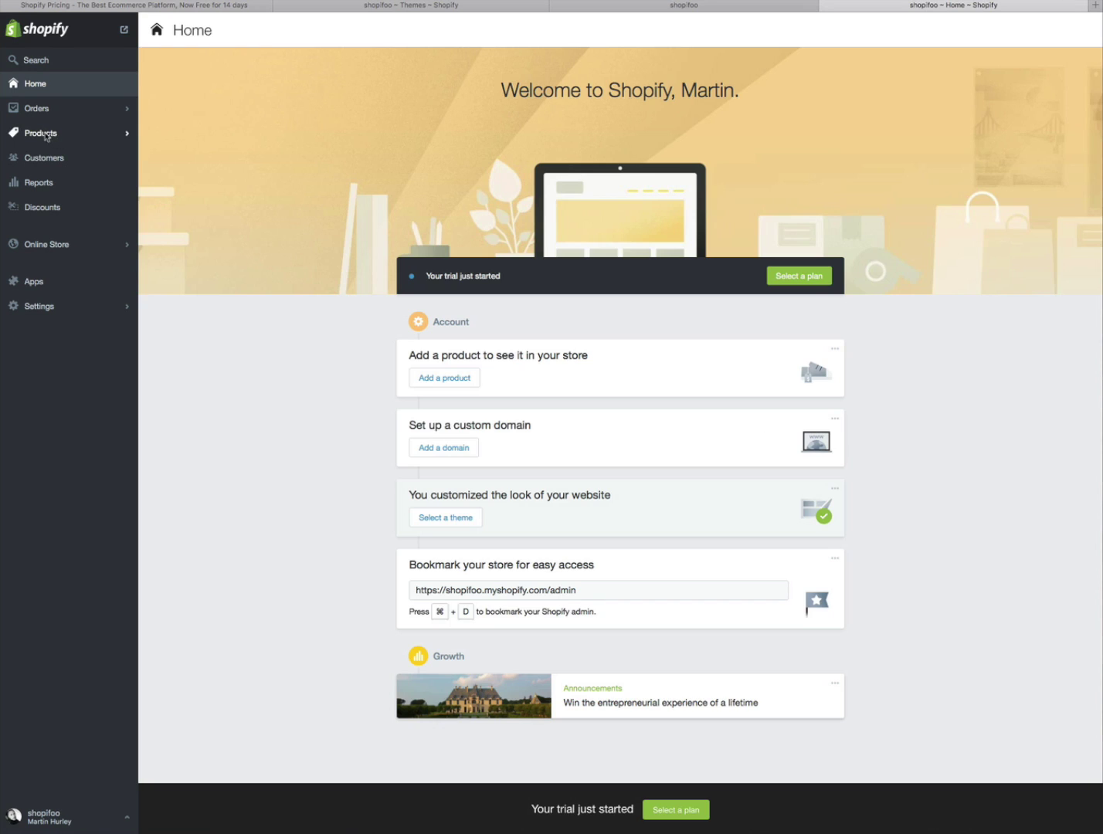
click(47, 135)
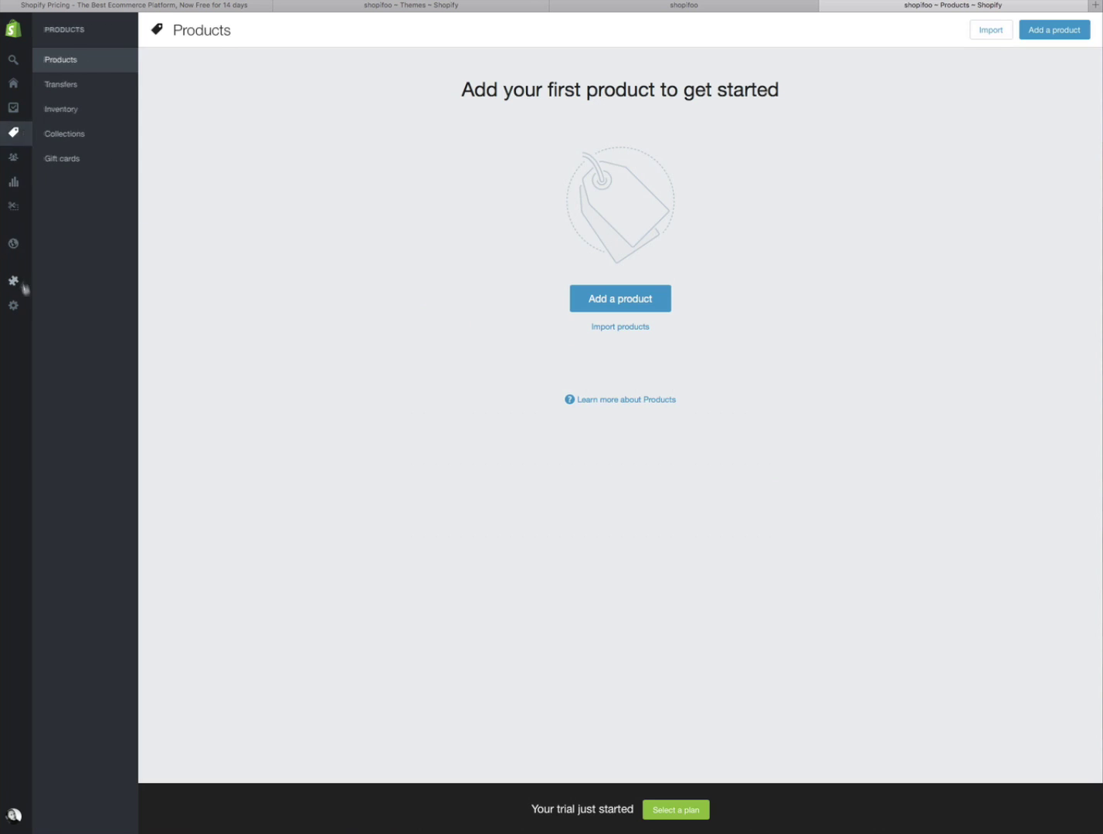
mouse_move(23, 323)
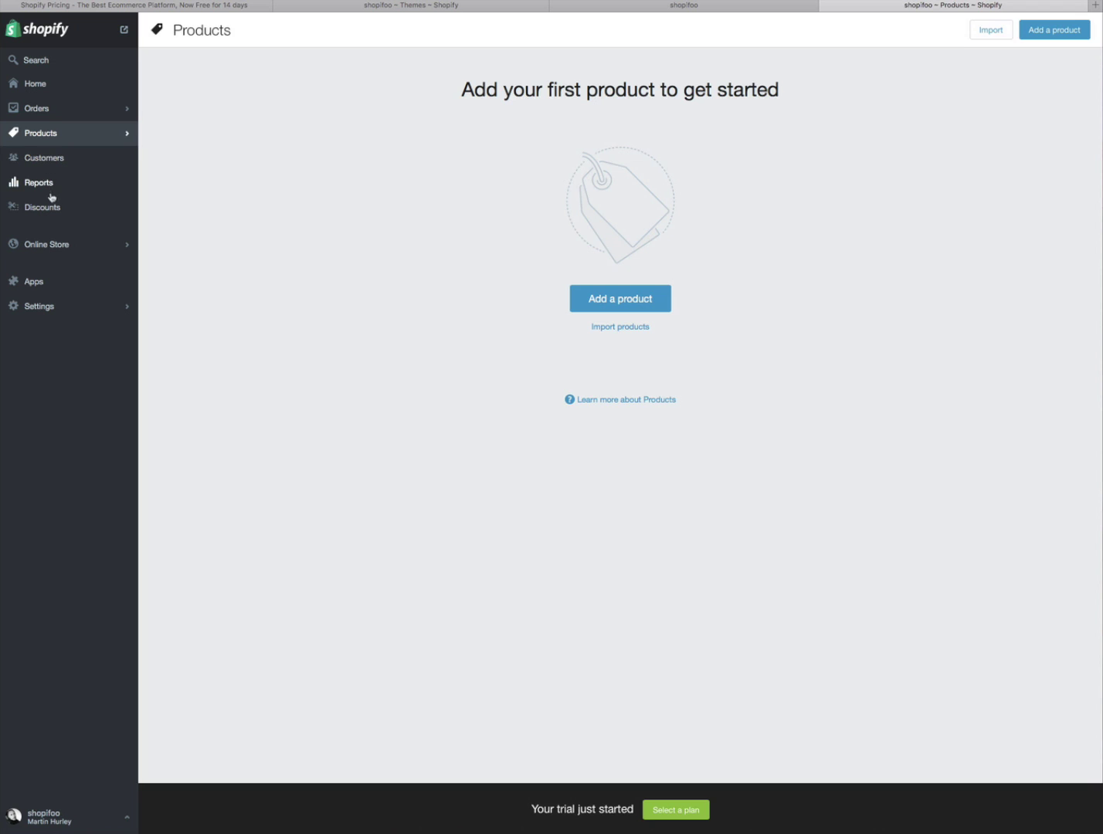
click(40, 110)
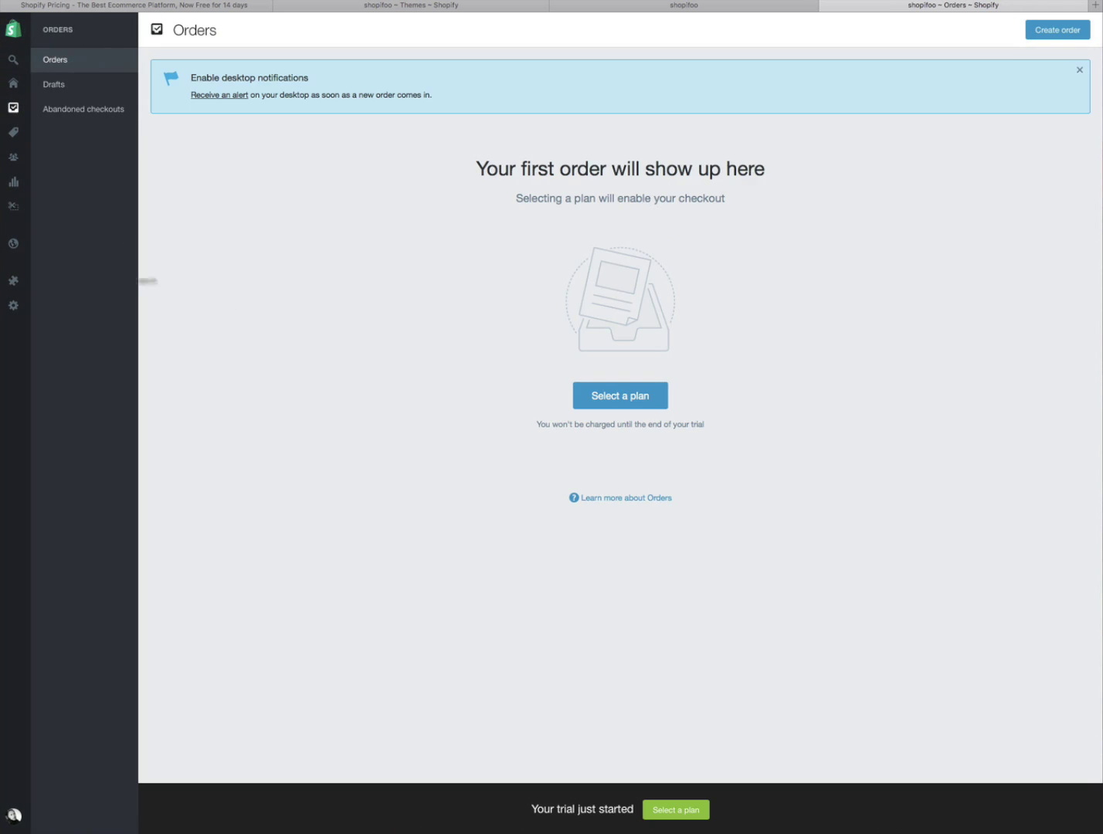
mouse_move(6, 361)
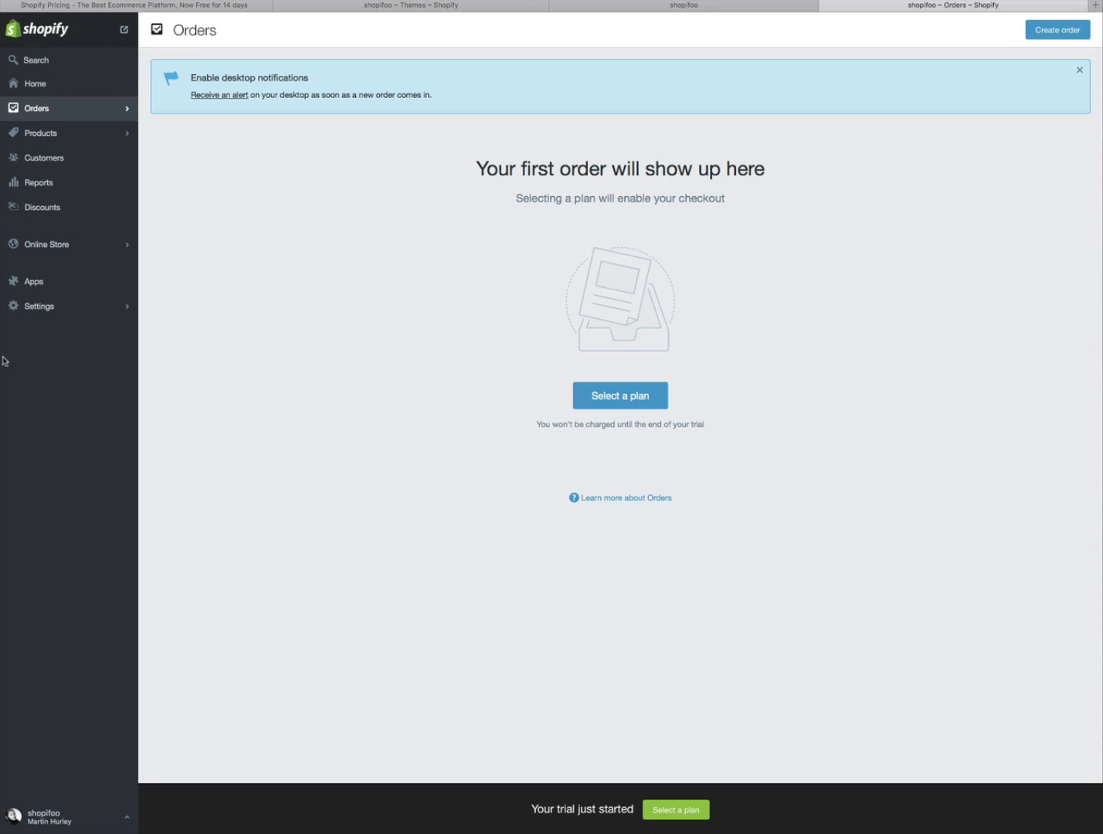
click(39, 86)
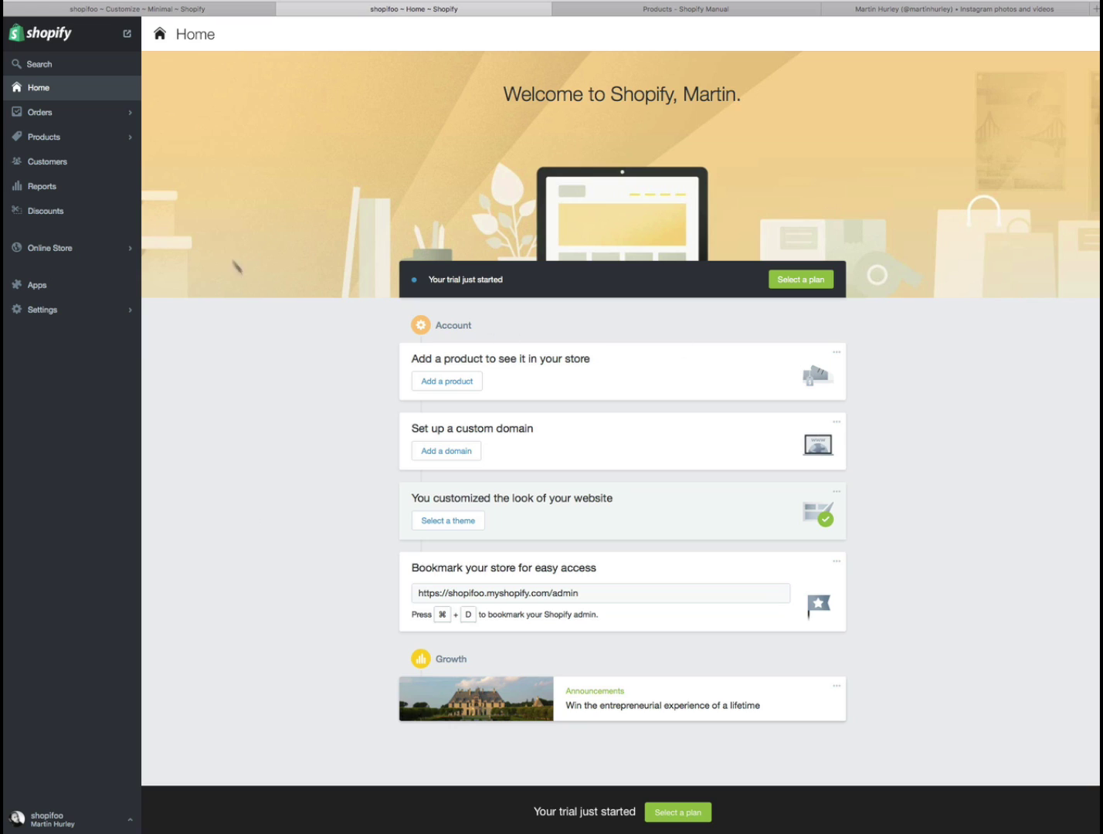
- Go to Online Store > Themes, showing Minimal current and Launchpad-Star unpublished
click(66, 251)
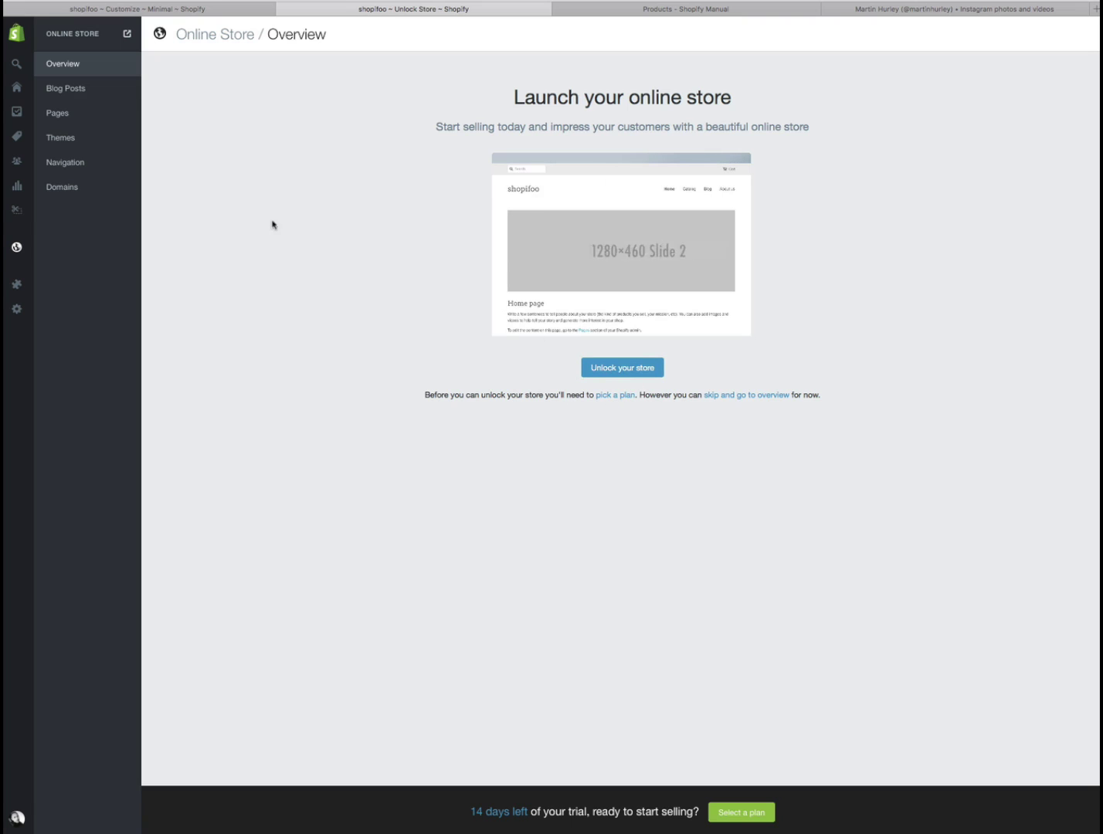
mouse_move(640, 275)
click(73, 139)
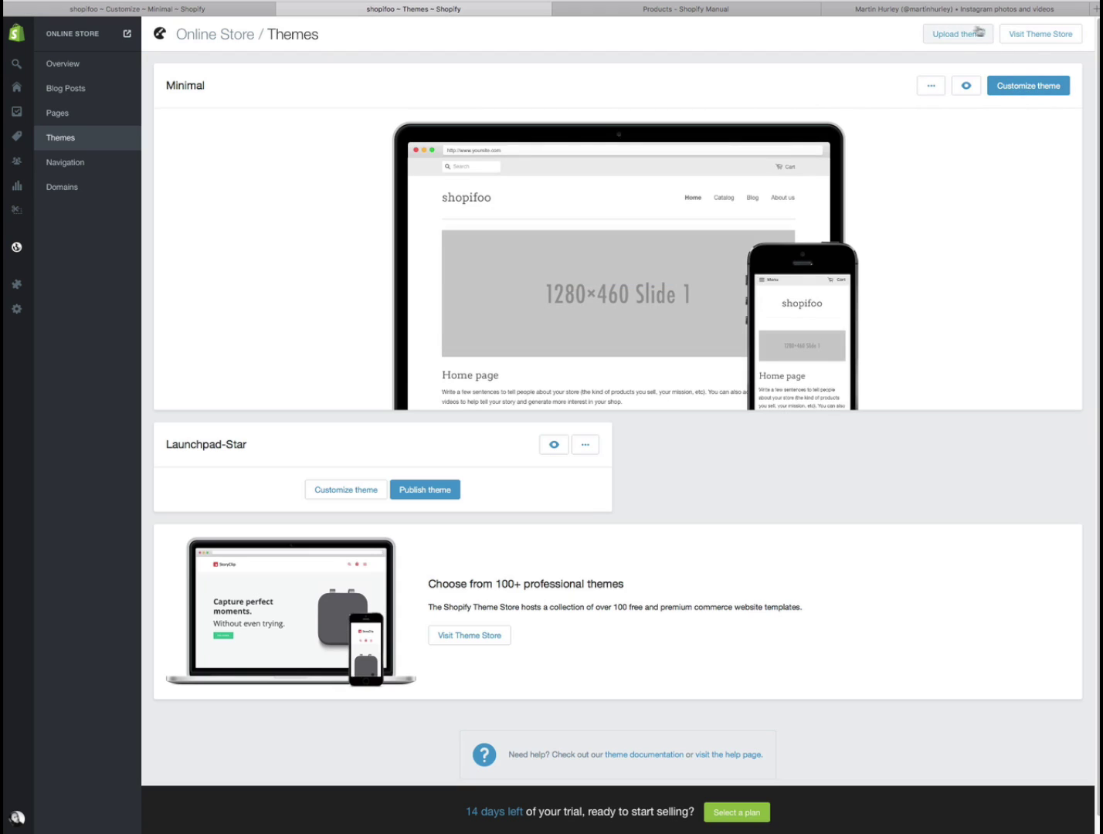
mouse_move(936, 140)
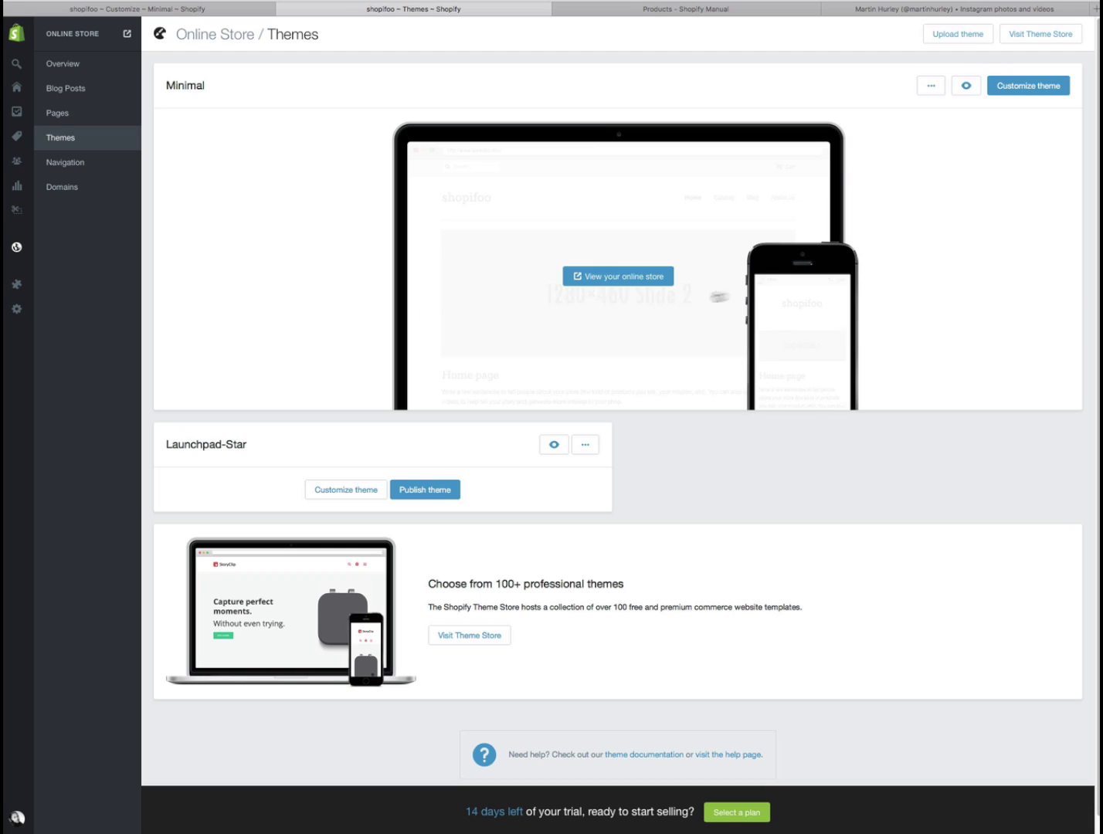
- In the Minimal customizer, upload shopifoo-1280-460-1.jpg from the shopafoo! folder as Slide 1's image
click(1028, 86)
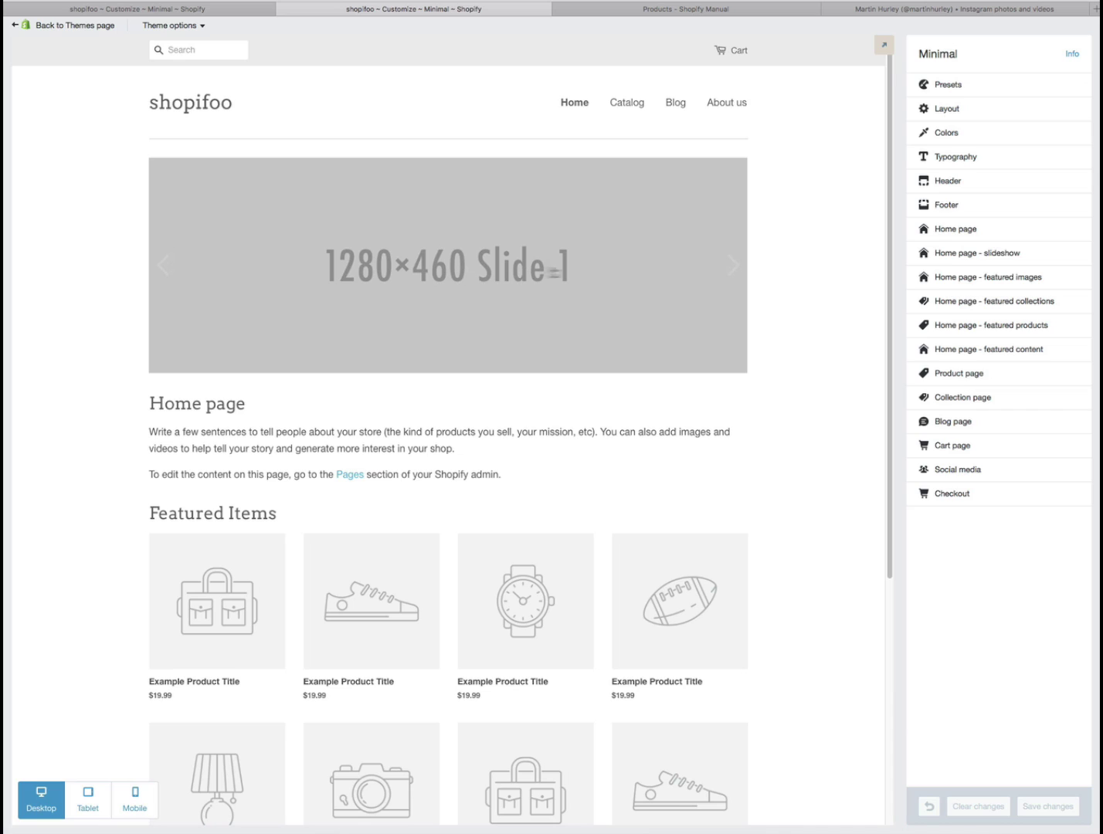
click(963, 255)
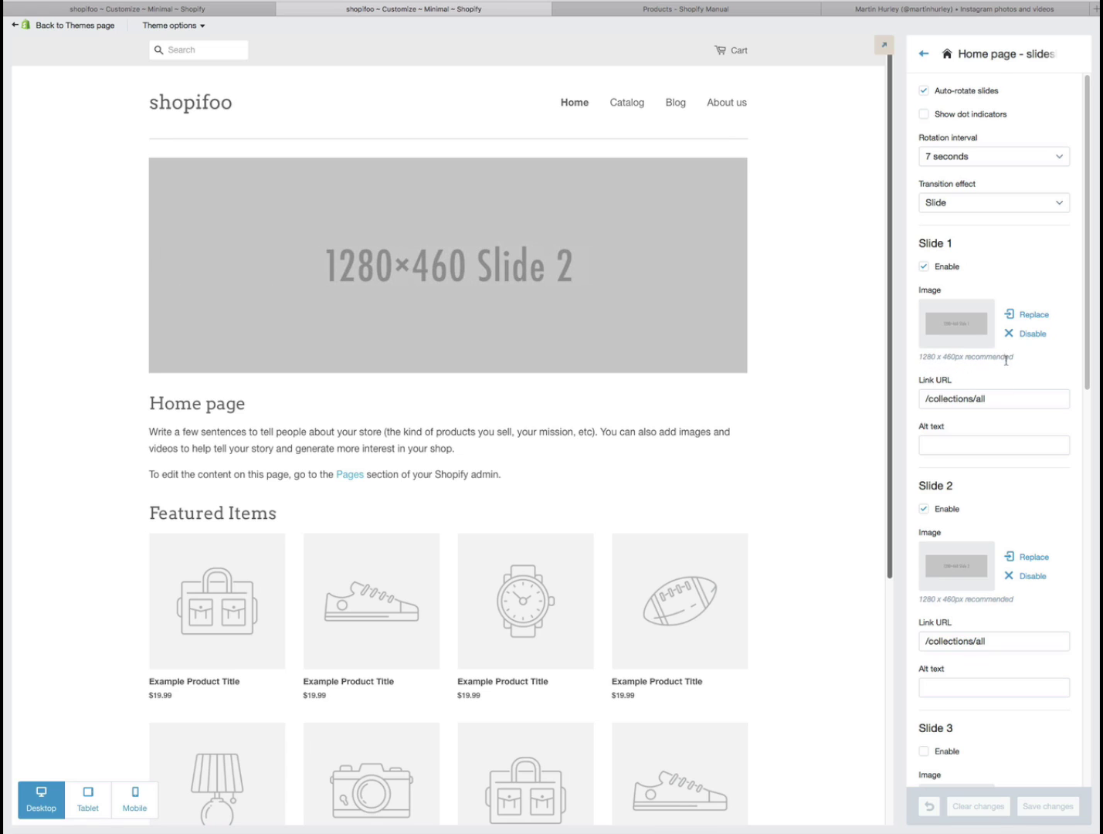
click(956, 334)
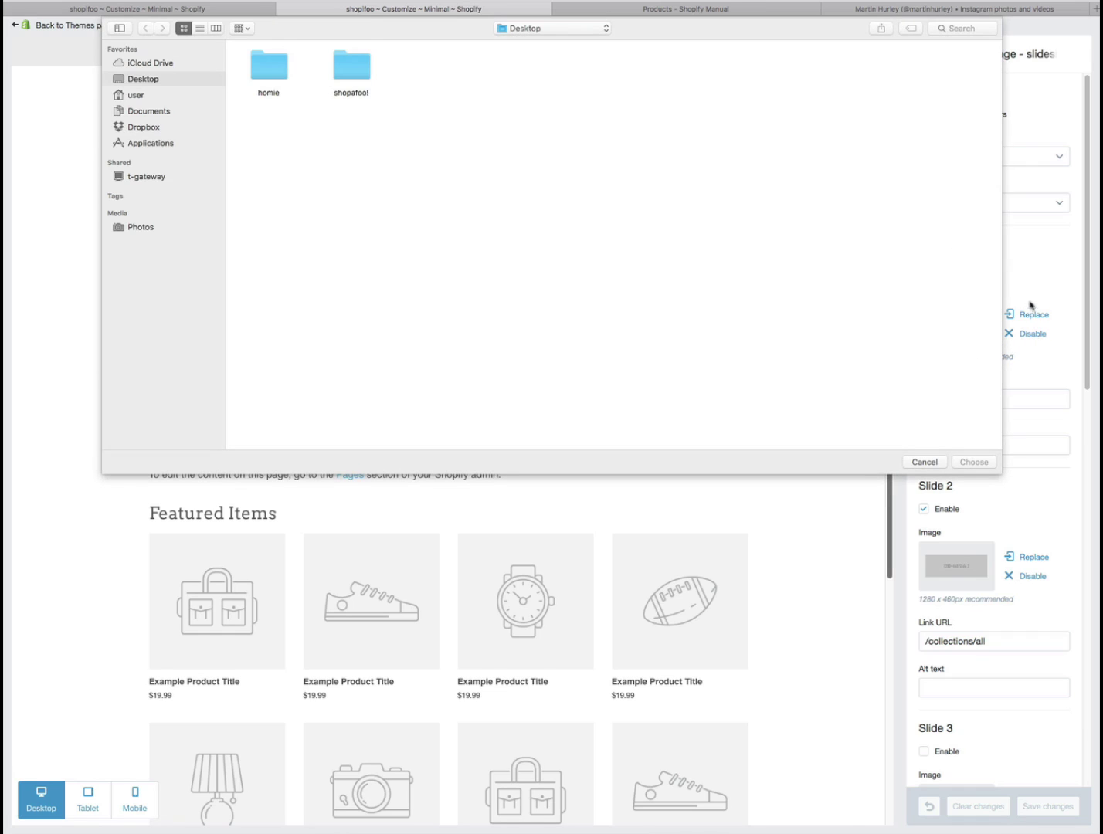
double_click(349, 69)
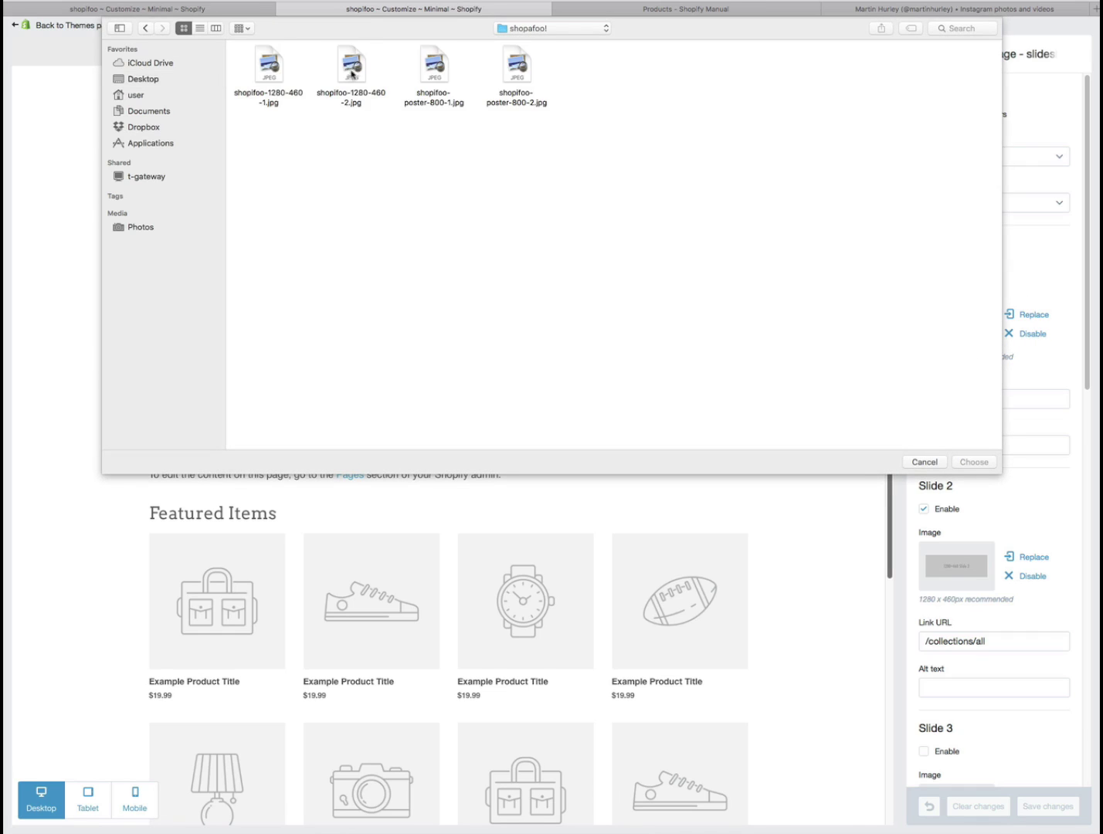
click(200, 28)
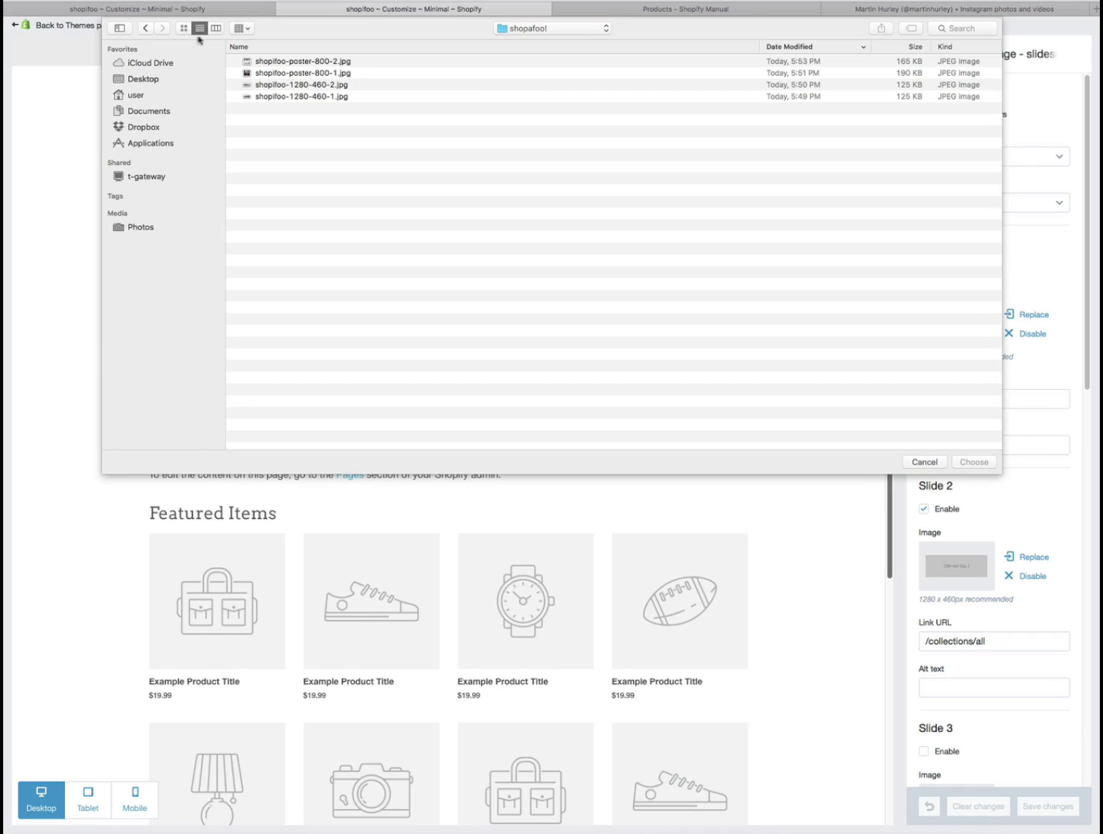
click(295, 98)
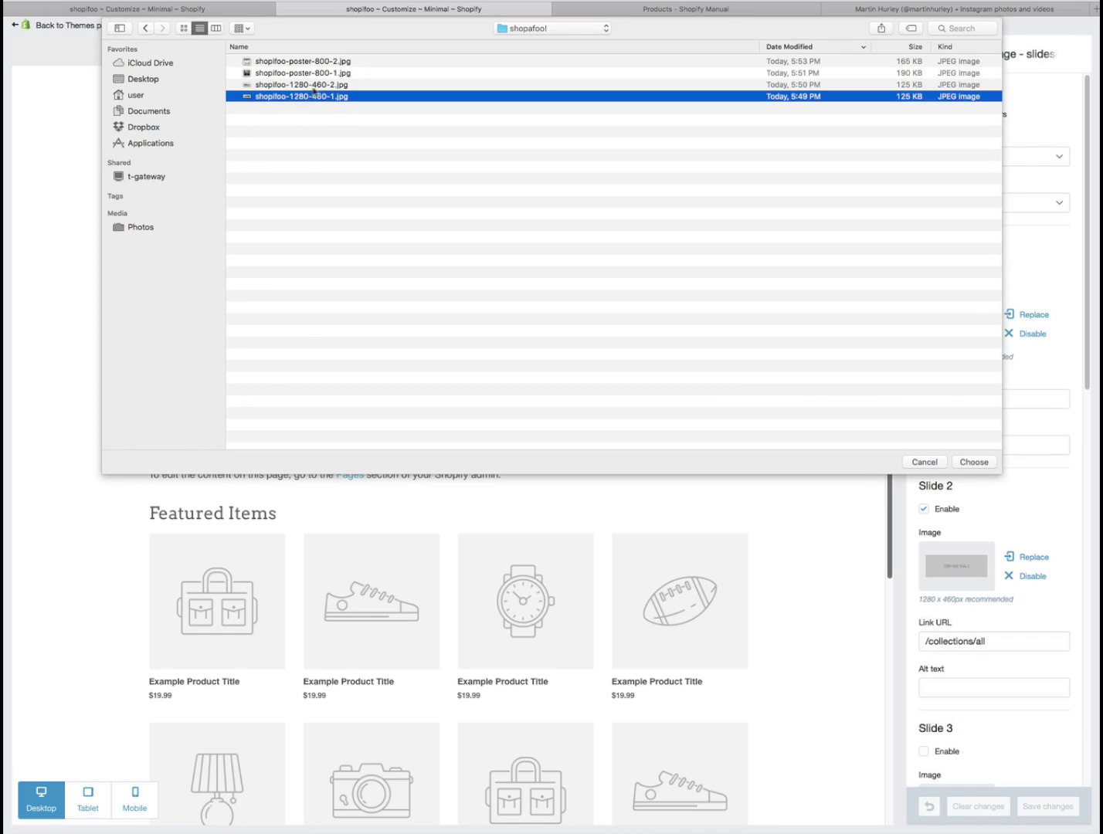
click(974, 462)
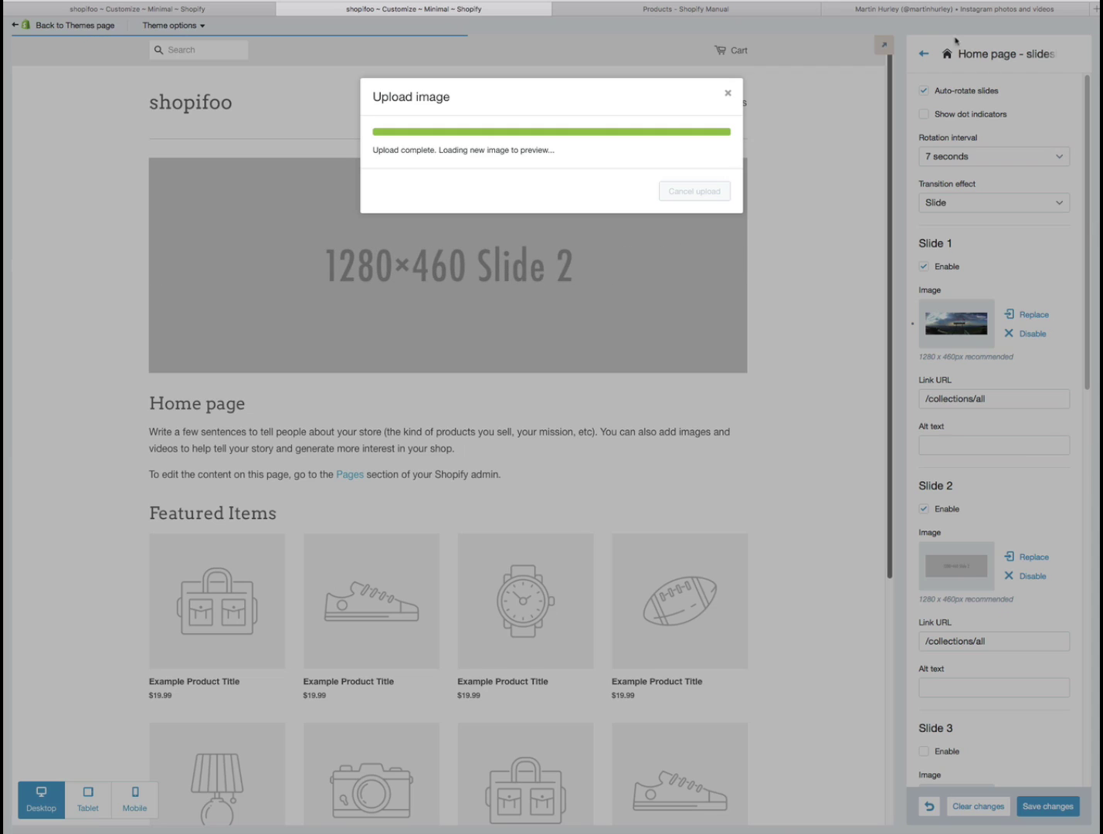
click(977, 10)
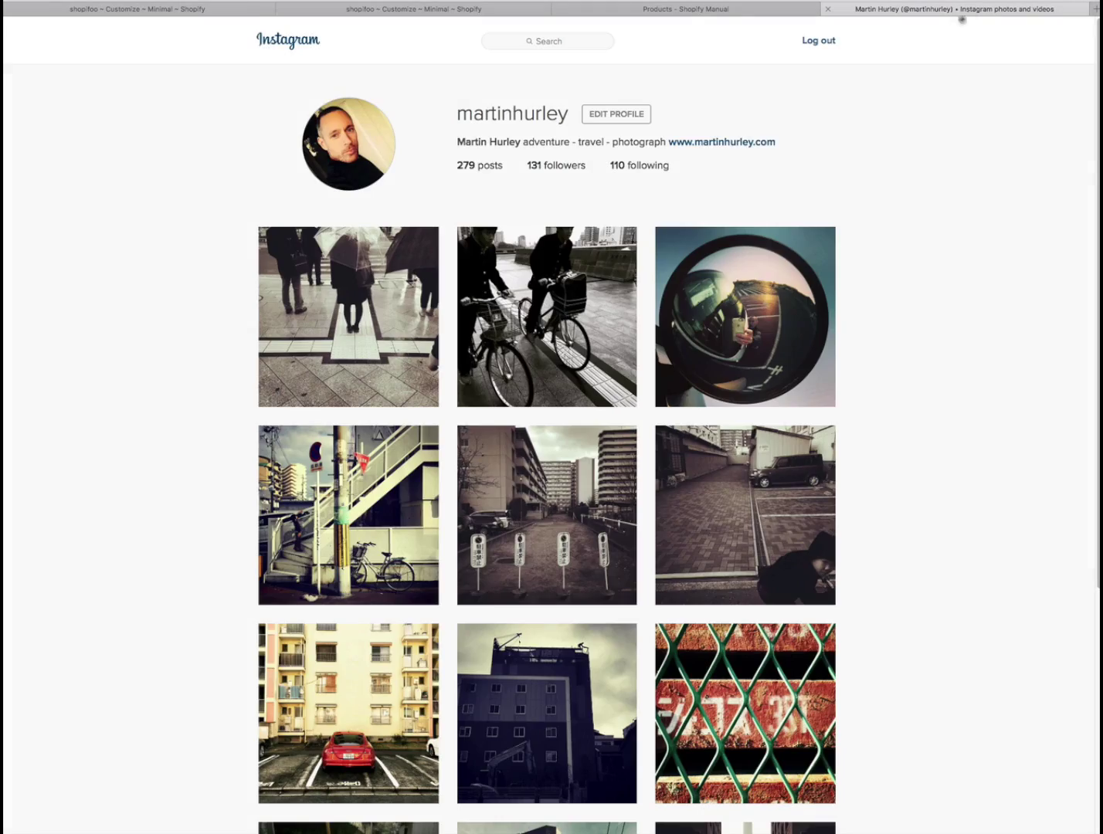
- Browse the Instagram profile's street-photo grid, then return to the Shopify theme customizer
scroll(1096, 232, down, 5)
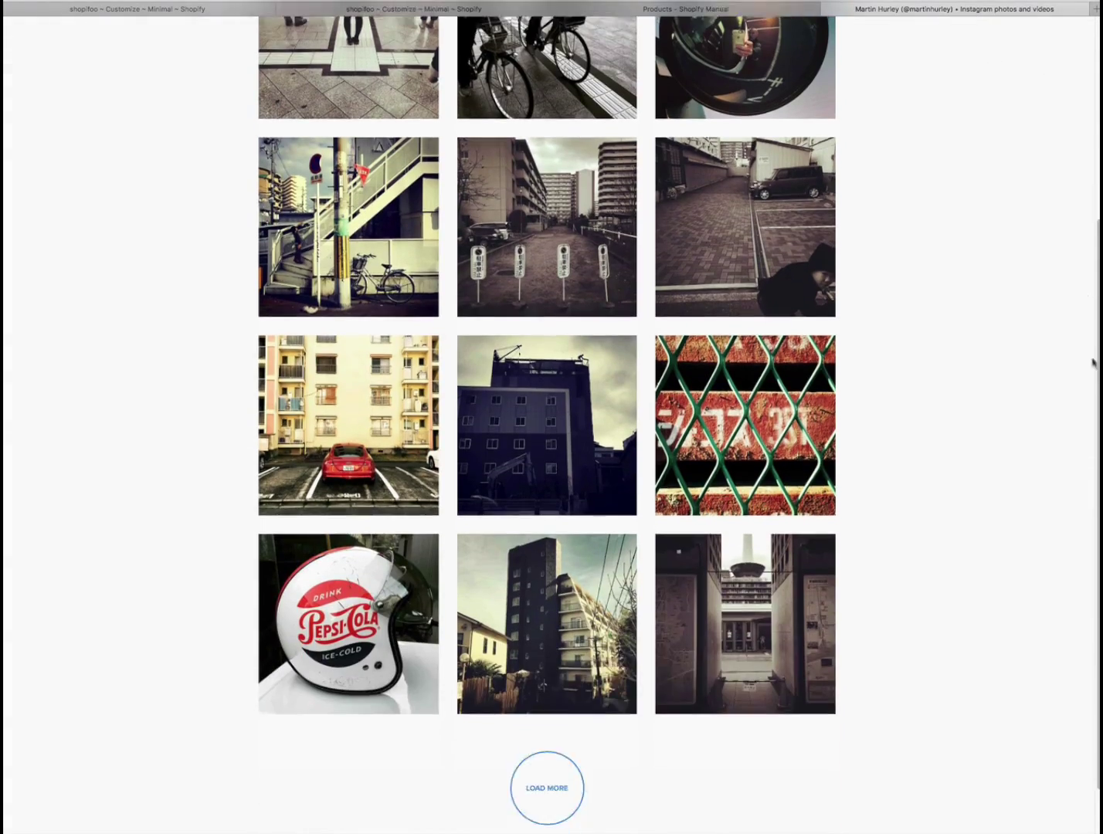
scroll(1091, 270, up, 2)
scroll(1090, 271, up, 2)
scroll(1090, 270, down, 3)
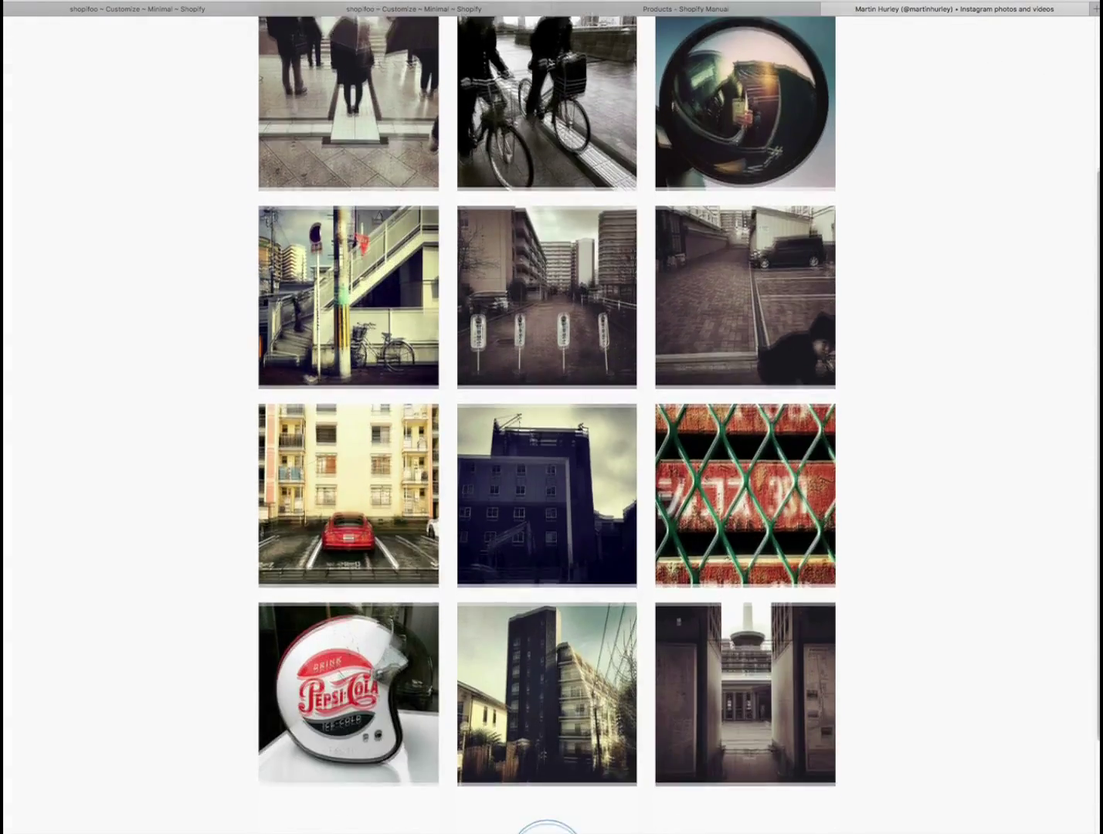
scroll(1091, 270, down, 3)
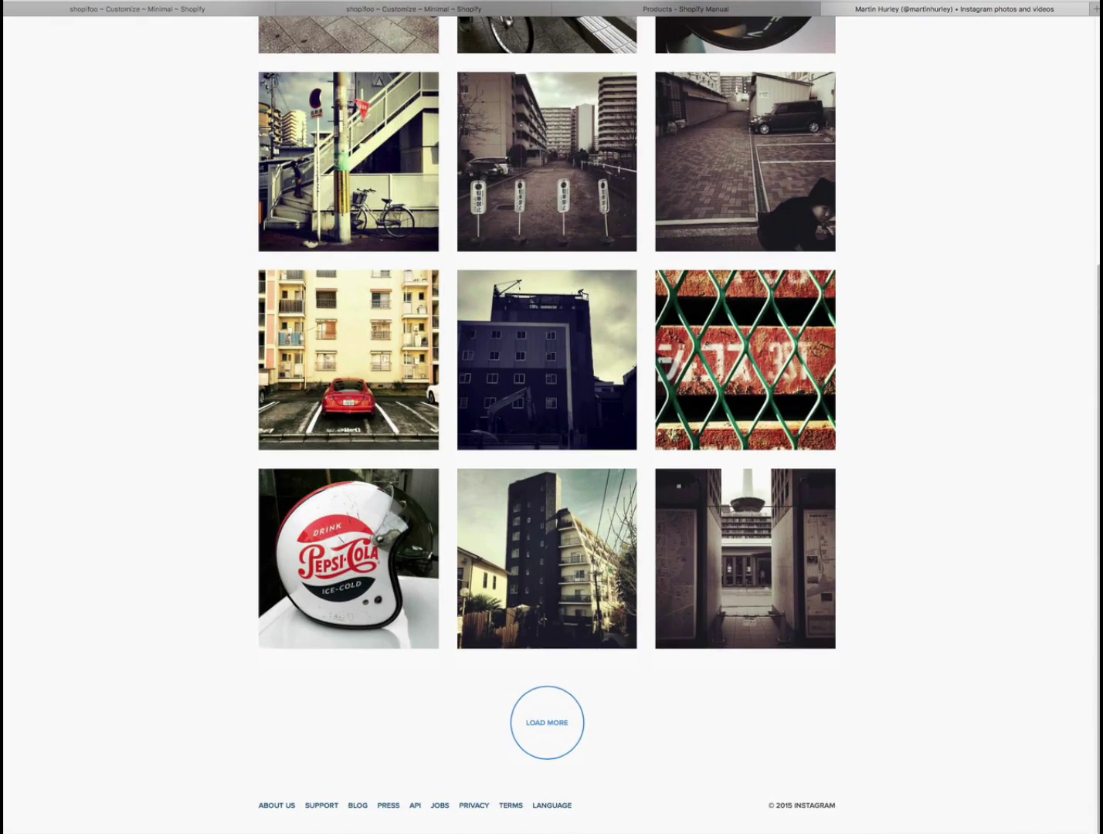
scroll(1091, 271, up, 2)
scroll(1096, 338, up, 4)
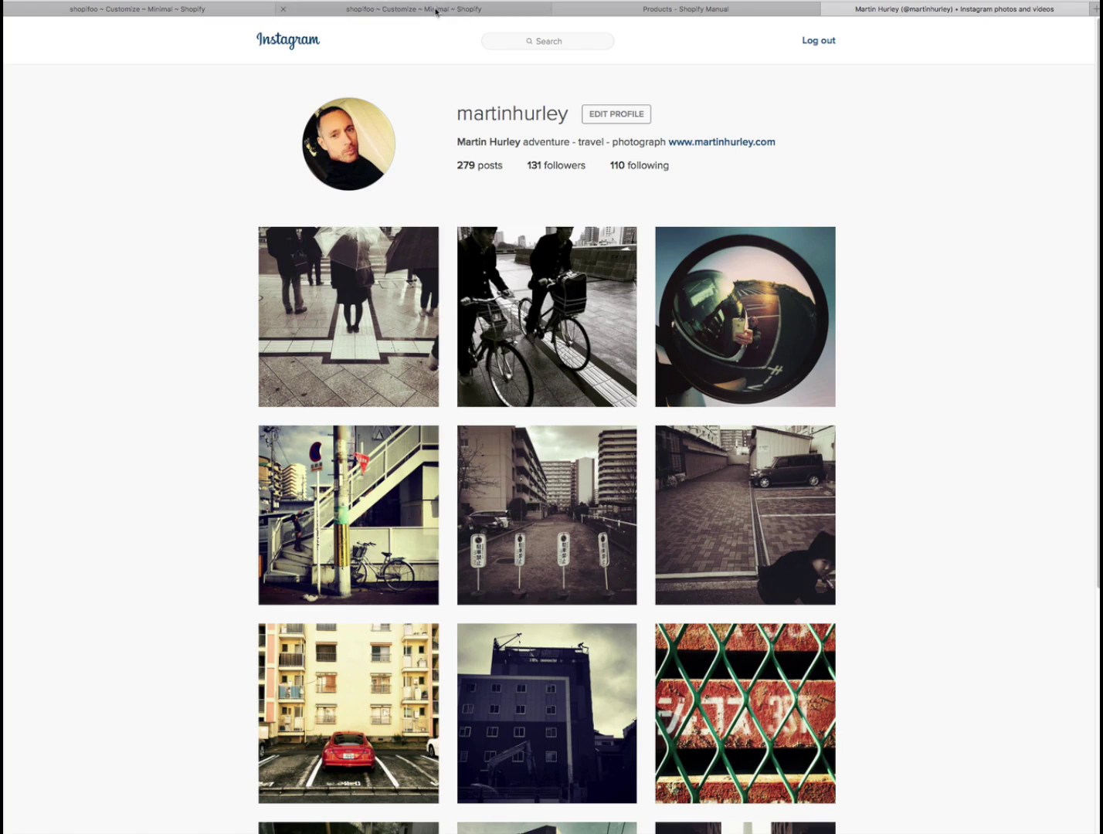
click(437, 11)
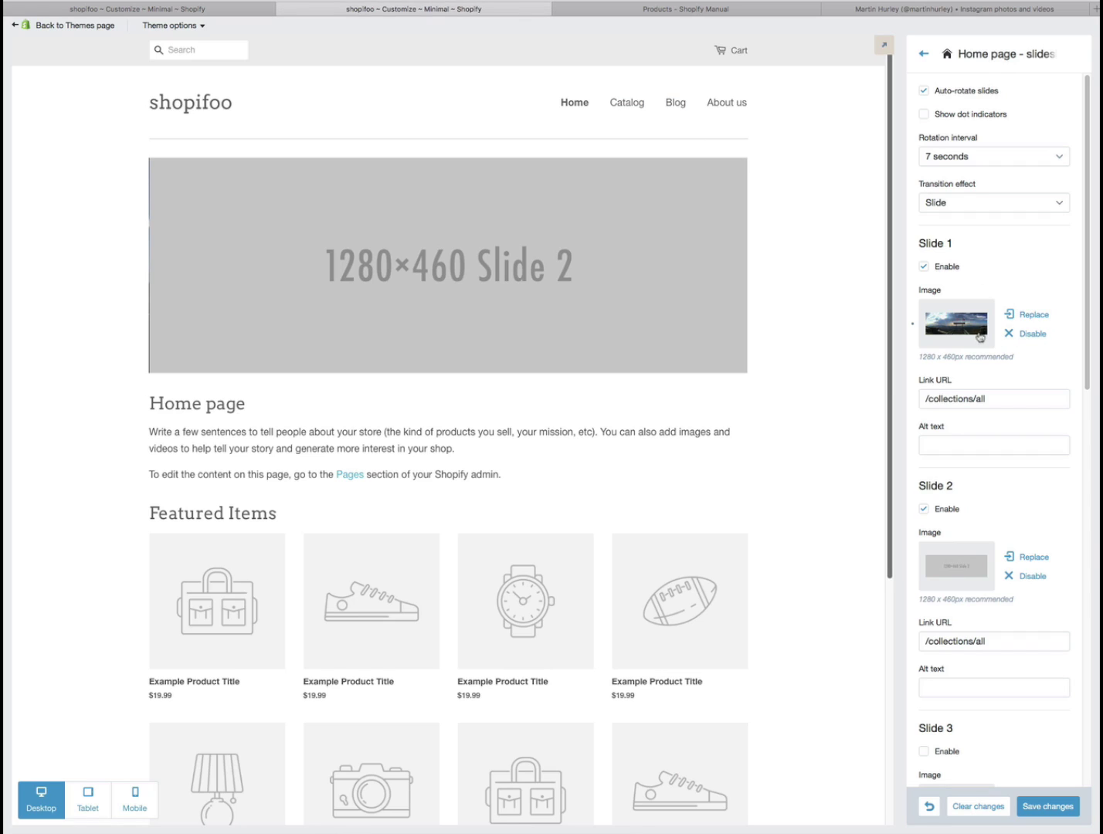
- Upload shopifoo-1280-460-2.jpg as the Slide 2 image
click(951, 567)
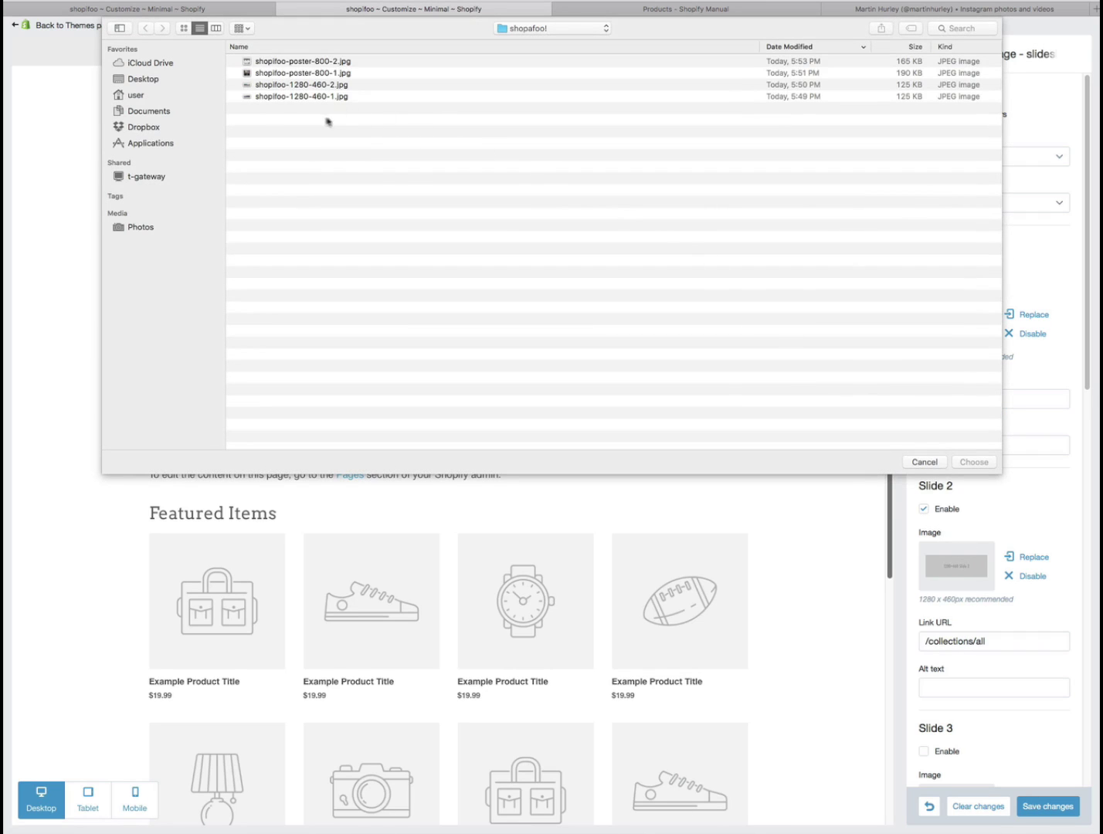
click(302, 85)
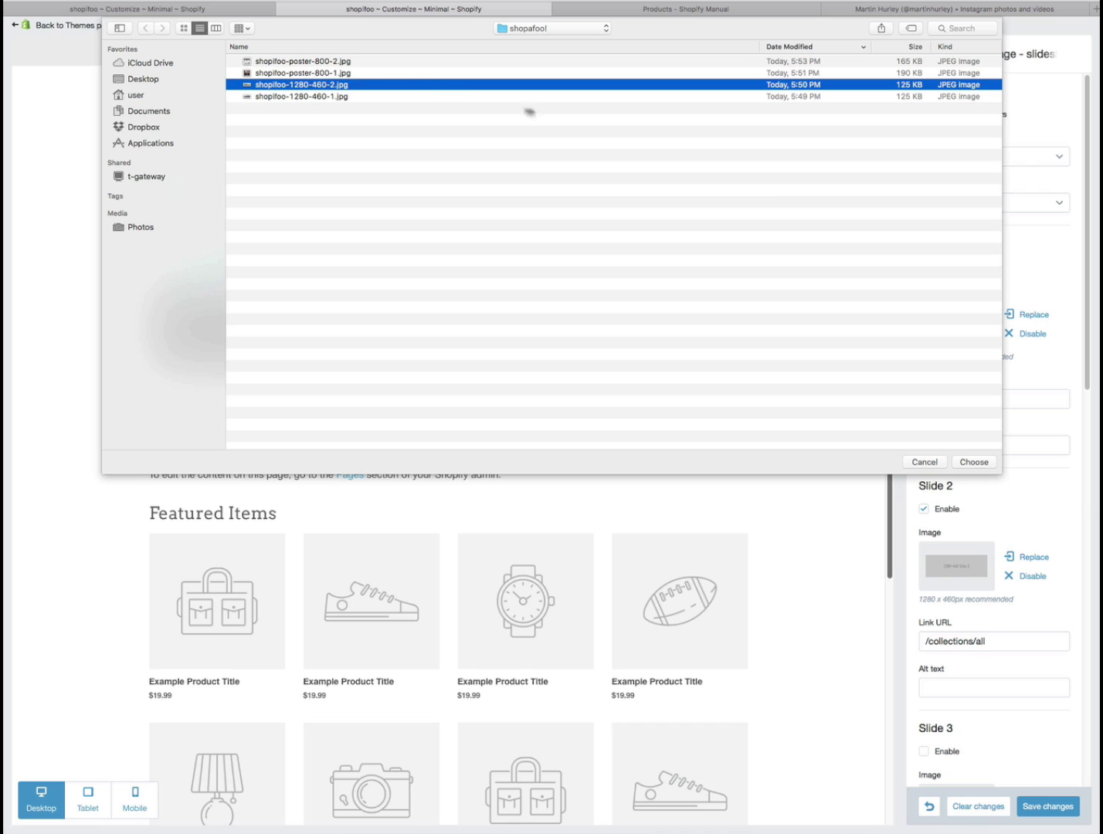
click(974, 462)
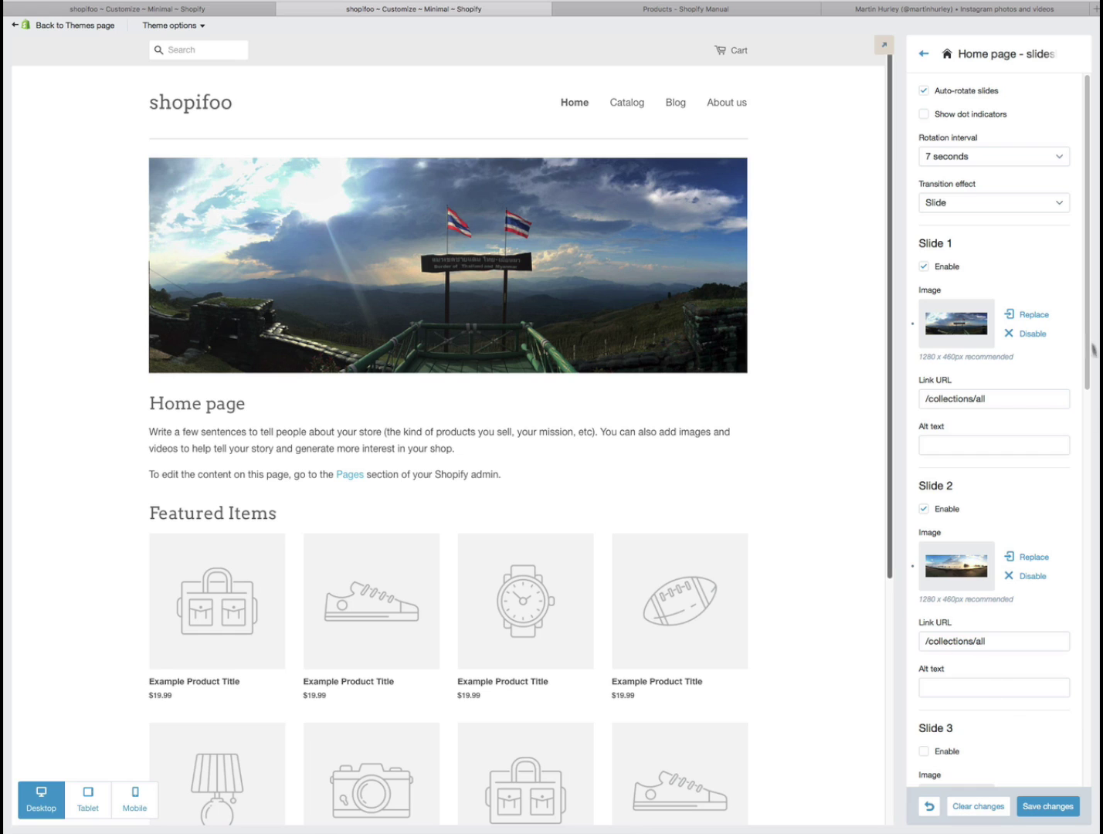
- Save the two-photo slideshow, preview its next slide, and bring up the theme's Typography settings
drag(1084, 334, 1077, 452)
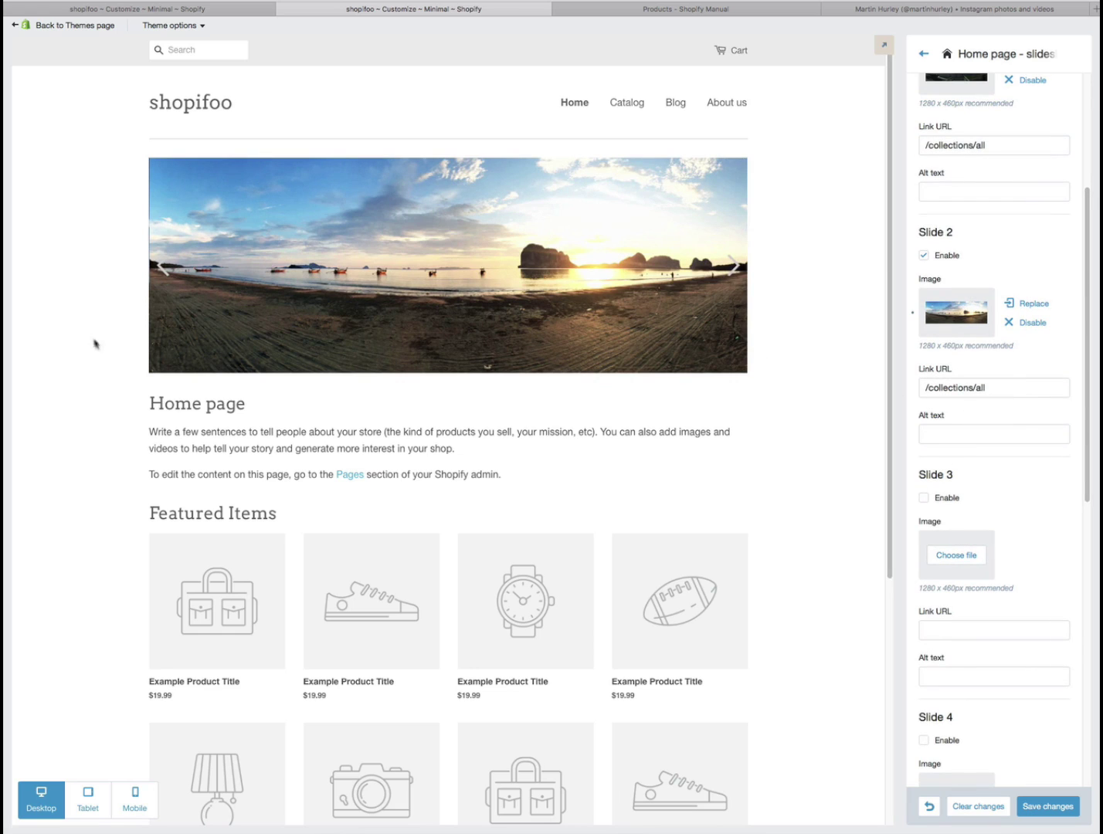
drag(1090, 420, 1085, 482)
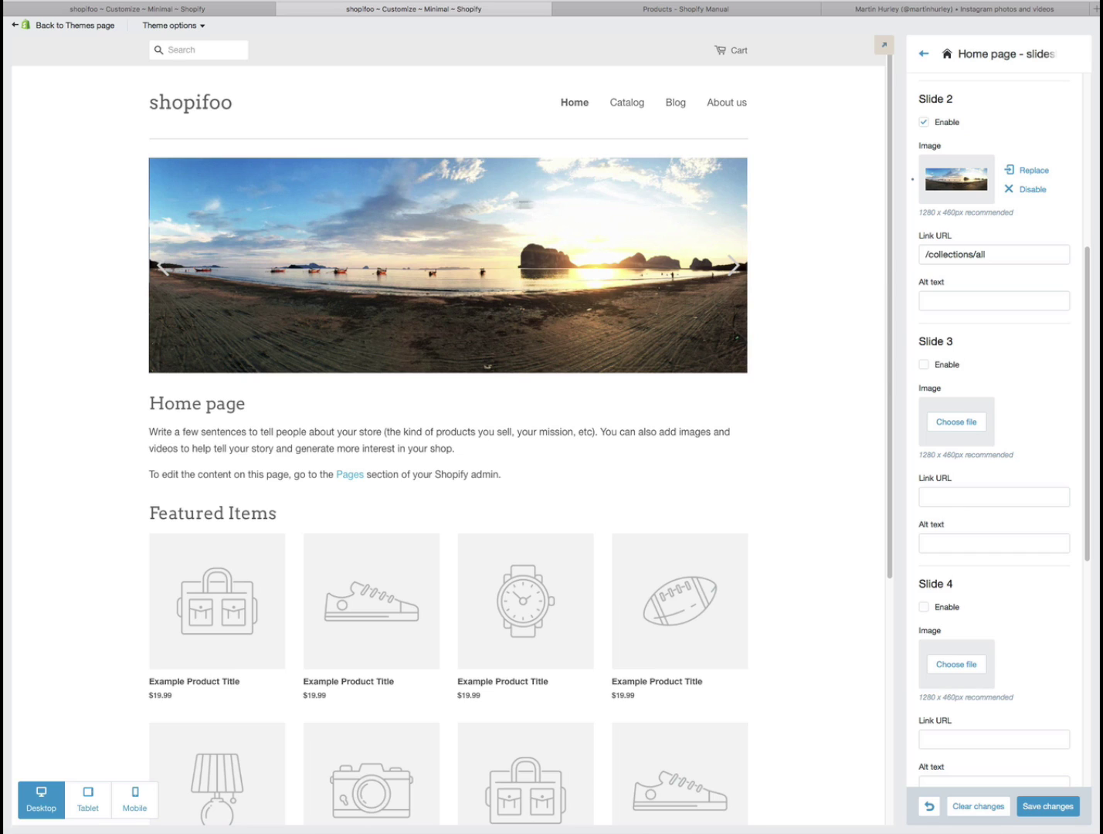
click(1047, 808)
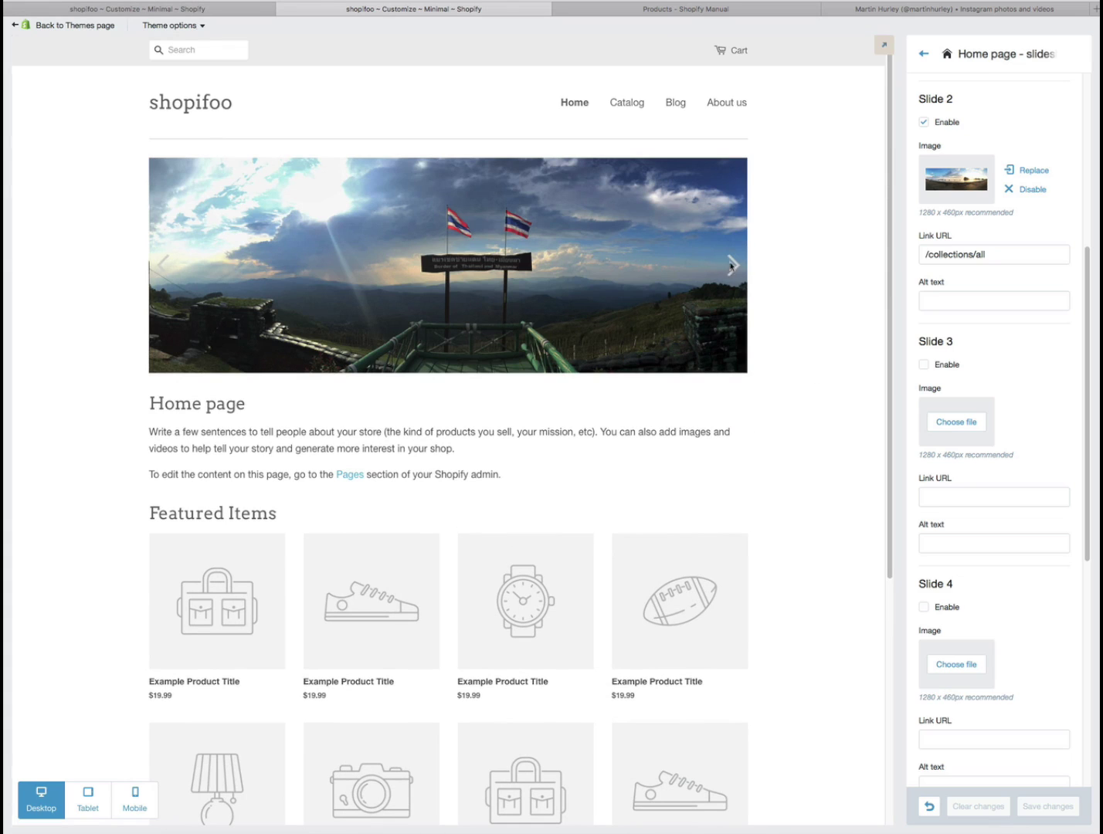
click(734, 265)
click(924, 57)
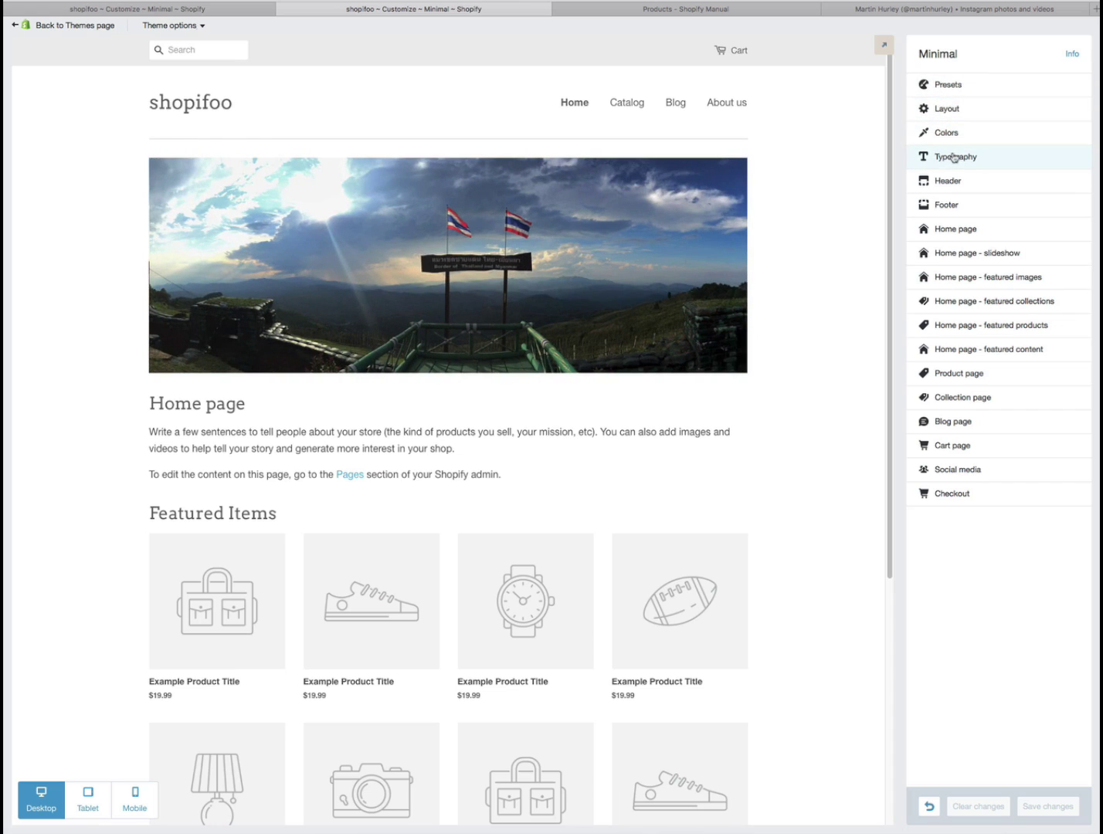
click(960, 160)
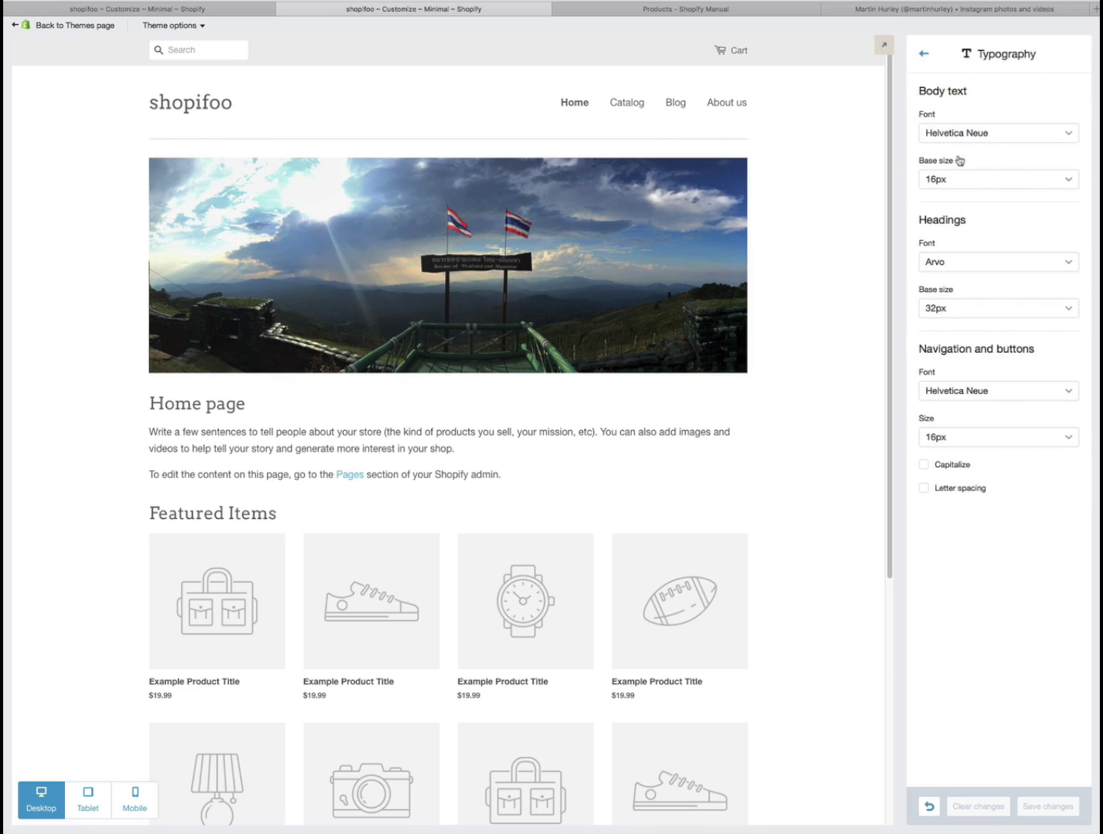
- Change the Typography body text font to Raleway with a 15px base size and save the changes
click(1066, 137)
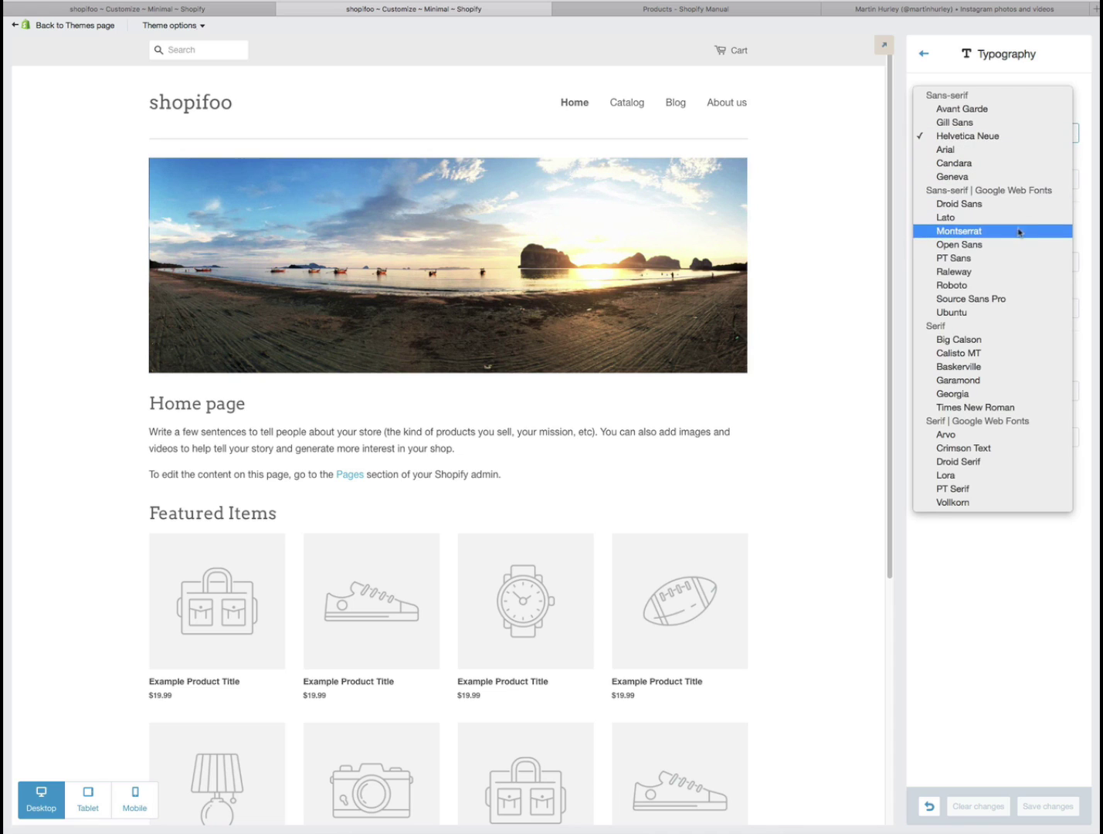
click(965, 273)
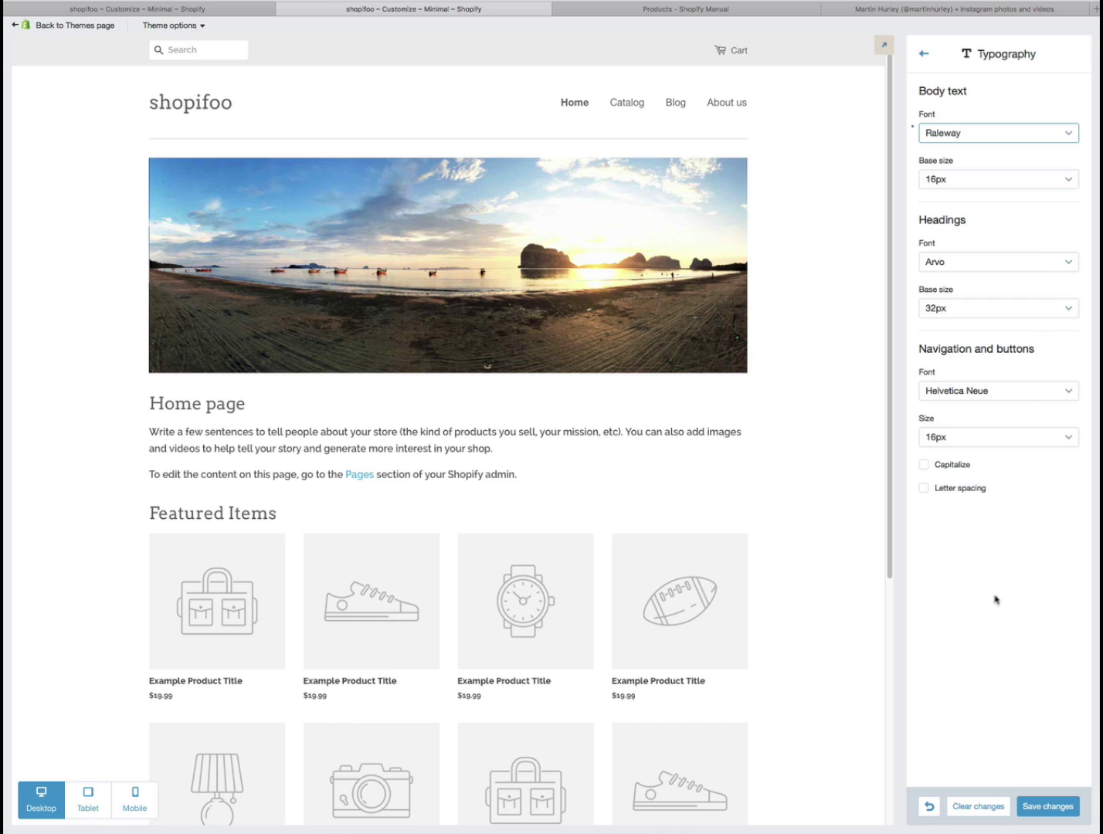
click(1062, 180)
click(995, 170)
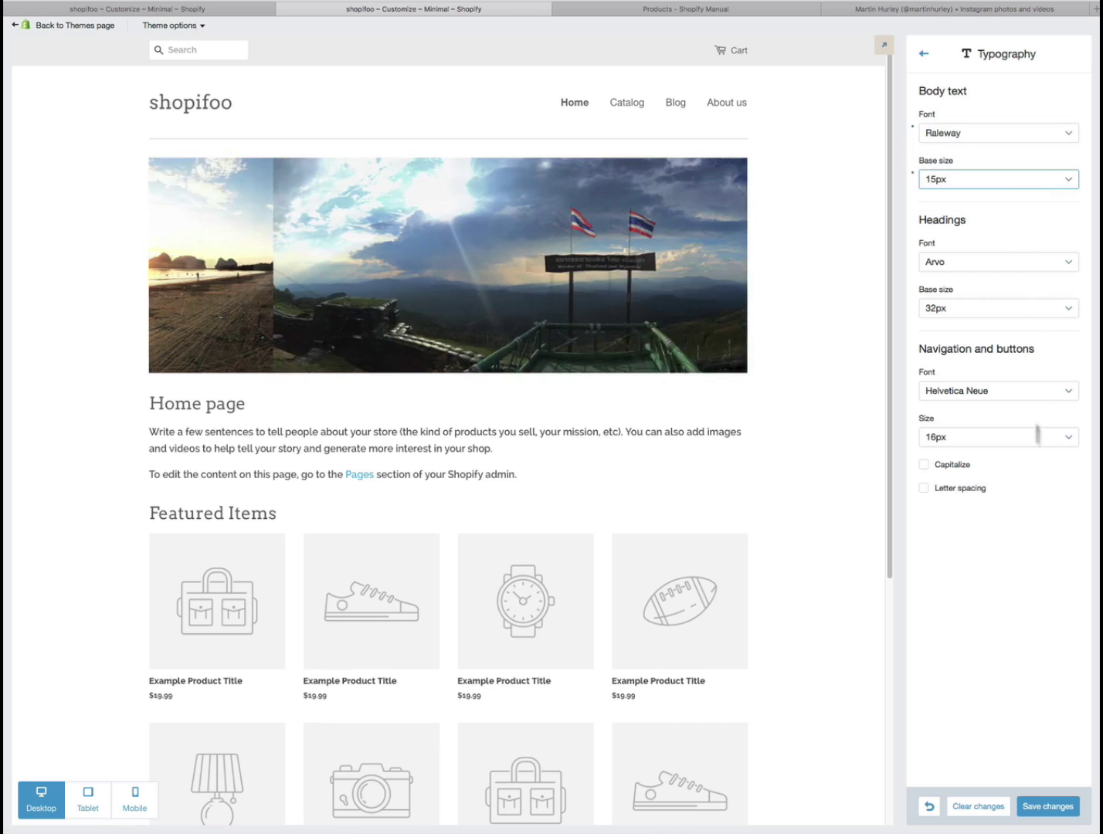
click(1054, 808)
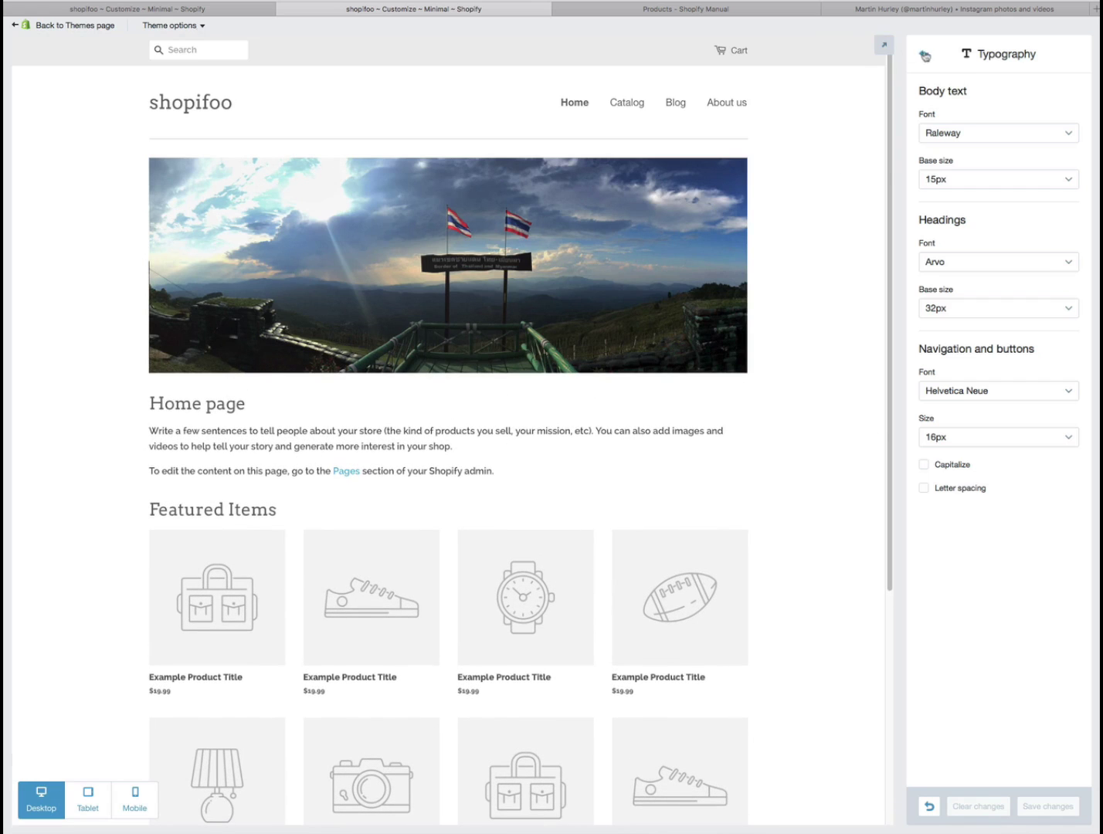
- Return from Typography to the main theme settings and bring up the Featured Items 'Almost there' prompt
click(925, 54)
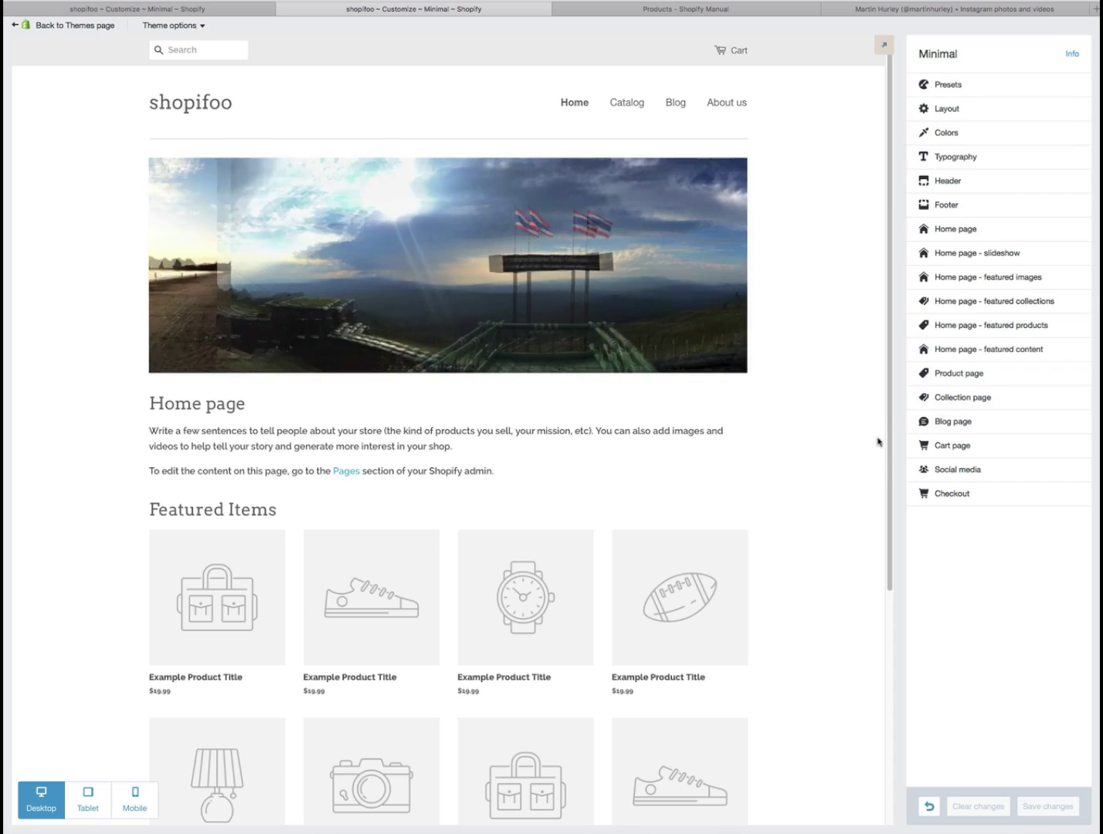
mouse_move(152, 625)
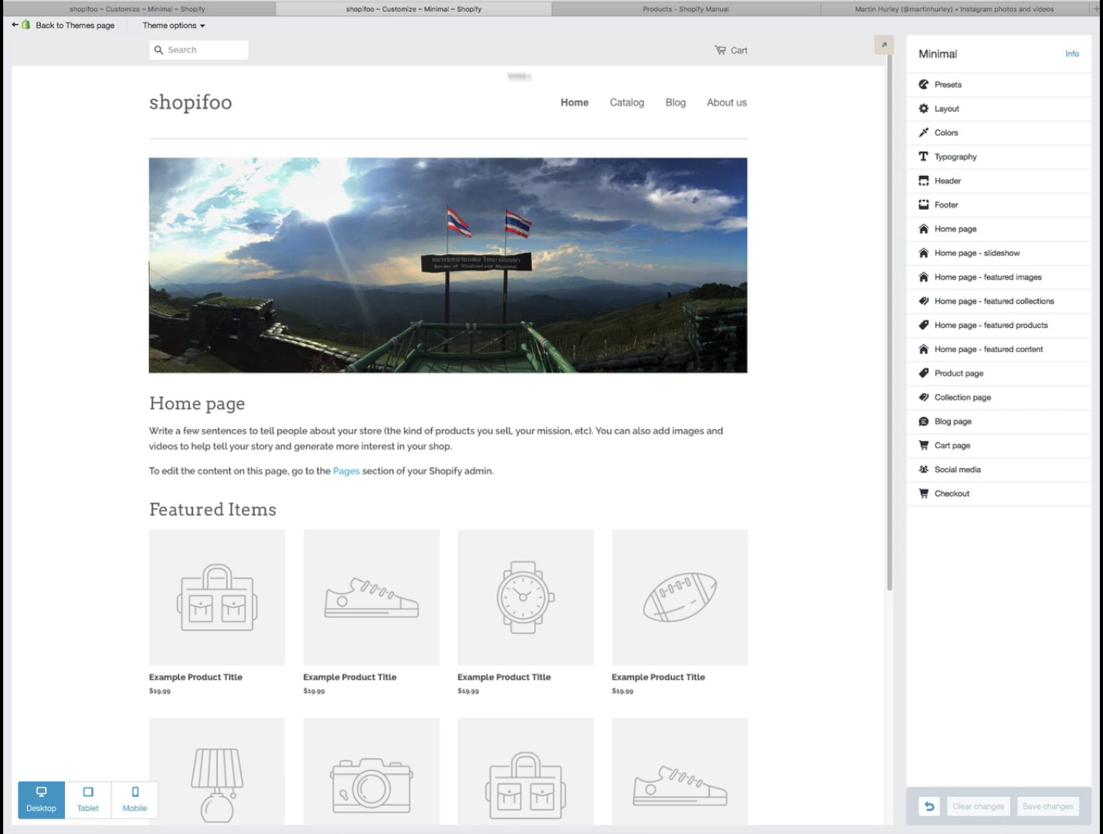
mouse_move(368, 583)
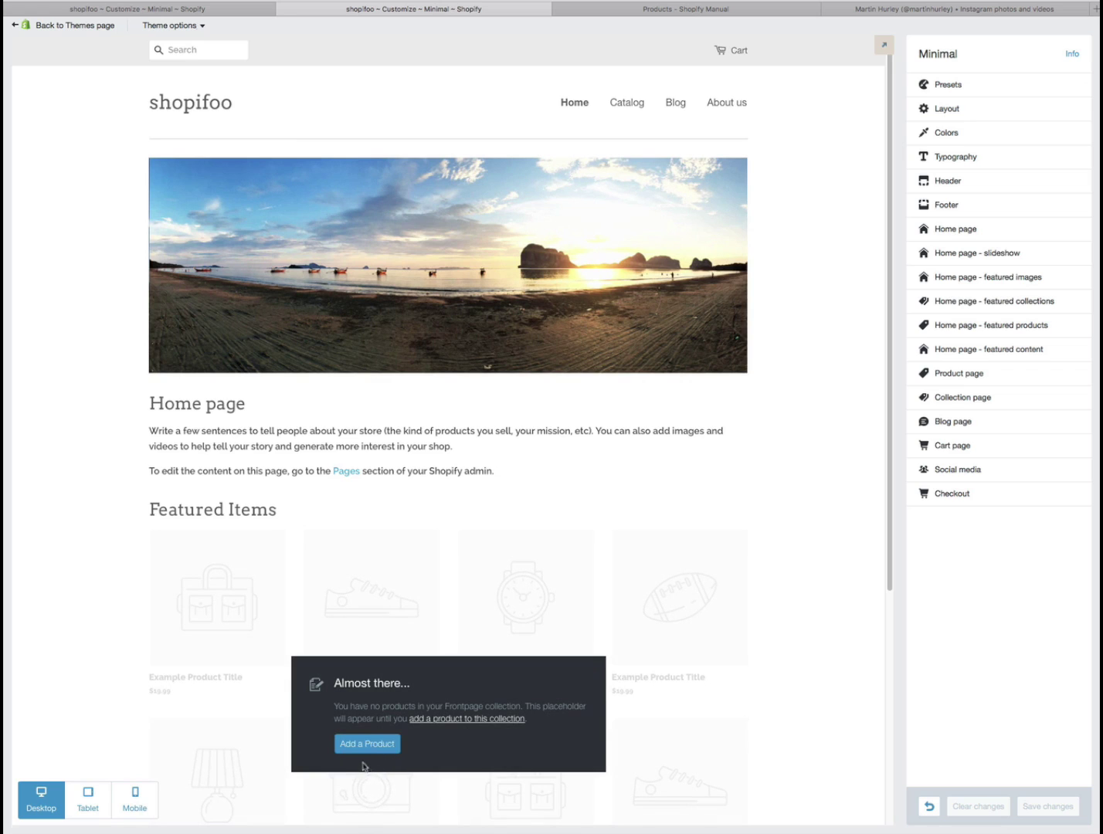
- Open the store admin from the 'Almost there' prompt and start a new product from the Products page
click(372, 746)
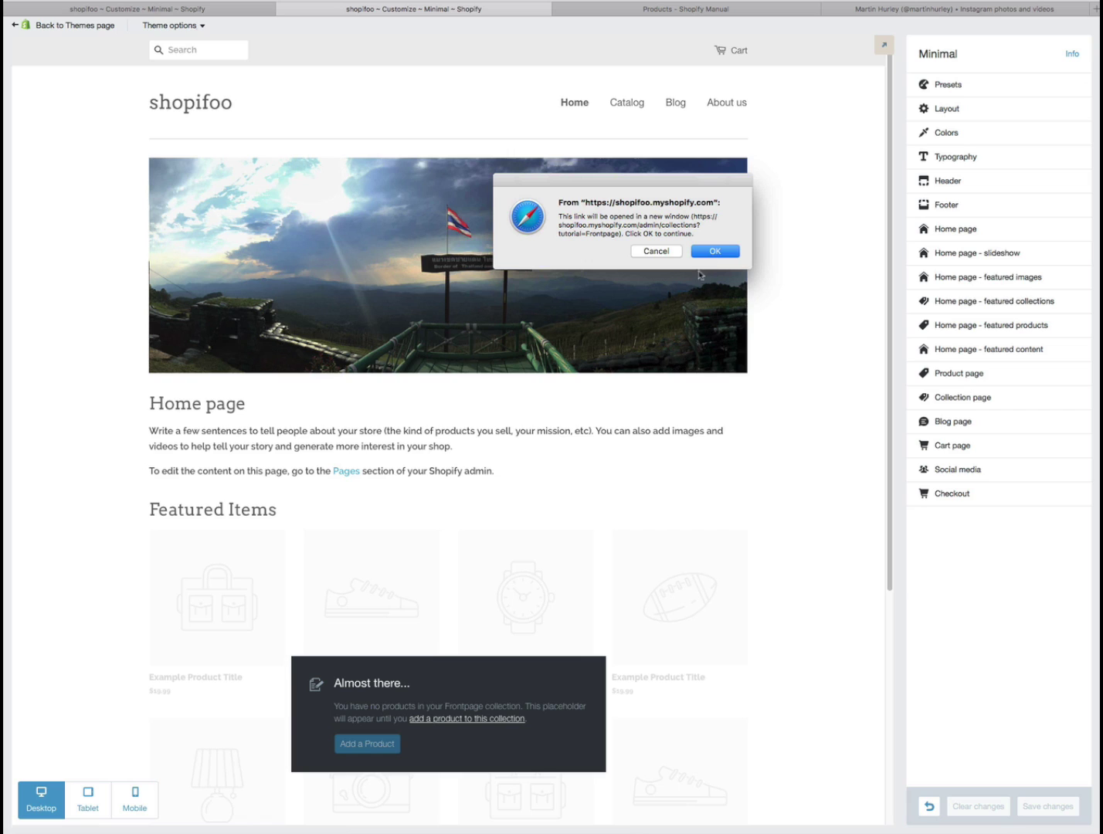
click(720, 253)
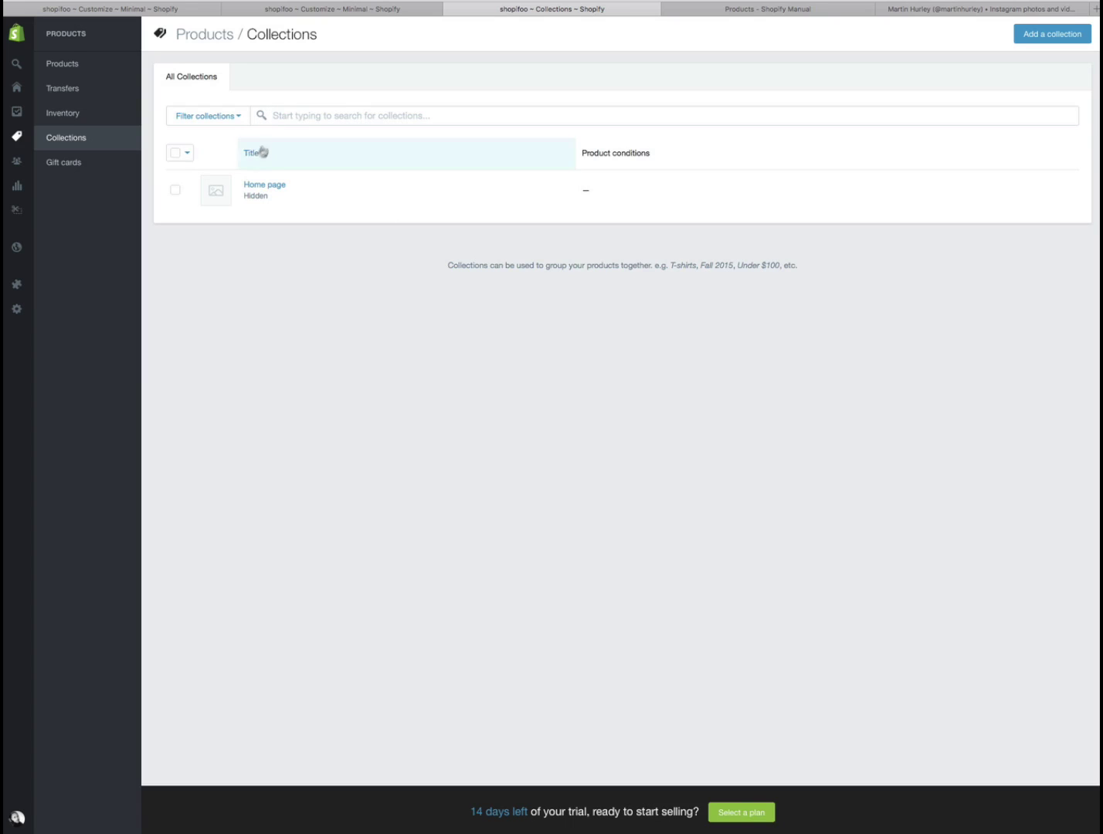
click(285, 152)
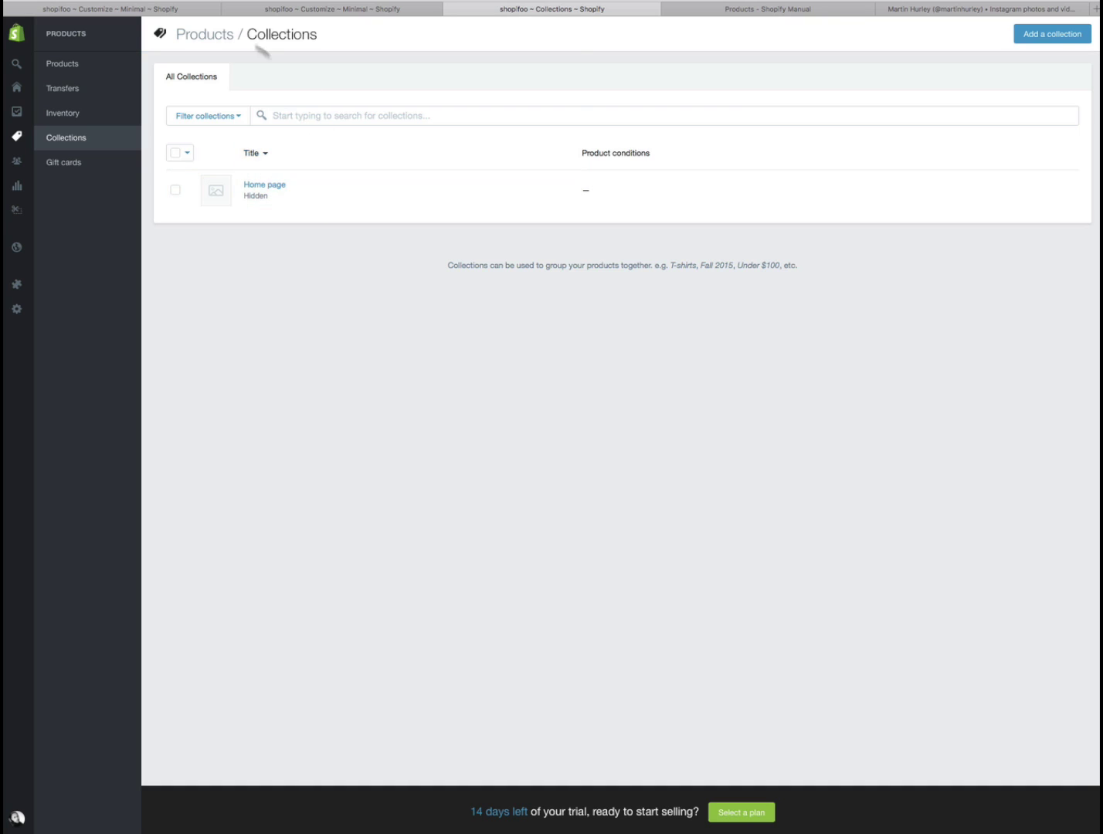
click(213, 40)
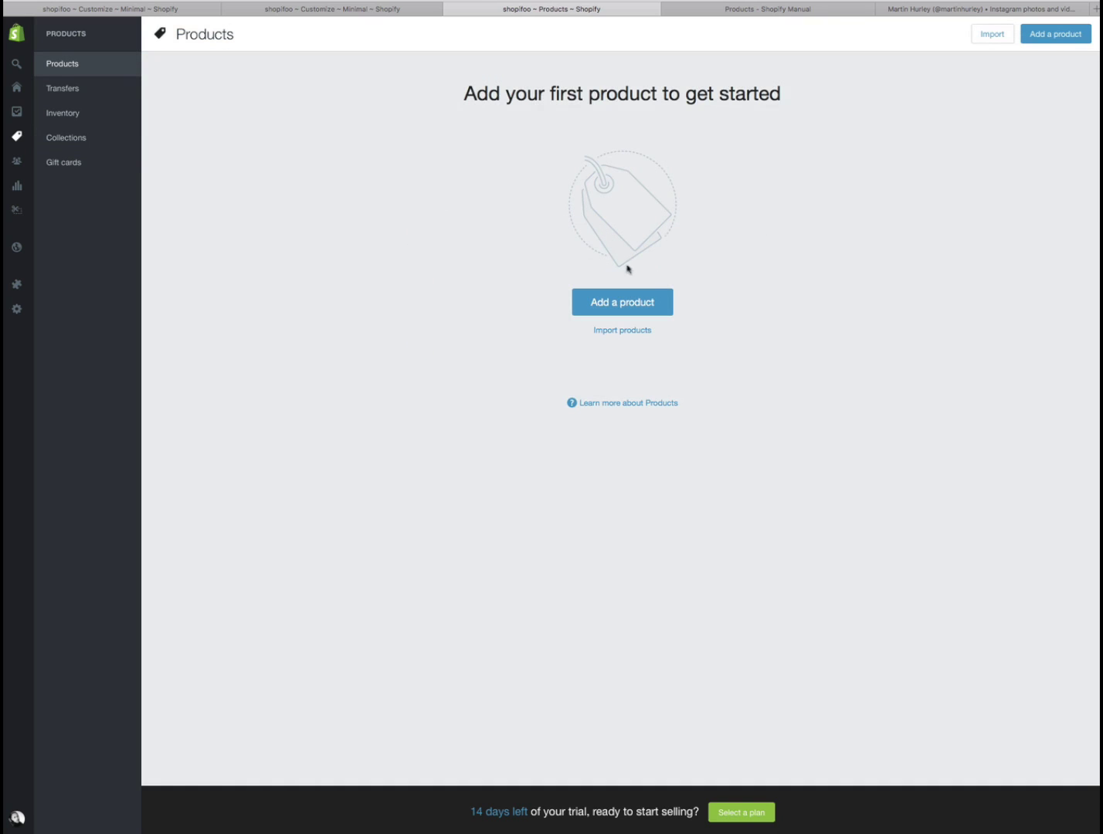
click(650, 295)
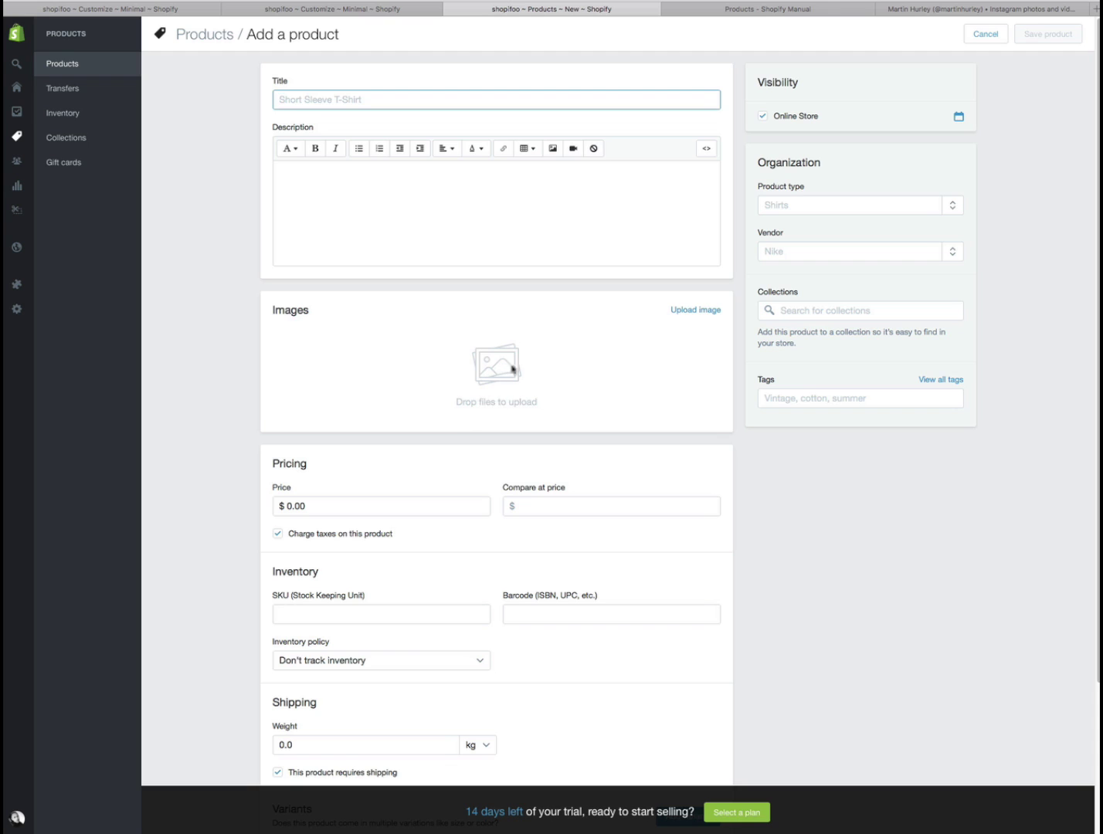
- Upload shopifoo-poster-800-1.jpg as the new product's first image
click(682, 311)
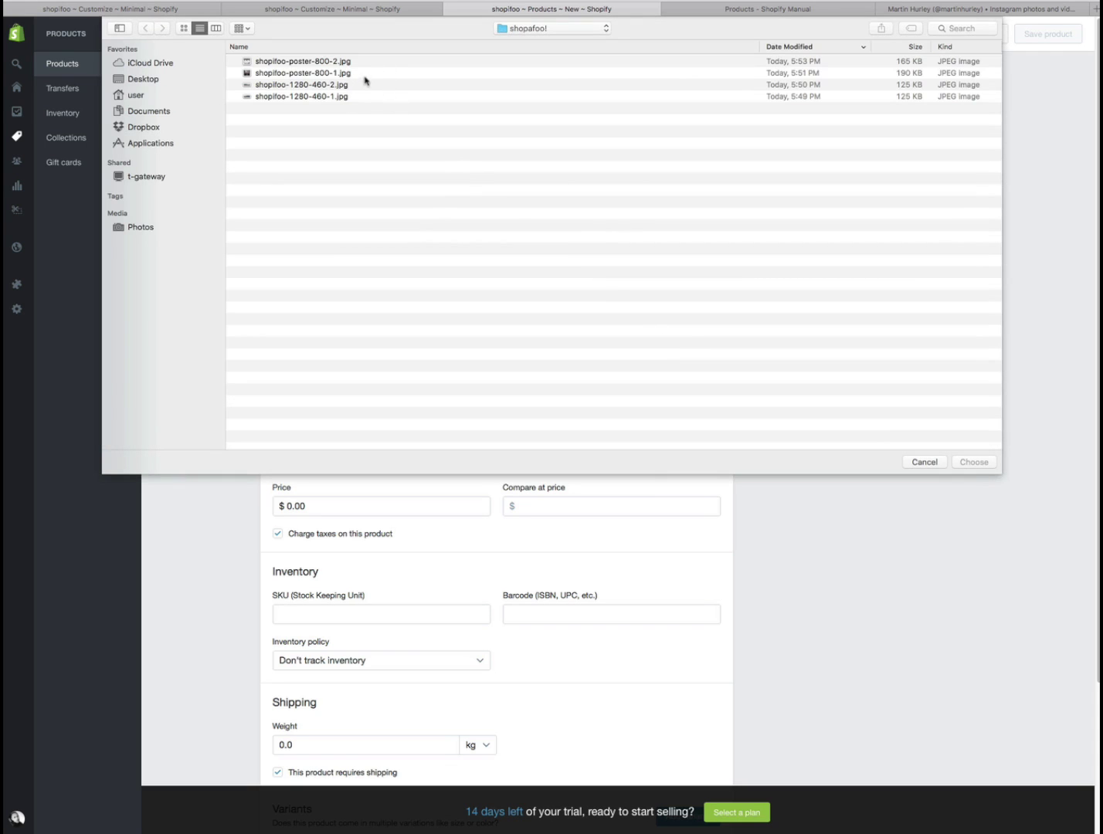
click(317, 75)
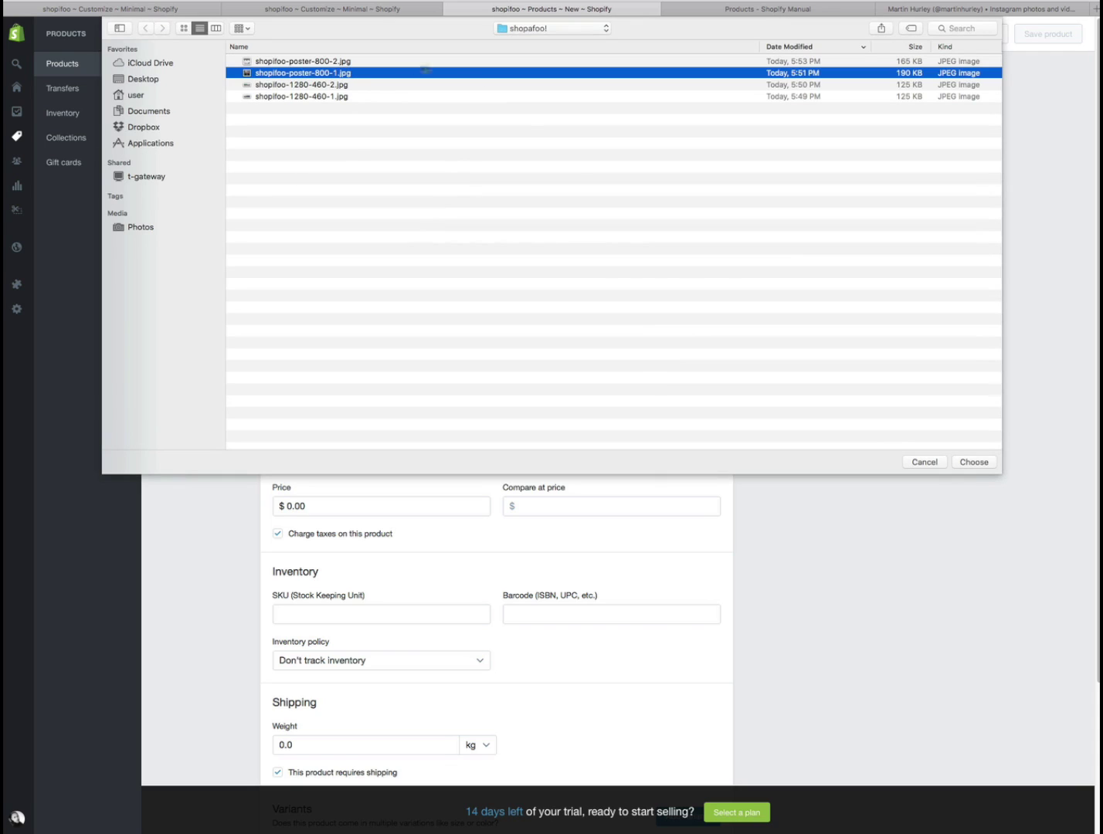
click(989, 462)
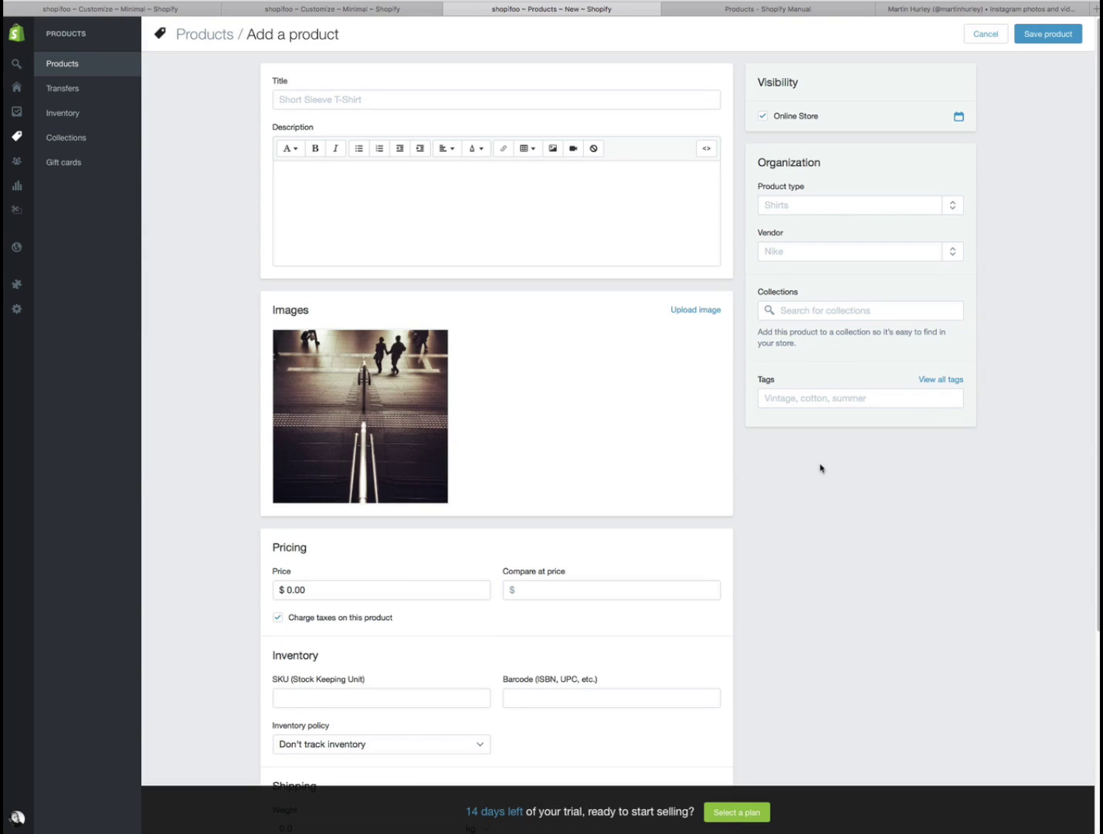
click(309, 100)
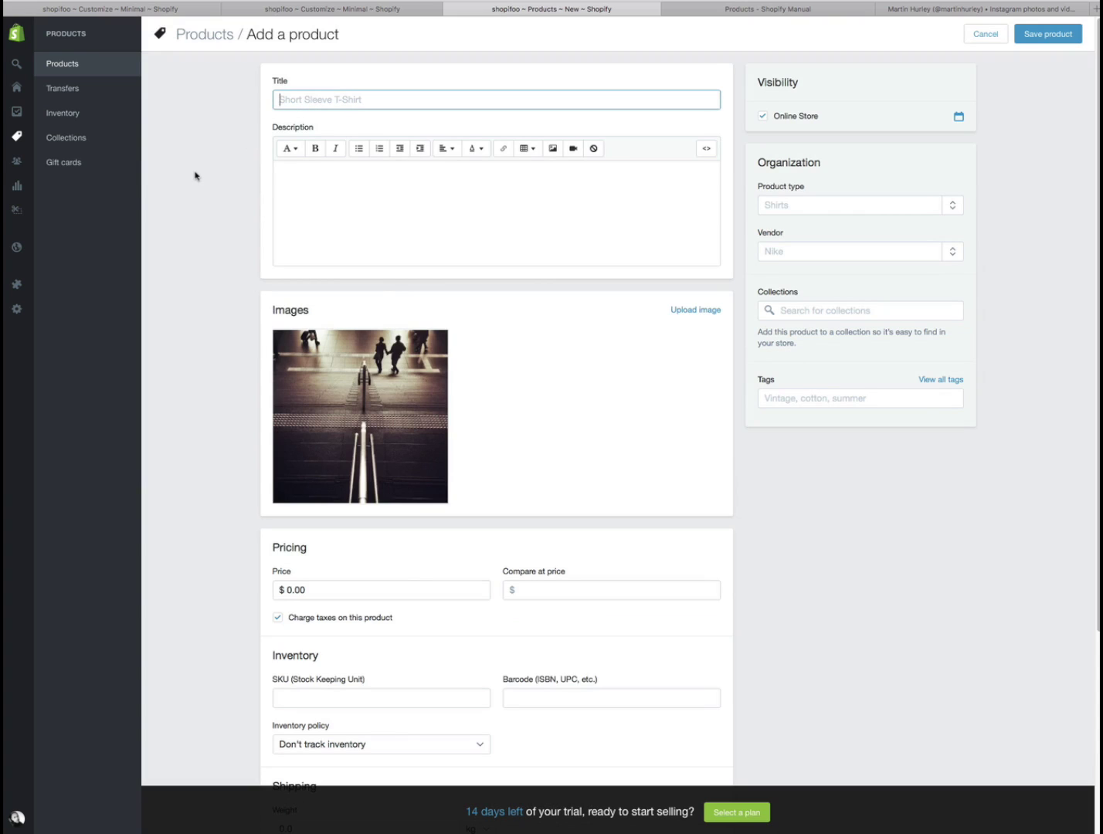
- Enter the title 'The Stairs of Love (Kyoto, Japan)', correcting the stray first letter
text(K)
key(BackSpace)
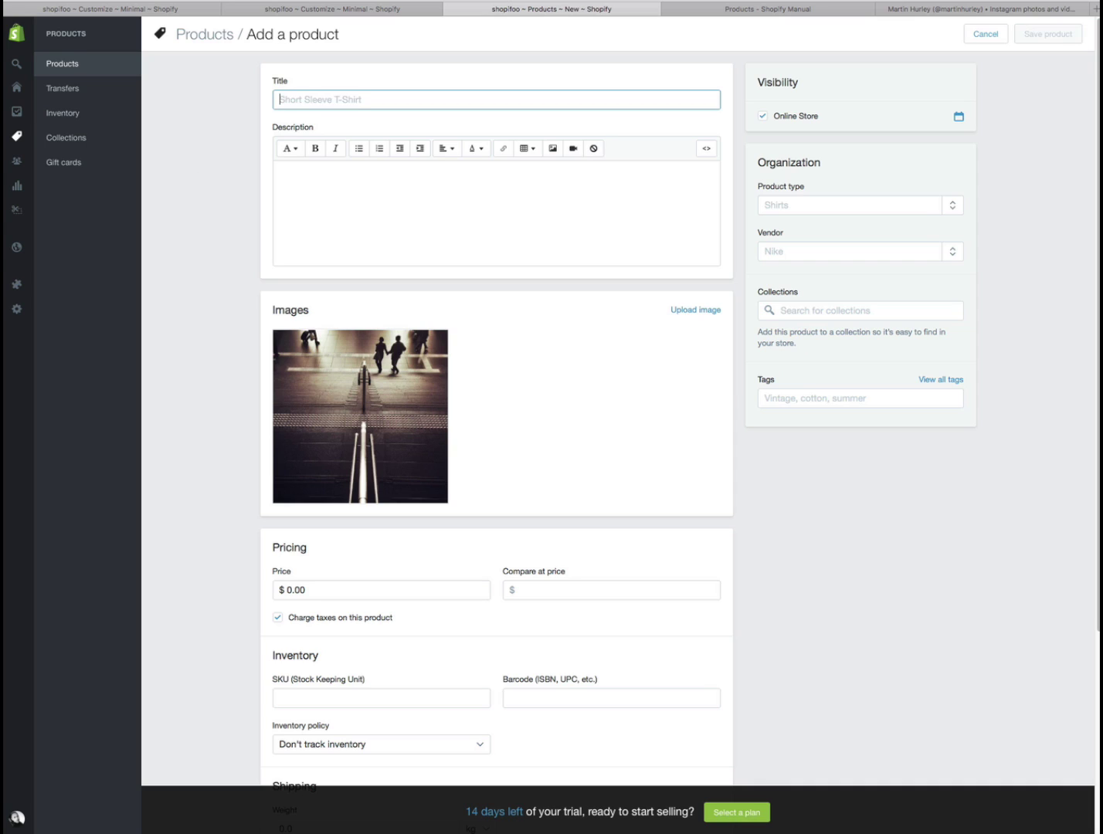
text(The Stairs of Love (Kyoto)
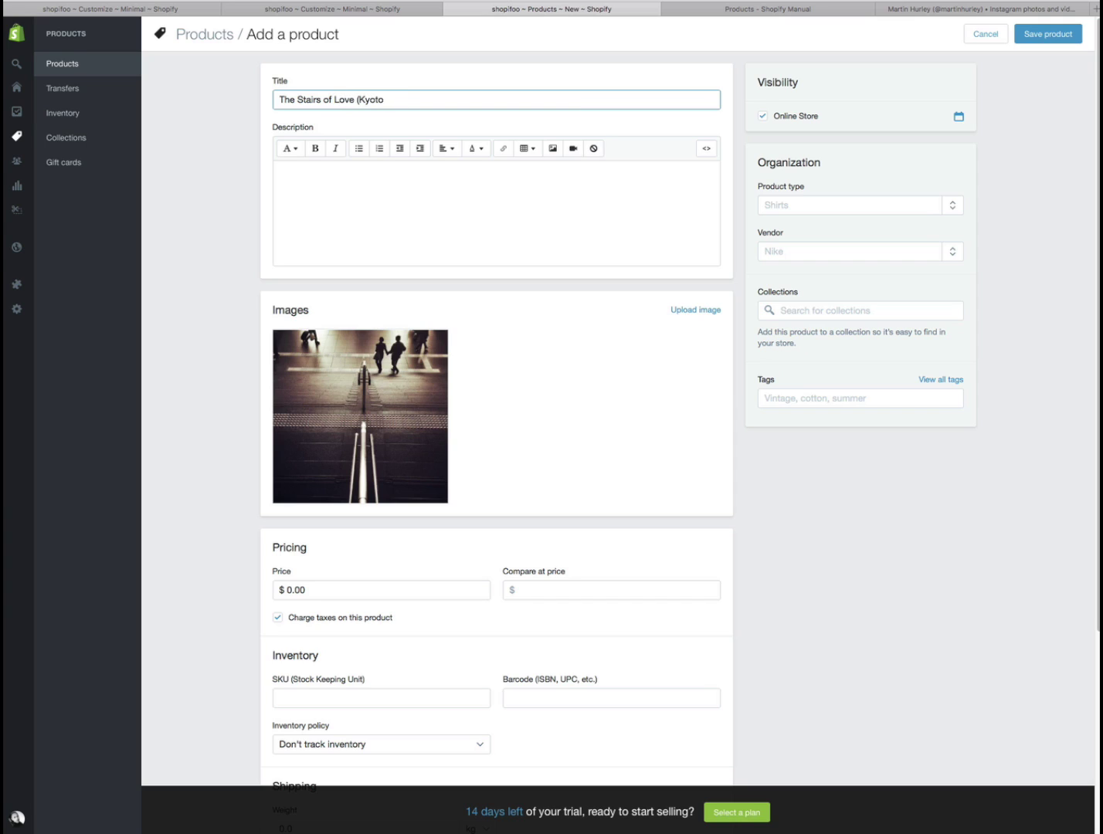
text(Japan)
- Write the description about an iPhone 6 image snapped in Kyoto, Japan, available in numerous sizes as a poster print
click(374, 190)
text(This is an iP)
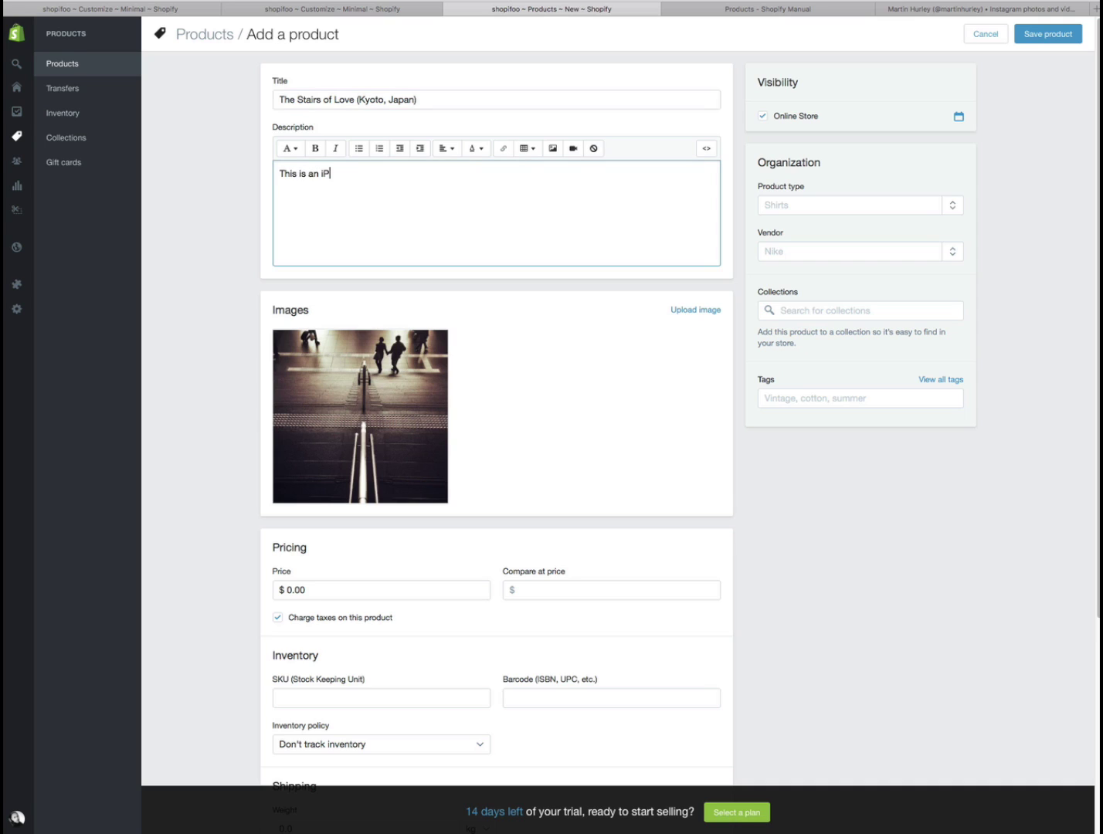
text(hone 6 image I snapped in Kyoto, Japan)
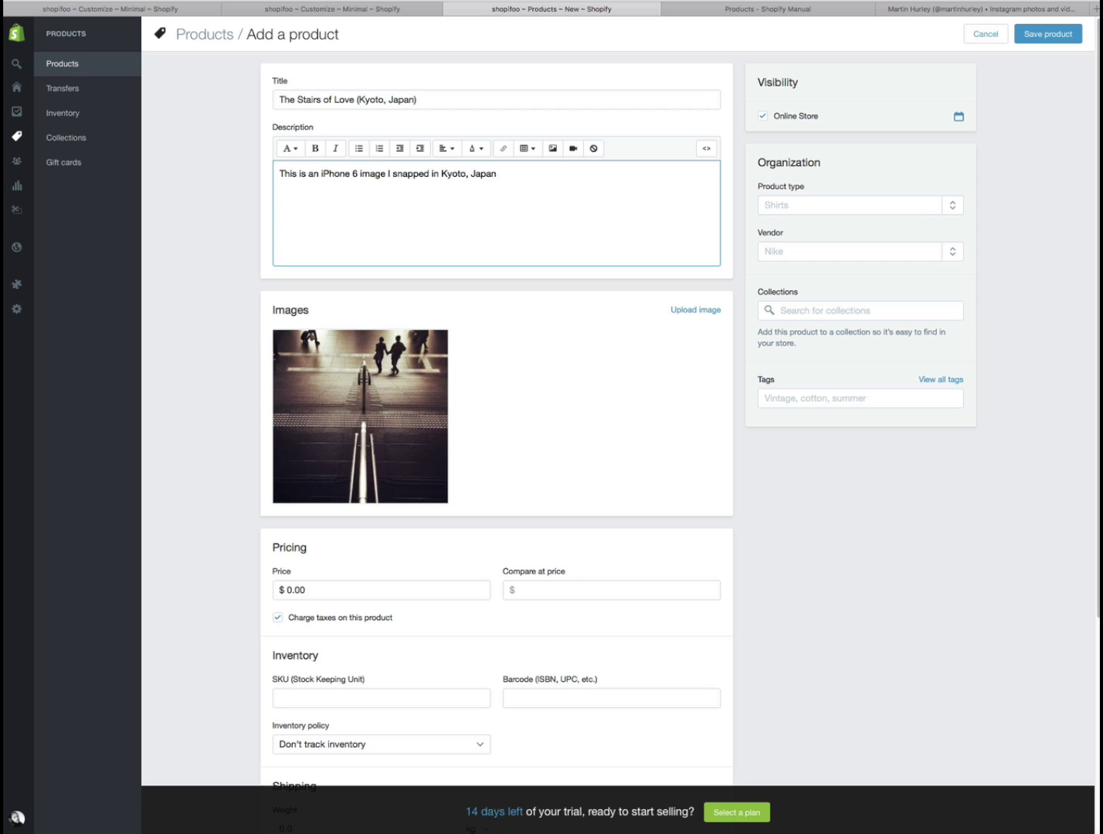
text(and it is available in numerous sizes ans)
key(BackSpace)
key(BackSpace)
text(s)
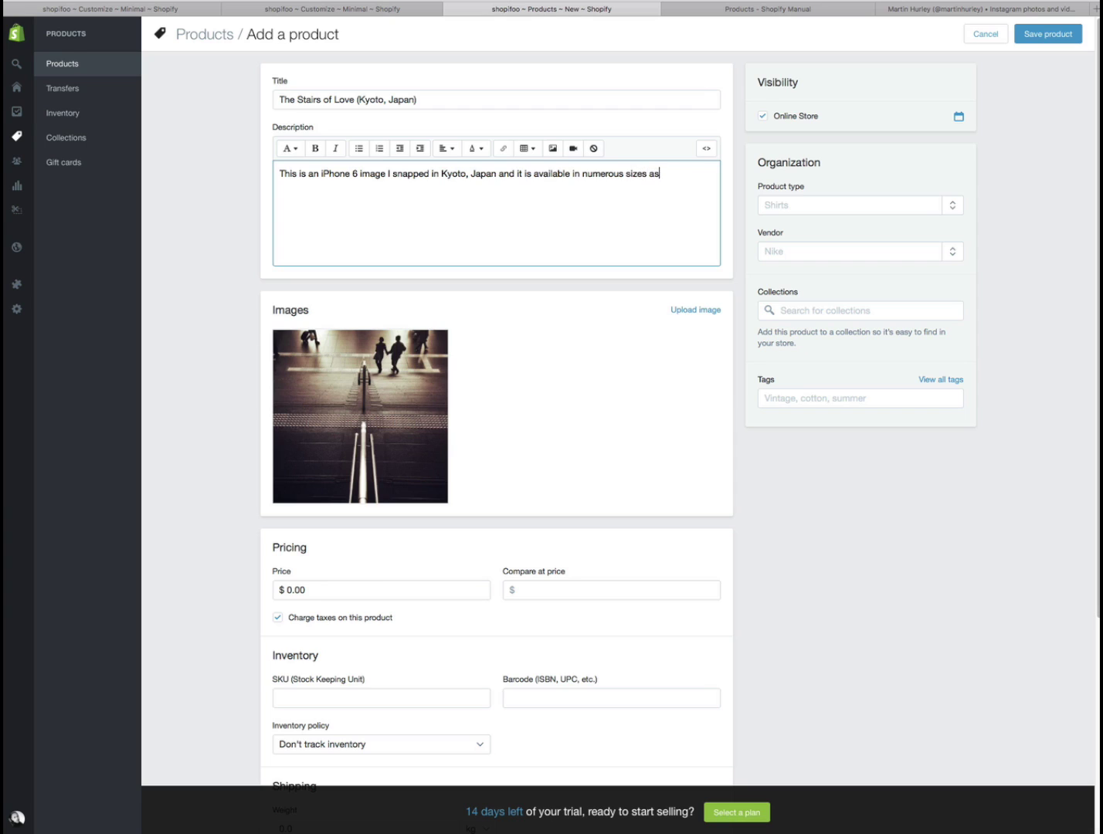
text( a poster print.)
- Set the product price to $47.00
click(290, 590)
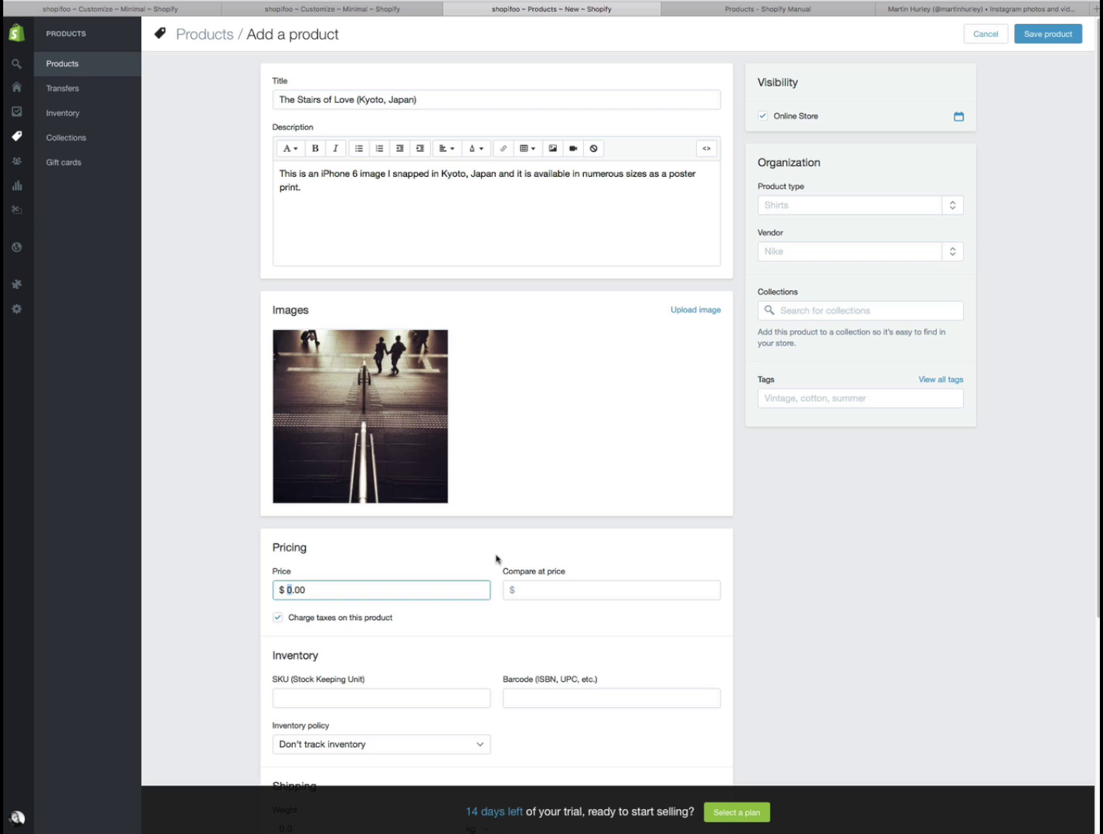
text(47)
click(939, 535)
- Set the product's shipping weight to 1.0 kg
drag(1098, 382, 1098, 578)
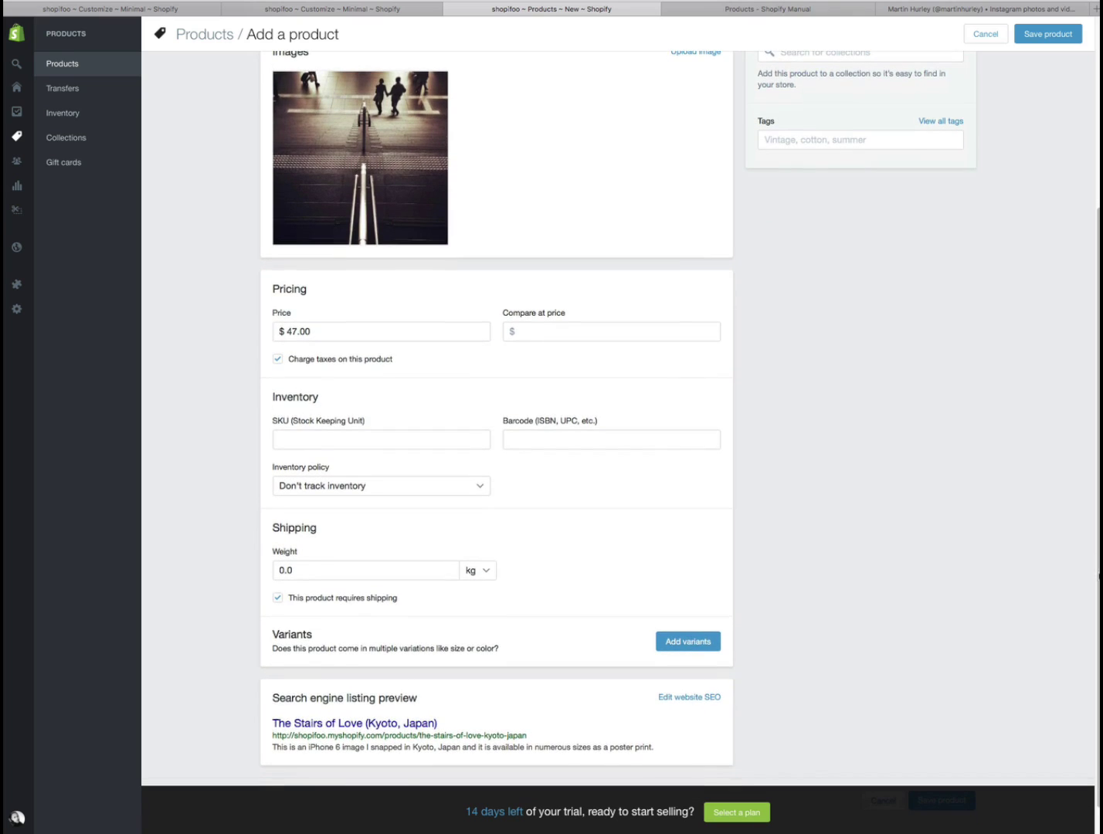
click(300, 570)
text(1.0)
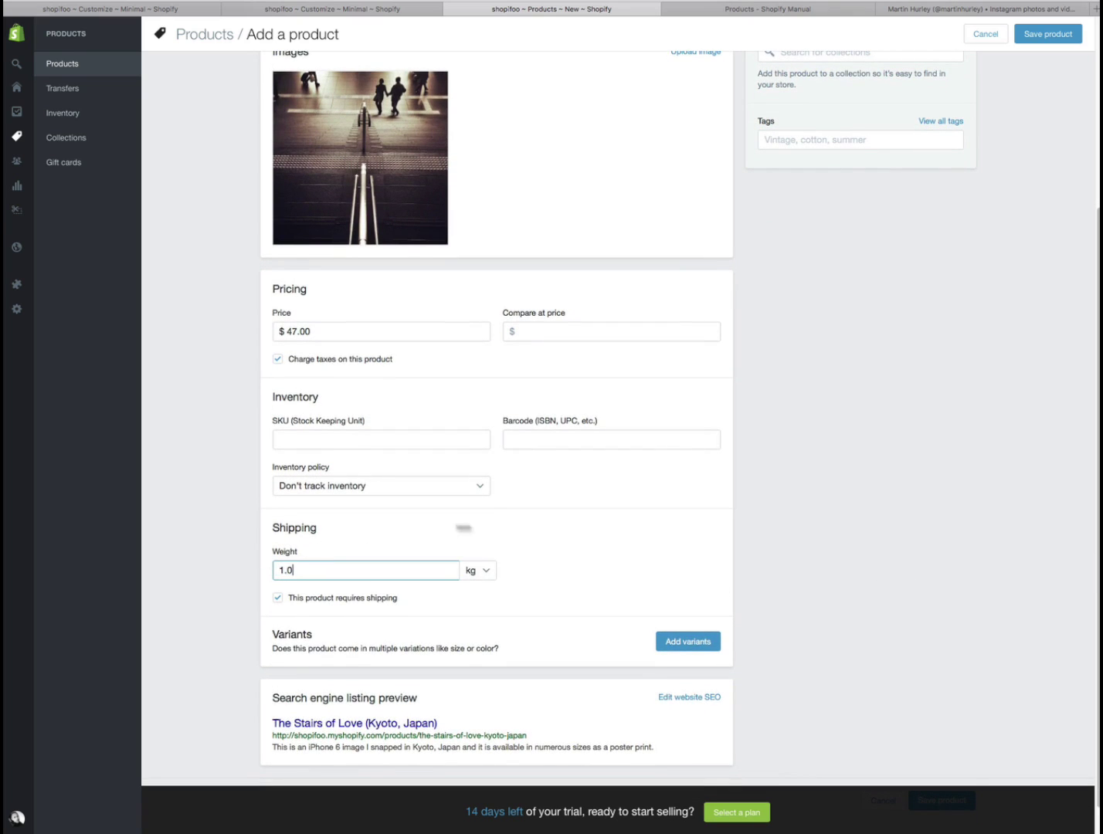
click(784, 533)
scroll(1092, 541, down, 2)
scroll(1095, 564, up, 2)
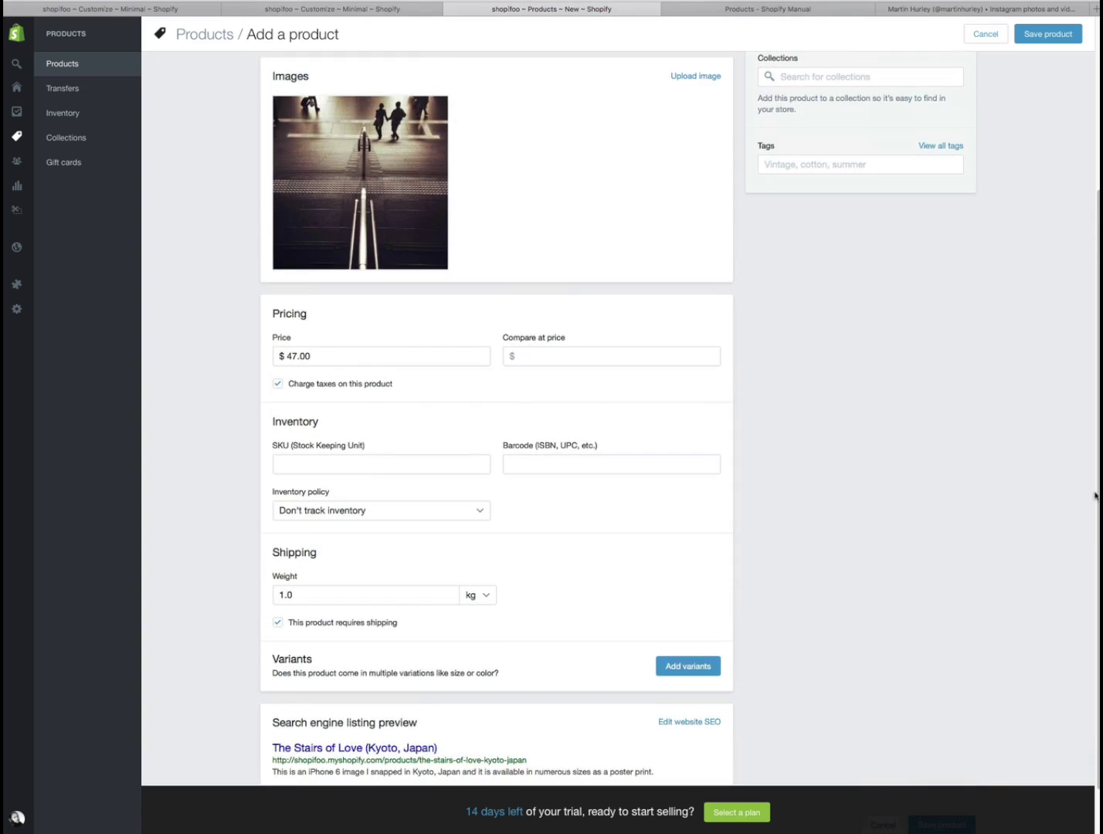
scroll(1096, 496, up, 2)
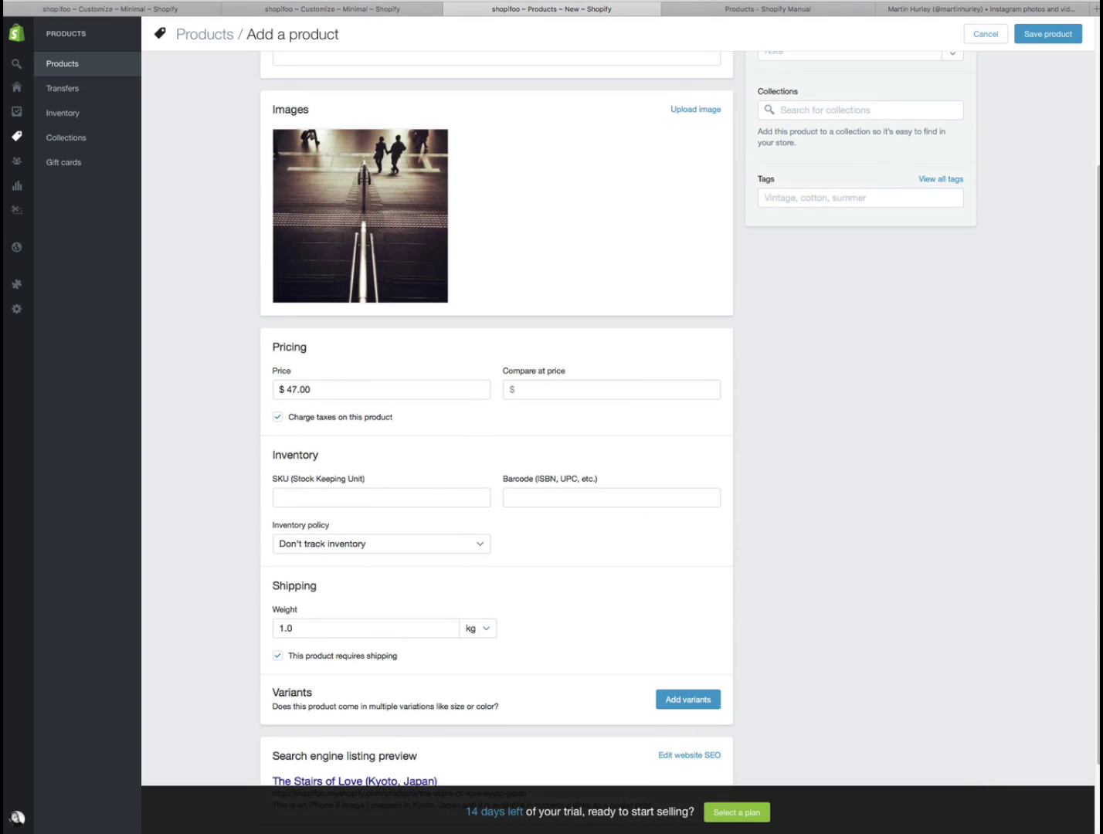
scroll(618, 425, up, 5)
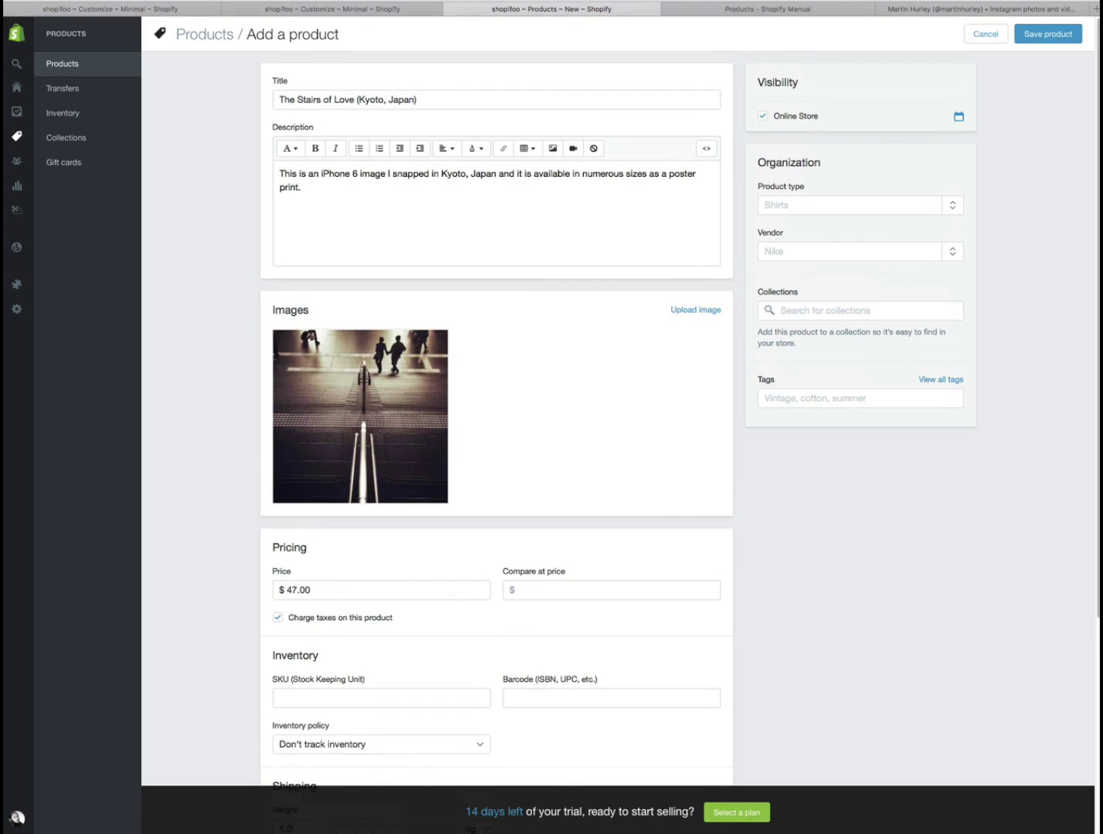
click(951, 205)
- Add the tags iphone, photography, print, poster, japan and kyoto to the product
click(779, 397)
text(iphone)
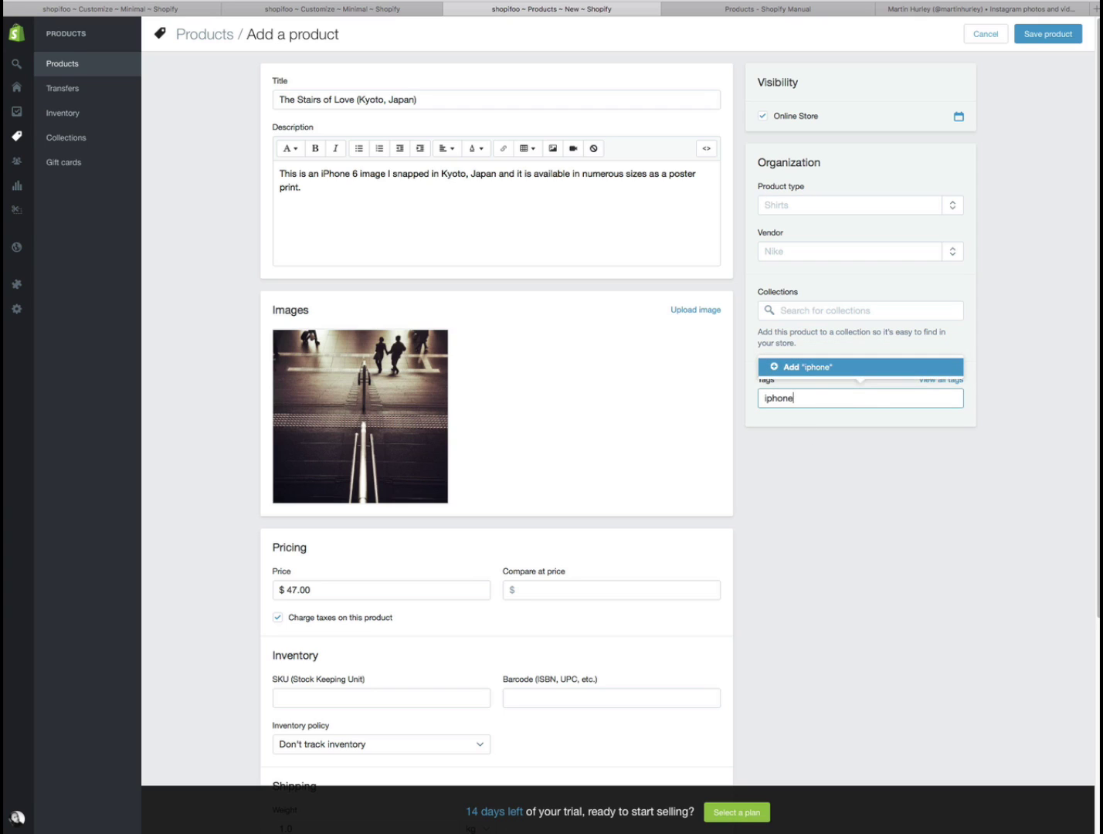
key(Return)
text(photography)
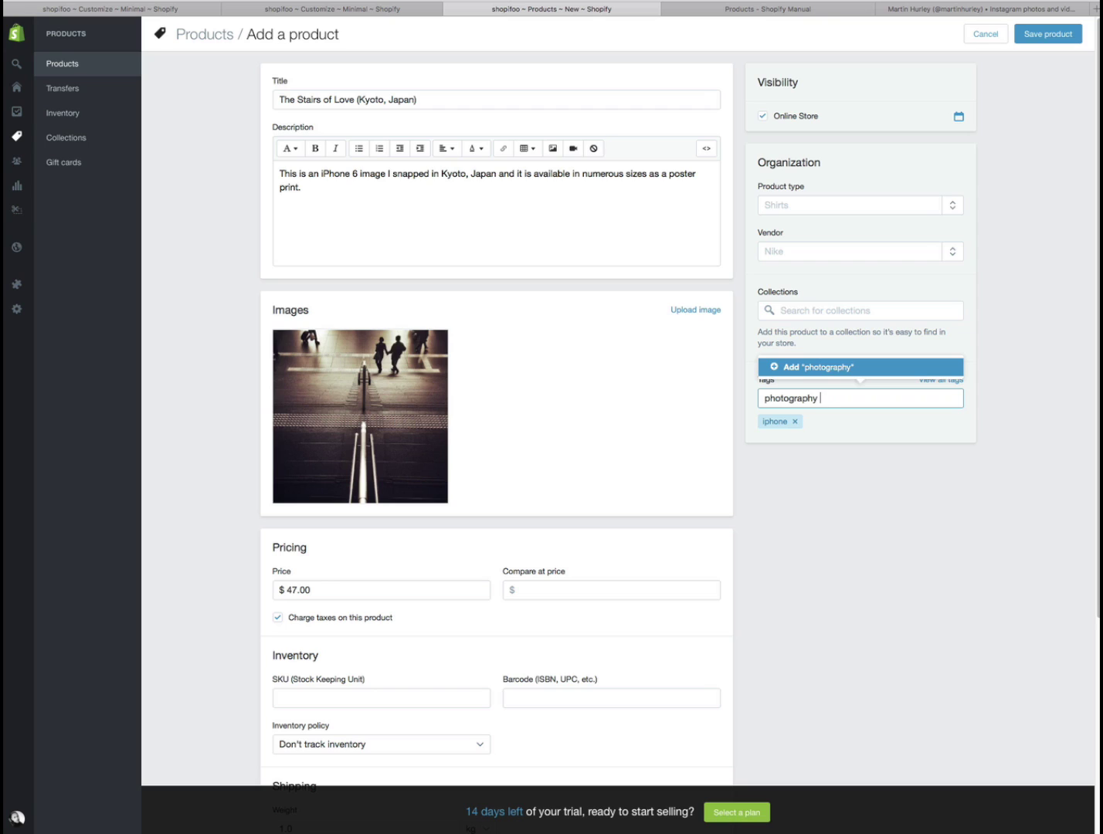
key(Return)
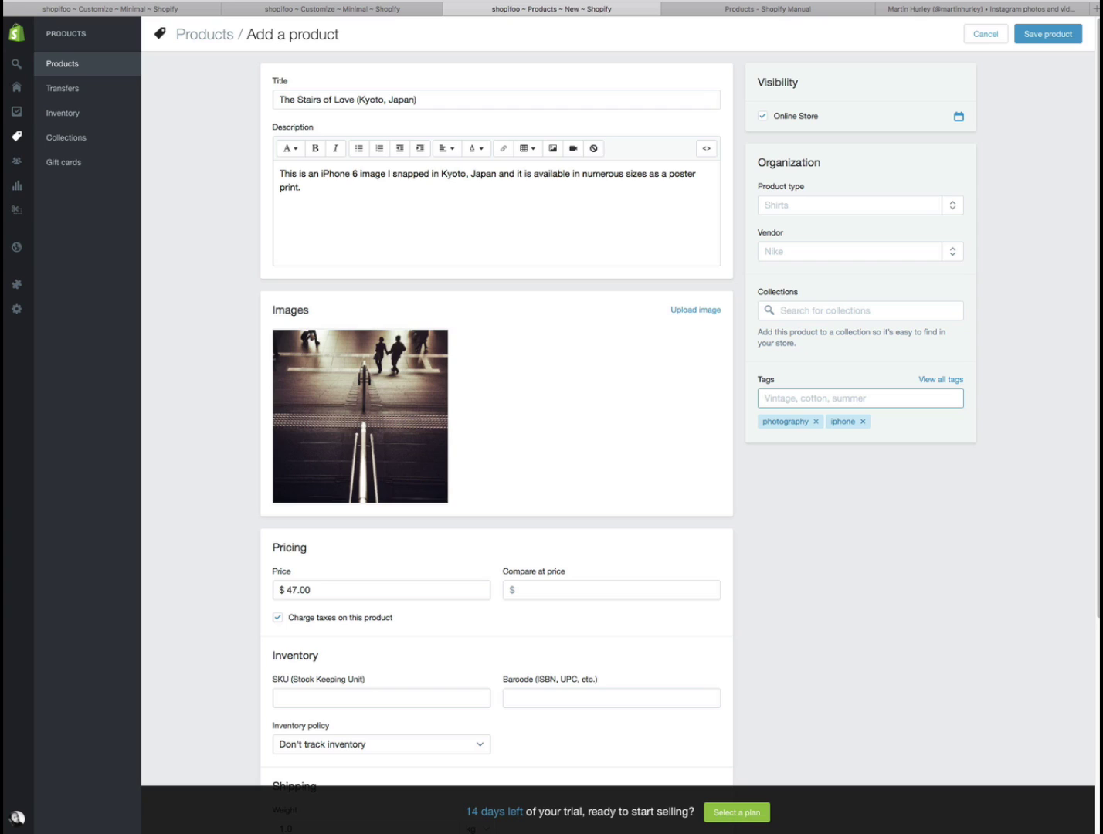
text(print)
key(Return)
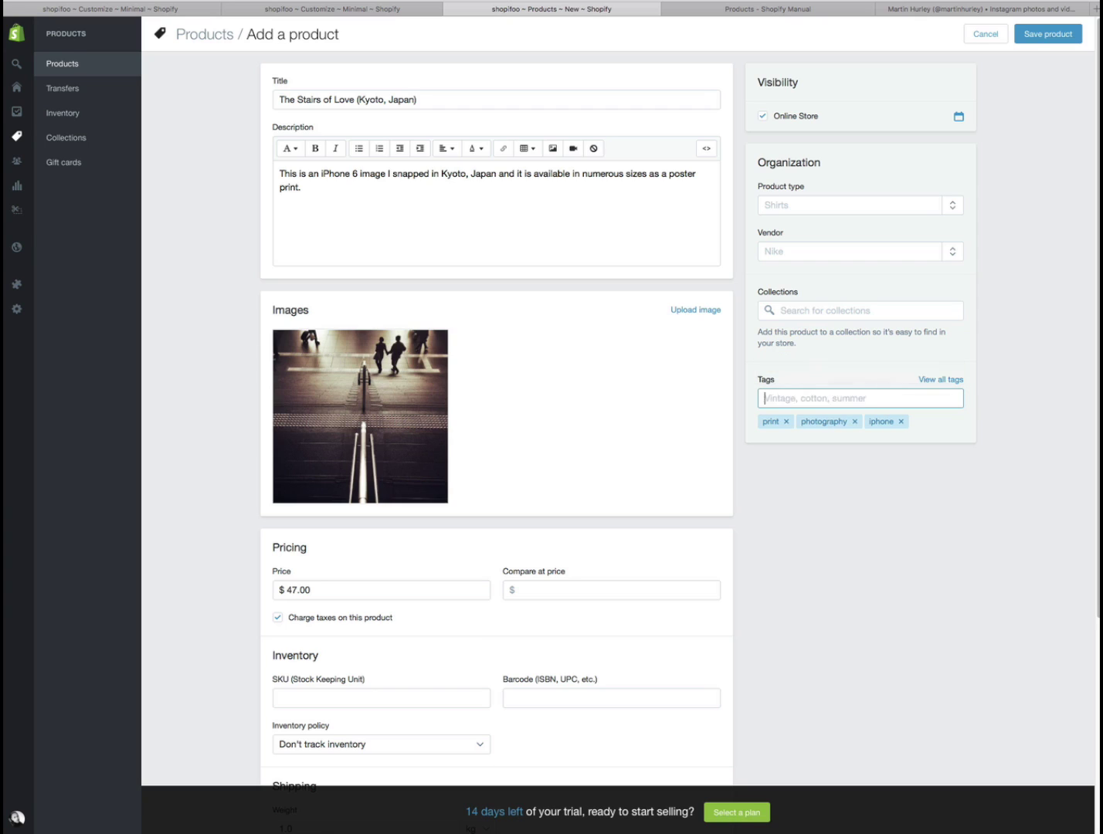
text(poster)
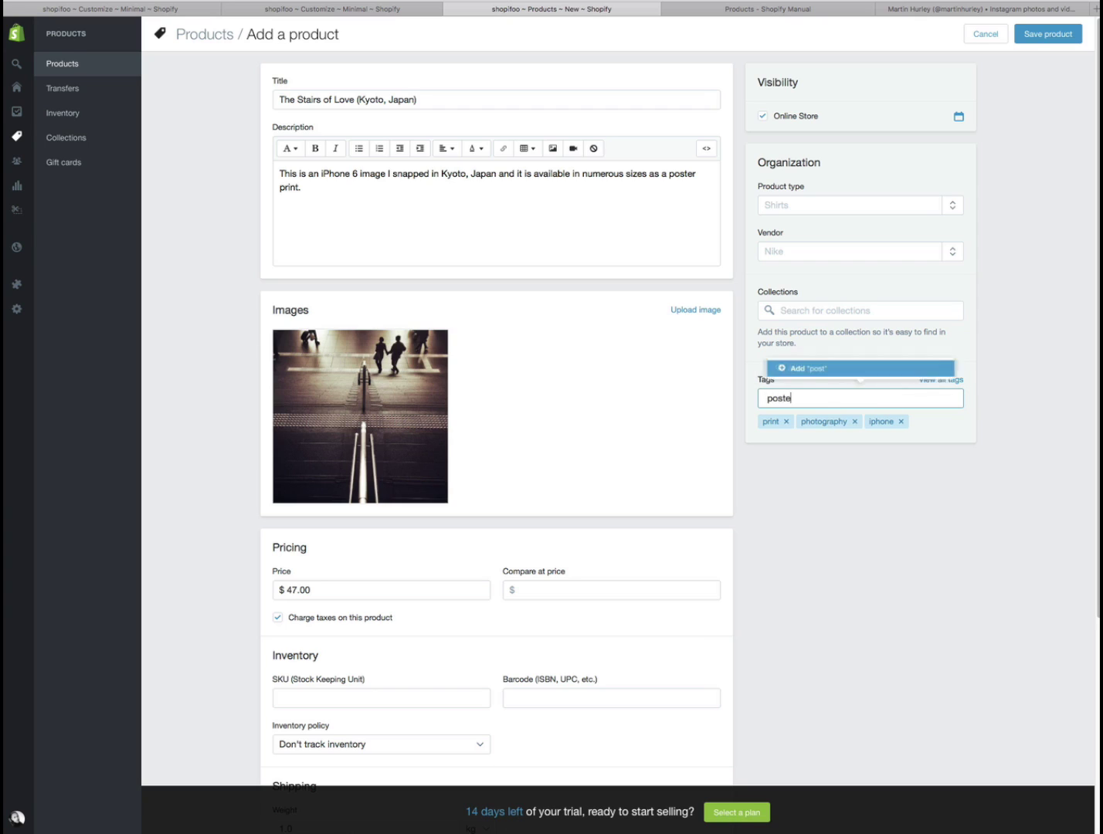
key(Return)
text(japan)
key(Return)
text(kyoto)
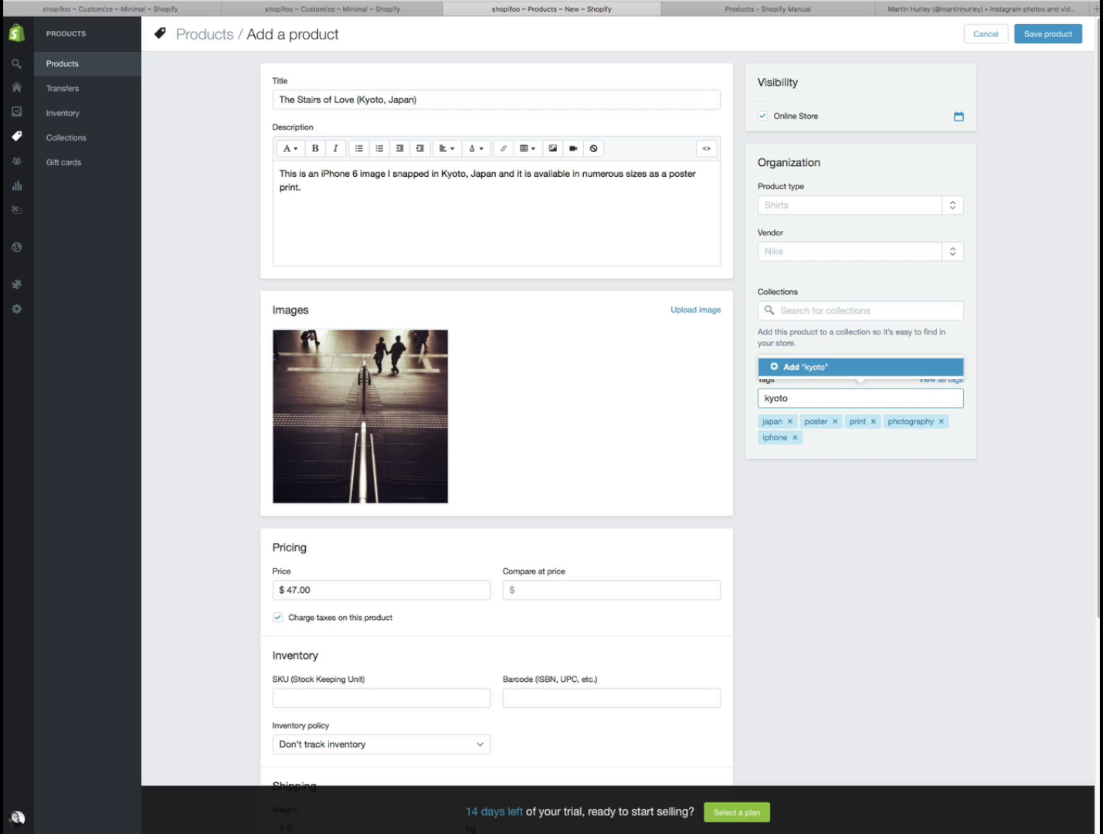
key(Return)
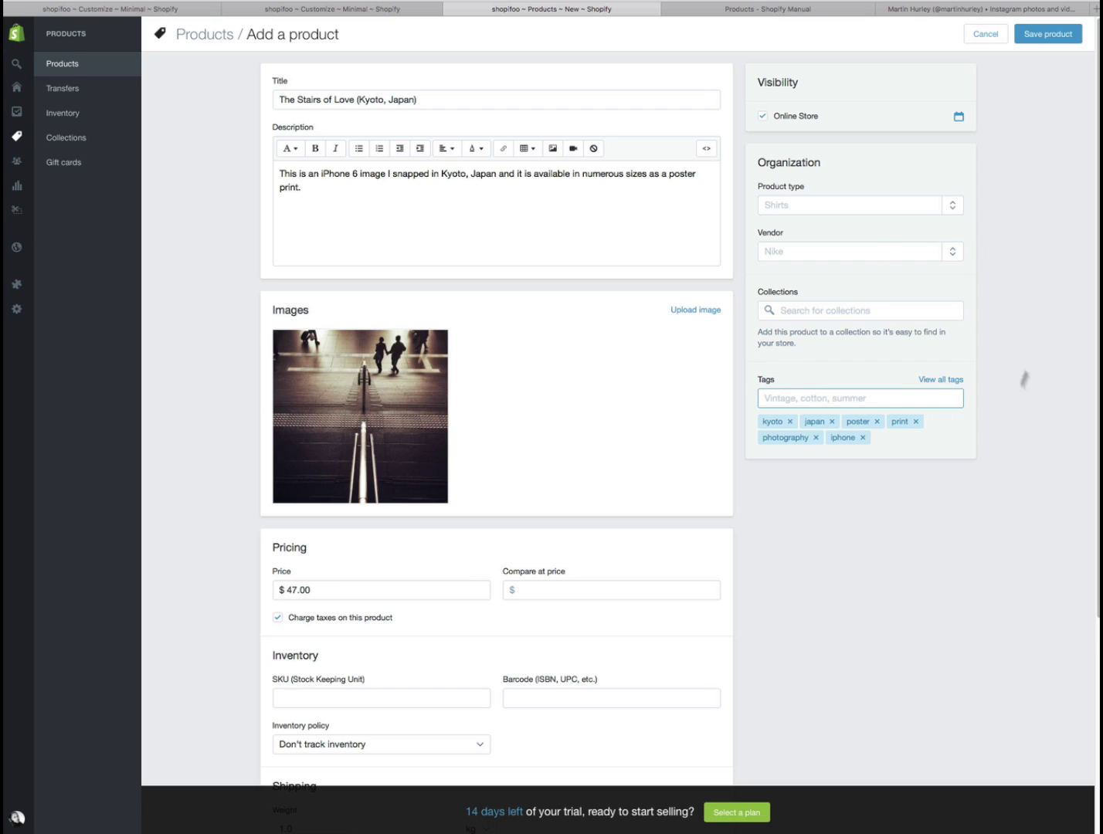
- Save the poster product and open the Minimal theme's customizer from Online Store > Themes
click(1047, 34)
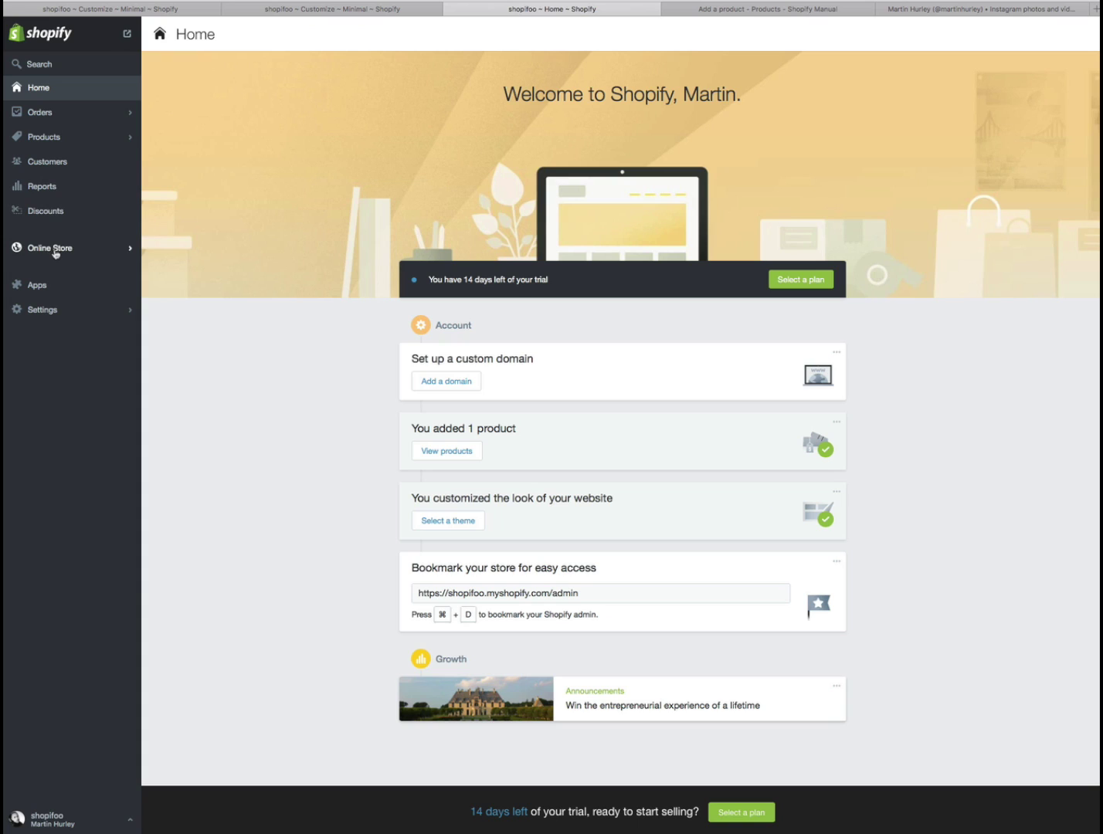
click(55, 252)
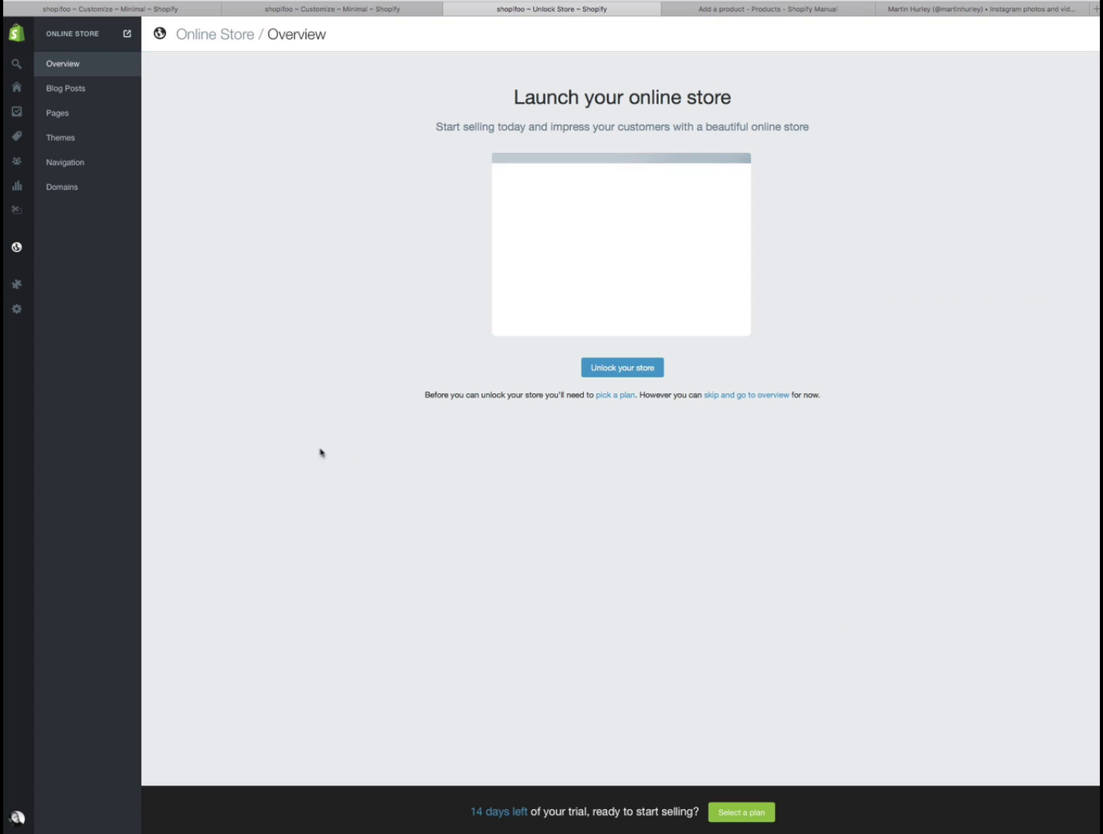
click(69, 142)
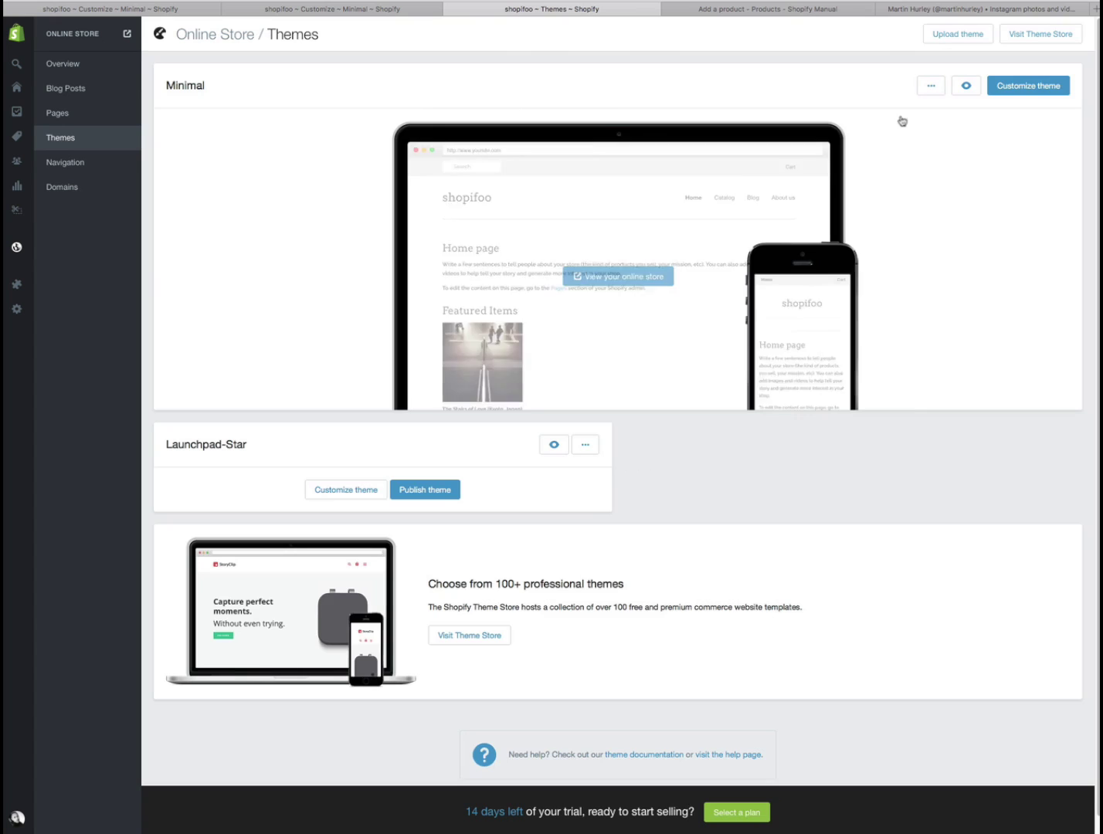
click(1023, 92)
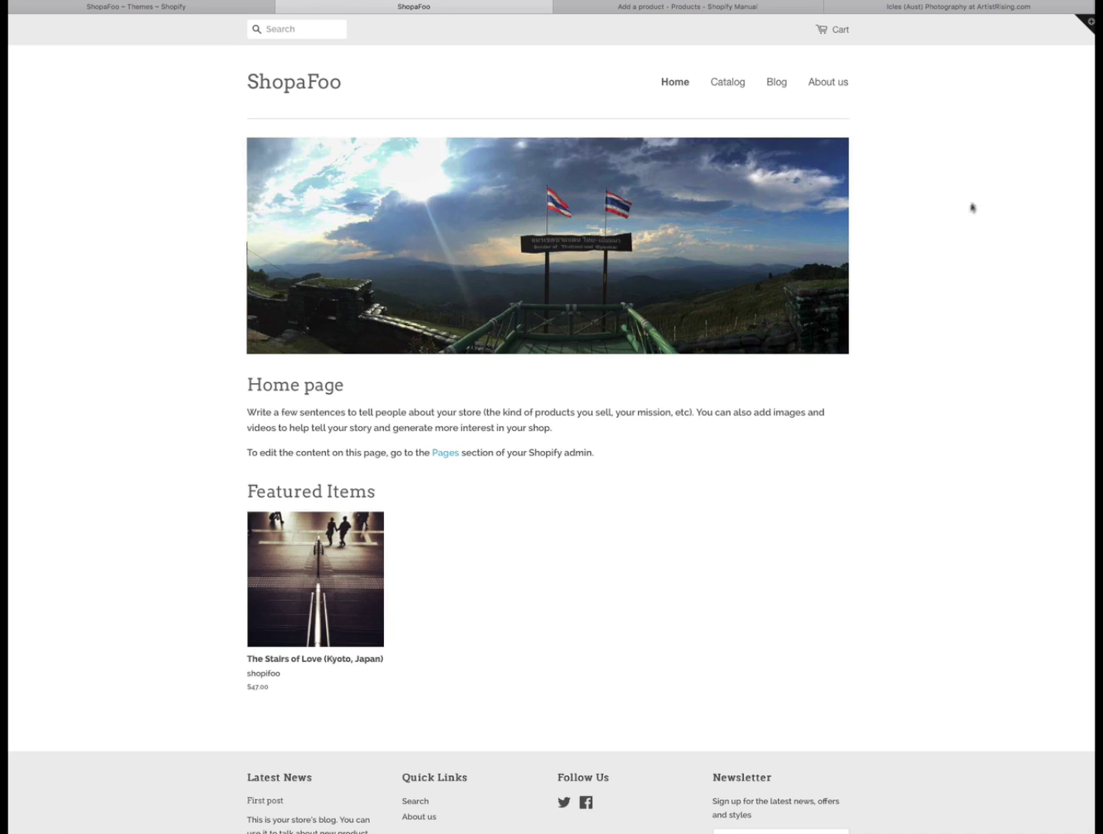
- Check the storefront's slideshow and the featured 'The Stairs of Love (Kyoto, Japan)' poster at $47.00
mouse_move(330, 147)
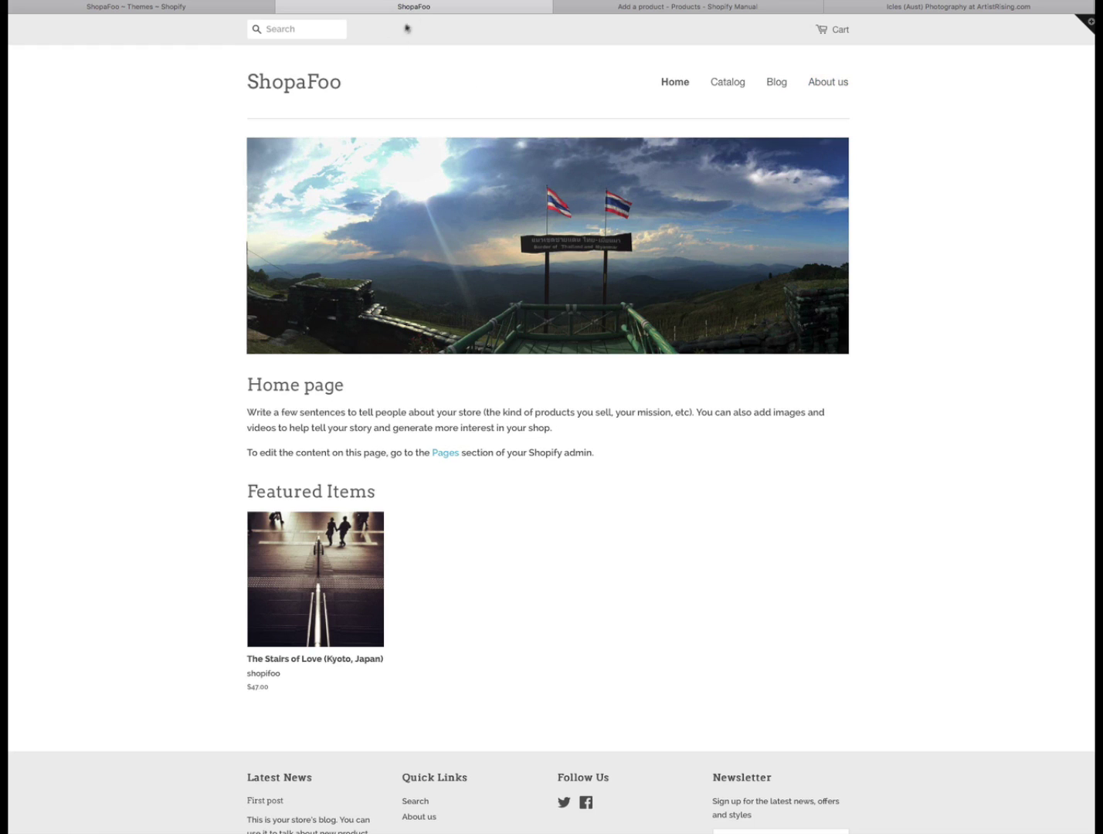
- Return to the Shopify Themes page listing the Minimal and Launchpad-Star themes
click(172, 7)
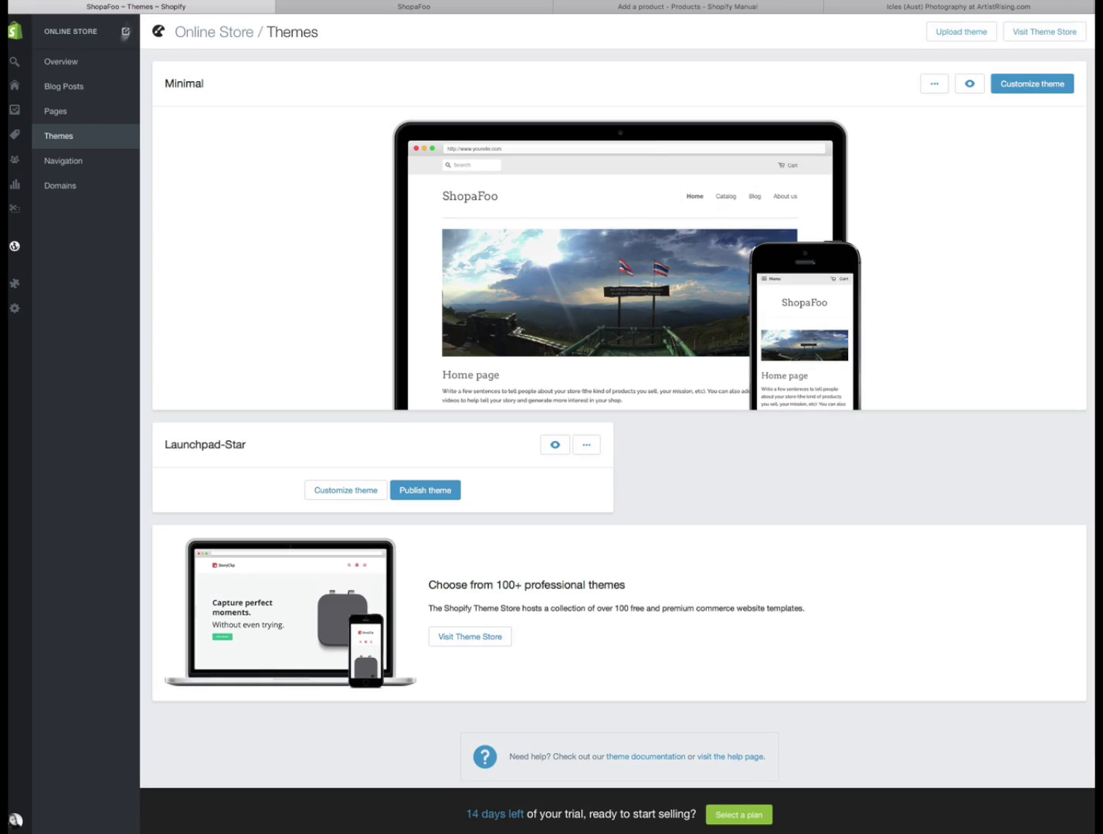
- Open the Minimal theme editor on its 'Home page - slideshow' settings
mouse_move(44, 33)
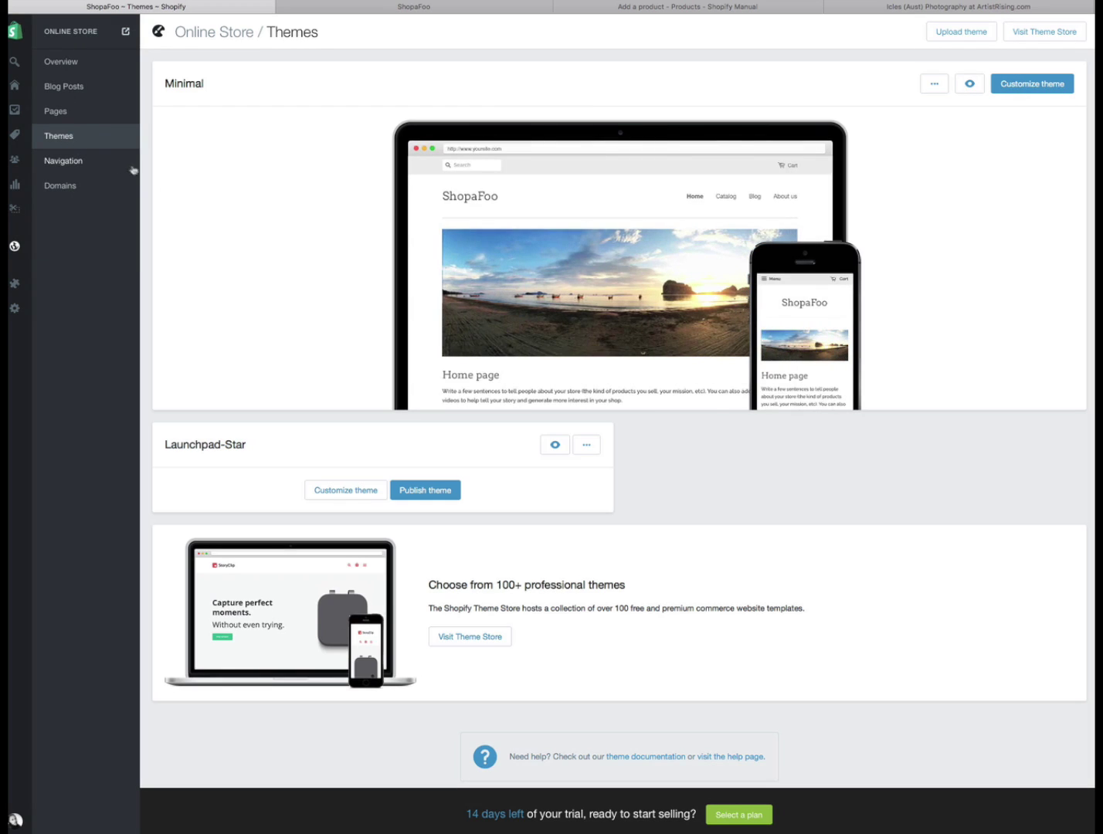
mouse_move(283, 368)
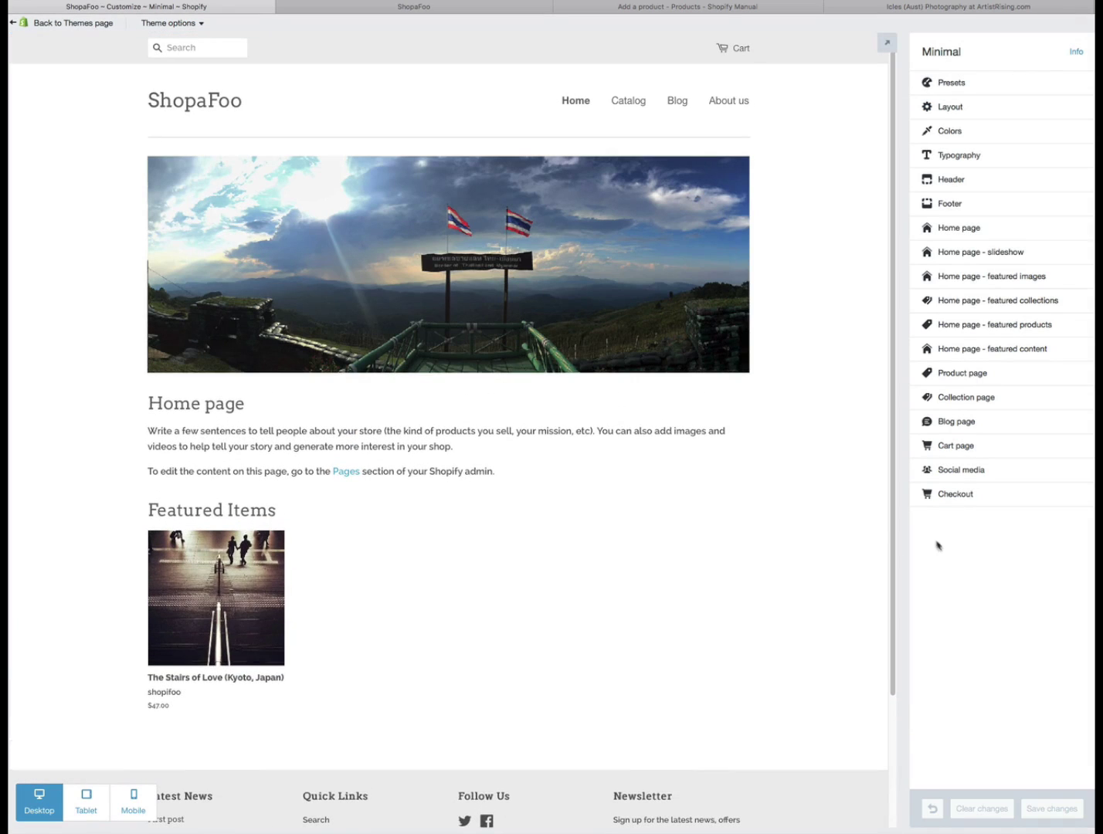
click(966, 252)
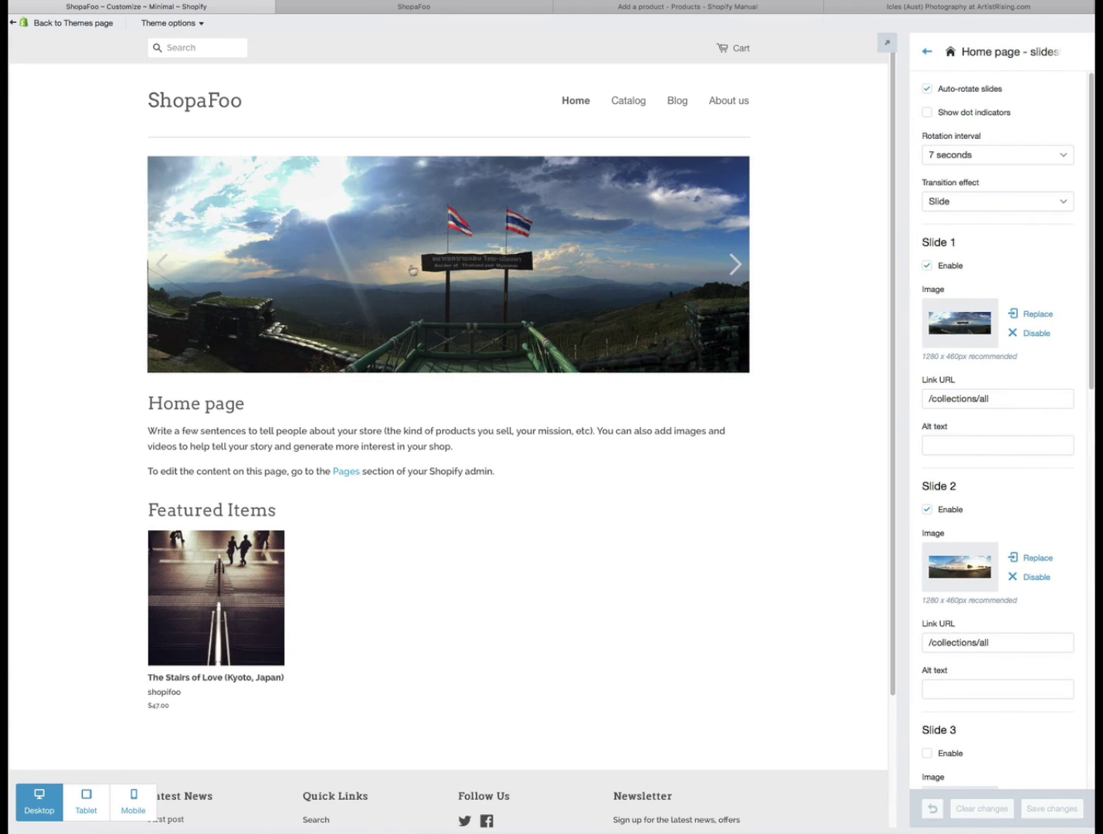
- Replace Slide 1's image with framed-print-1280.jpg
click(1048, 317)
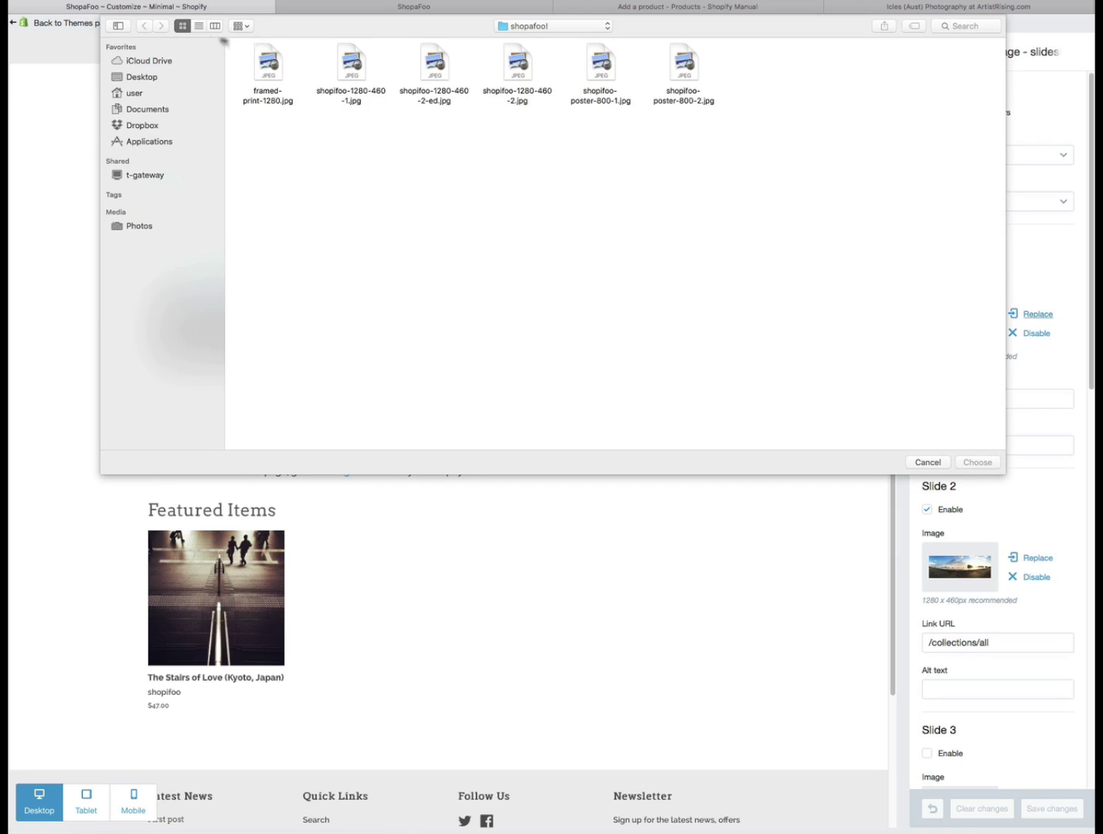
click(200, 26)
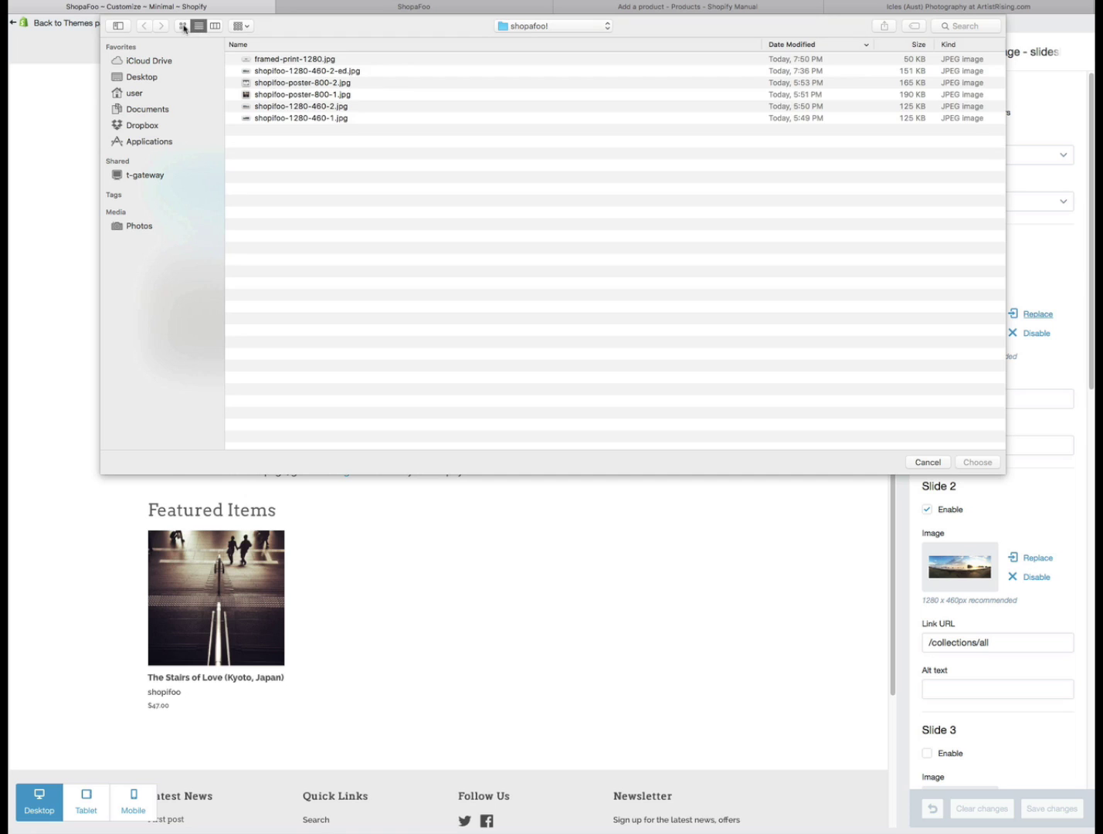
click(272, 60)
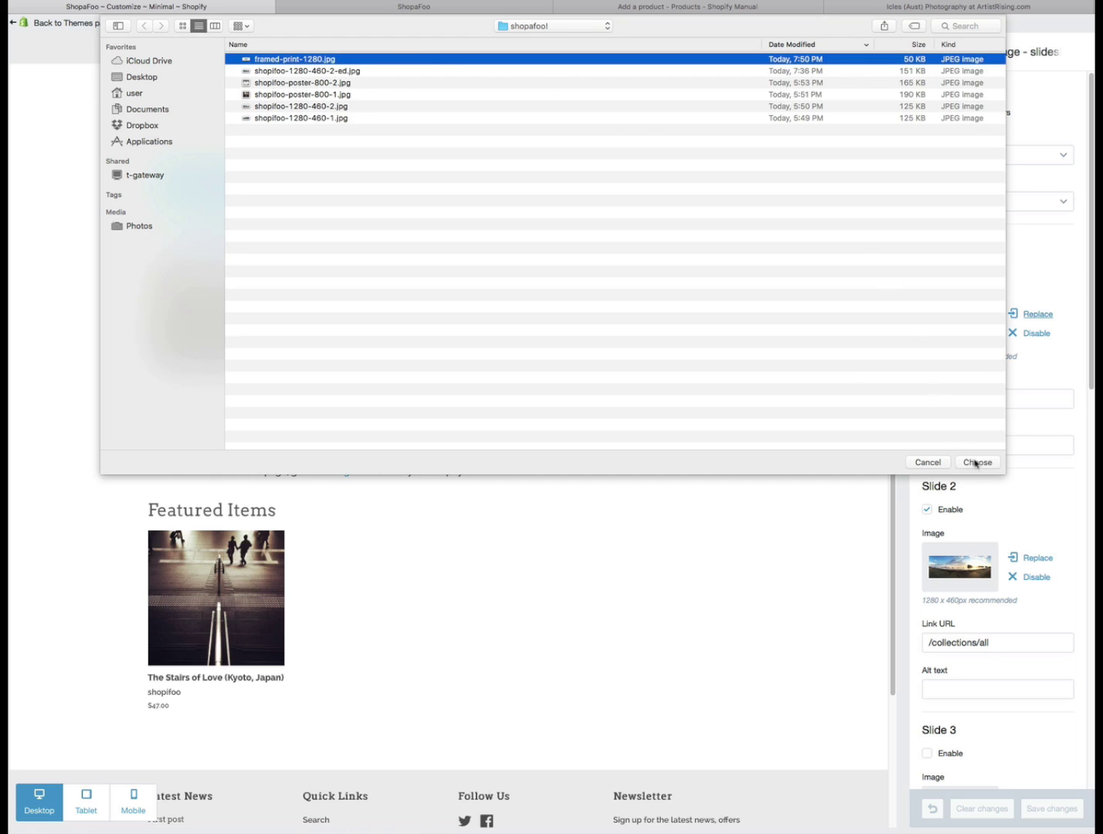
click(976, 462)
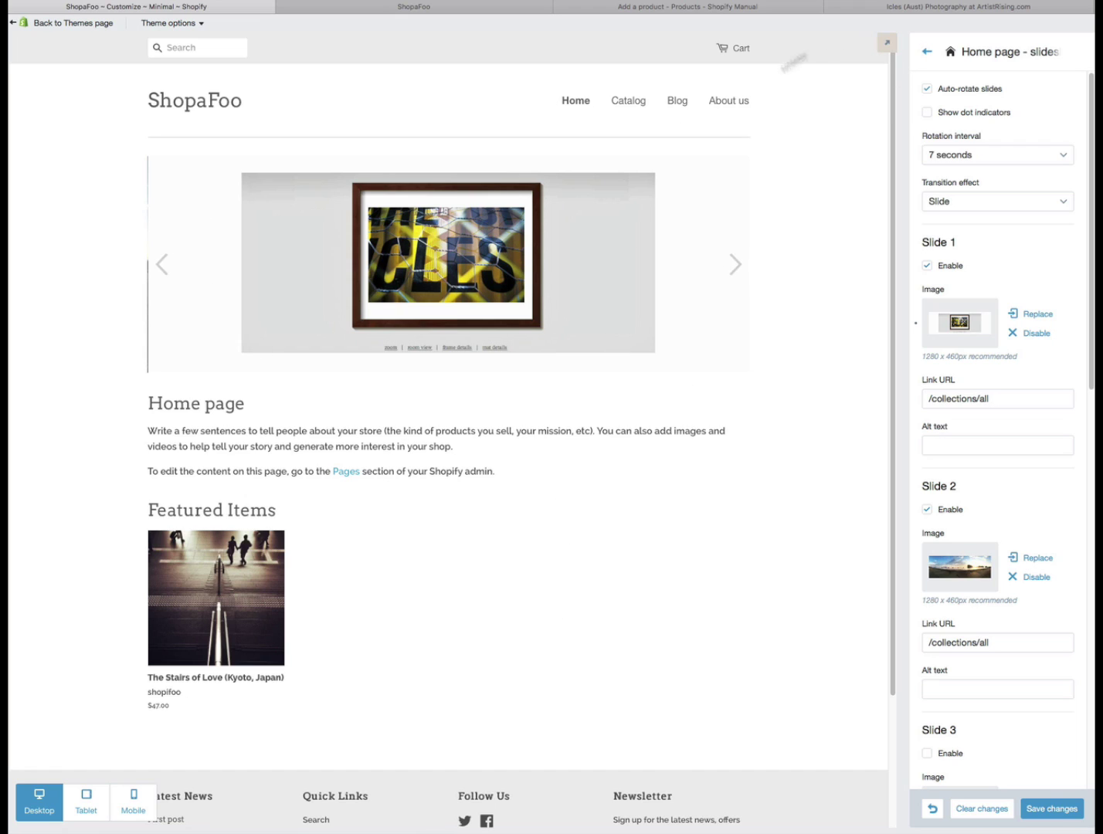
click(938, 7)
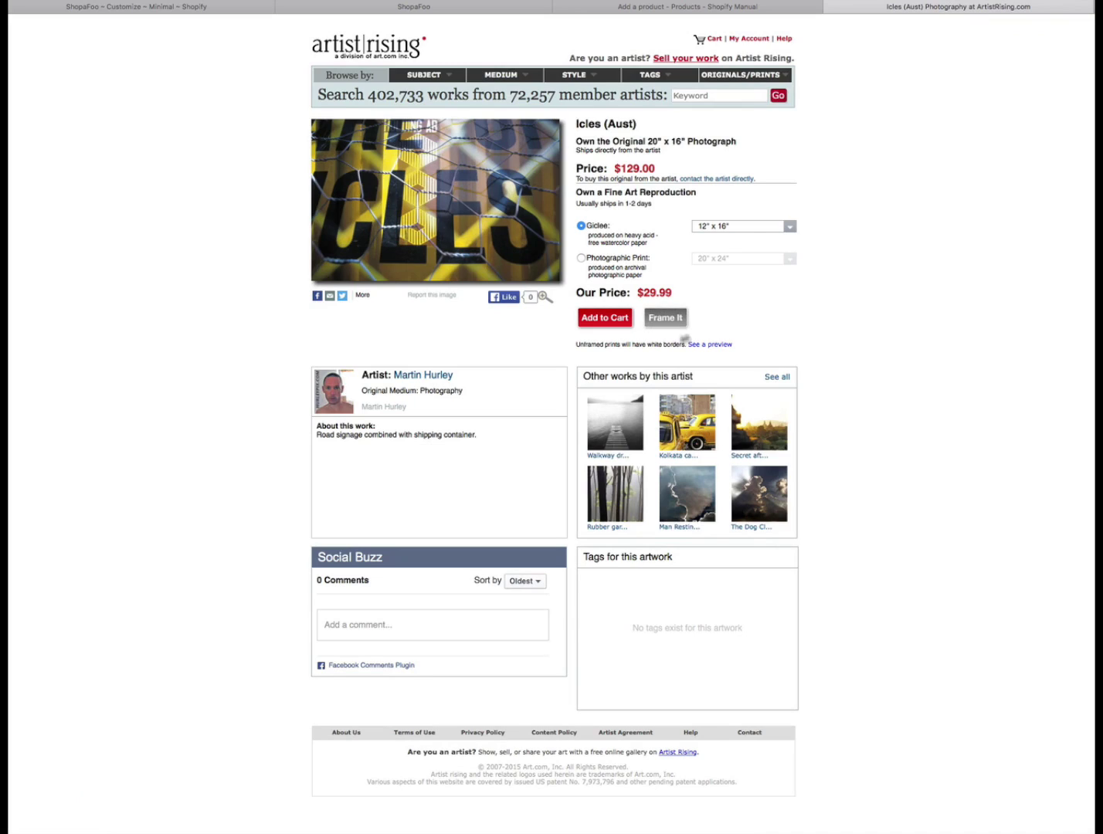
click(414, 7)
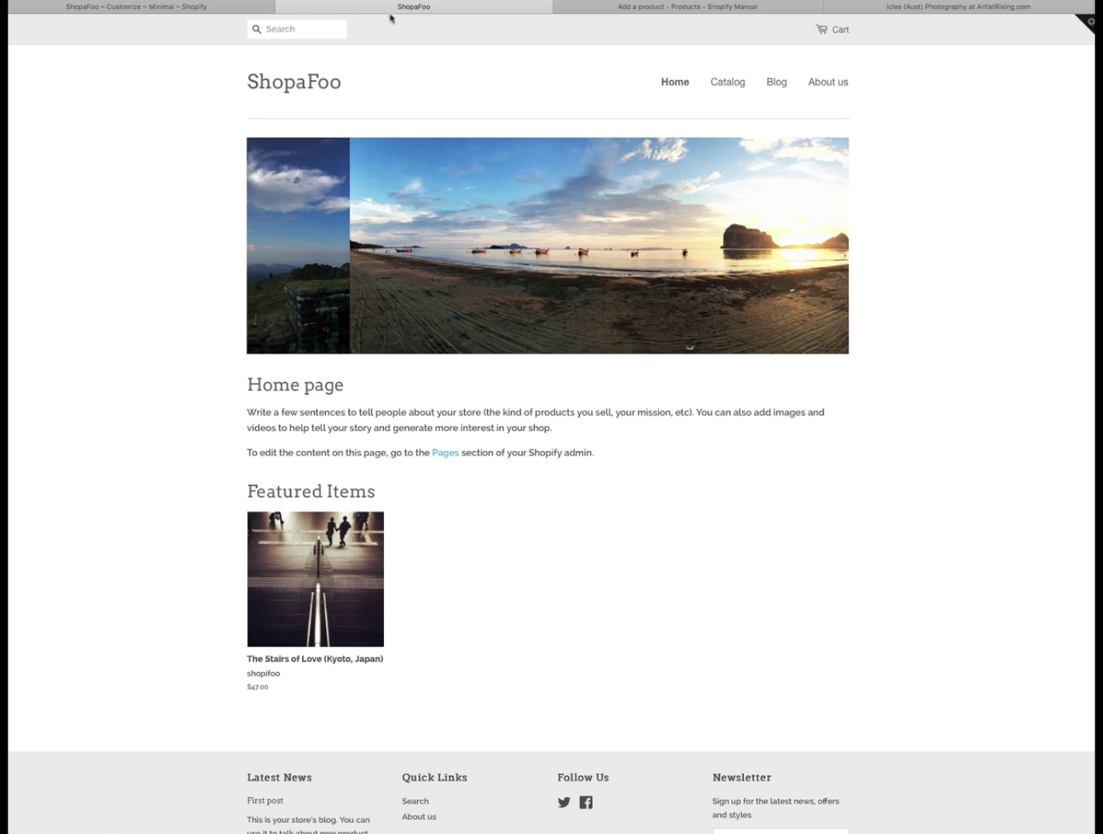
click(163, 6)
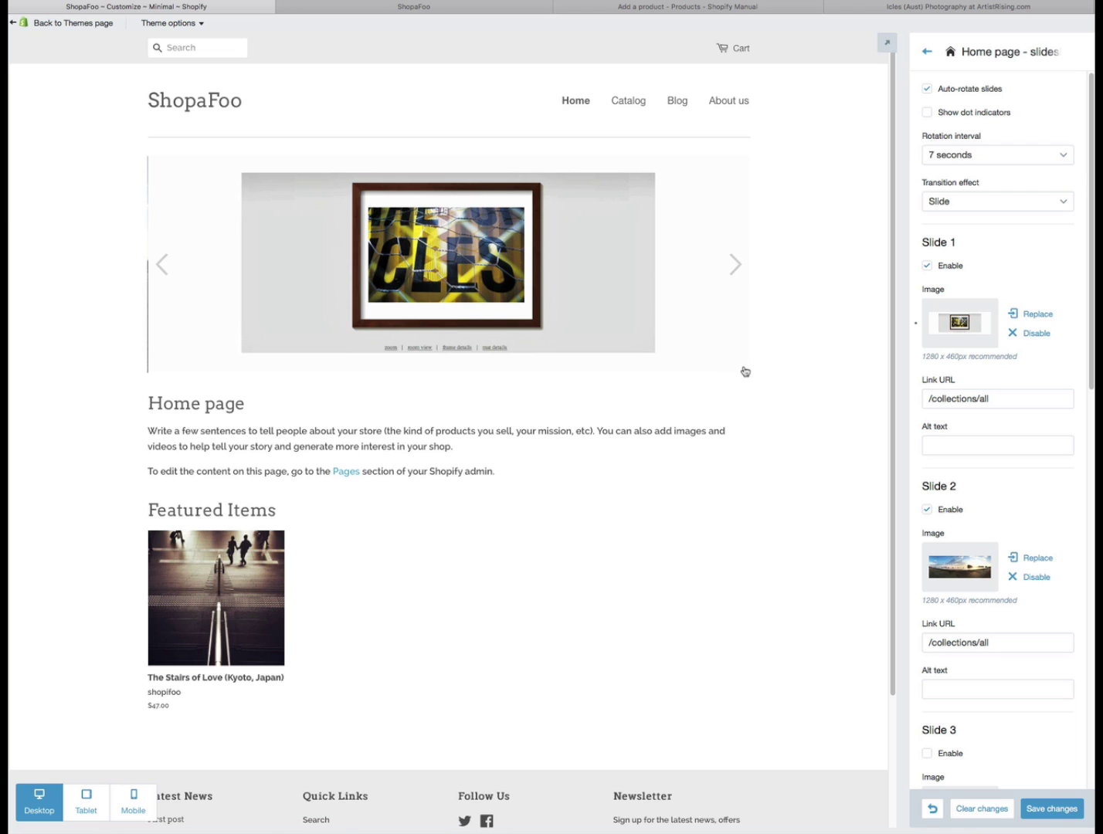
- Set Slide 2's image to shopifoo-1280-460-2-ed.jpg and preview the beach slide
click(1033, 559)
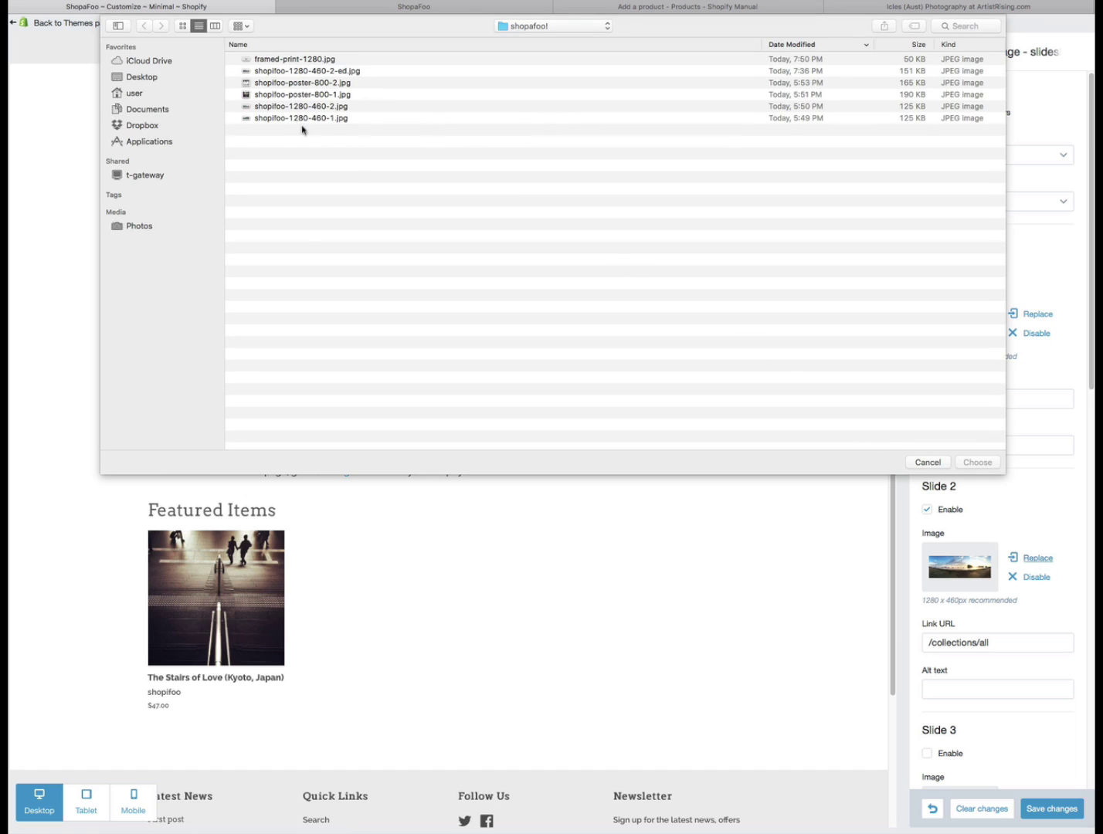
click(294, 72)
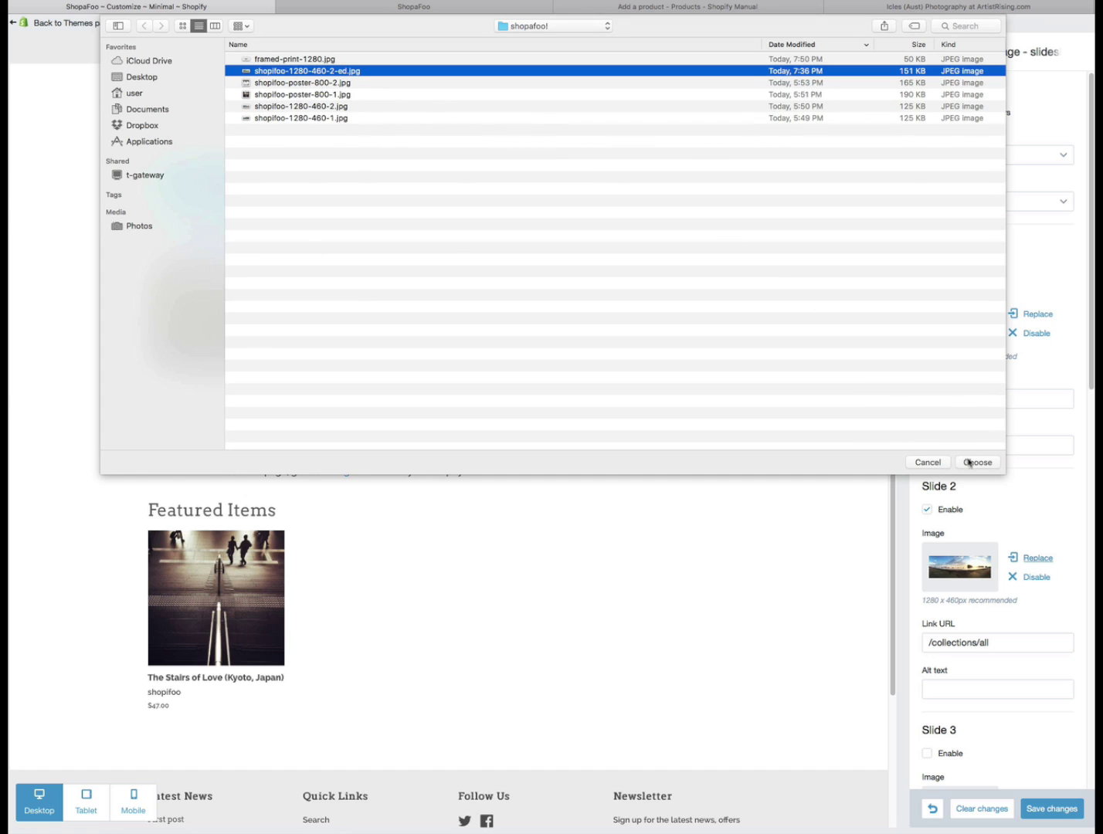
click(975, 462)
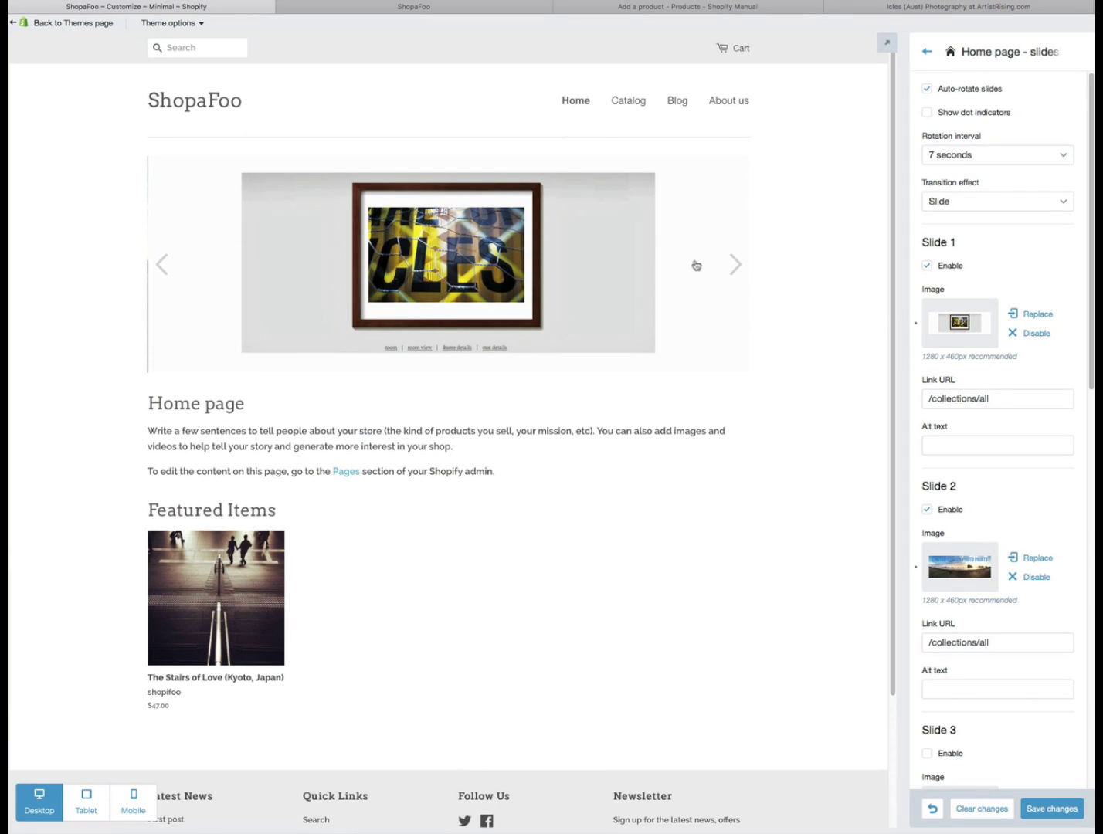
click(738, 264)
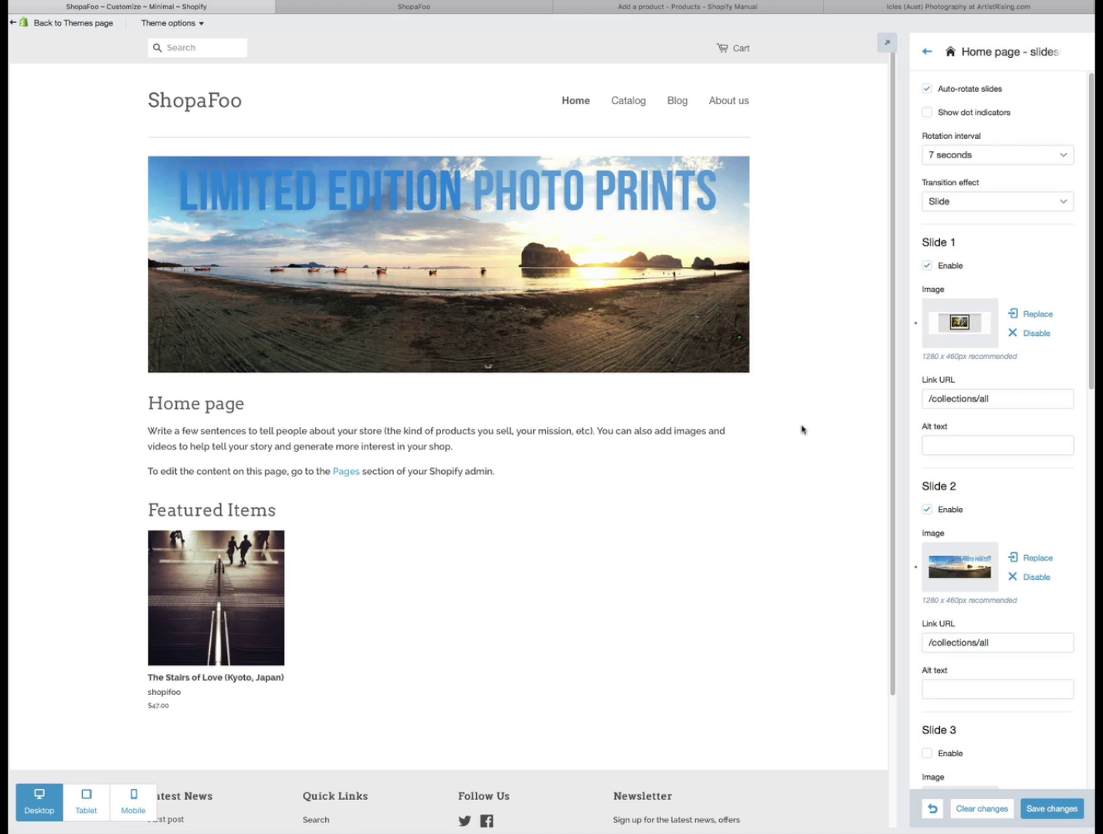
- Reload the live storefront to look for the new slide, then return to the editor
click(408, 8)
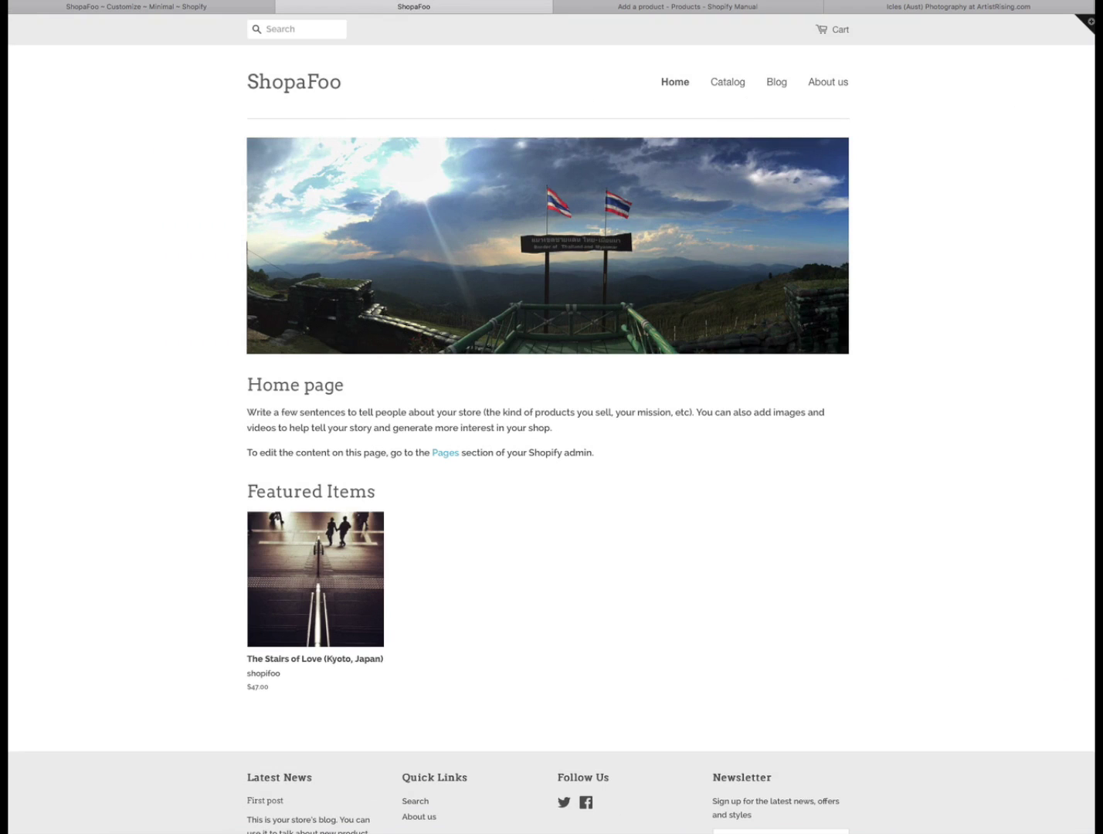
key(super+r)
key(super+r)
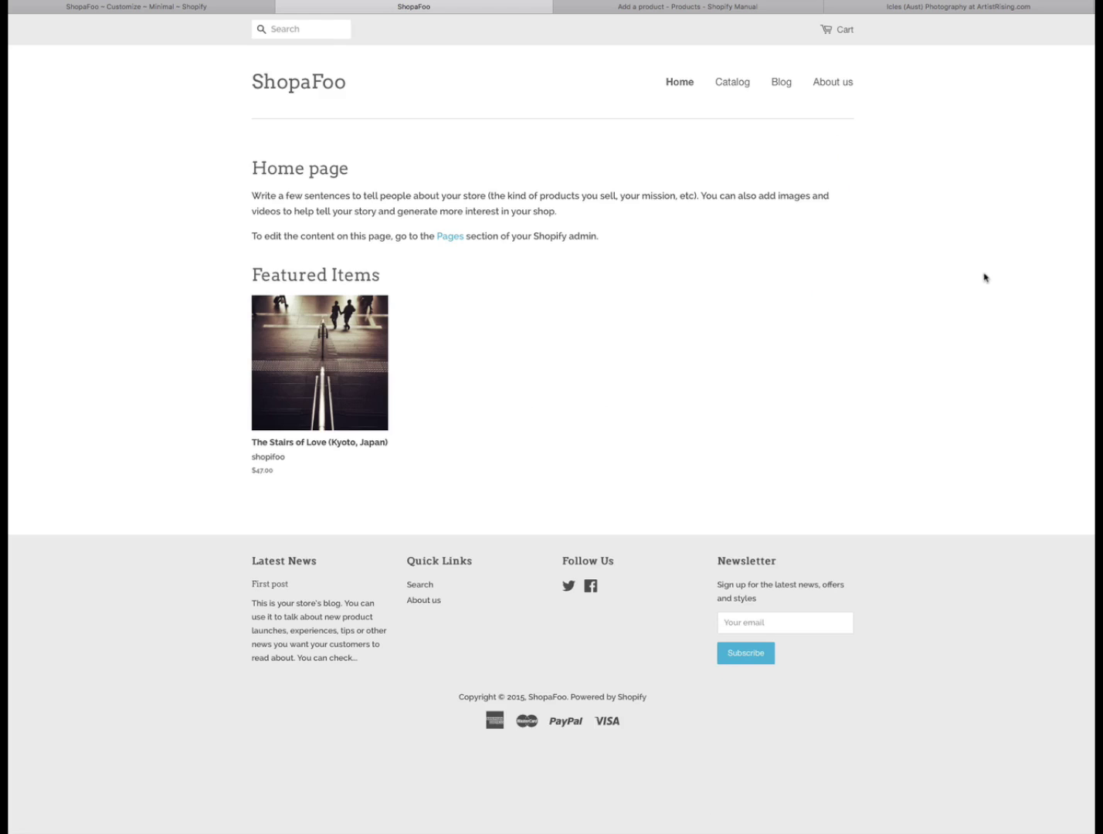
click(177, 8)
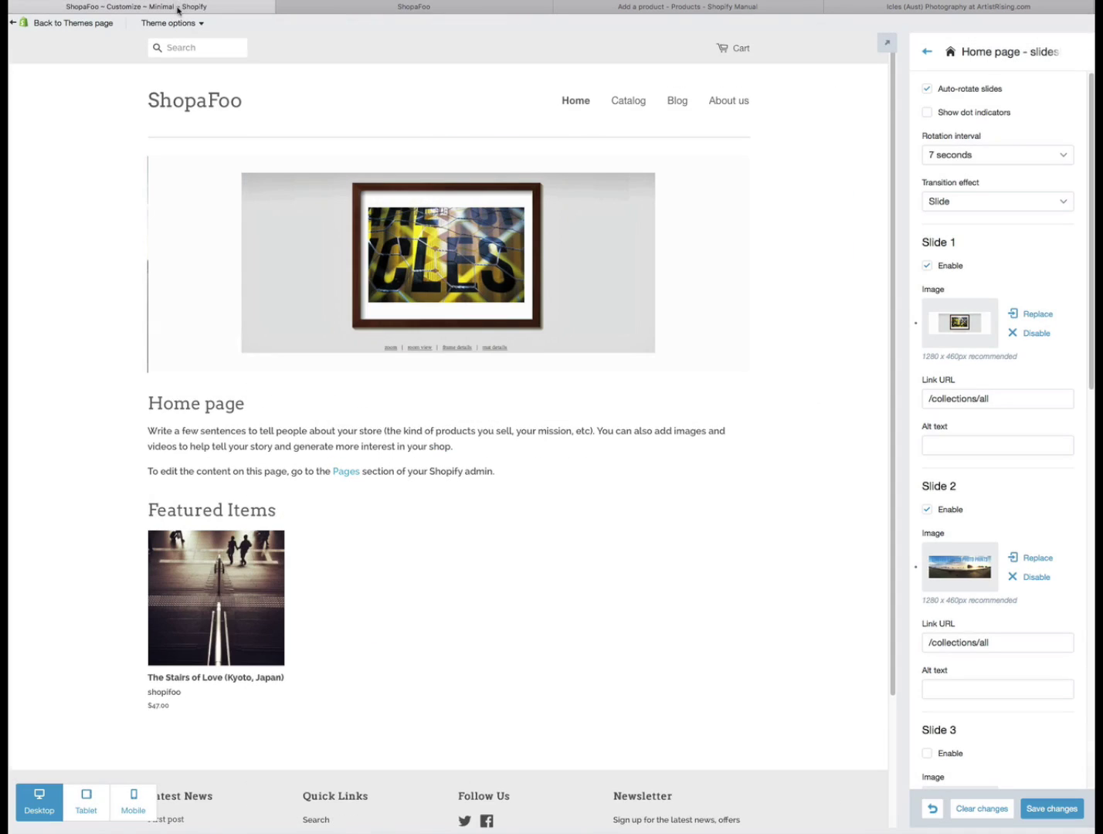
- Save the slideshow and confirm the live storefront shows the beach banner slide
click(1053, 809)
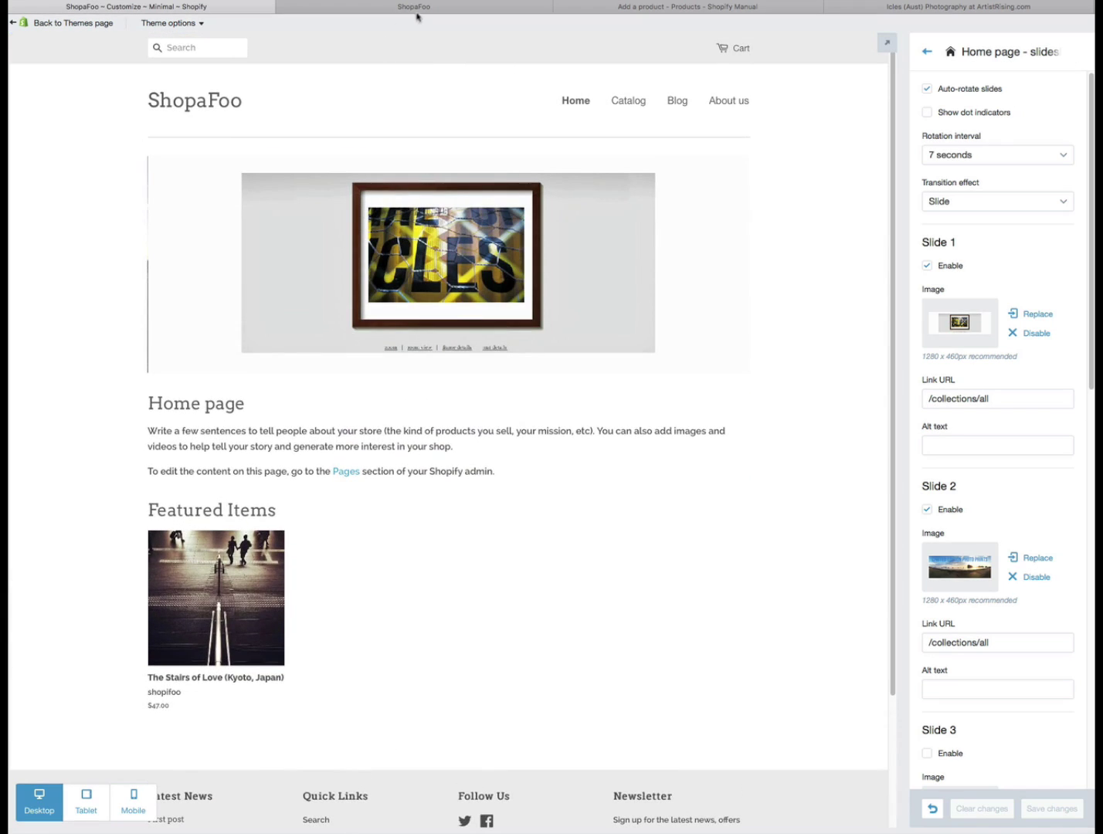
click(429, 7)
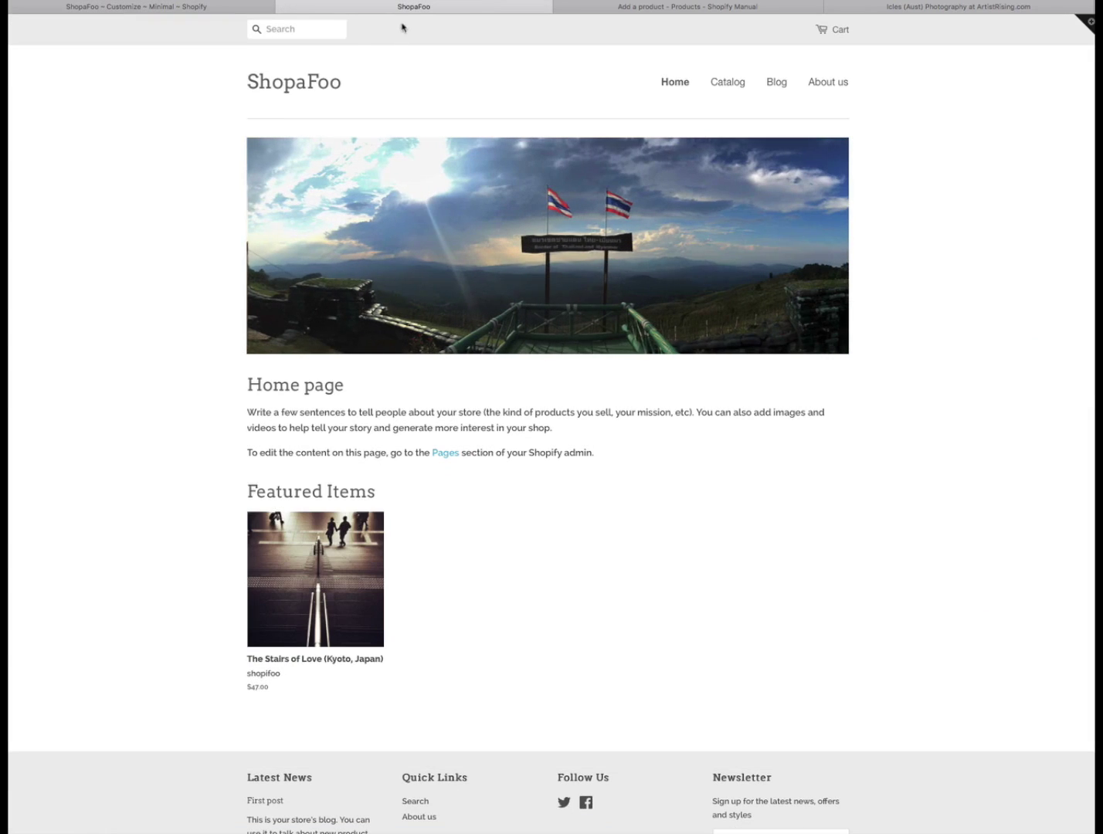
key(super+r)
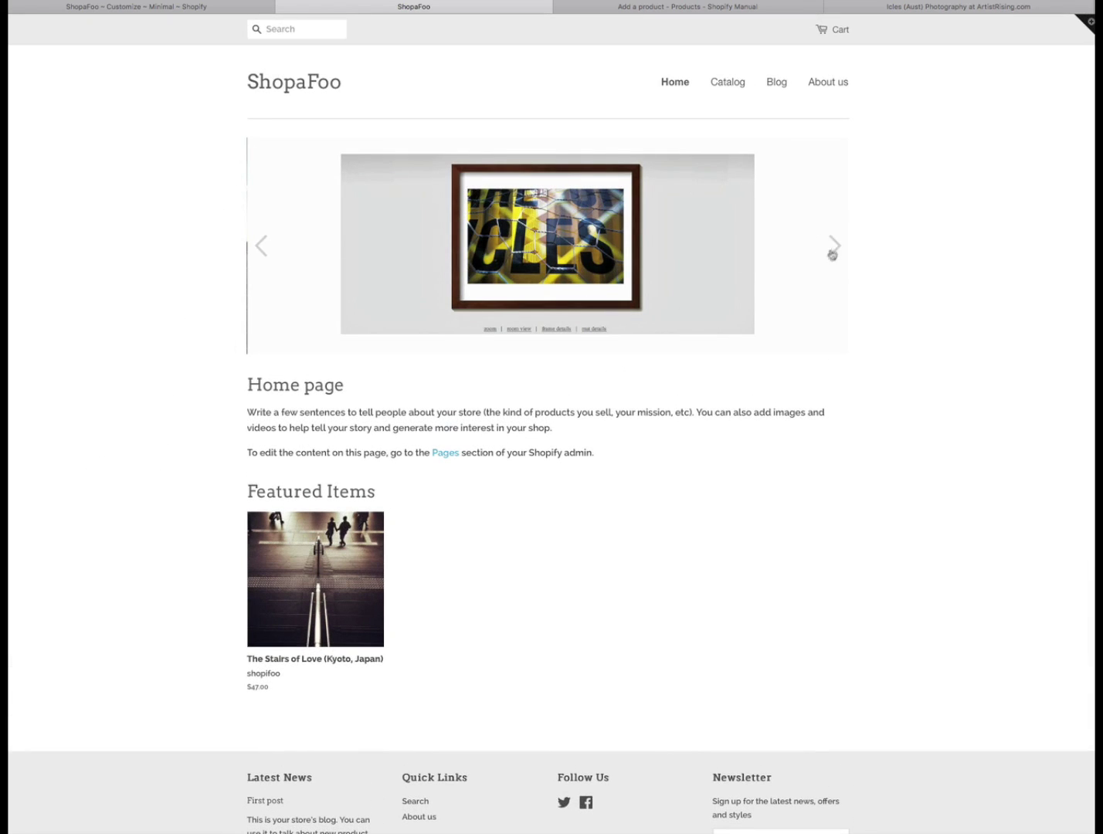
click(836, 248)
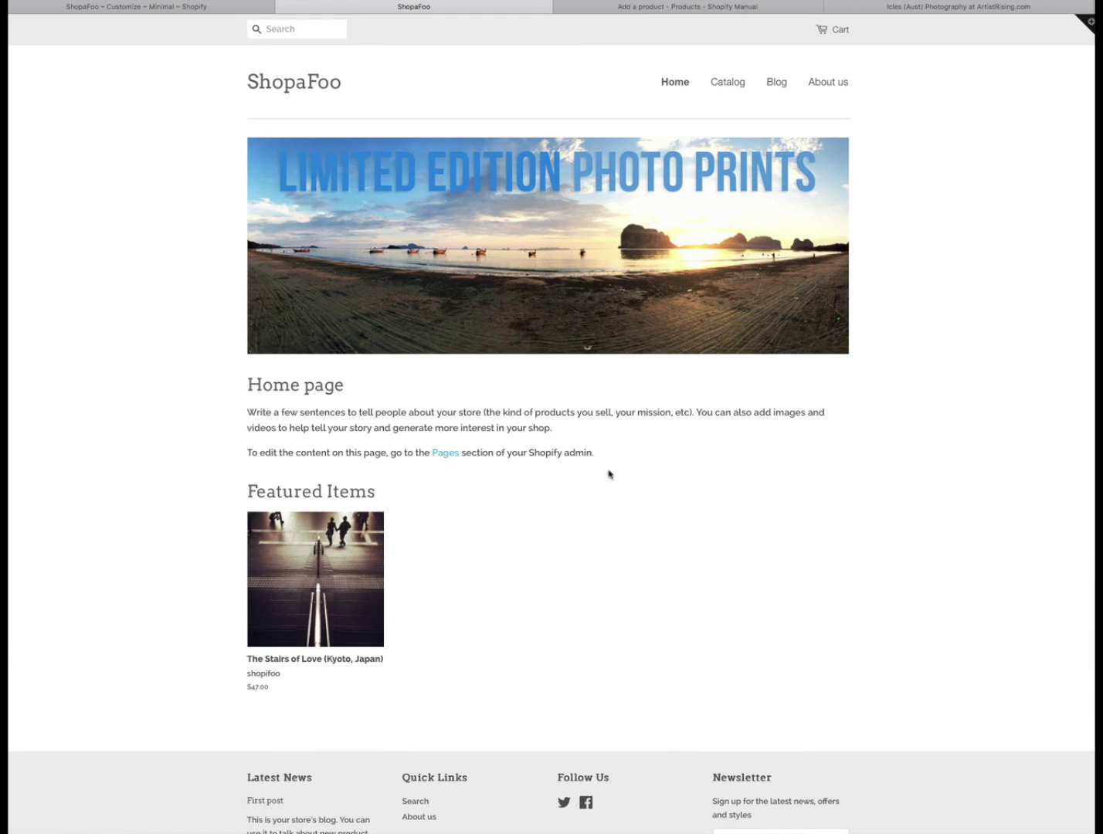
mouse_move(482, 222)
- Preview the framed print slide in the editor, then open the admin Products list
click(232, 6)
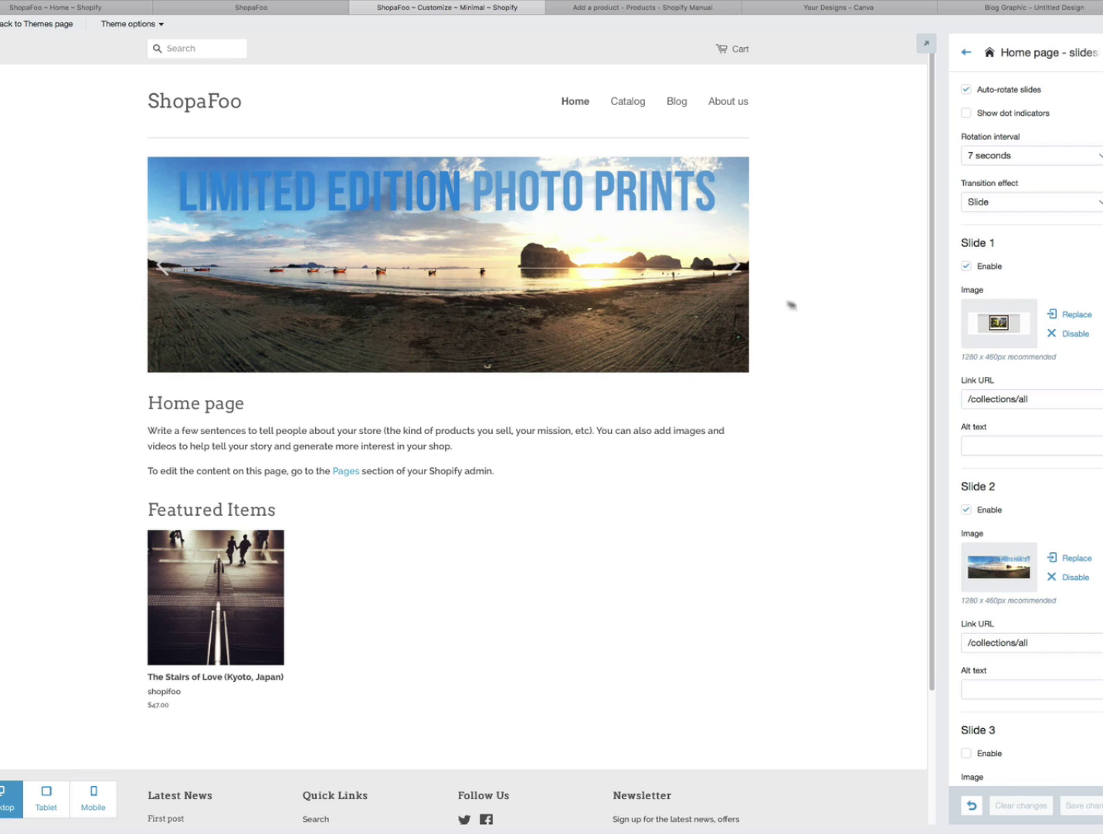
click(737, 267)
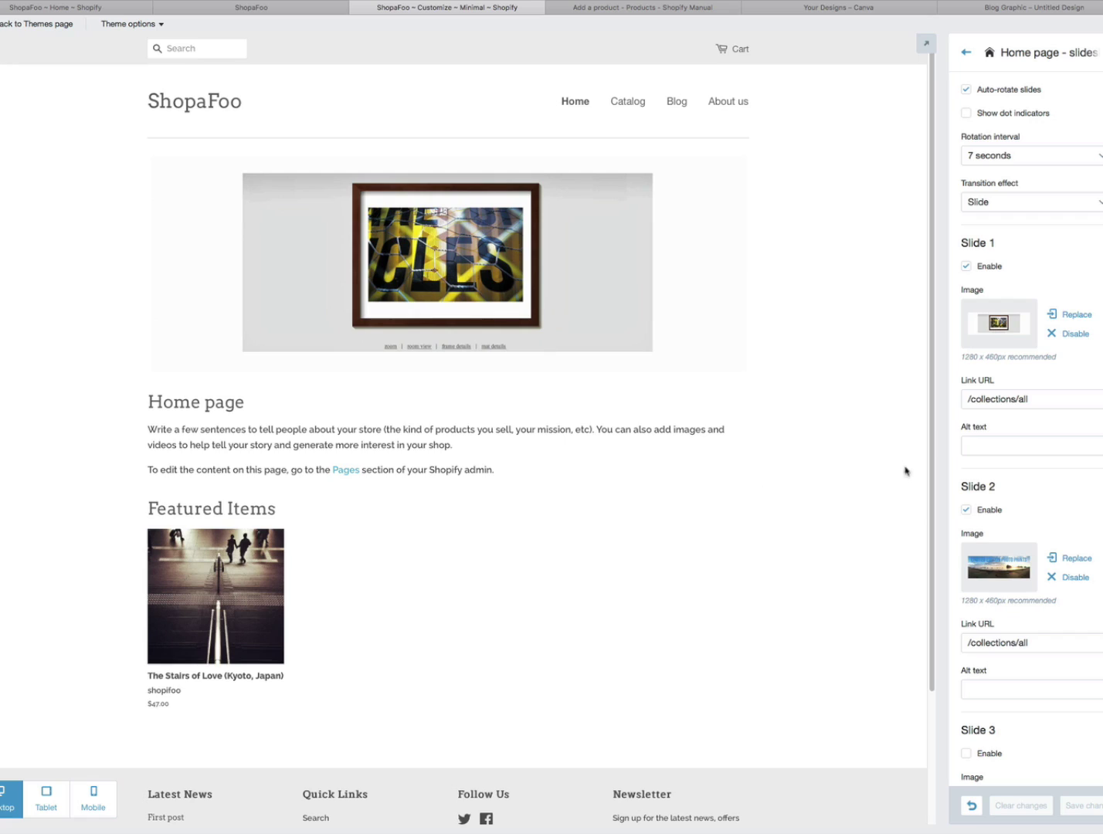
click(60, 9)
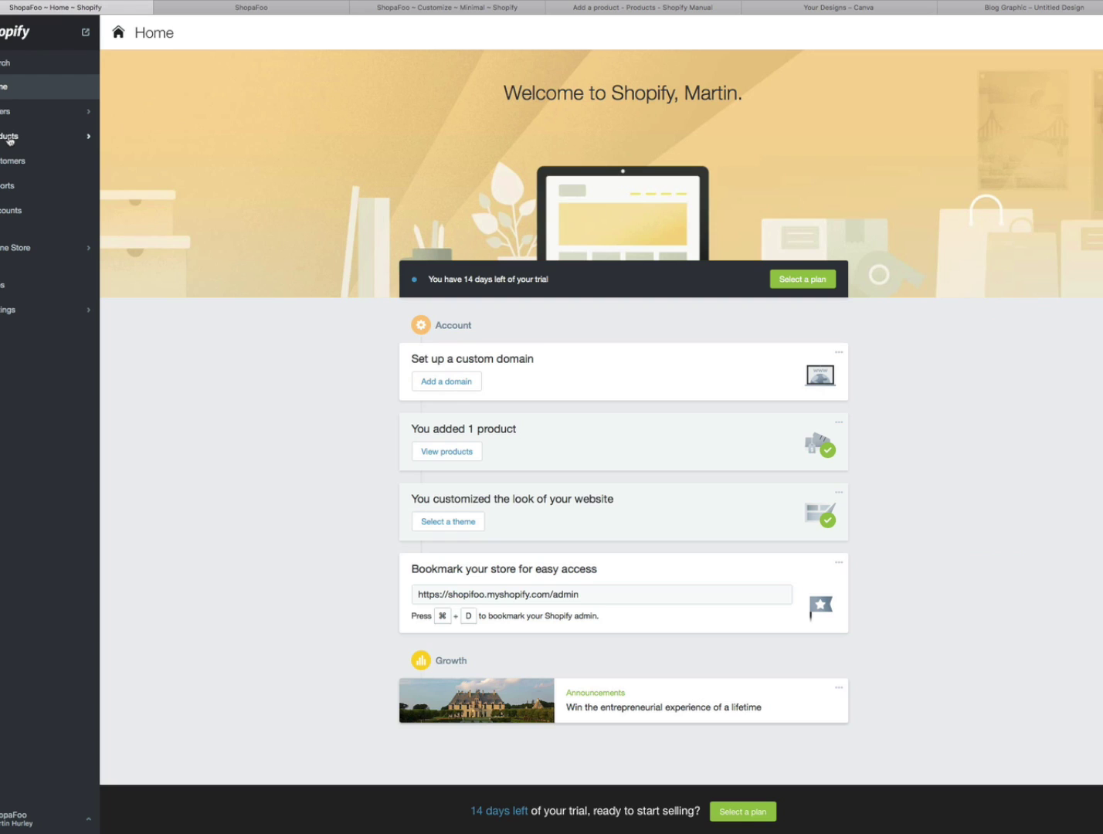
click(10, 140)
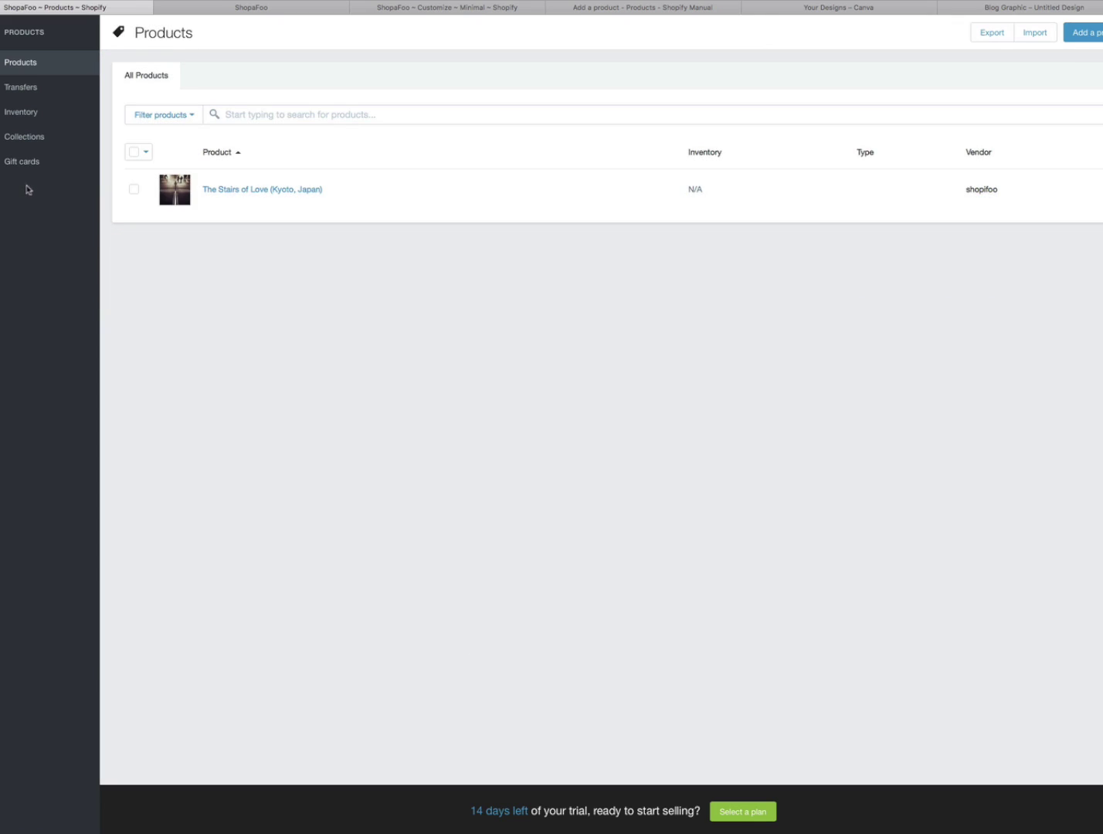
- Start a new product and upload shopifoo-poster-800-2.jpg as its image
mouse_move(2, 167)
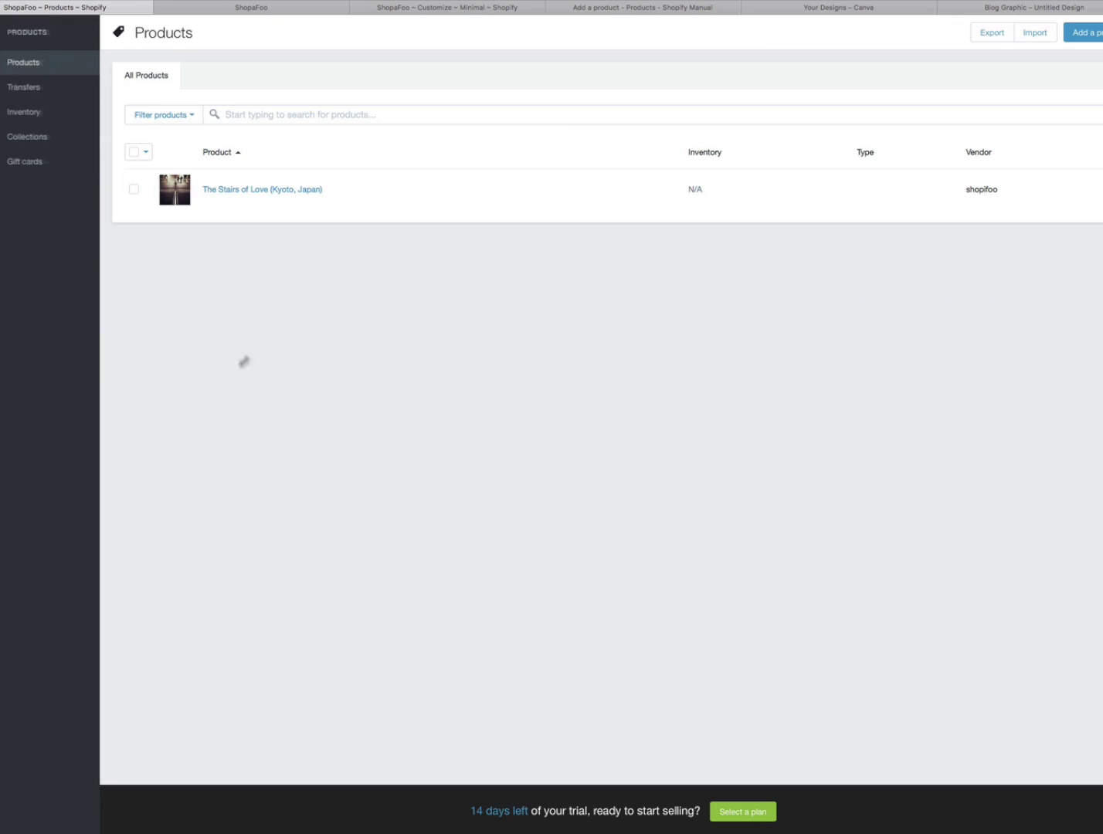
click(1099, 32)
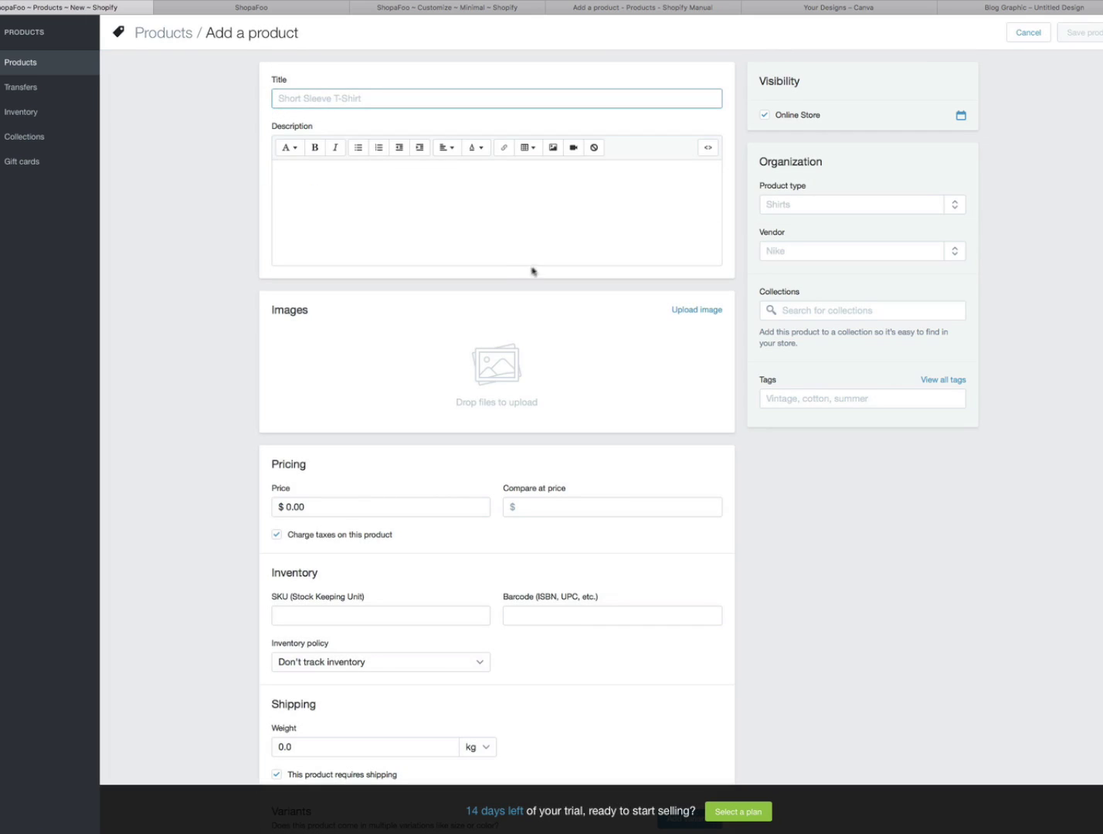
click(687, 328)
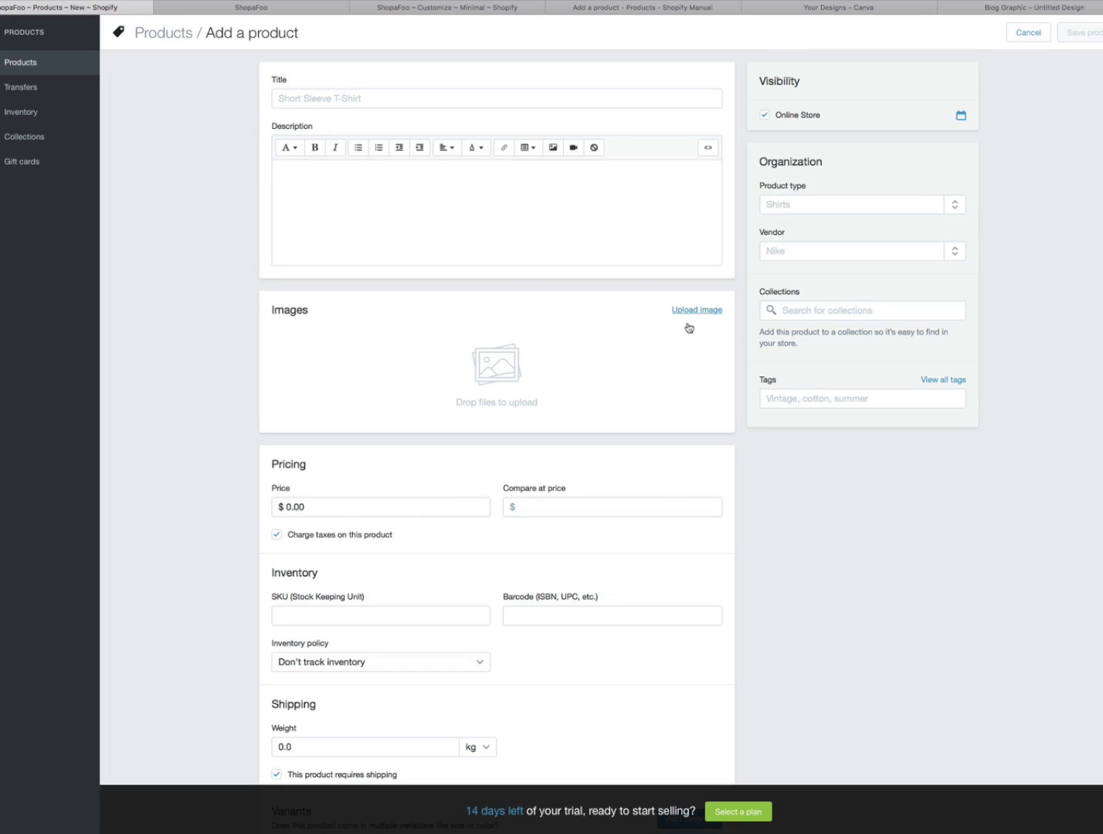
click(689, 326)
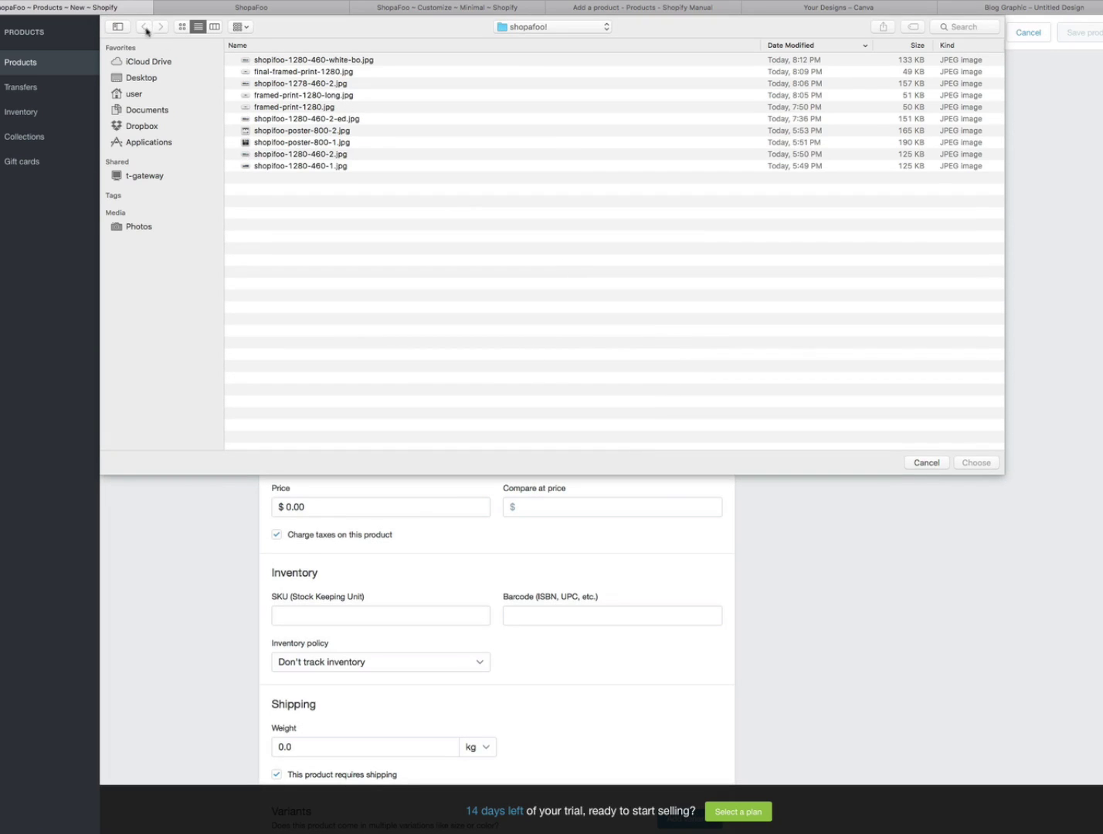
click(181, 27)
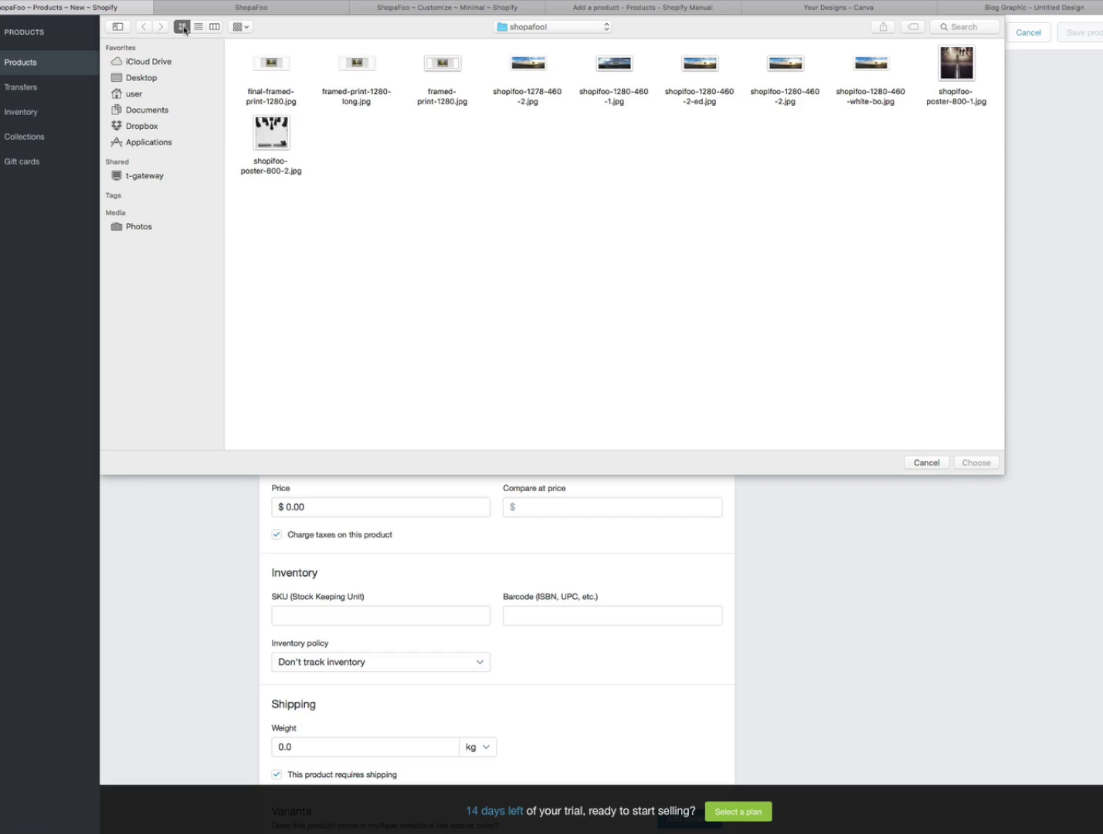
click(278, 128)
click(975, 463)
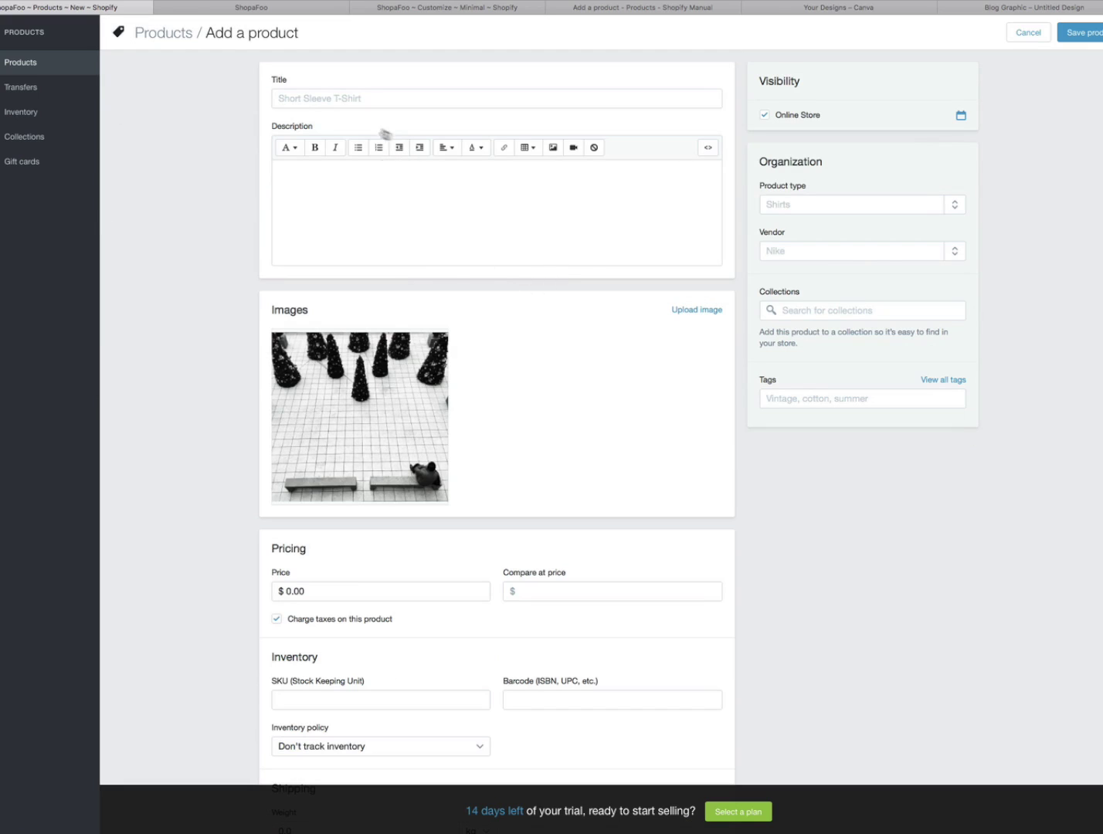
- Enter the title 'Christmas in Osaka, Japan', a short description and price 47.00
click(314, 99)
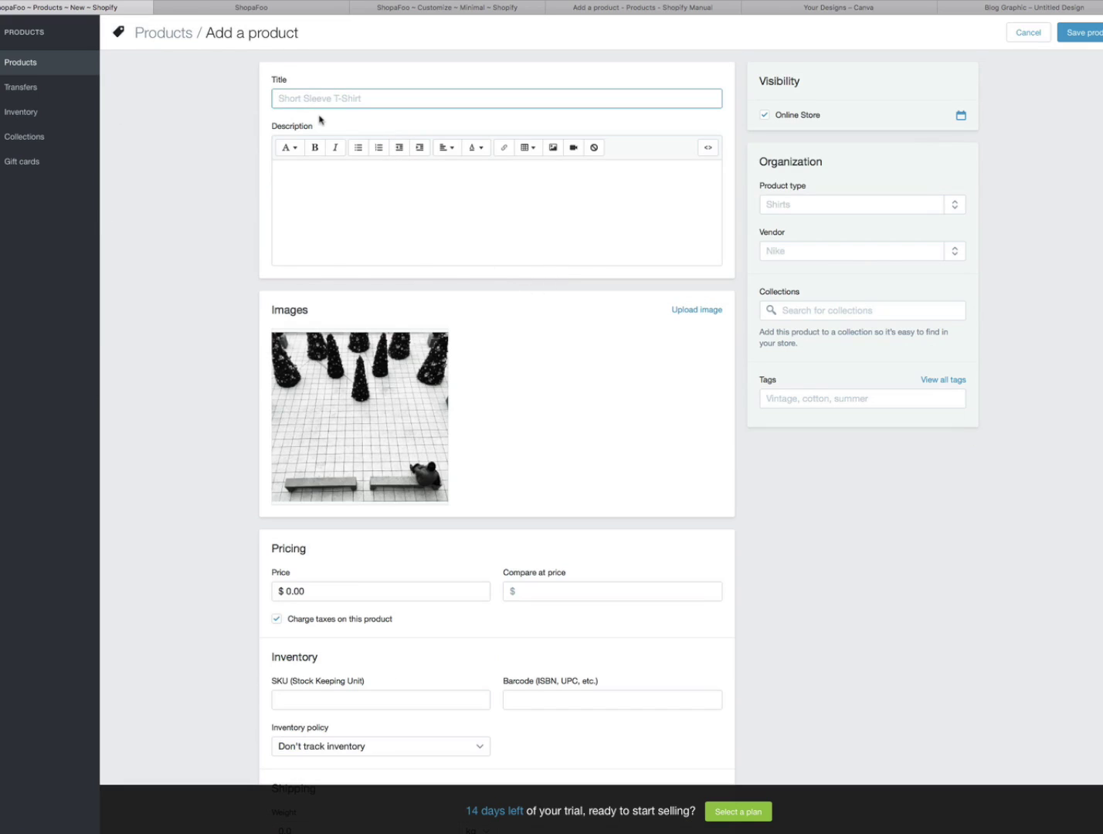
text(Christmas in Osaka, Japan)
click(379, 200)
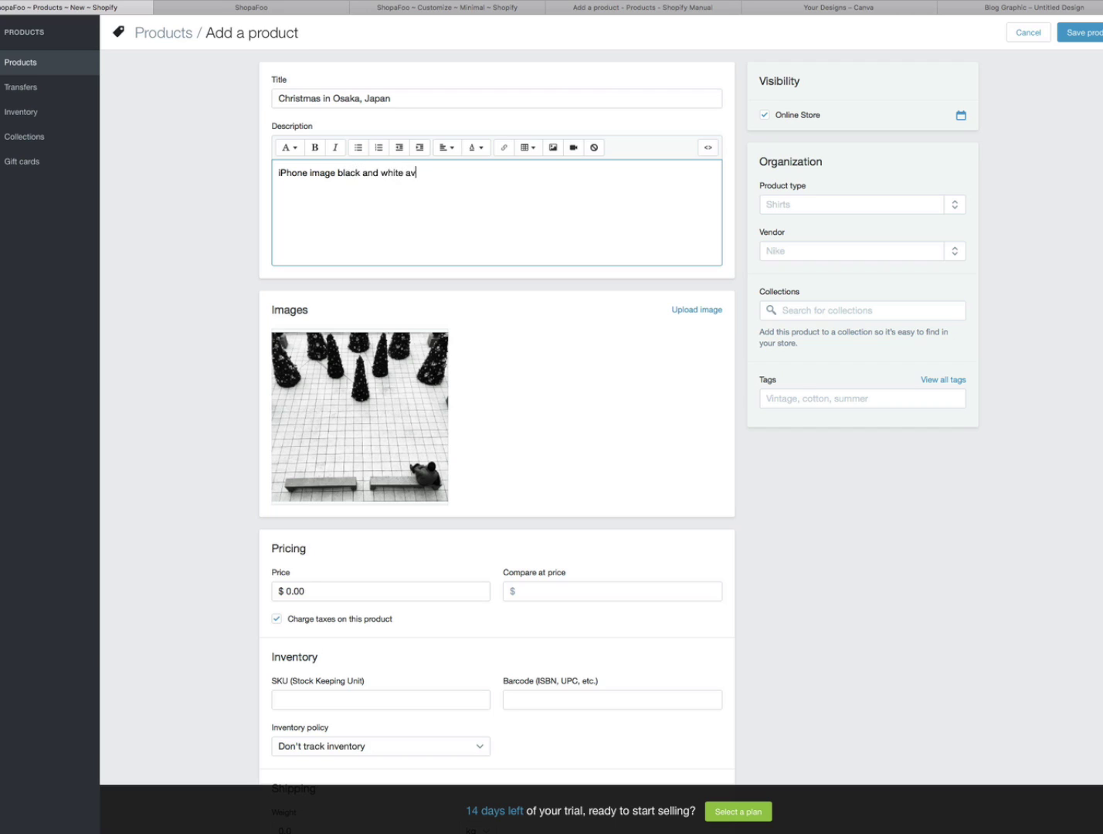
text(umerous sizes from Japan.)
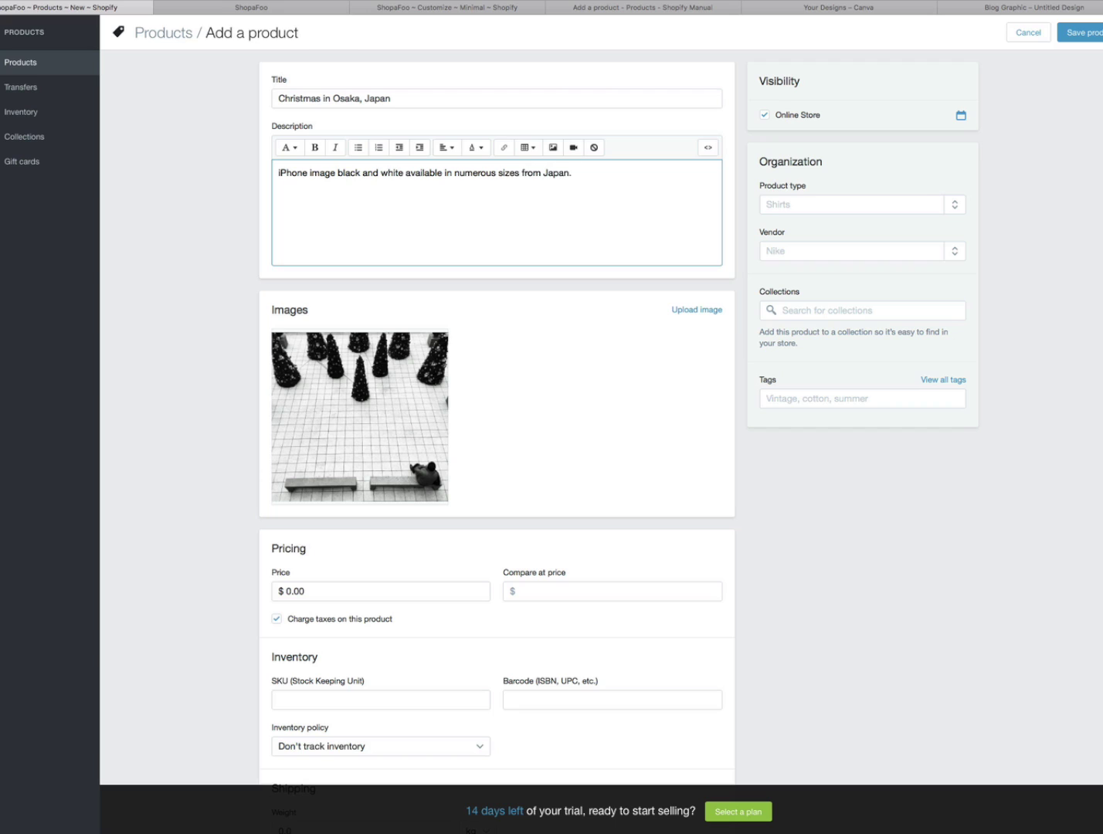
click(295, 592)
text(47)
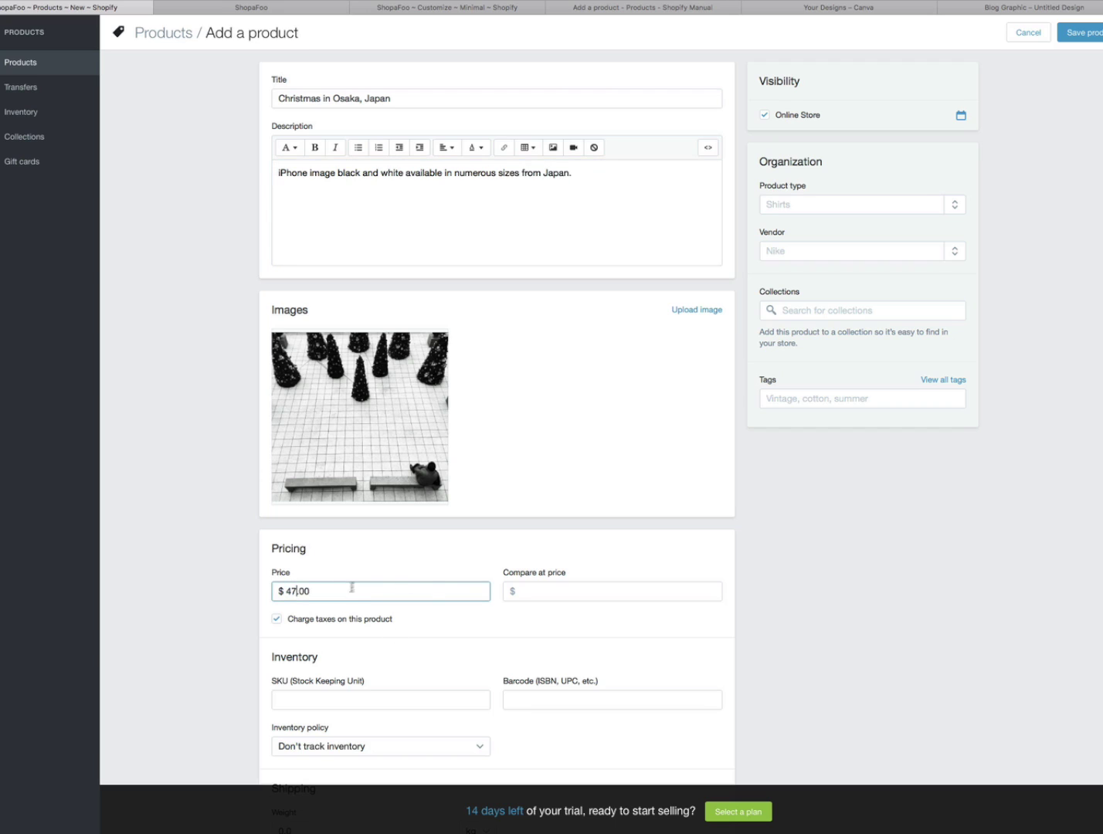
click(802, 610)
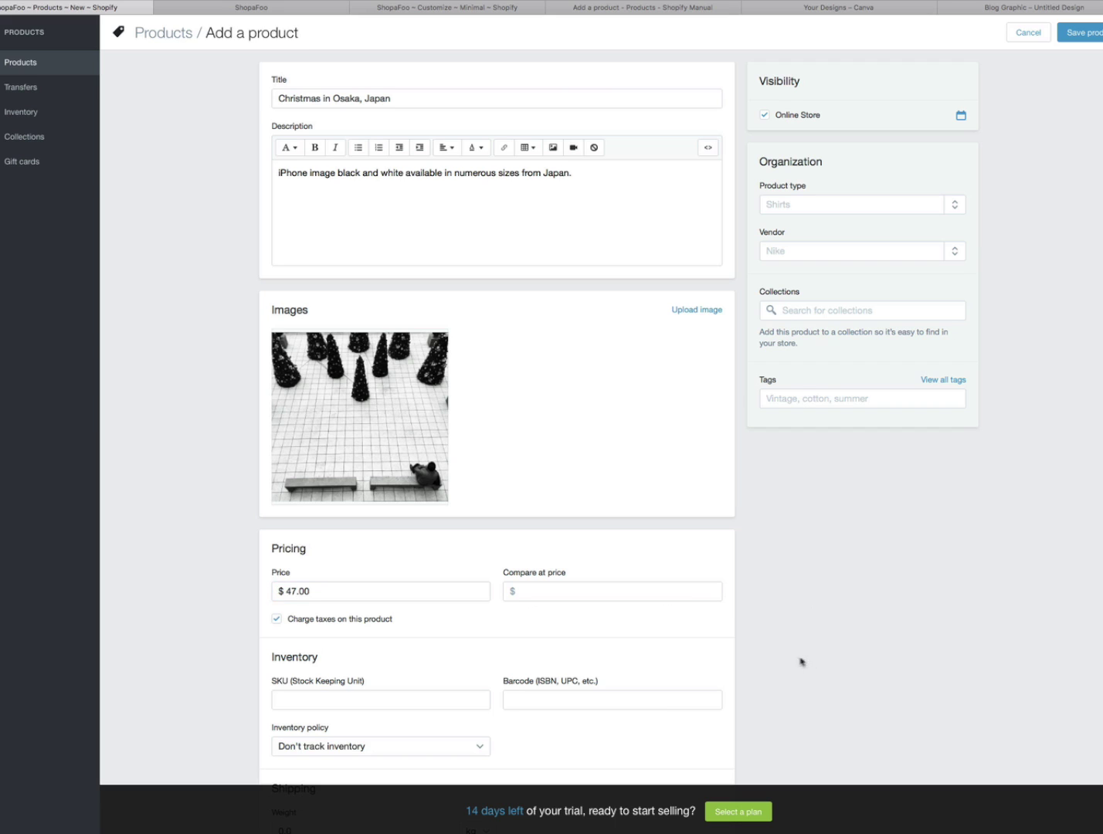
- Tag the product japan and begin entering an osaka tag
scroll(858, 432, down, 1)
click(857, 382)
text(japa)
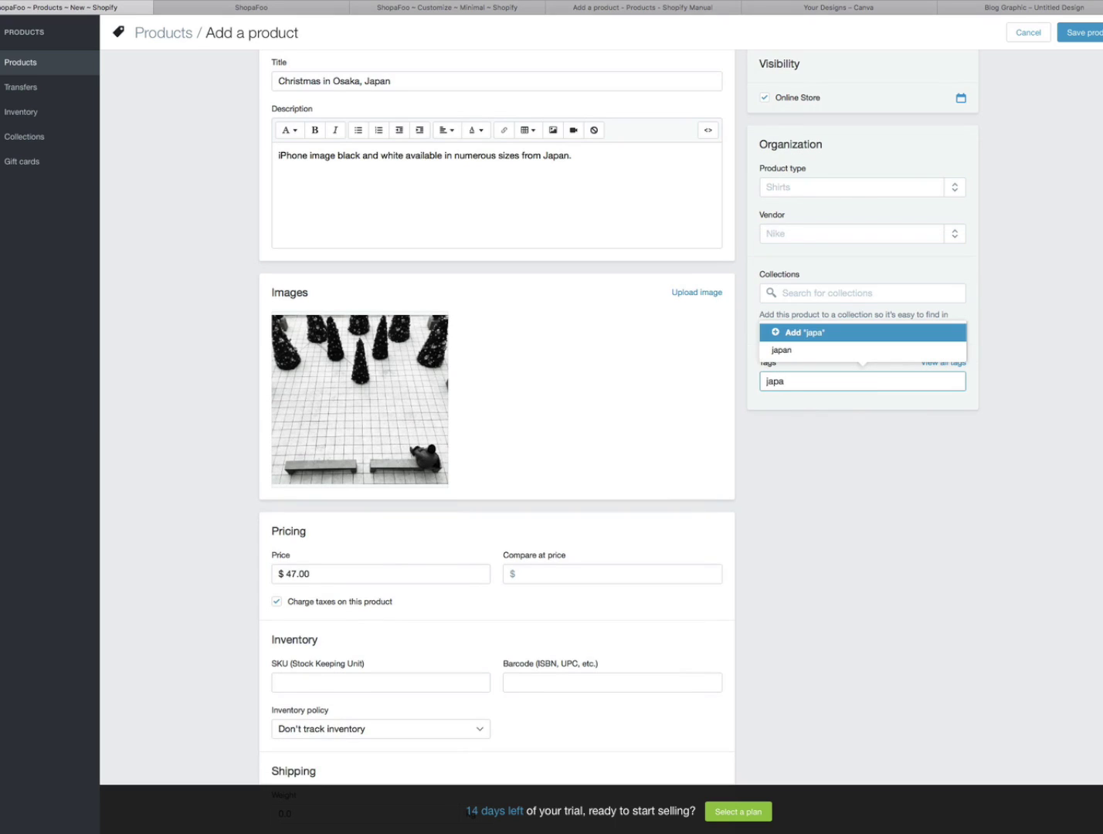
click(795, 354)
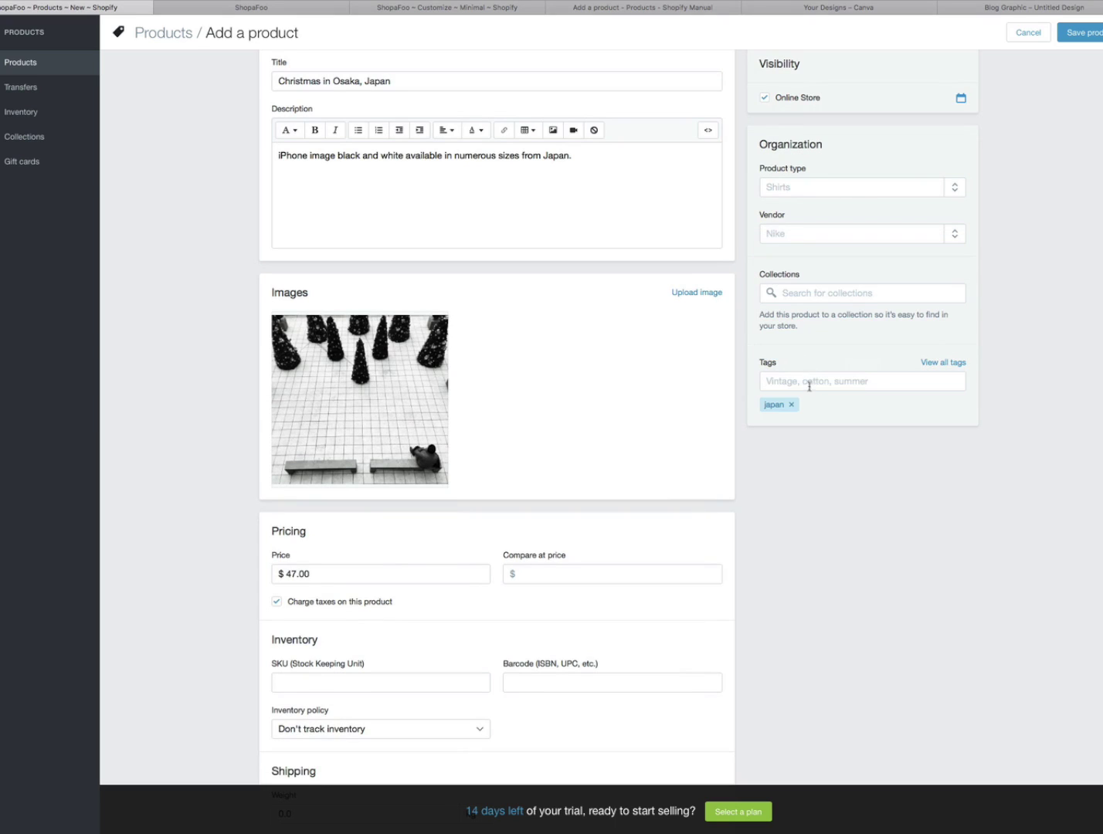
click(812, 384)
text(osaka)
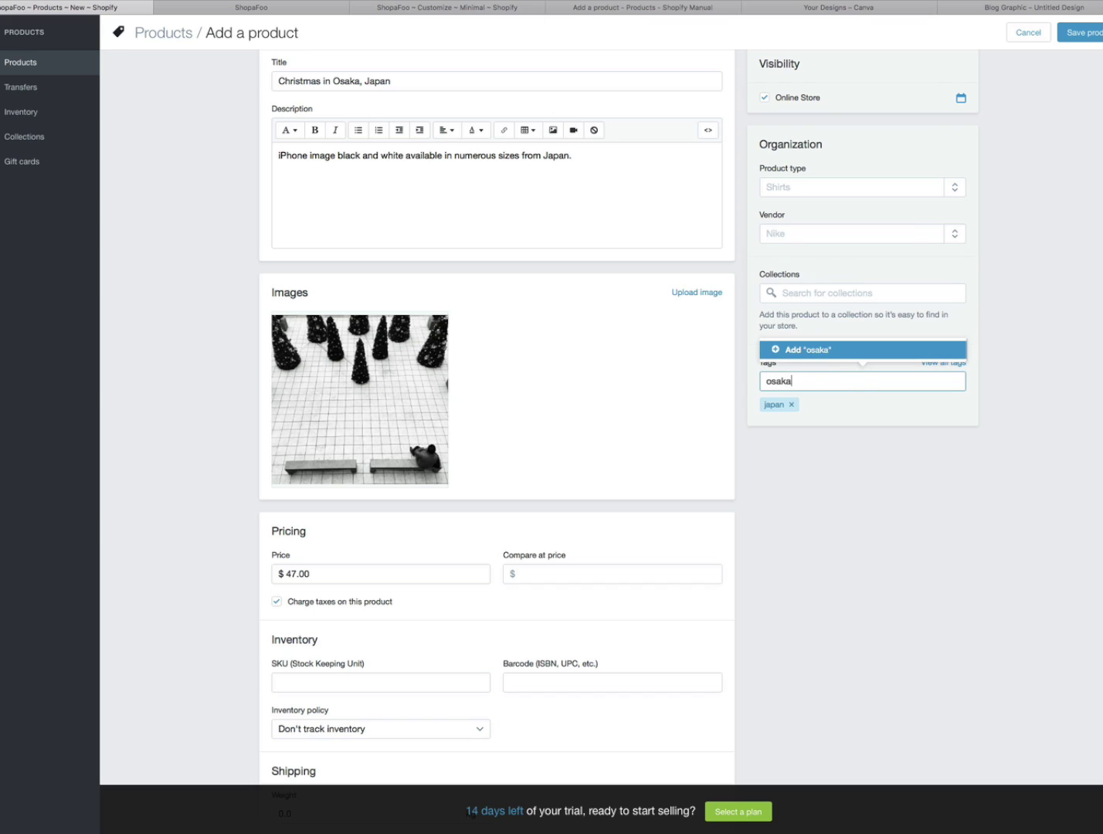
- Add the osaka tag and set the shipping weight to 1.0 kg
key(Return)
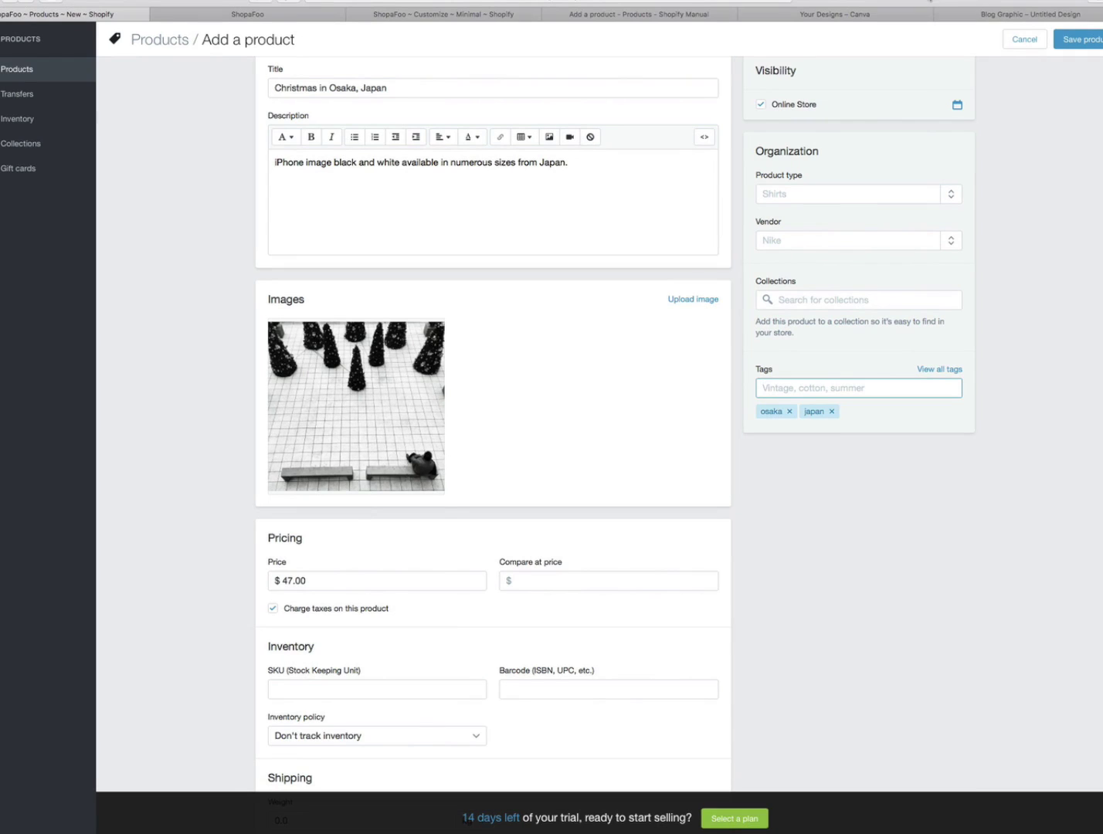
scroll(493, 417, down, 3)
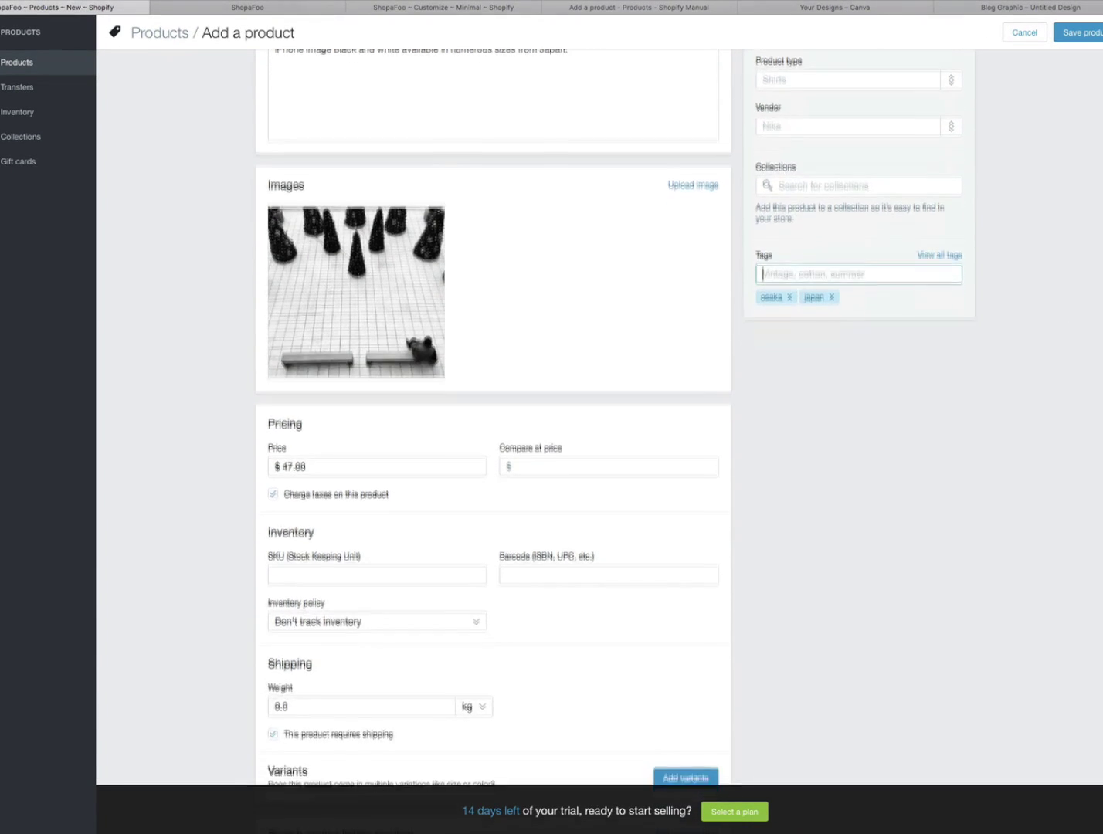
drag(295, 649, 259, 650)
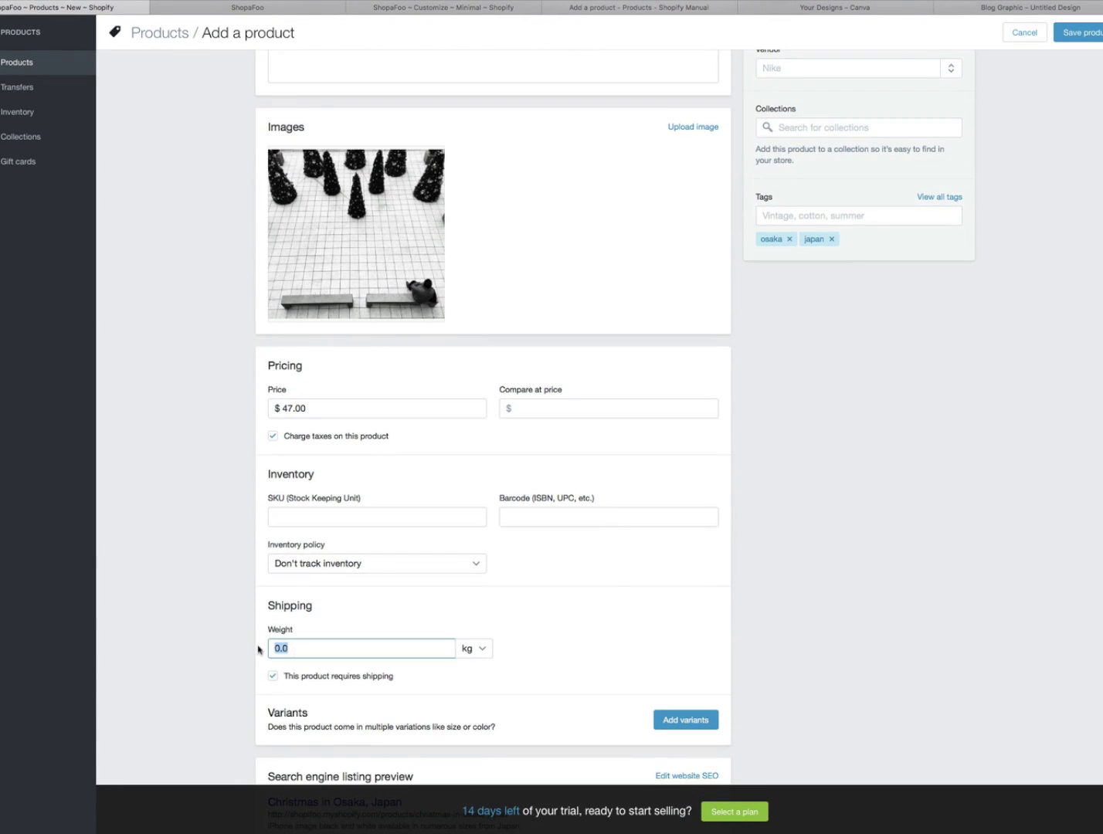
text(1.0)
click(817, 576)
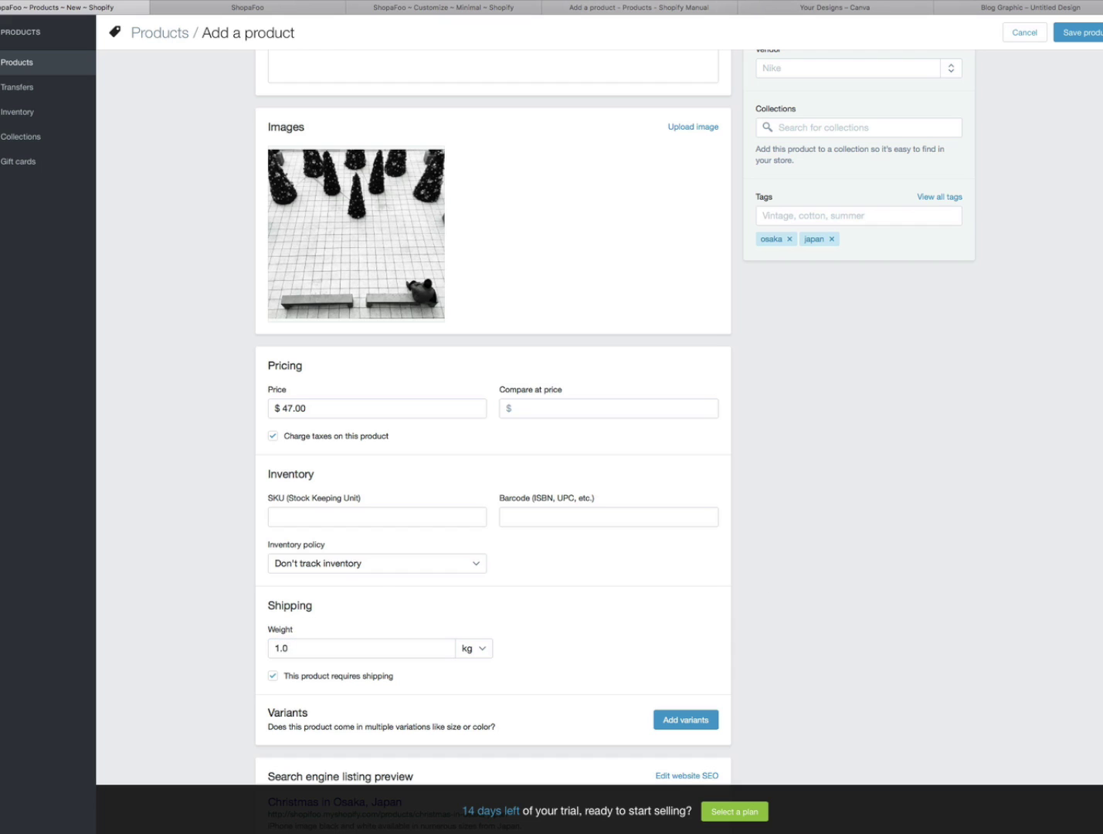
- Open the variant options, then cancel without adding any variants
scroll(1101, 487, down, 3)
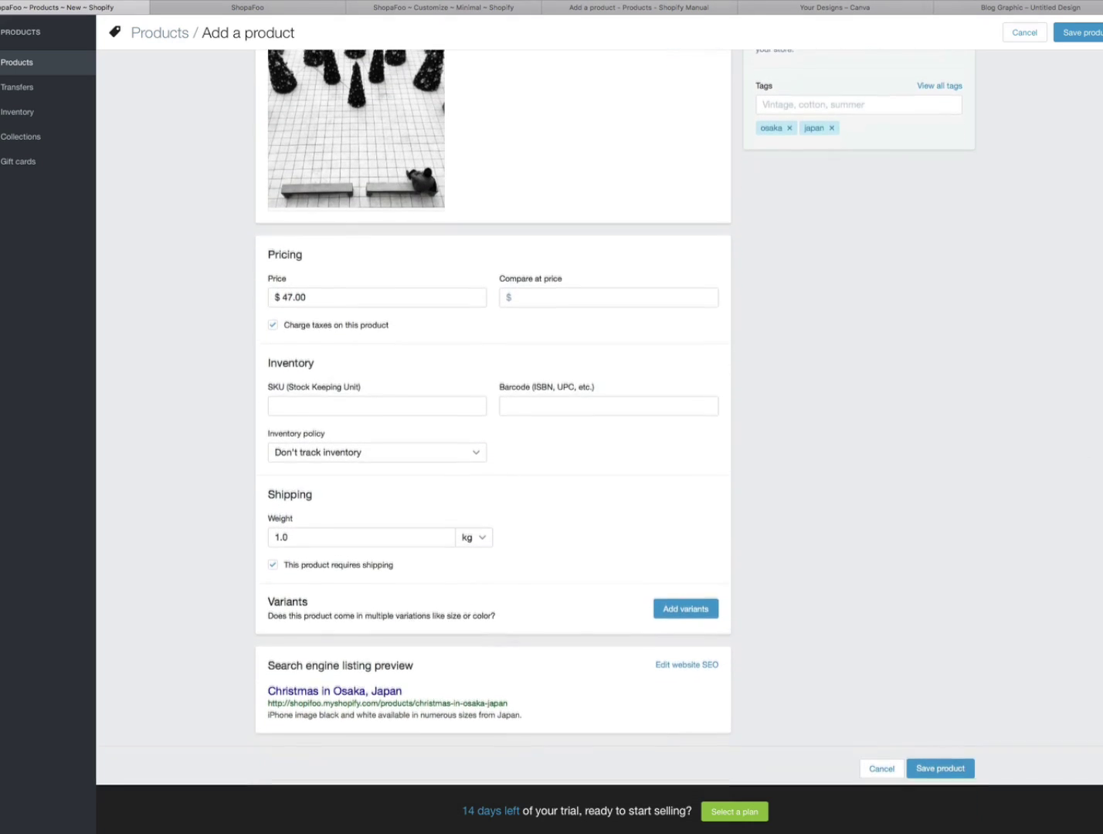
click(687, 602)
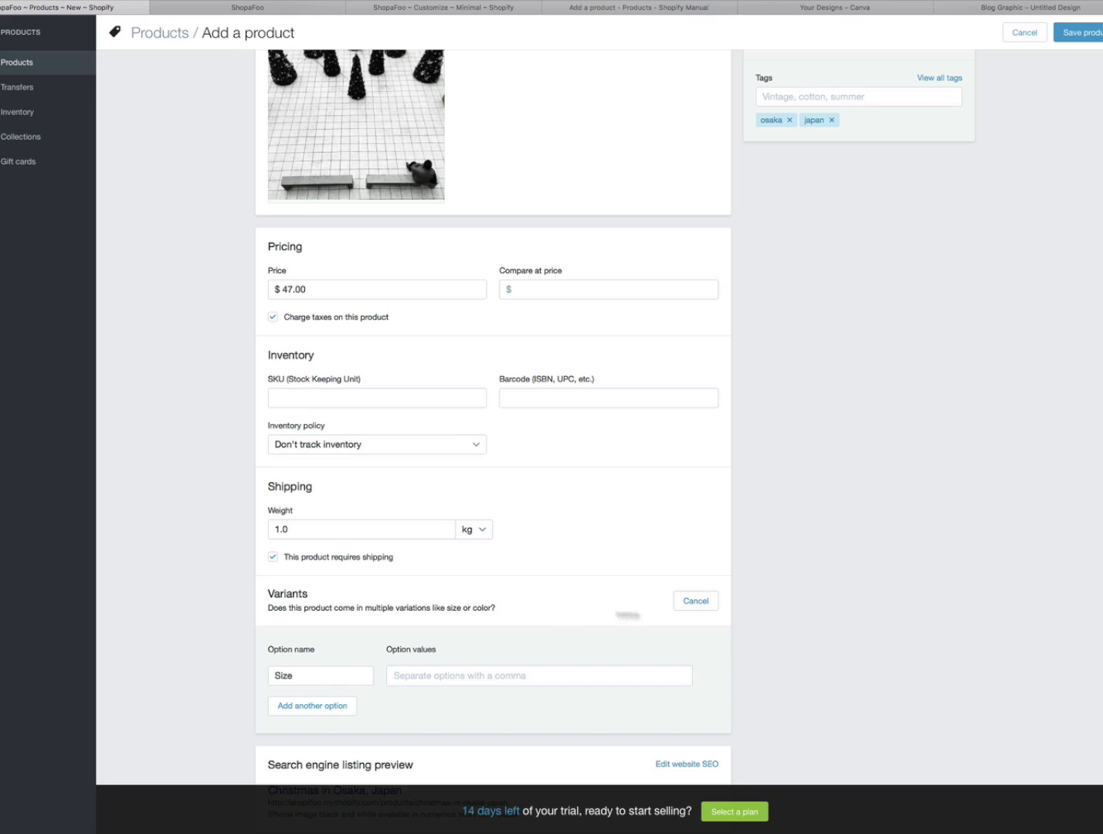
click(690, 600)
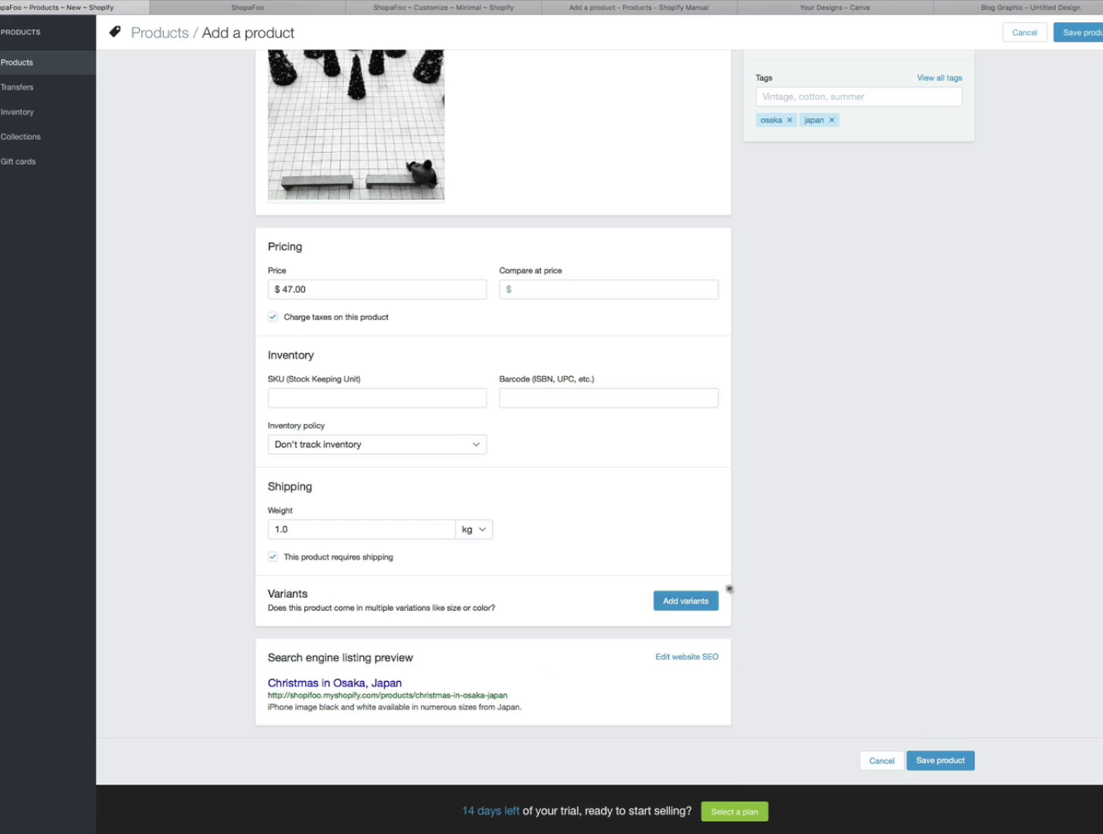
scroll(616, 417, up, 5)
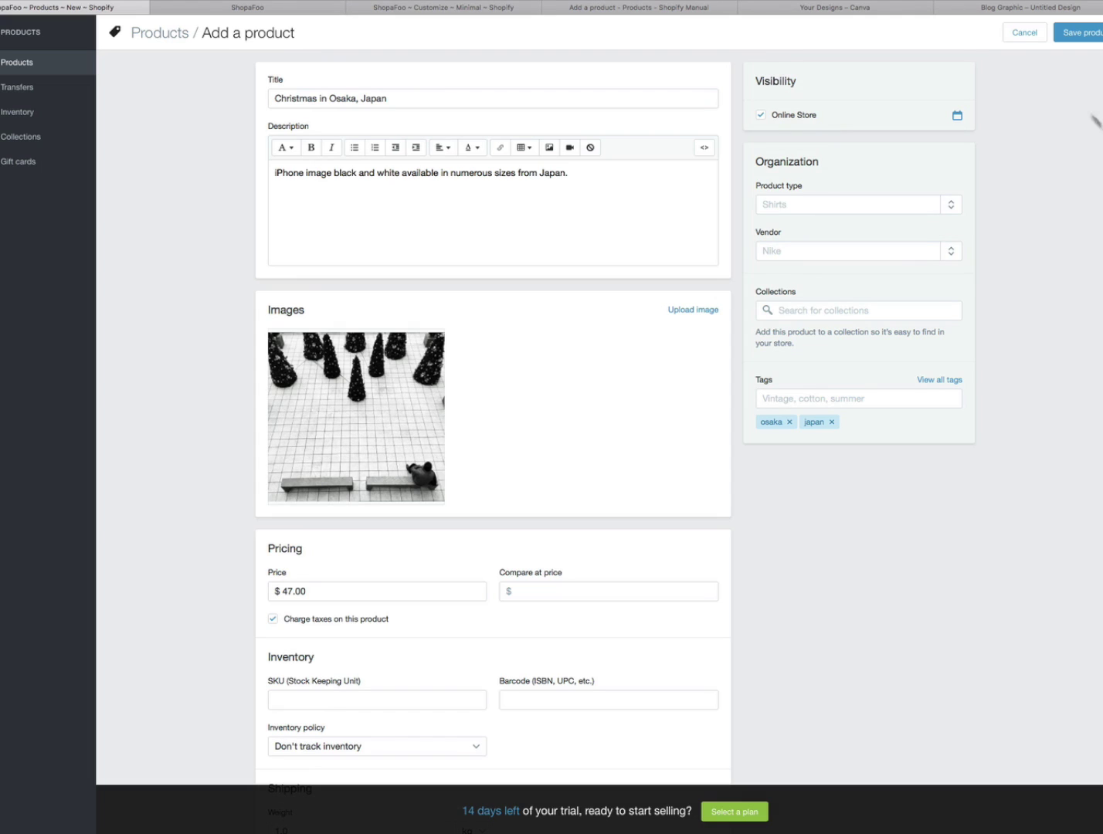
click(624, 10)
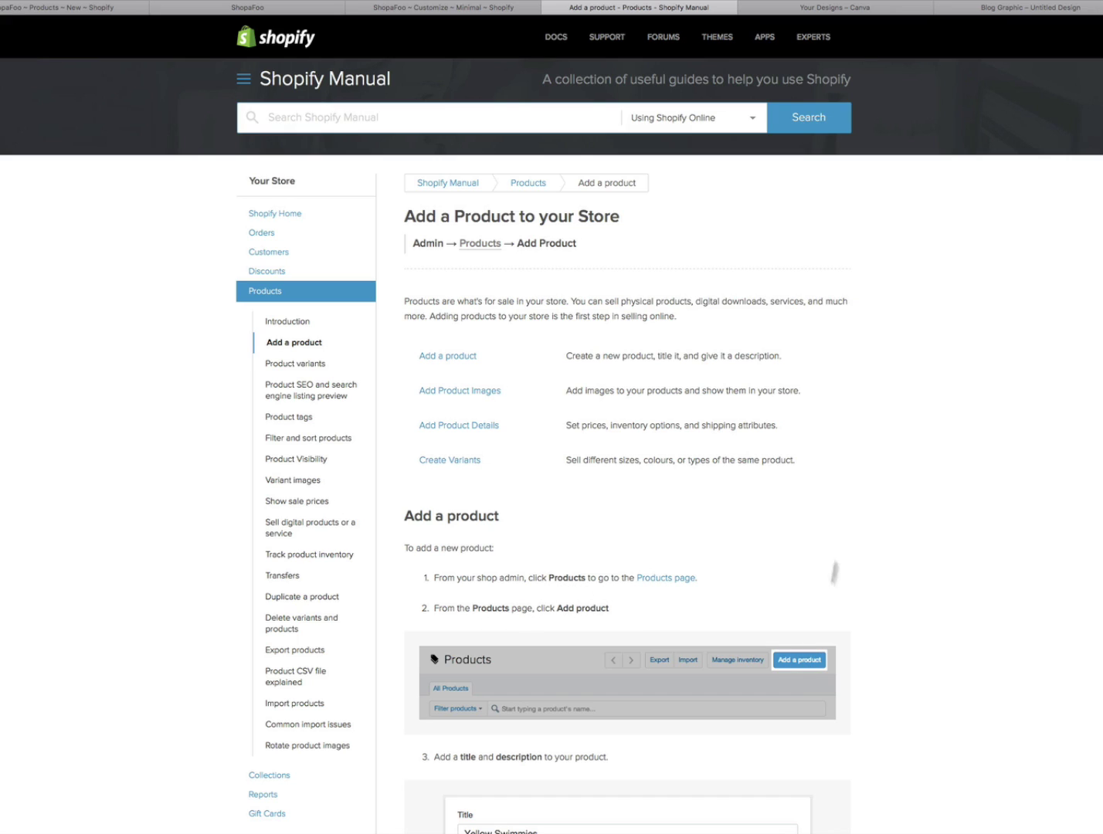
click(248, 8)
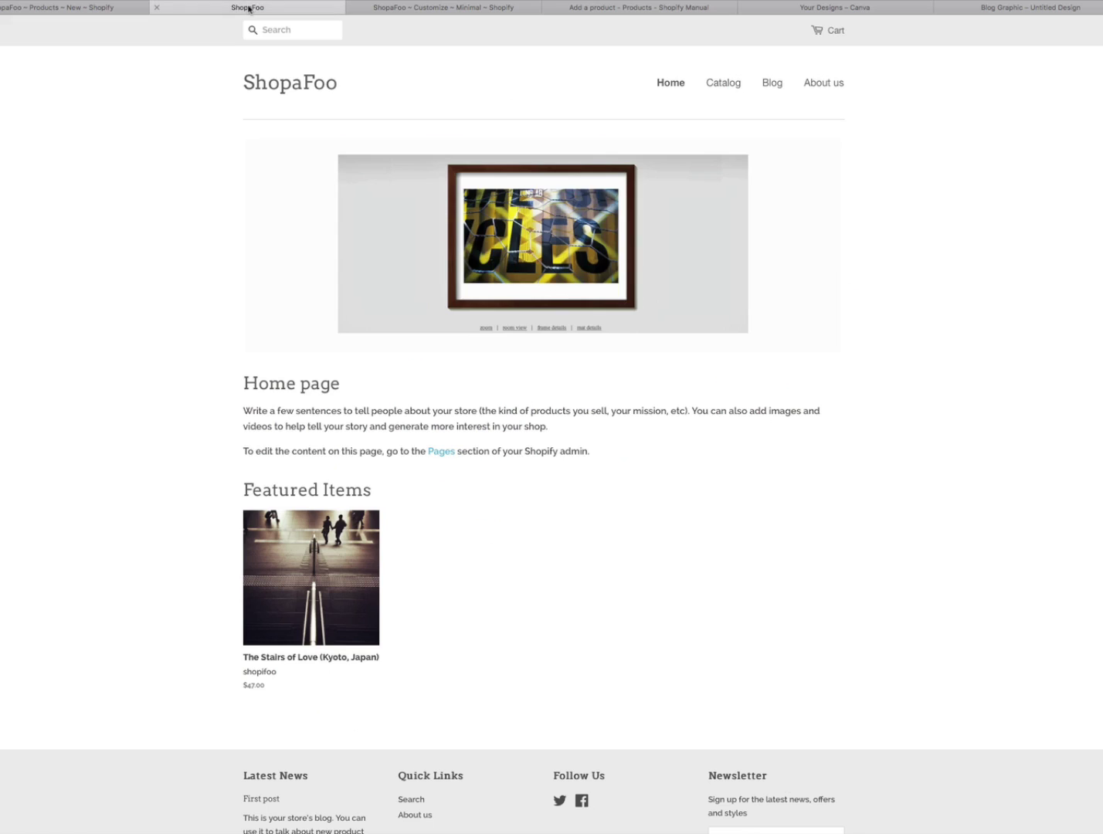
click(92, 10)
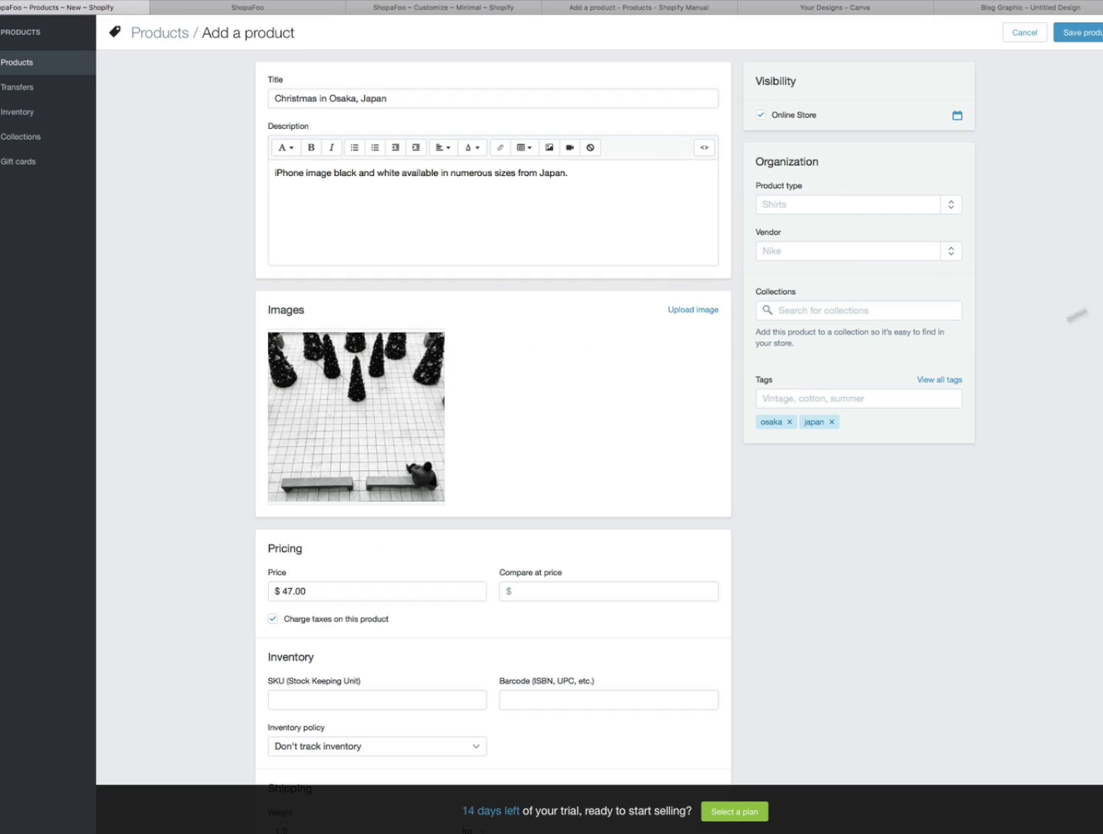
scroll(786, 392, down, 3)
scroll(494, 417, down, 2)
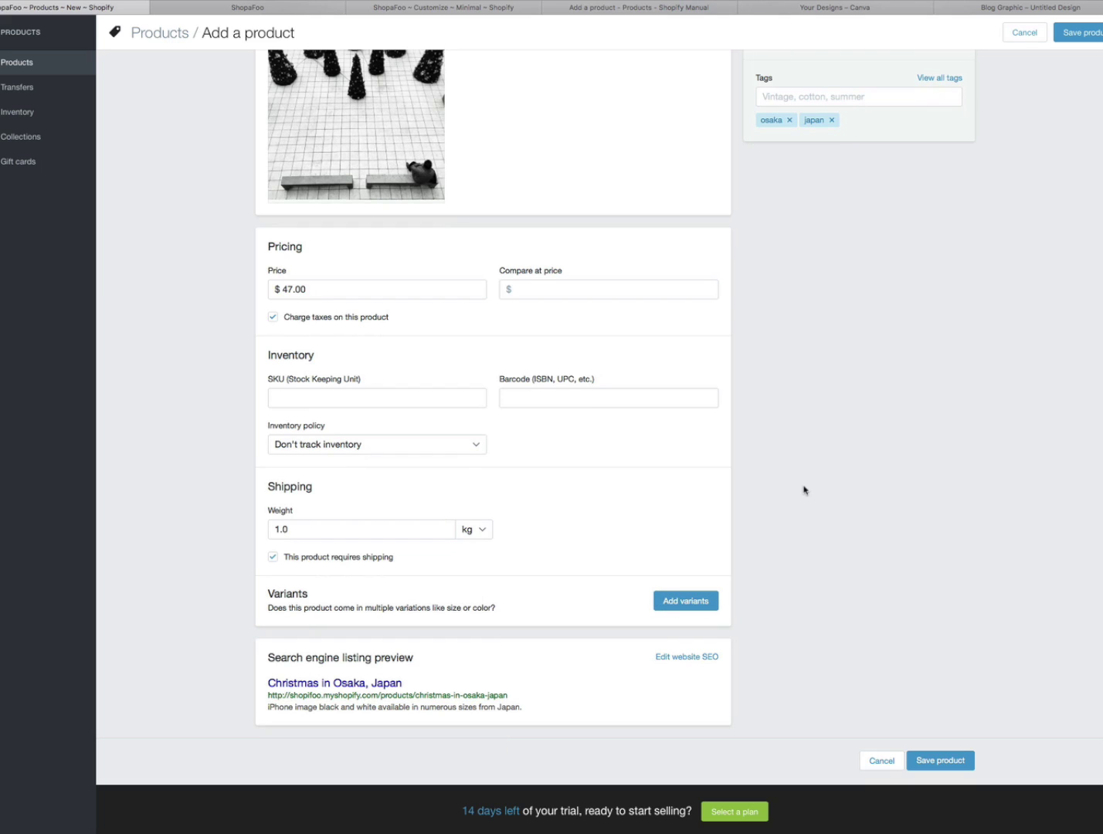
scroll(493, 417, up, 5)
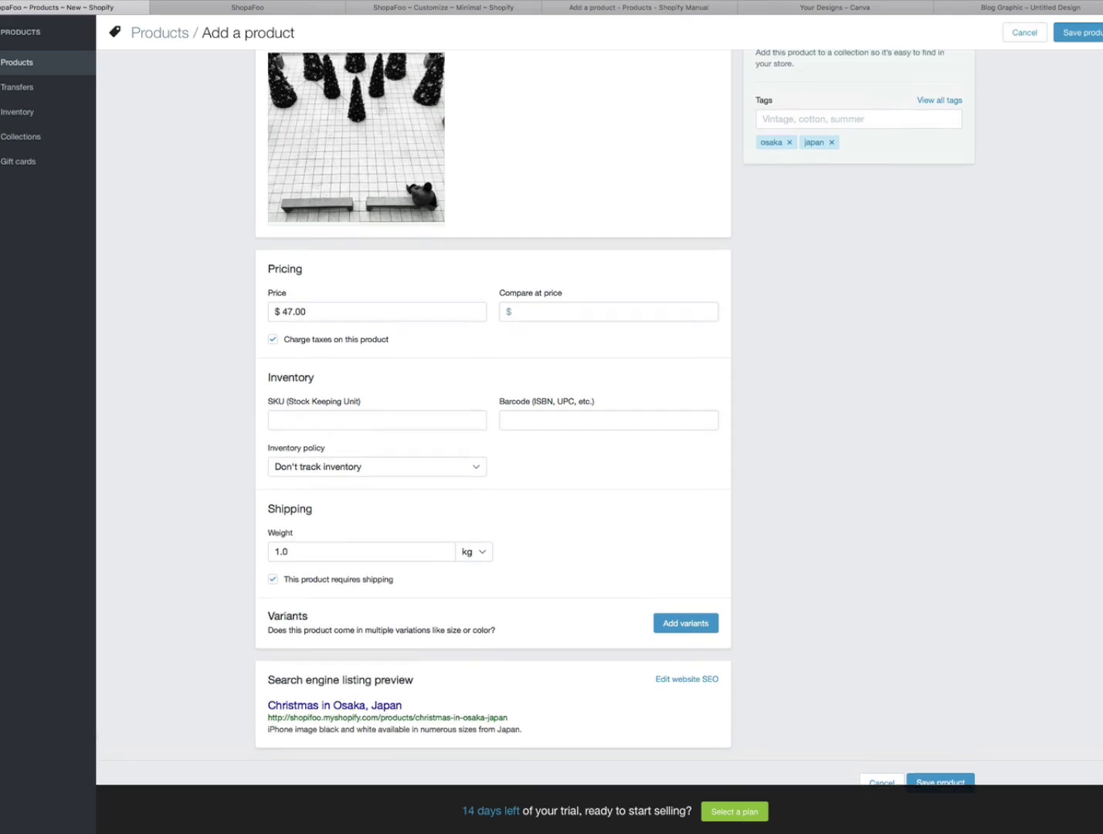
scroll(493, 417, up, 1)
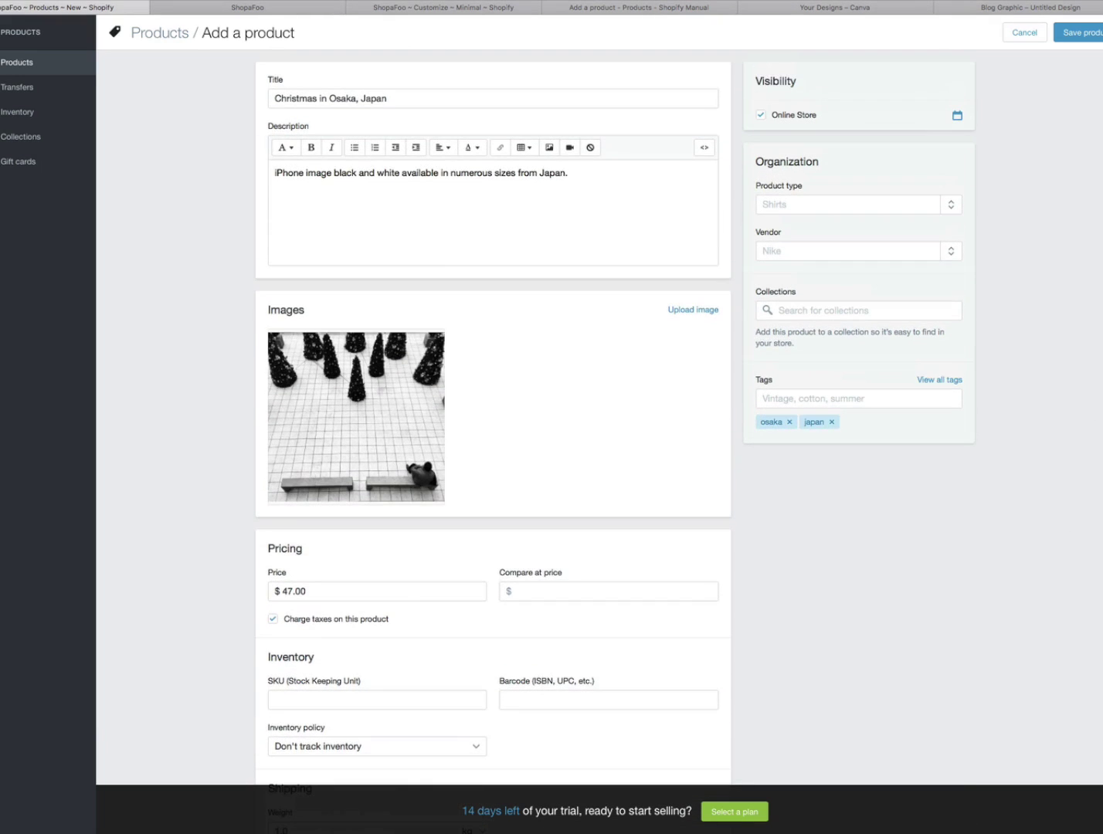
- Save the Christmas in Osaka, Japan product and reload the storefront
click(1092, 34)
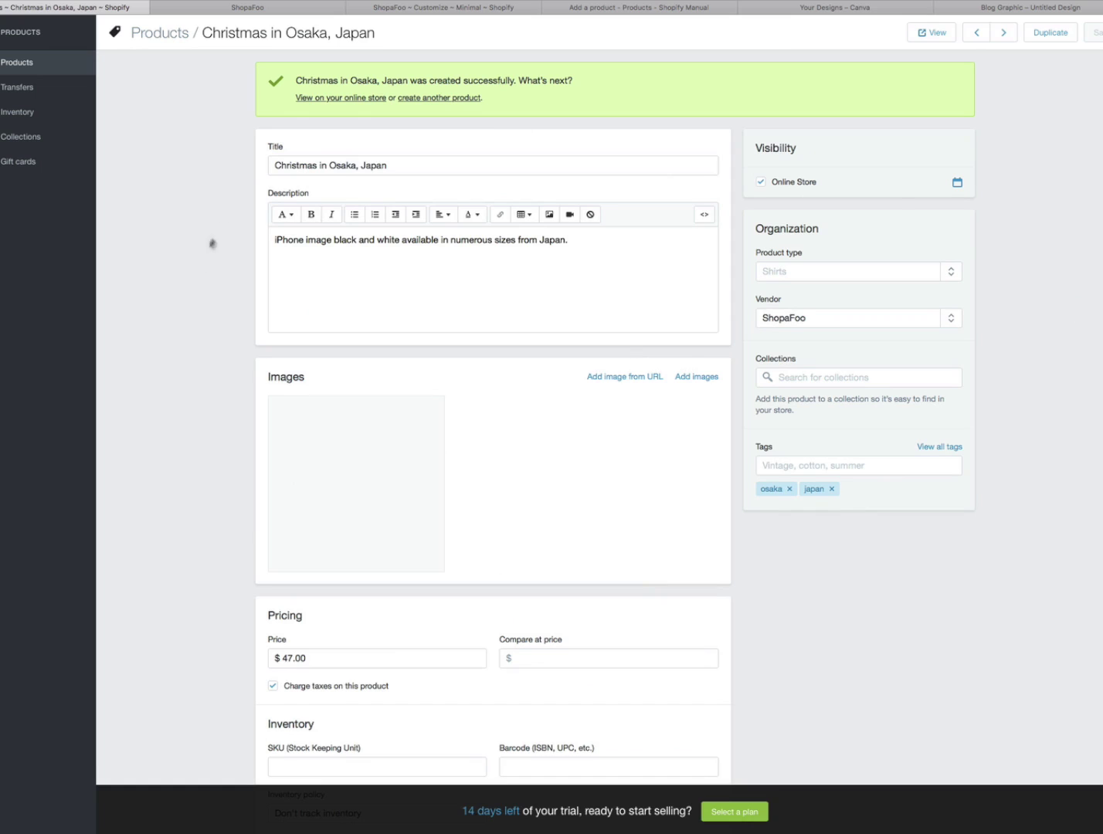
click(251, 9)
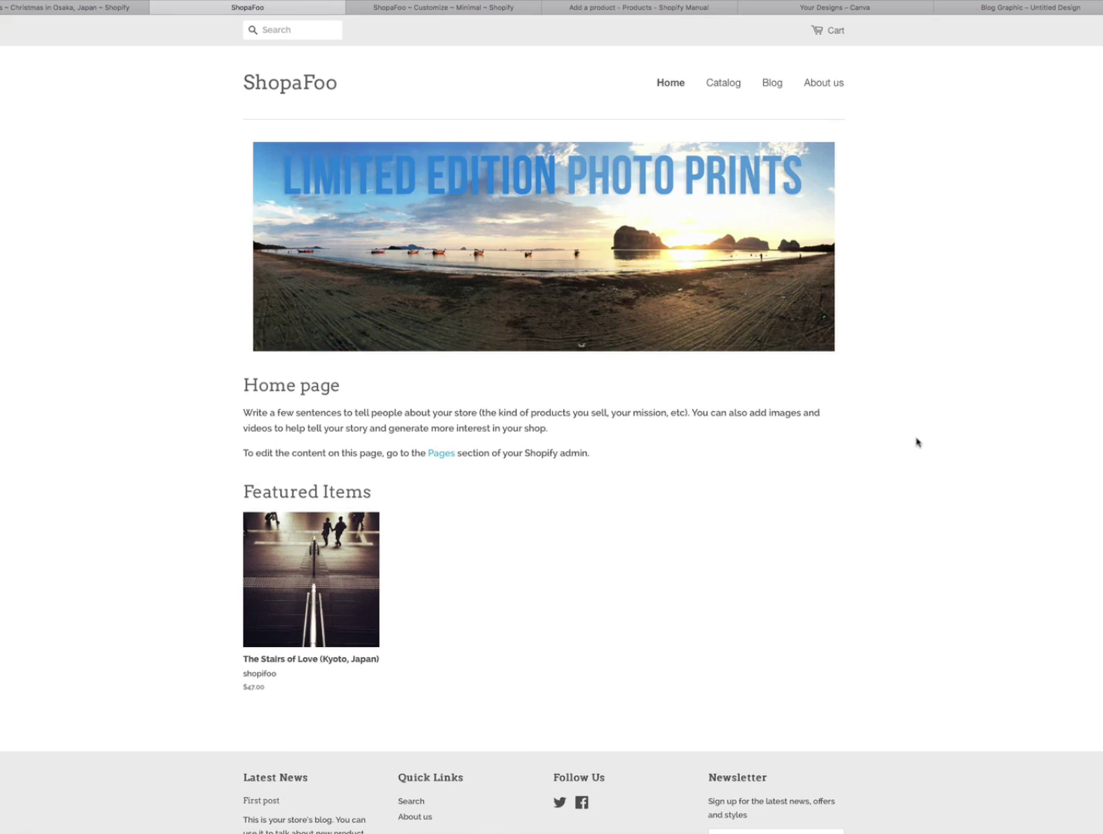
key(super+r)
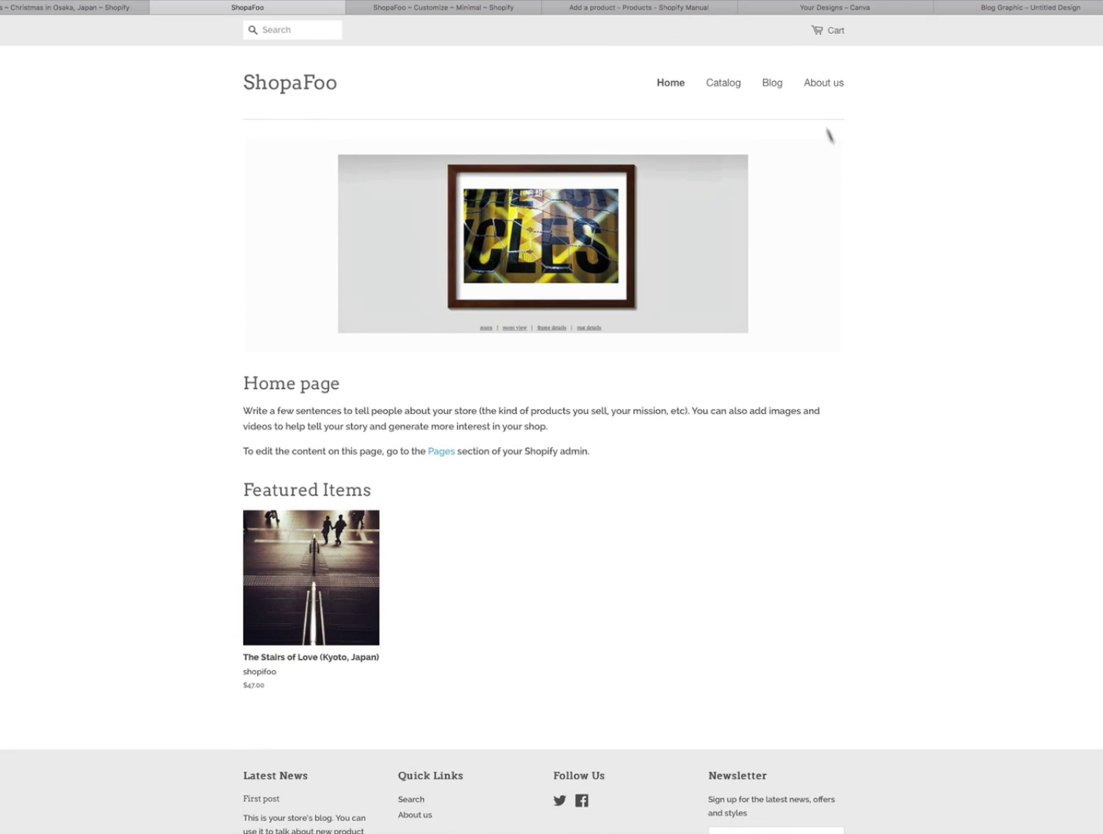
key(super+r)
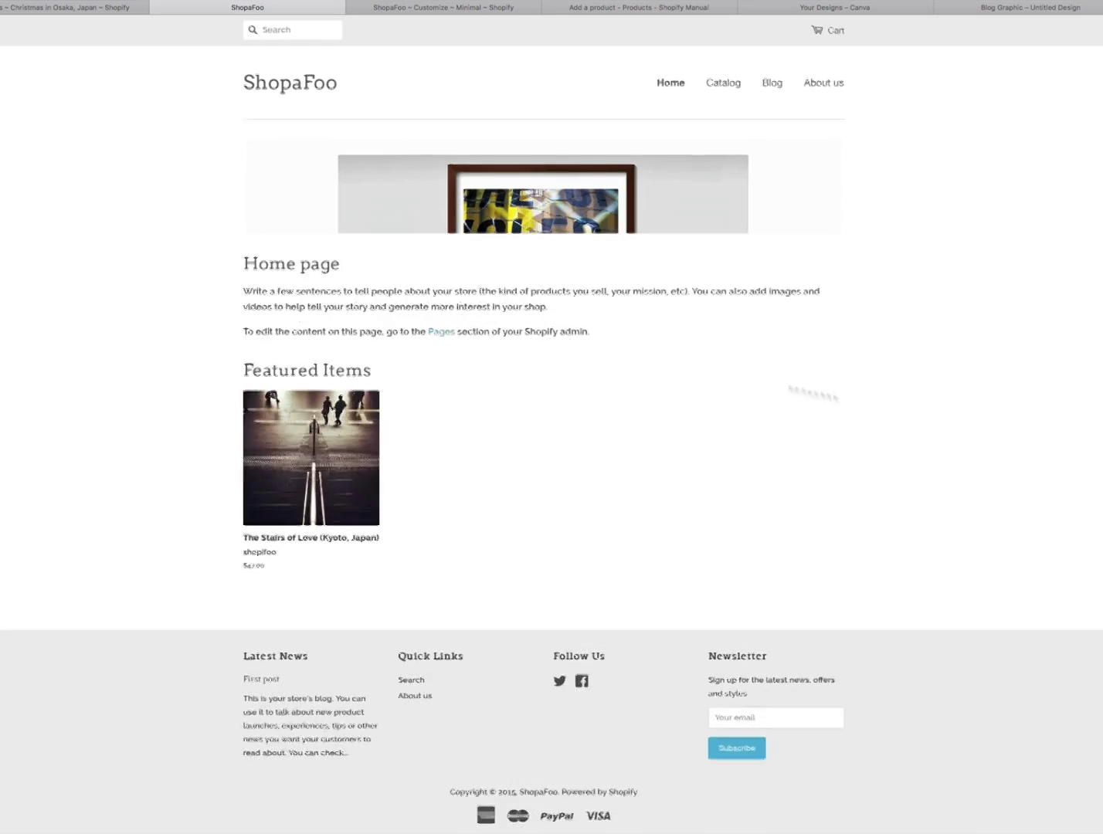
- Recheck the product admin page and storefront, then view the product on the online store
click(95, 7)
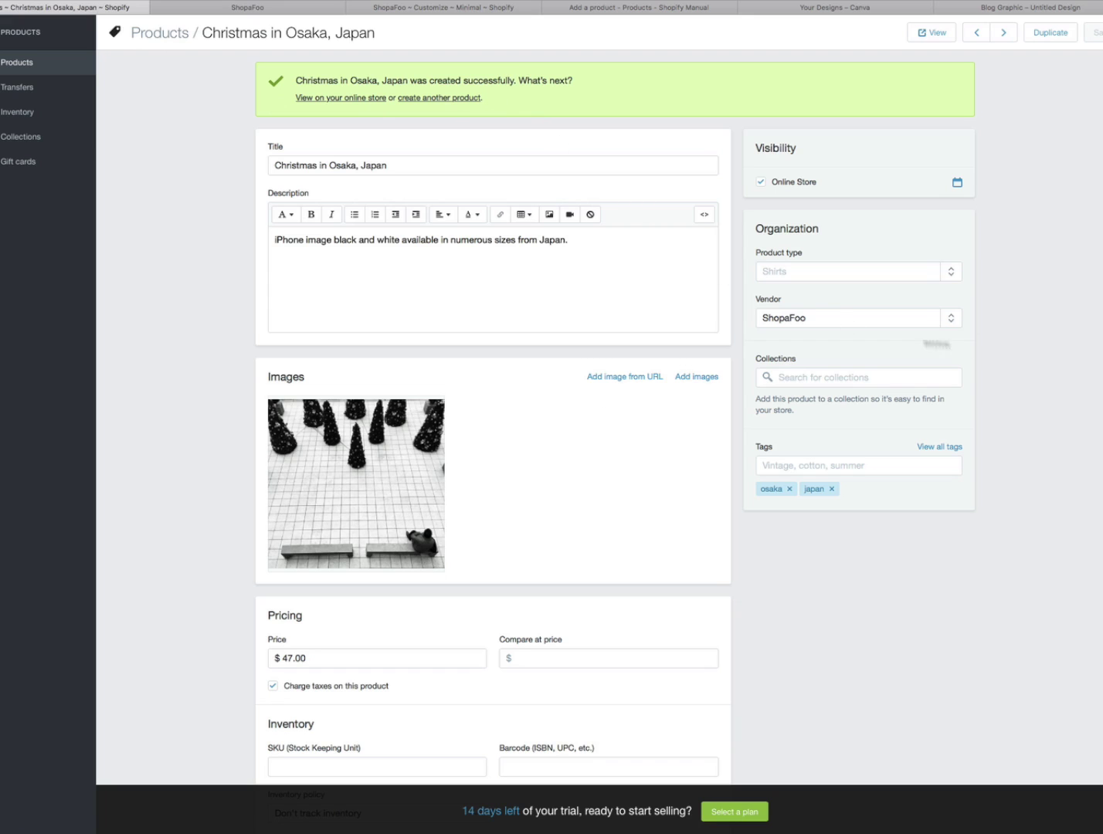
scroll(615, 417, down, 10)
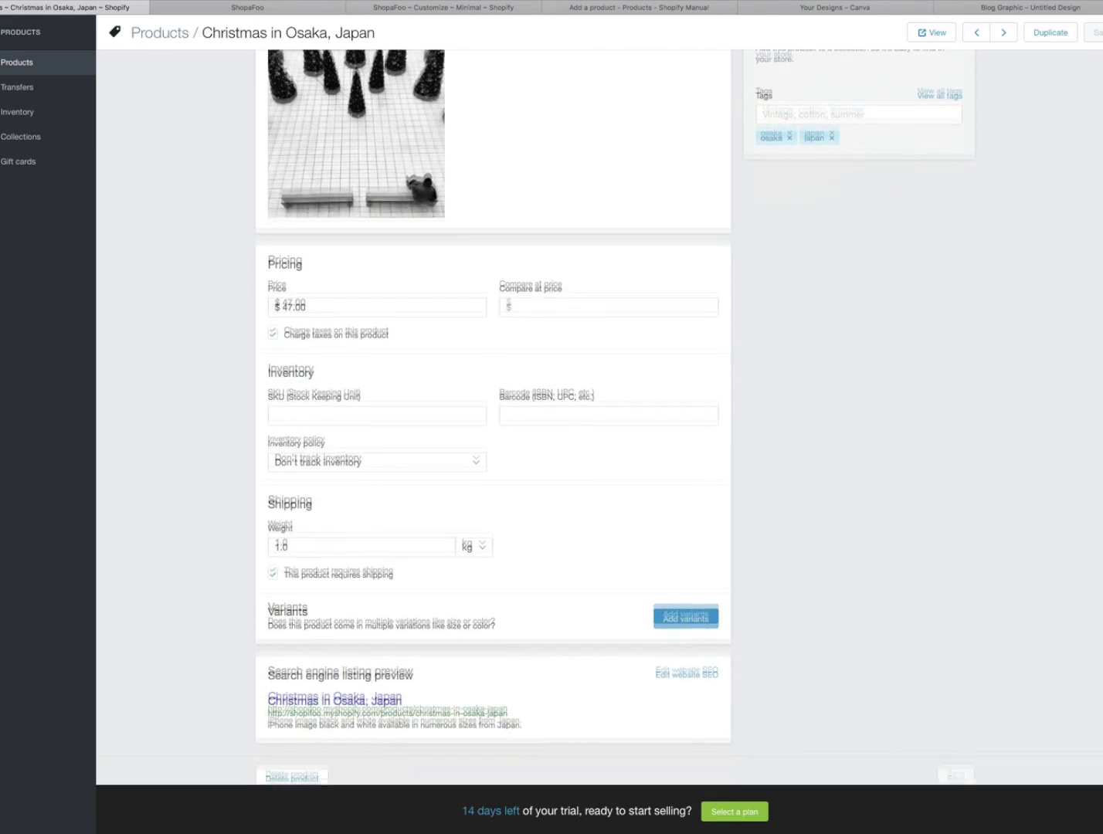
scroll(615, 418, up, 7)
scroll(904, 294, up, 2)
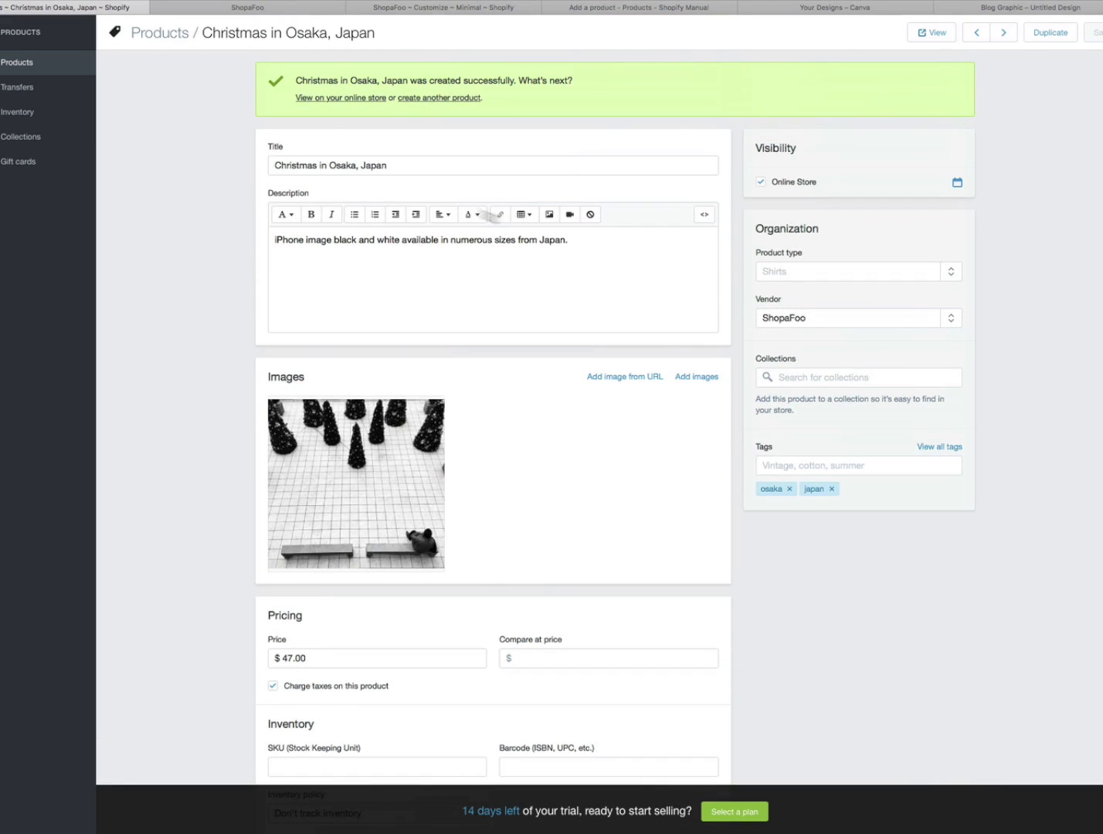
click(446, 10)
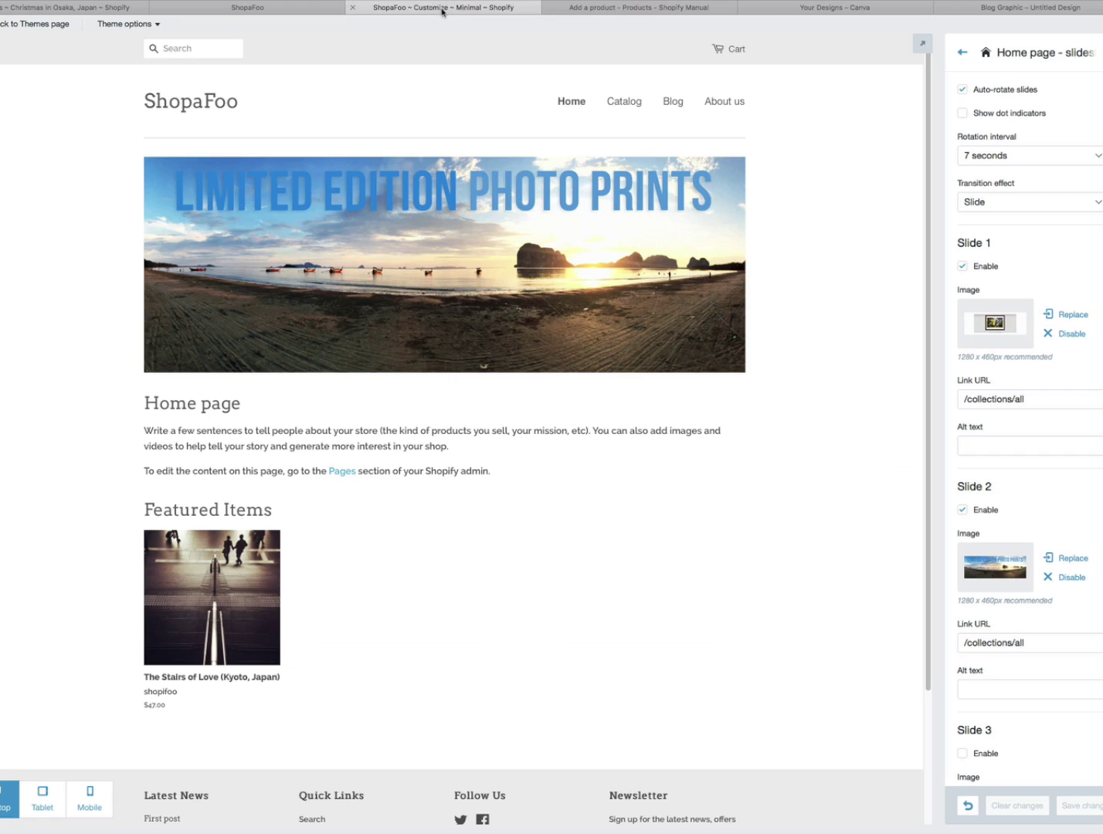
click(245, 7)
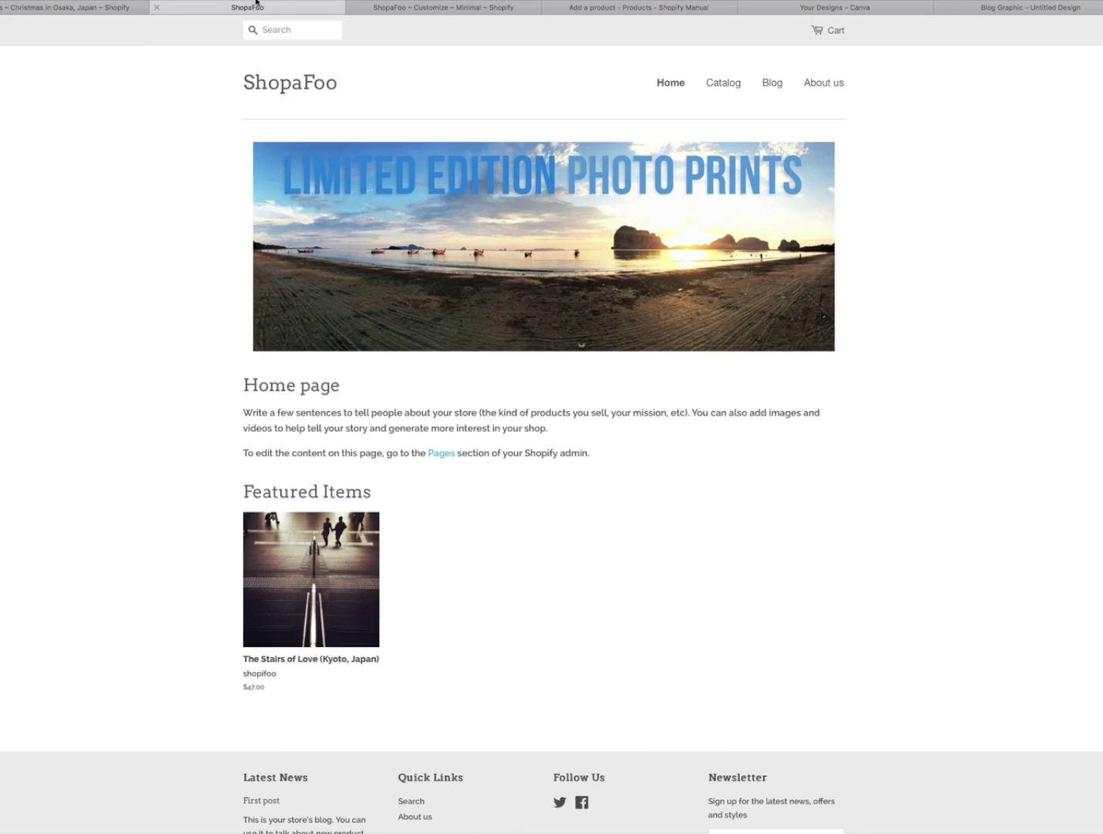
key(super+r)
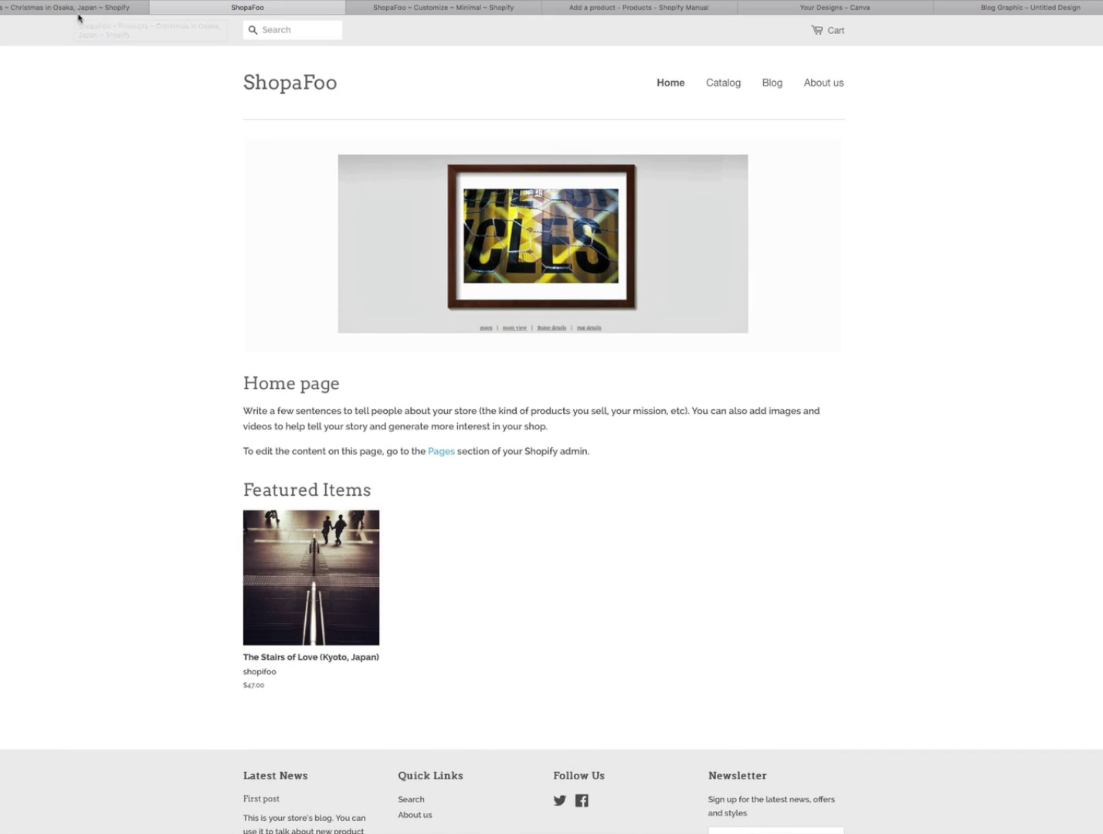
click(78, 12)
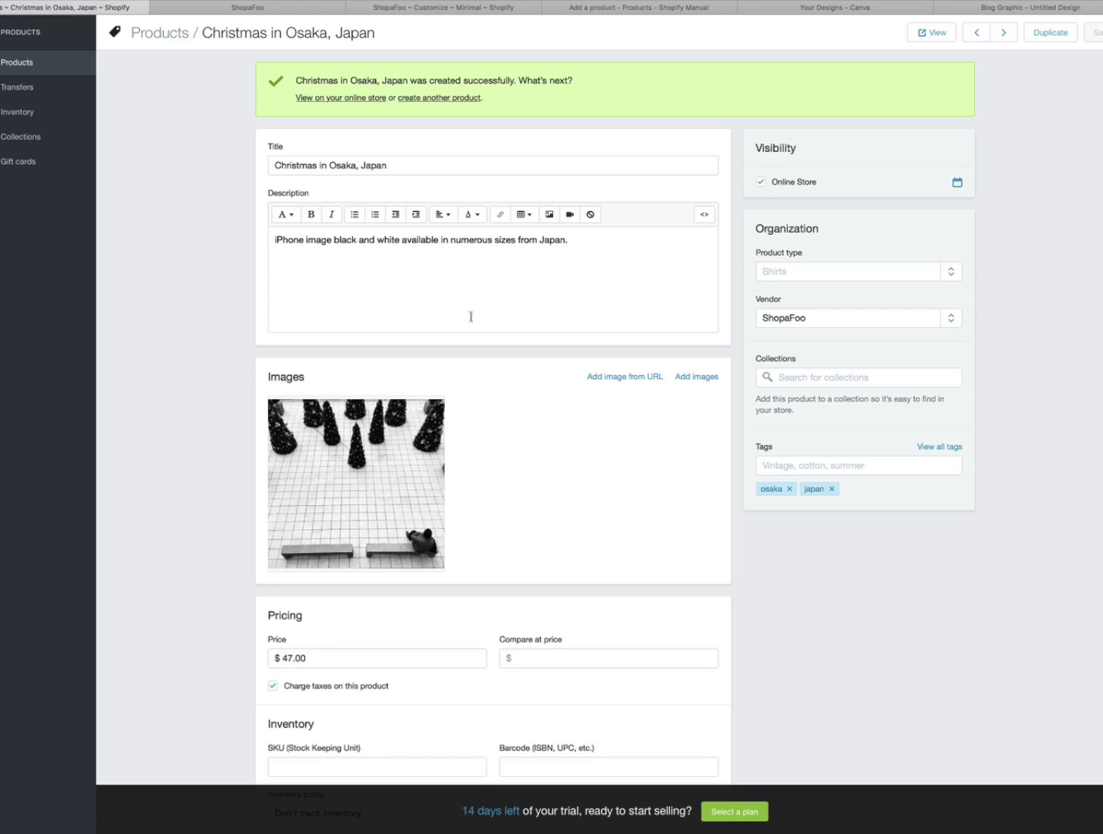
click(361, 98)
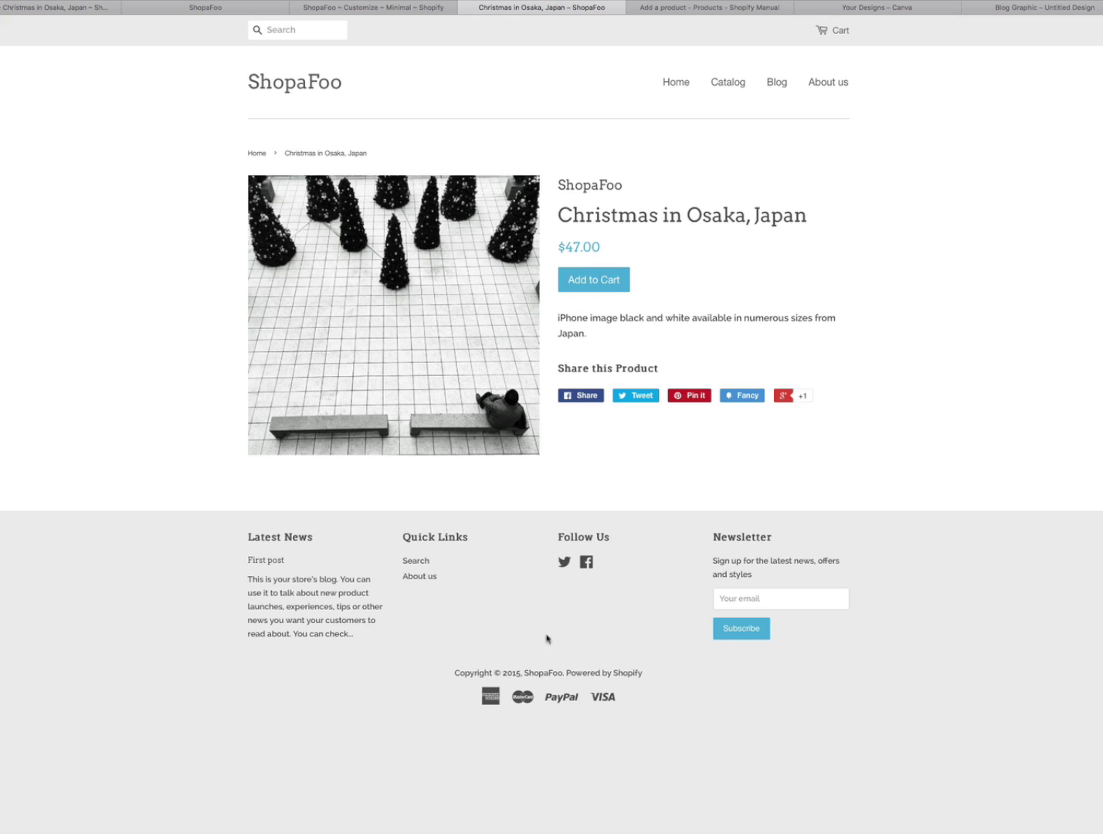
click(309, 87)
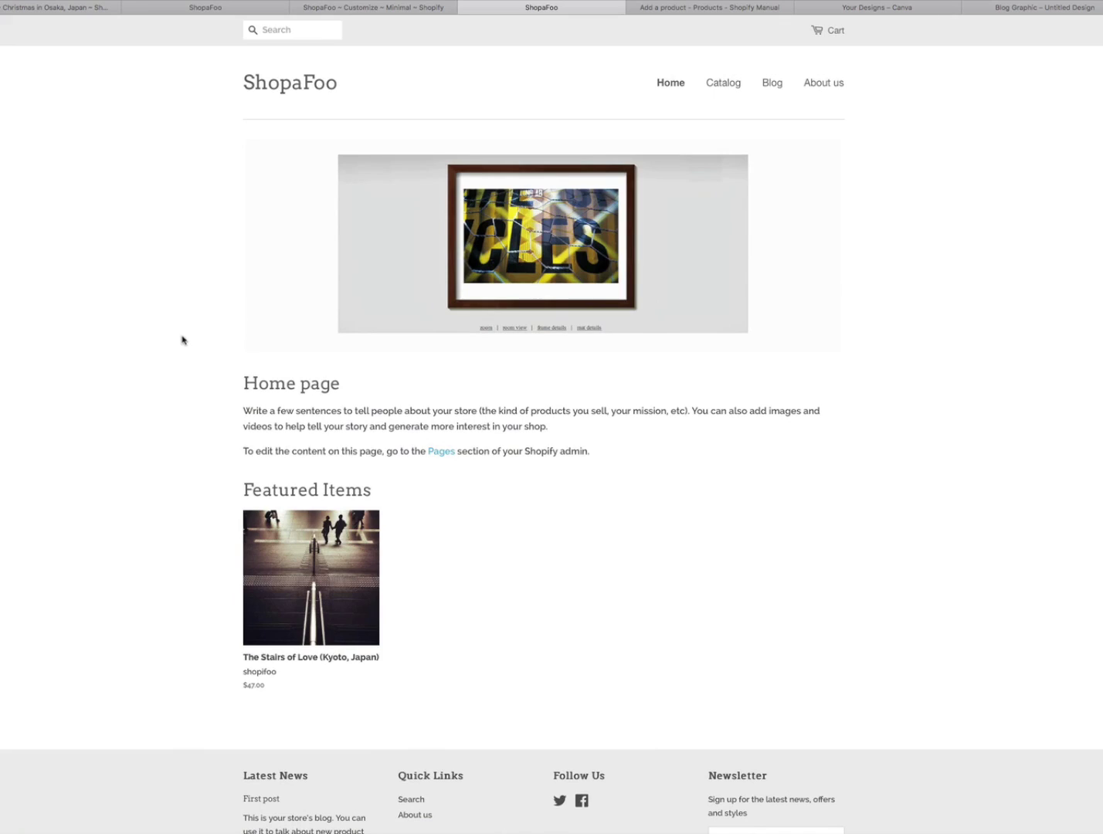
click(731, 87)
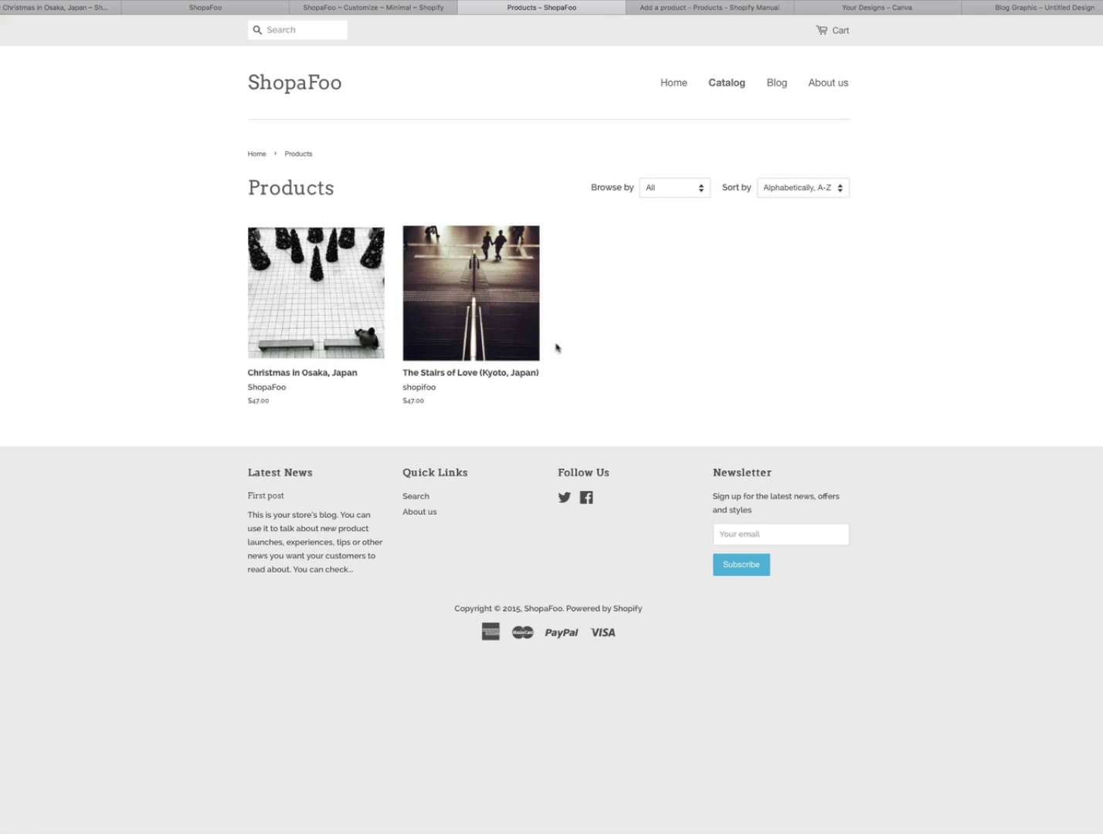
click(288, 88)
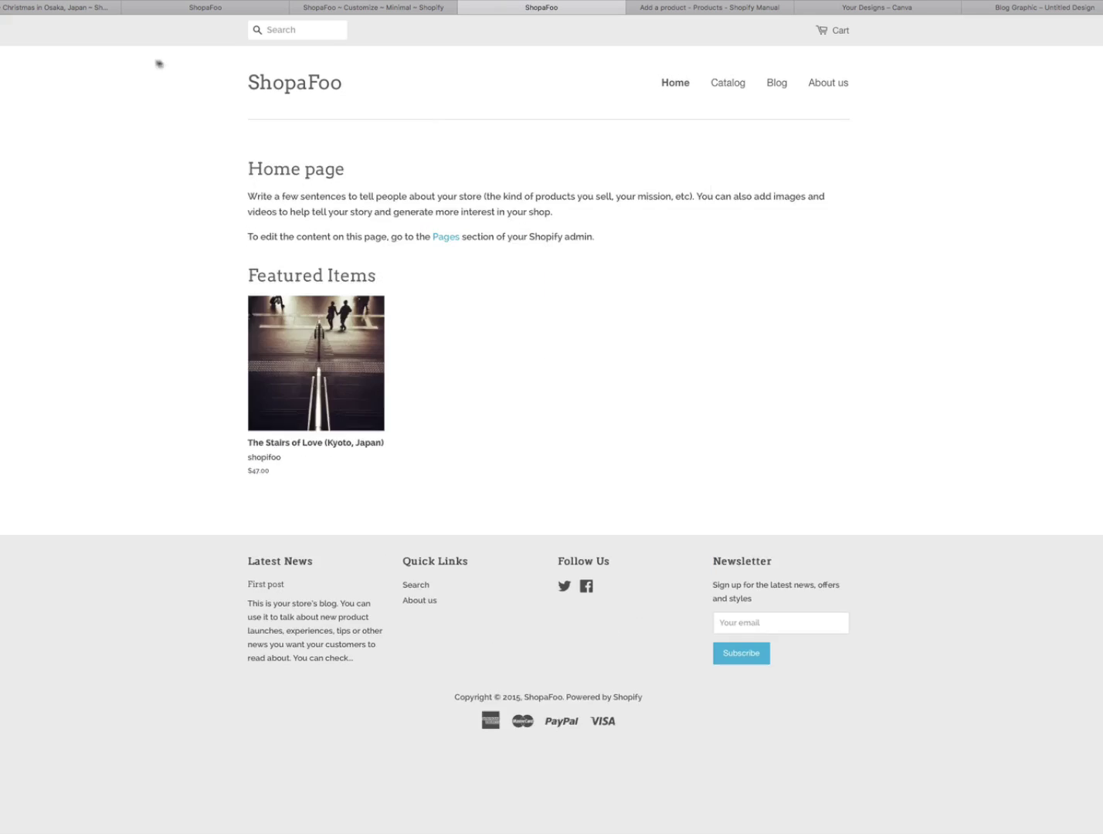
click(191, 9)
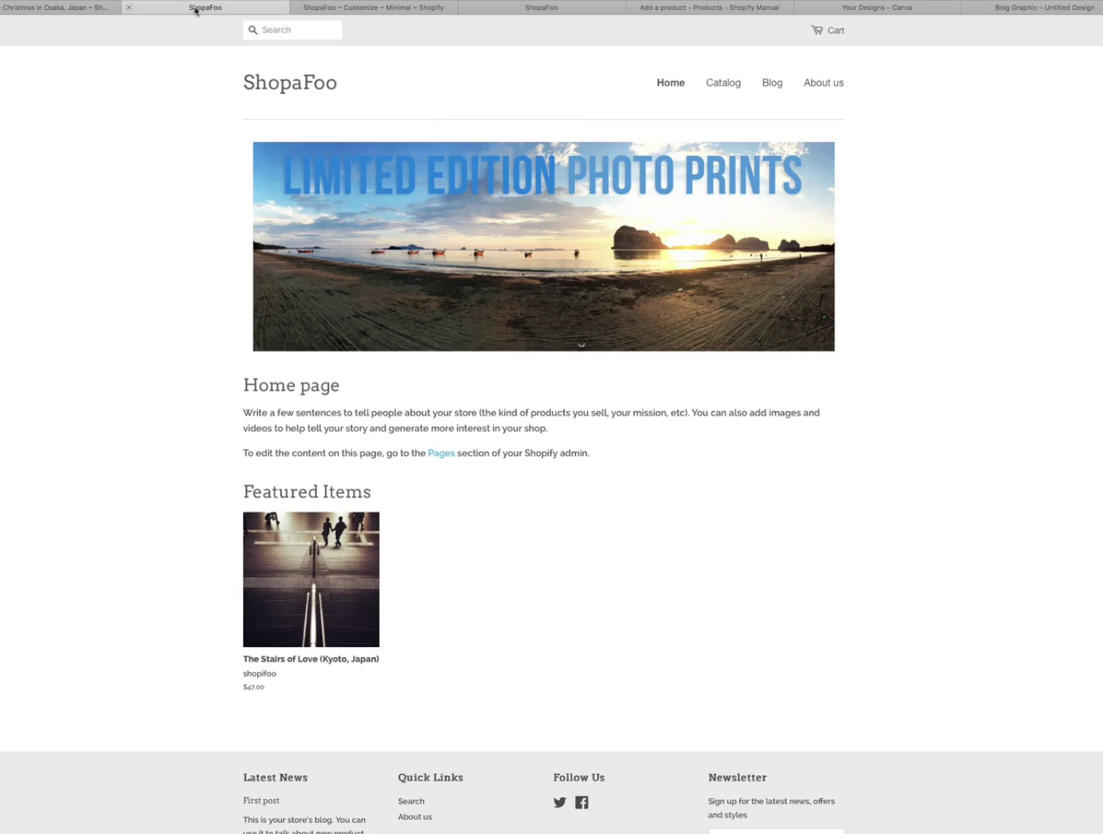
click(49, 10)
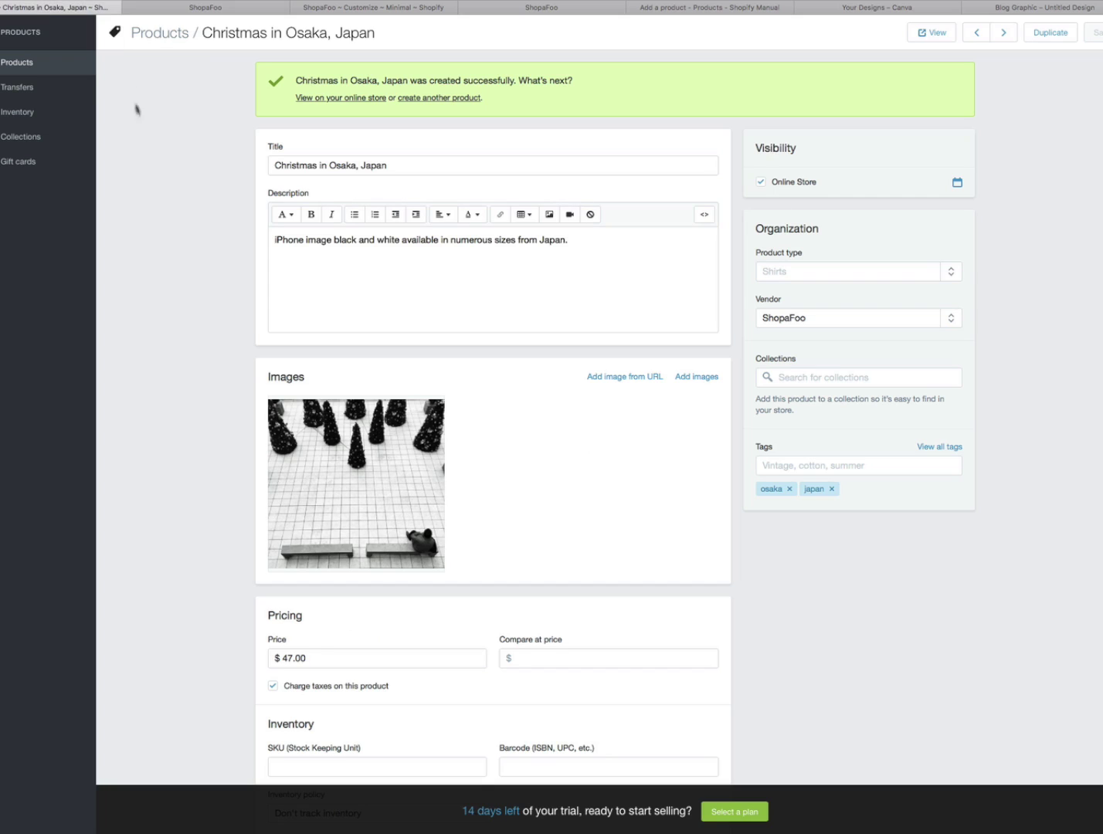
mouse_move(15, 61)
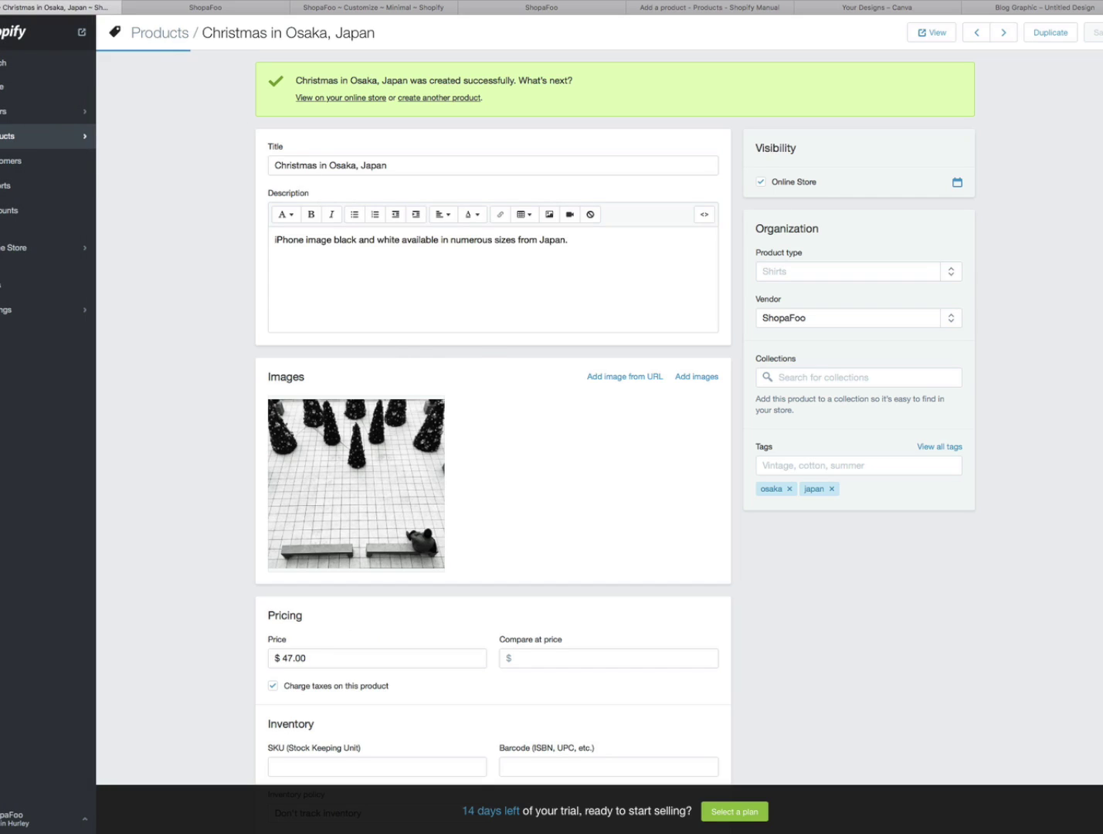
- Go via Home to Online Store > Themes and open Minimal's 'Home page - slideshow' settings
click(31, 86)
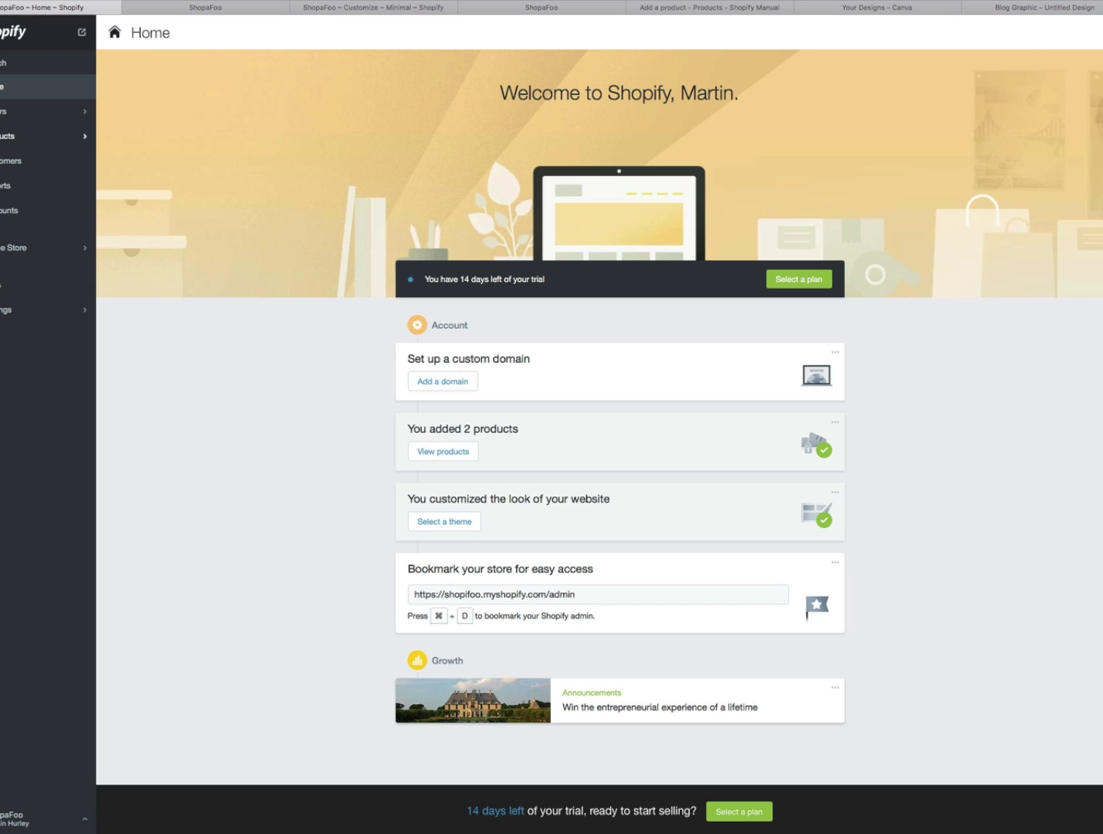
click(4, 247)
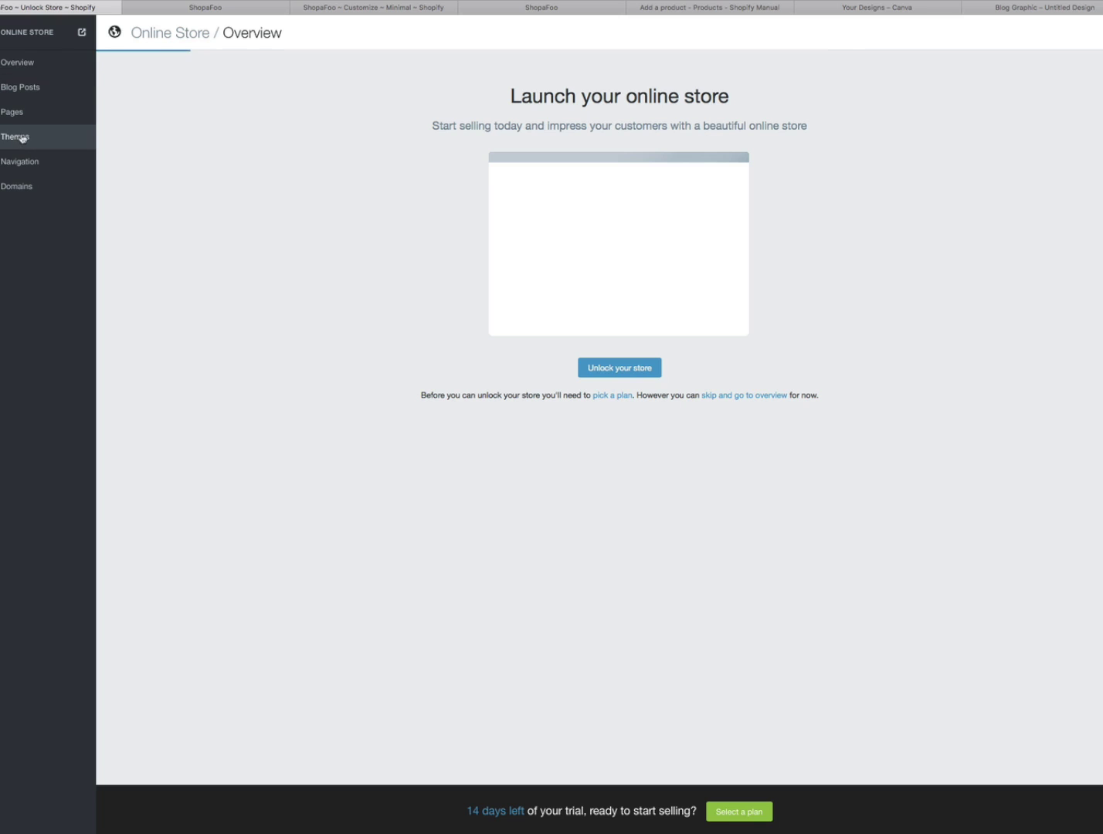
click(26, 139)
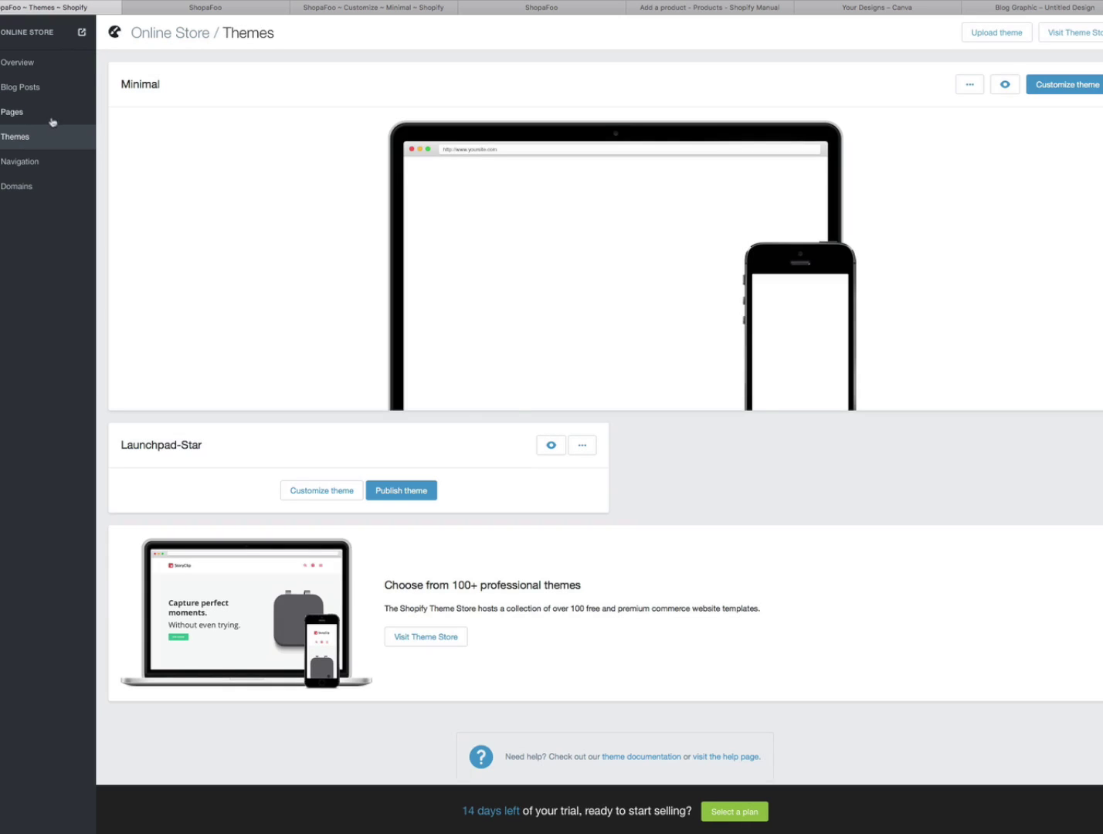
click(1066, 94)
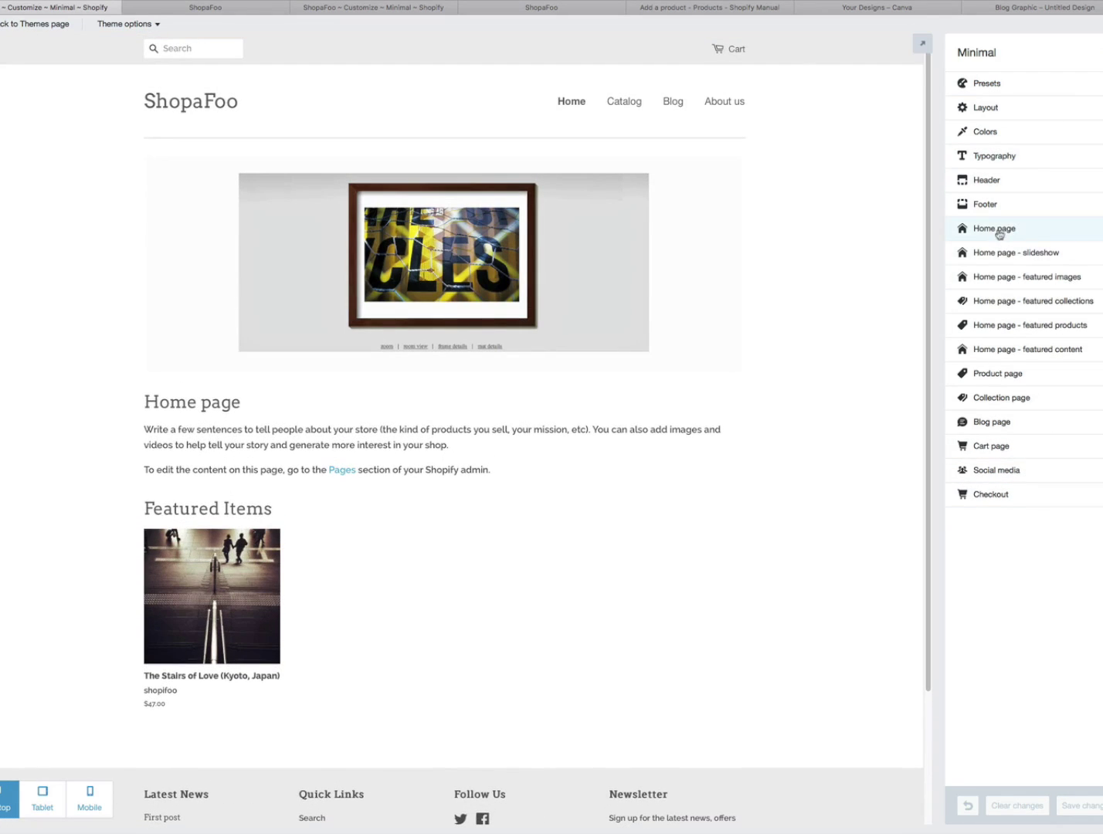
click(1001, 230)
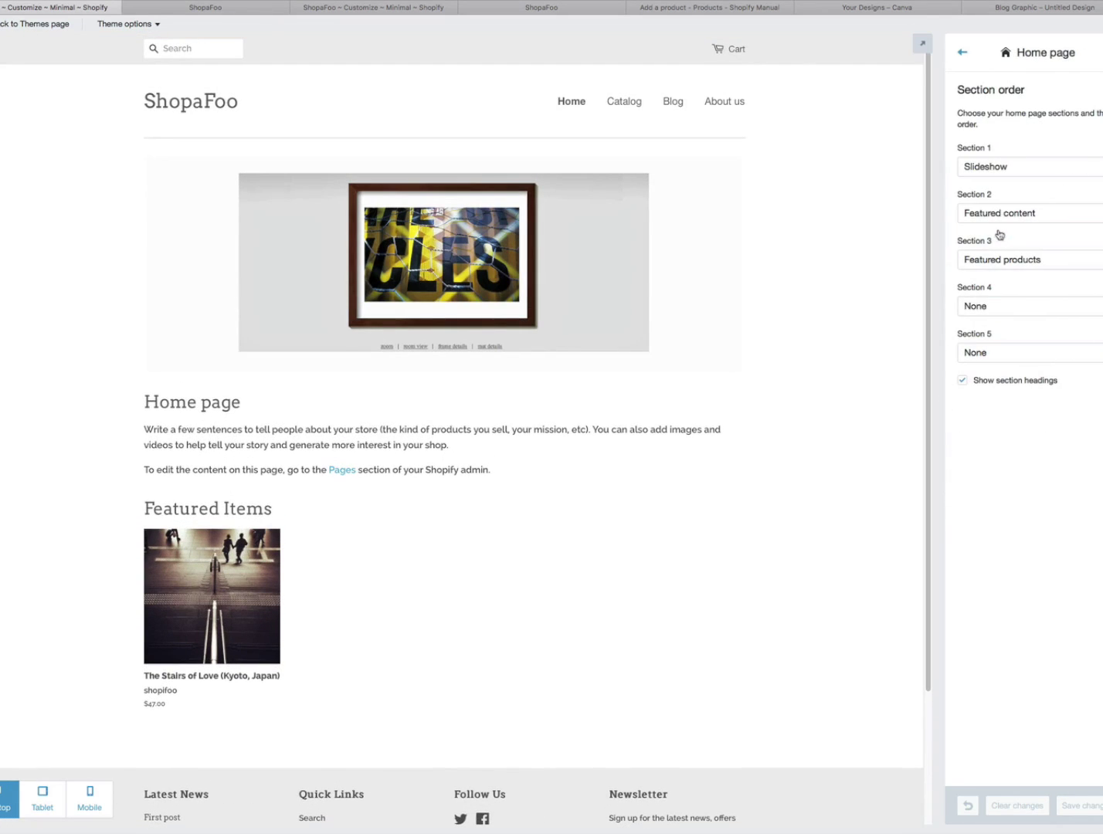
click(962, 51)
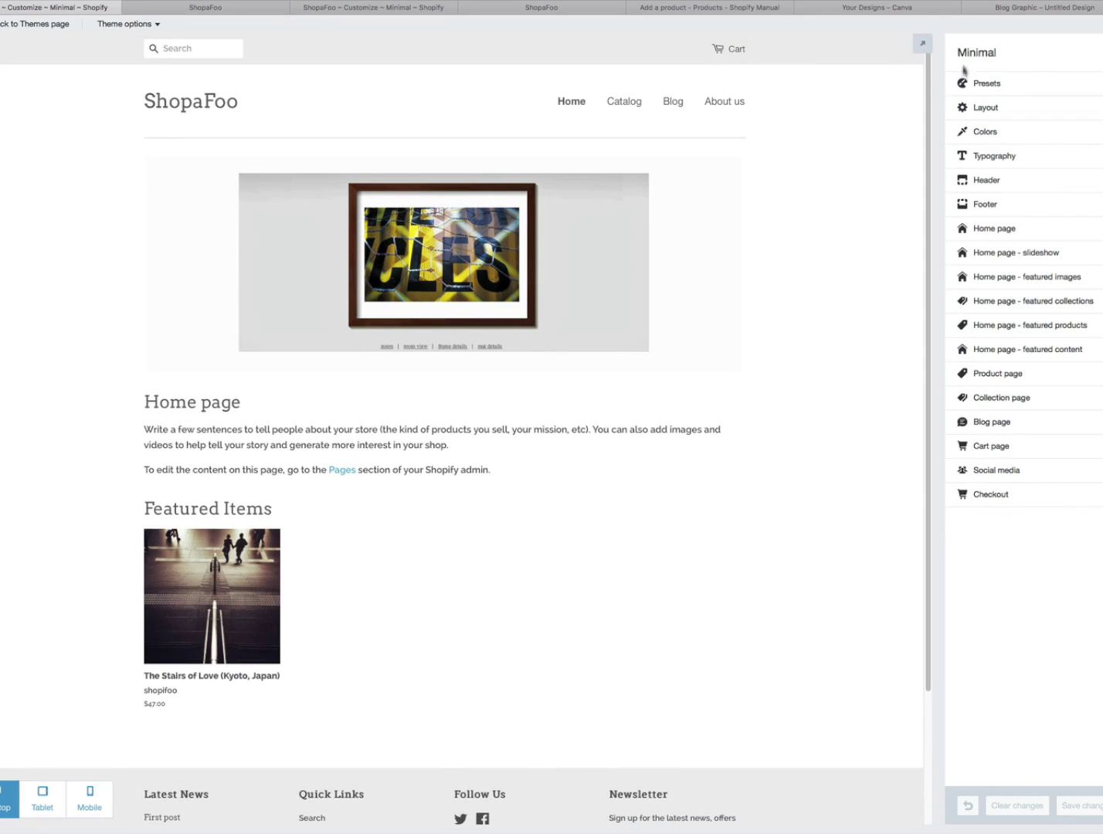
click(1003, 255)
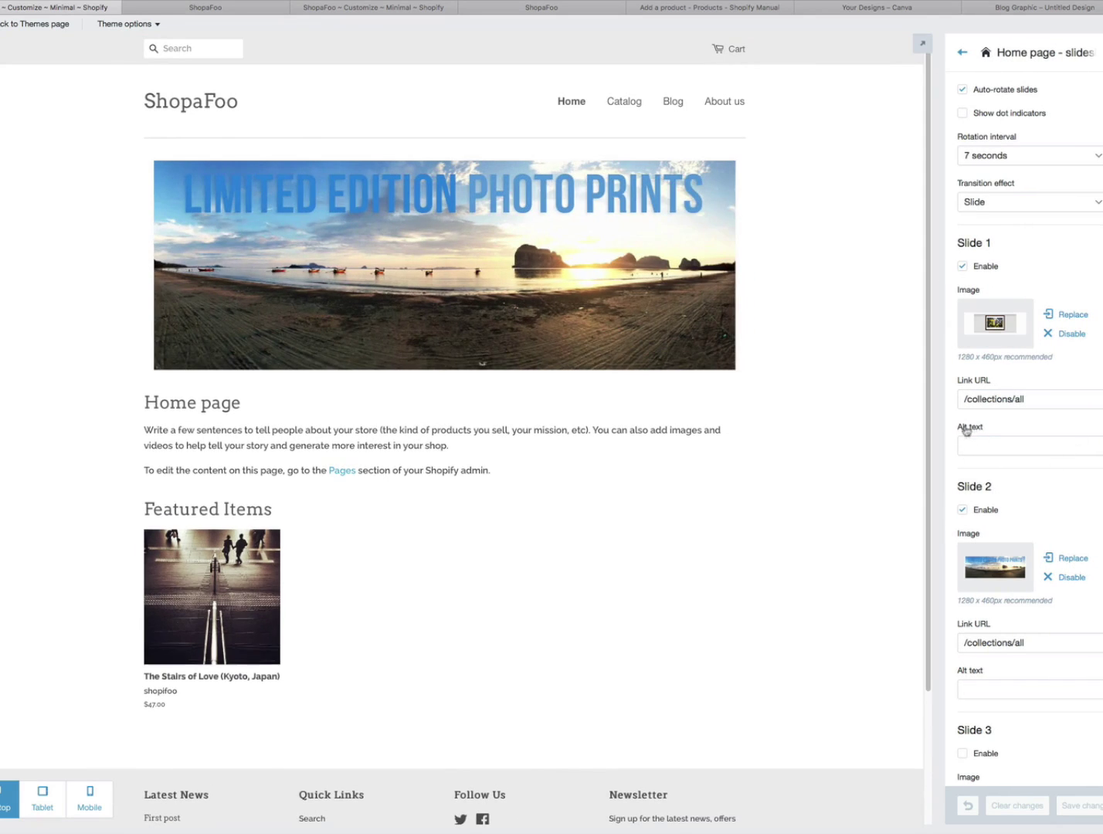
- Set slide 1's alt text to '…photographic abstract print', save, and view the live storefront
click(973, 445)
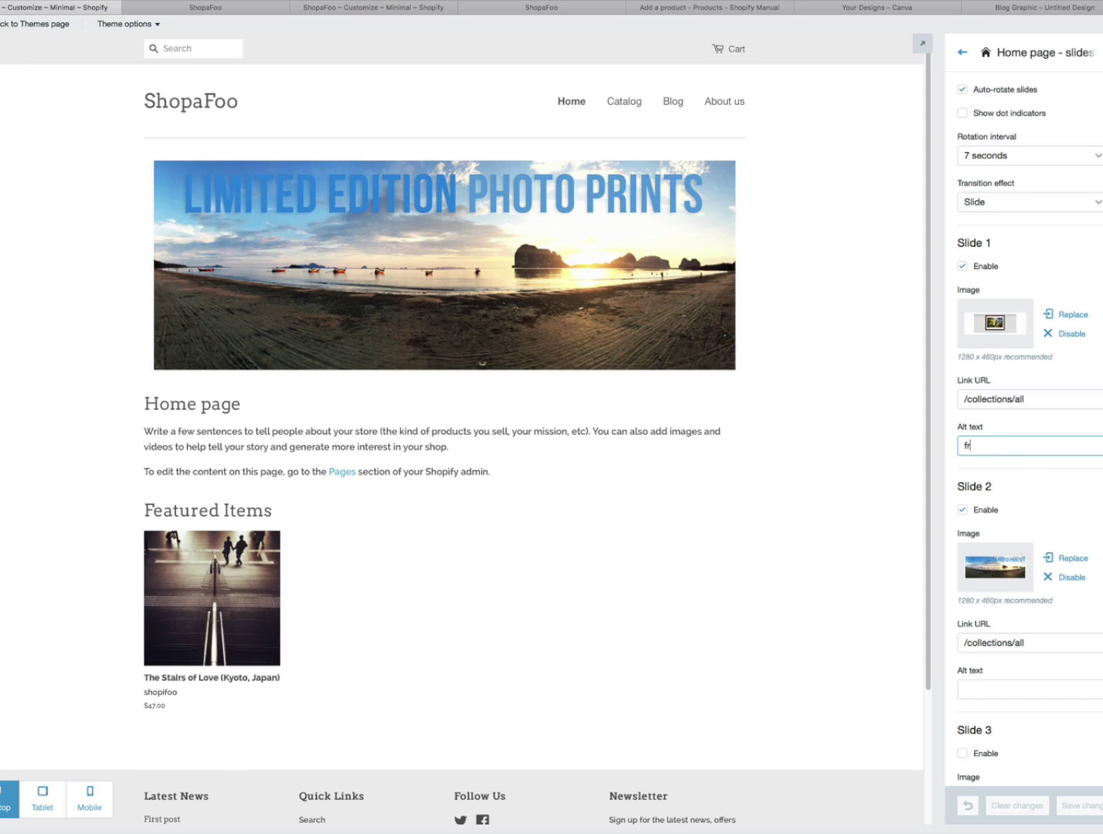
text(amed photo)
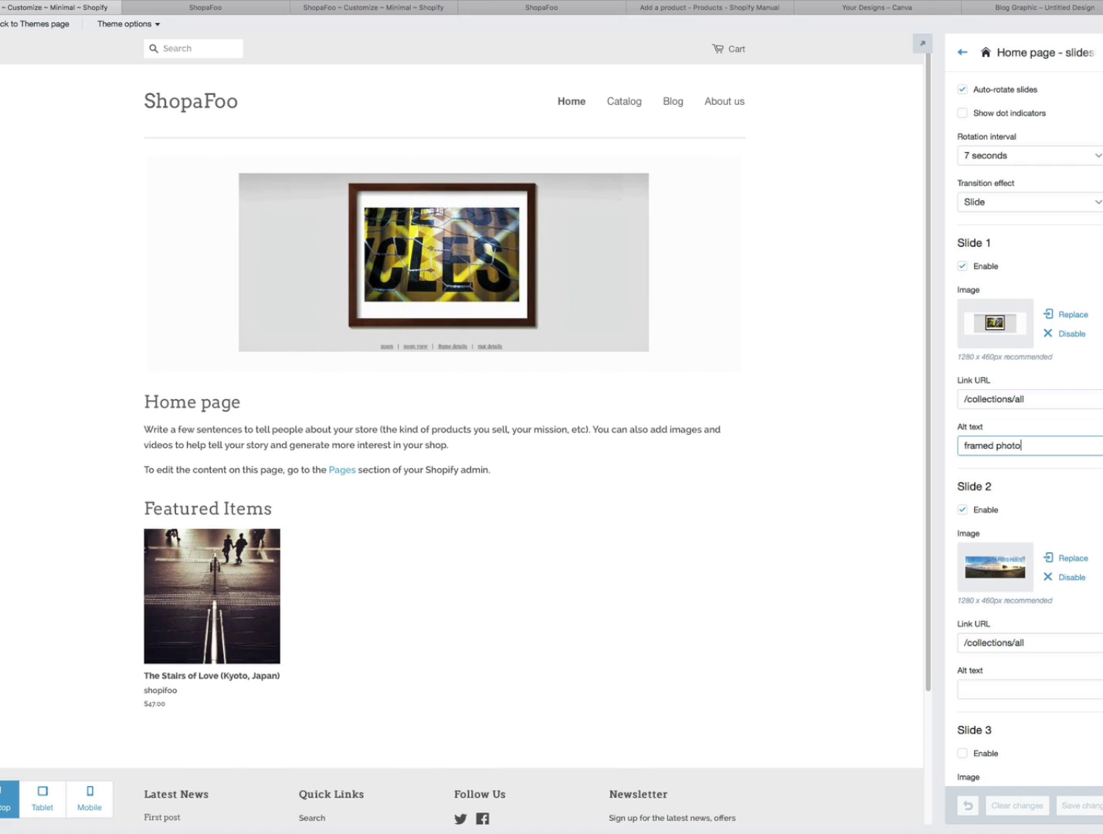
text(graphic abst)
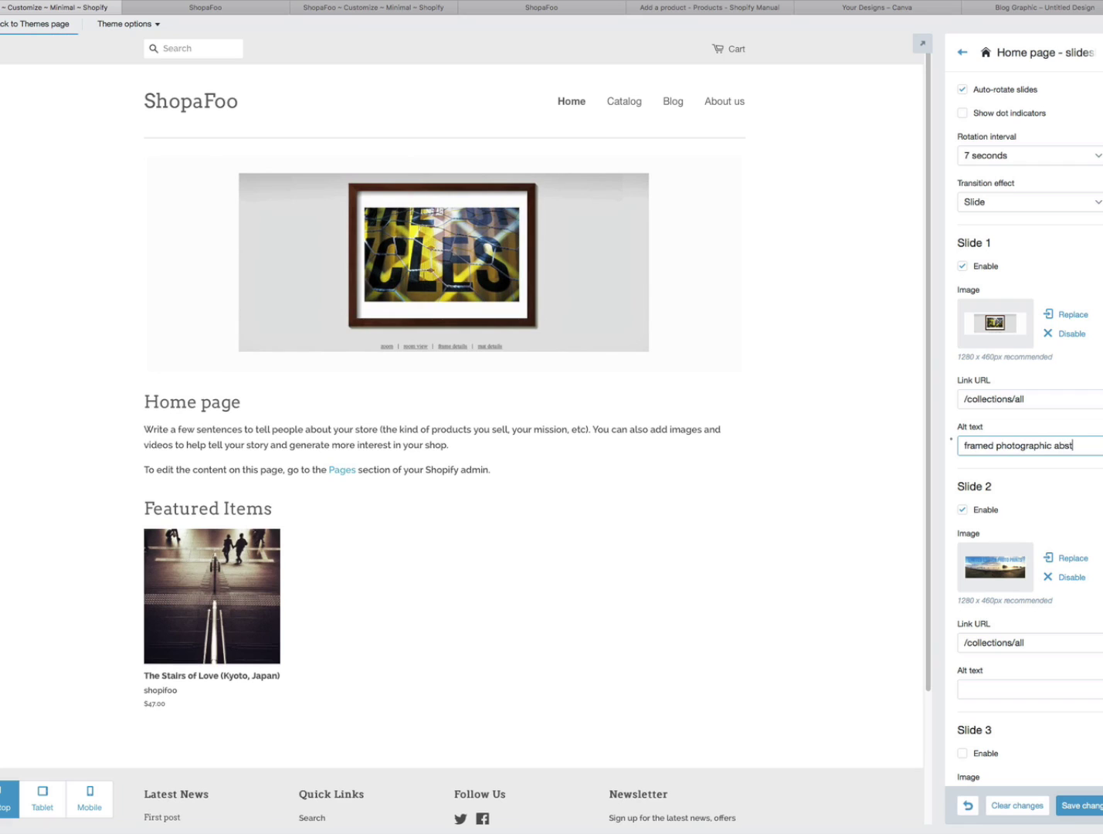
text(ract print)
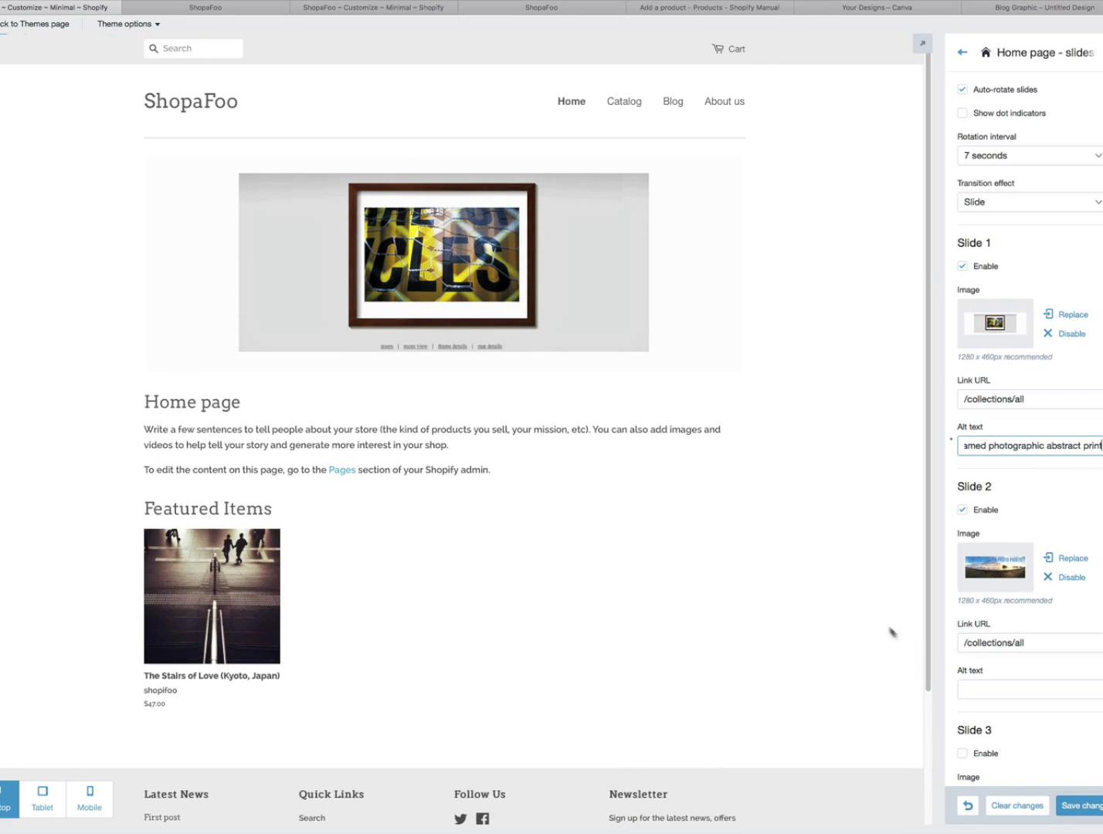
click(1084, 804)
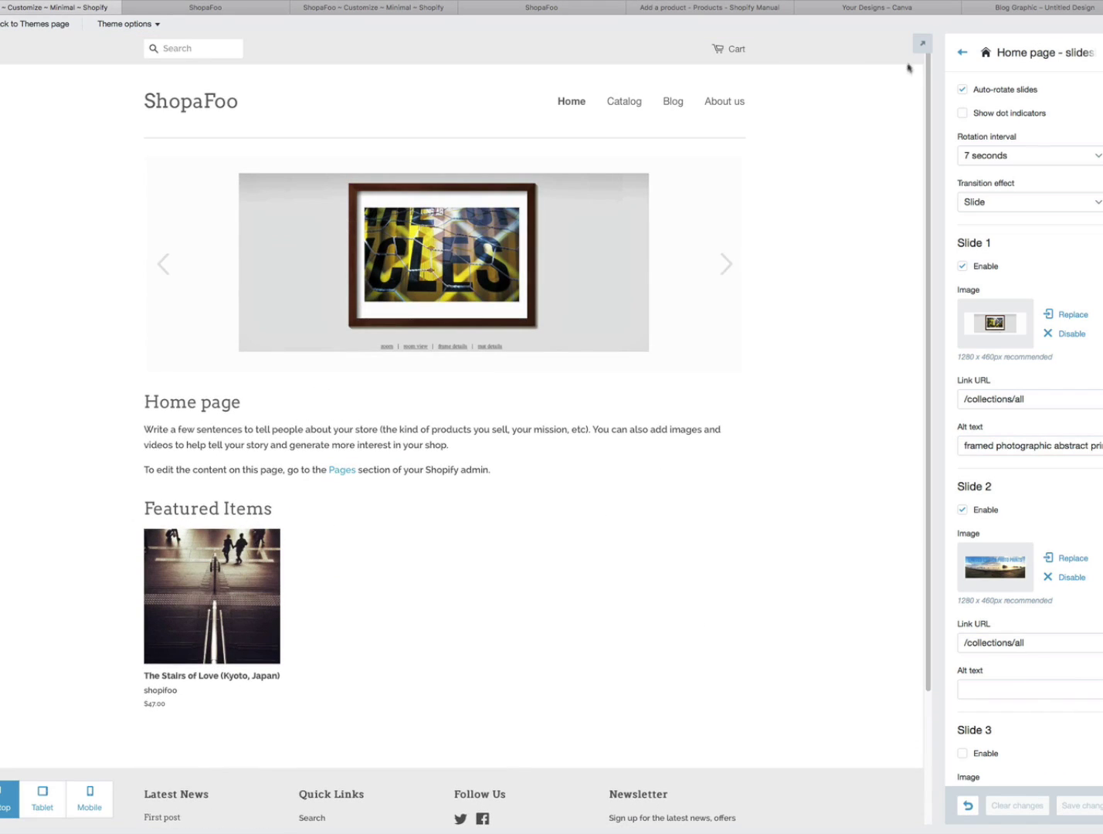
click(962, 51)
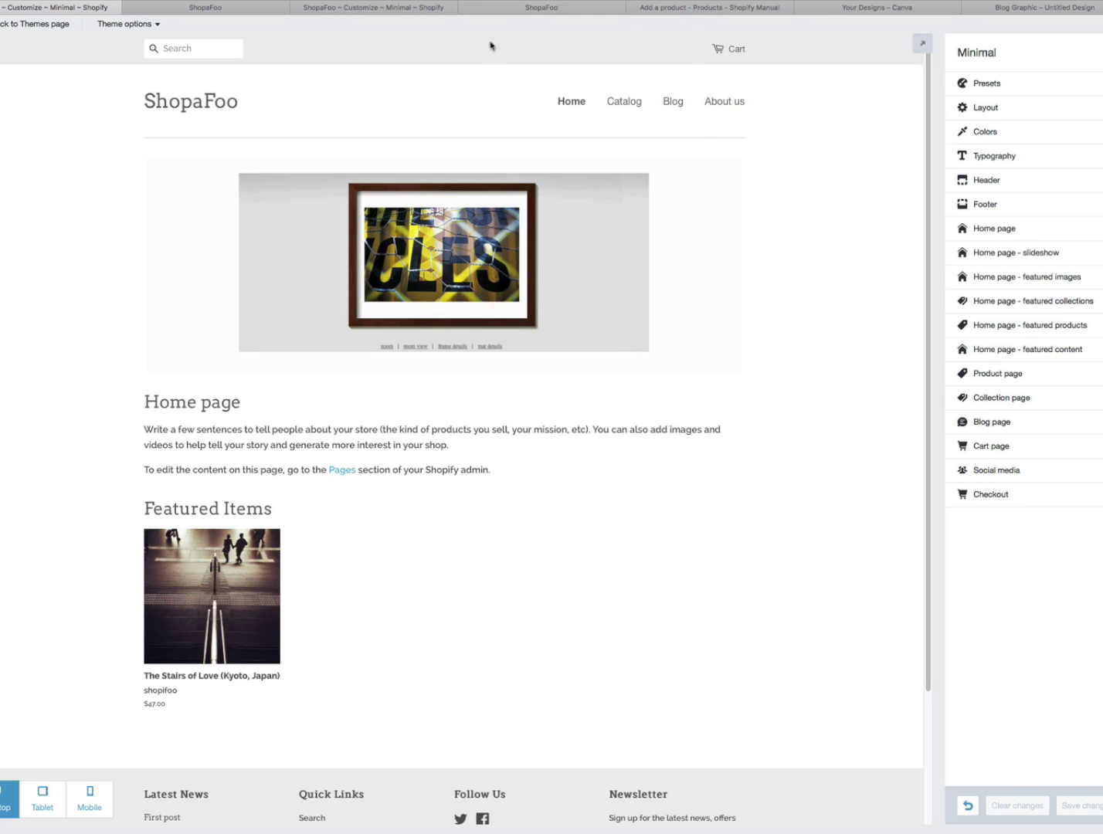
click(548, 10)
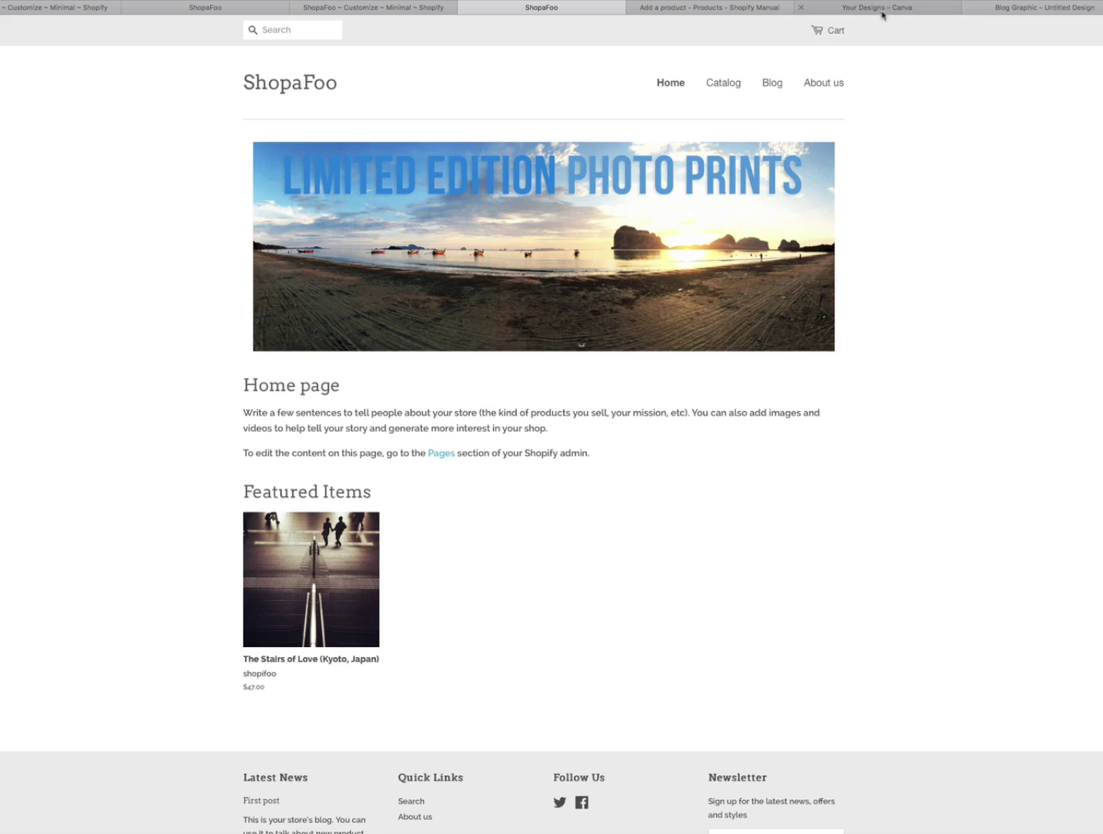
- Move from the storefront's new banner to the Canva Your Designs page
click(881, 11)
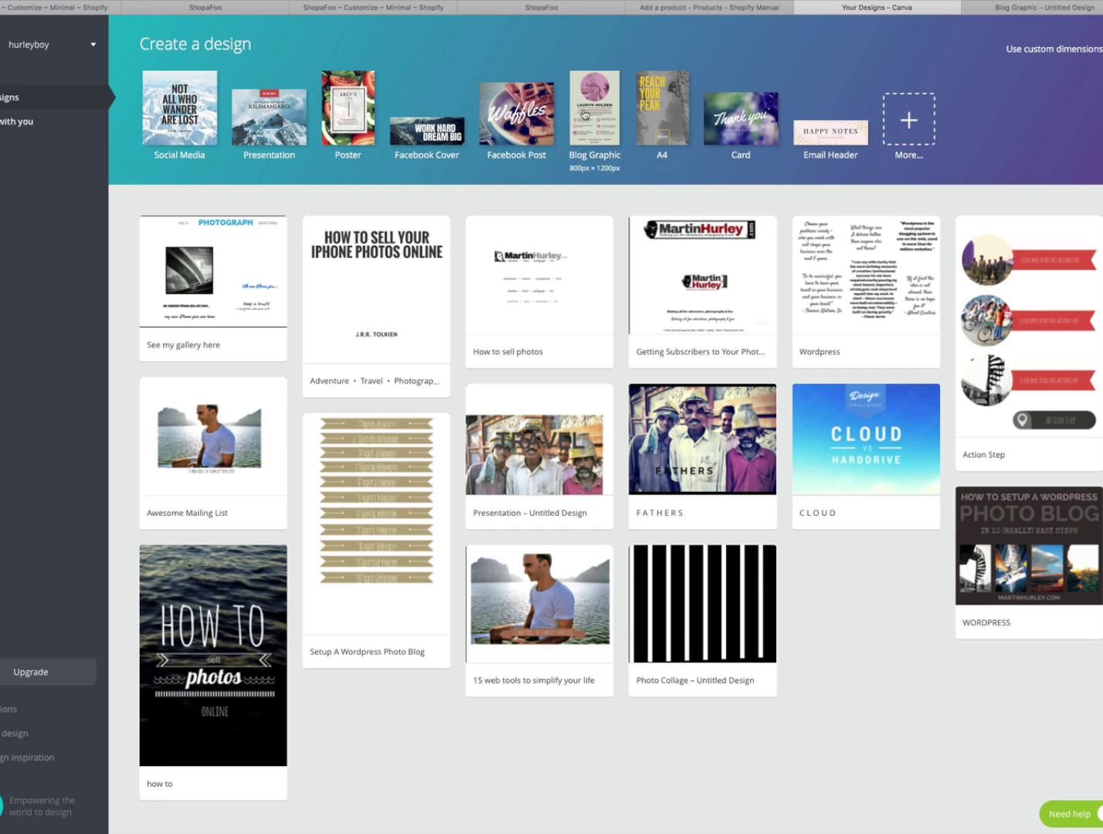
- Apply the dark holly 'Merry Christmas' template to the blank blog graphic, then go back to ShopaFoo
click(1032, 8)
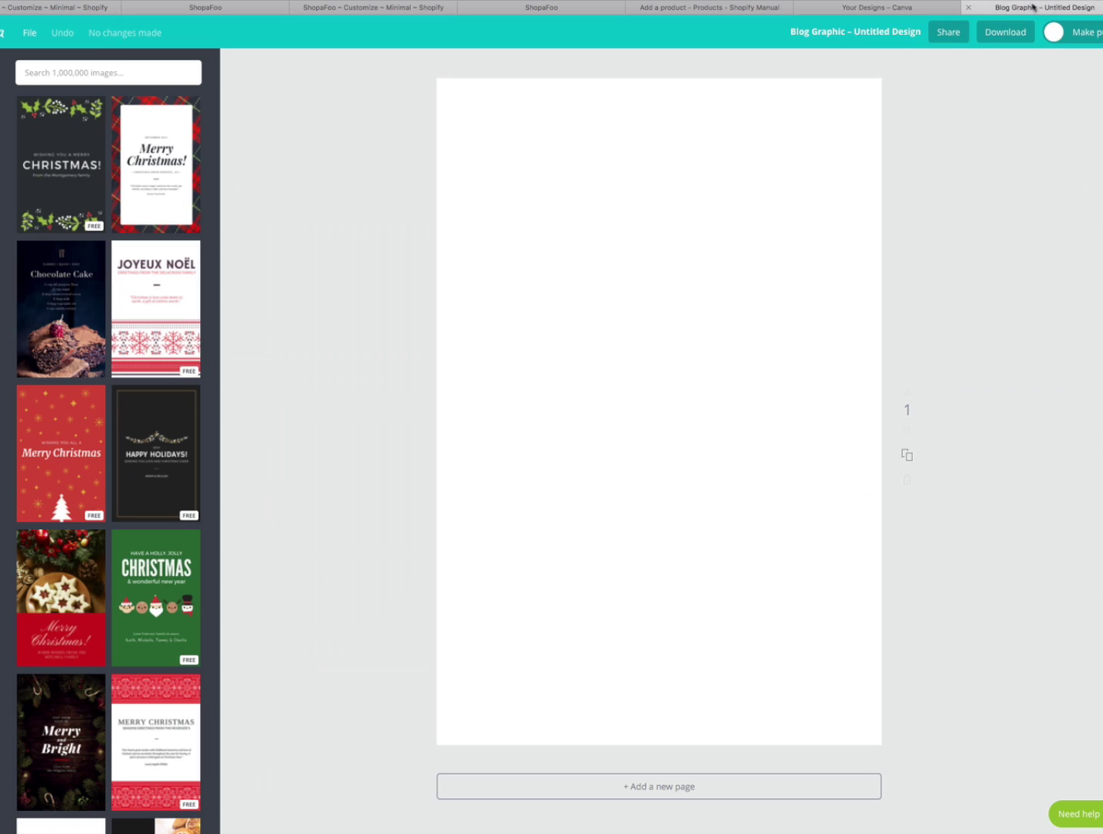
click(65, 181)
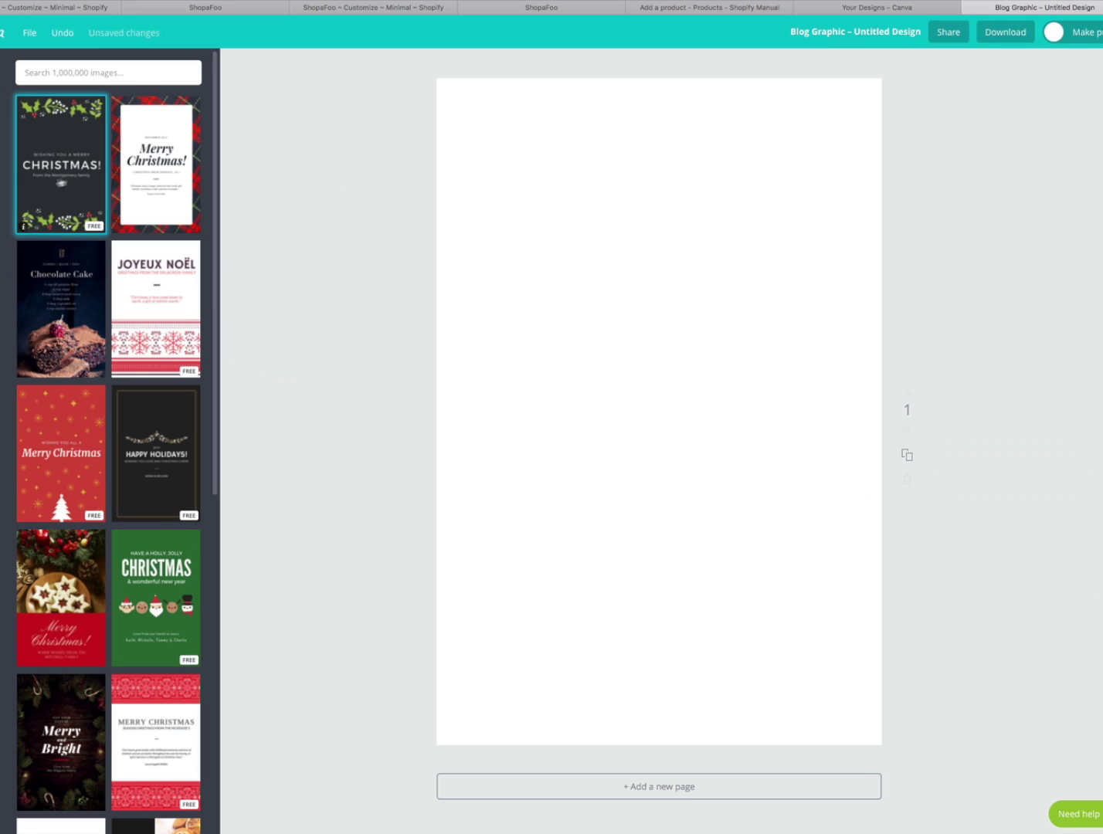
drag(67, 177, 618, 347)
click(57, 164)
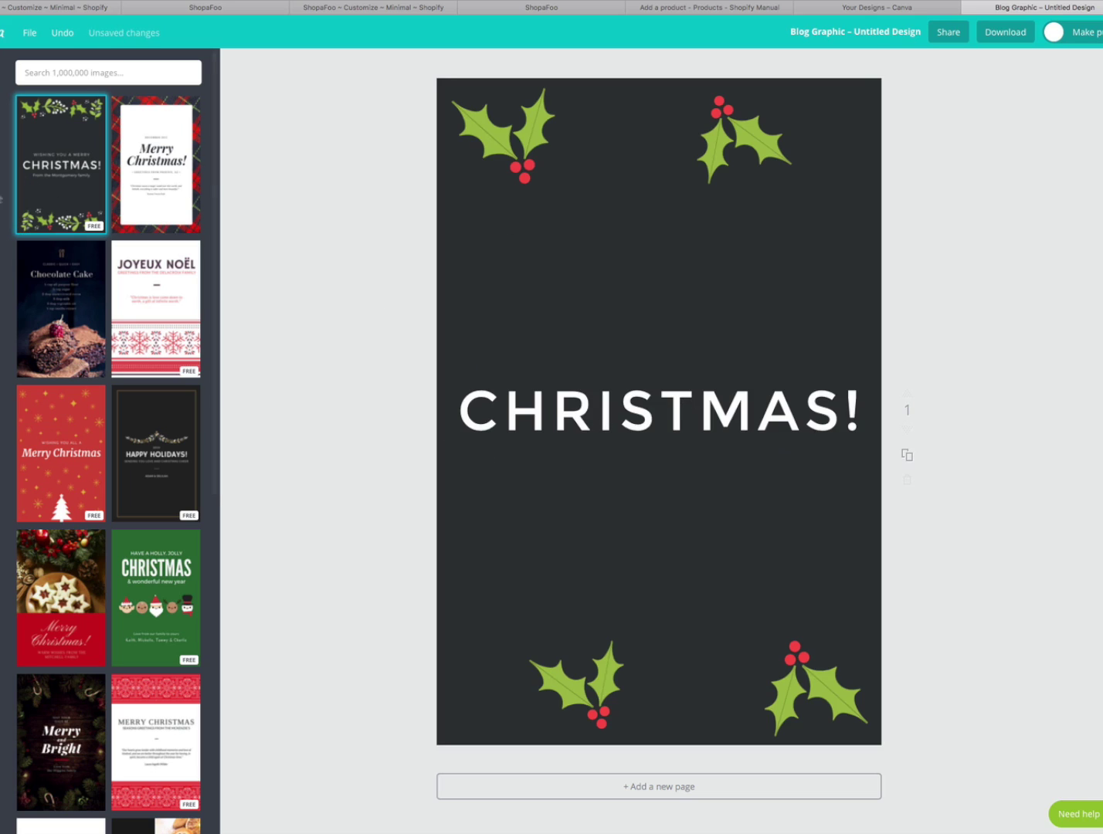
click(0, 227)
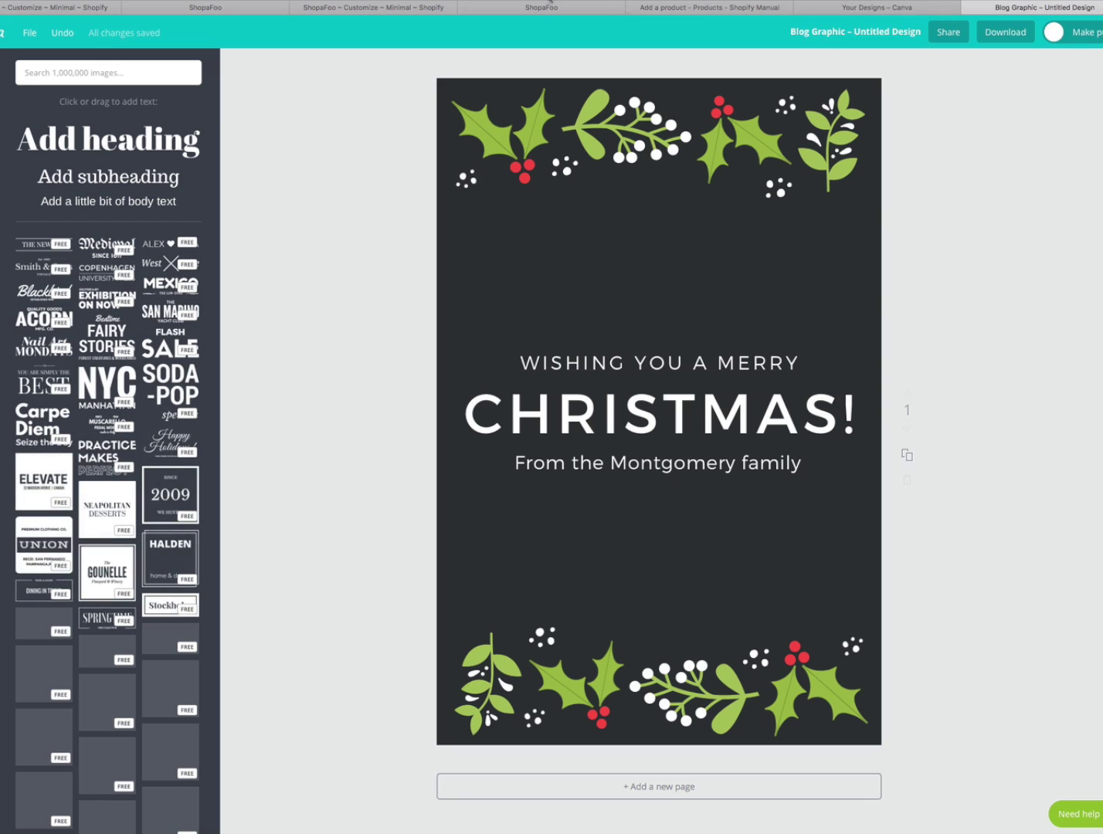
click(548, 9)
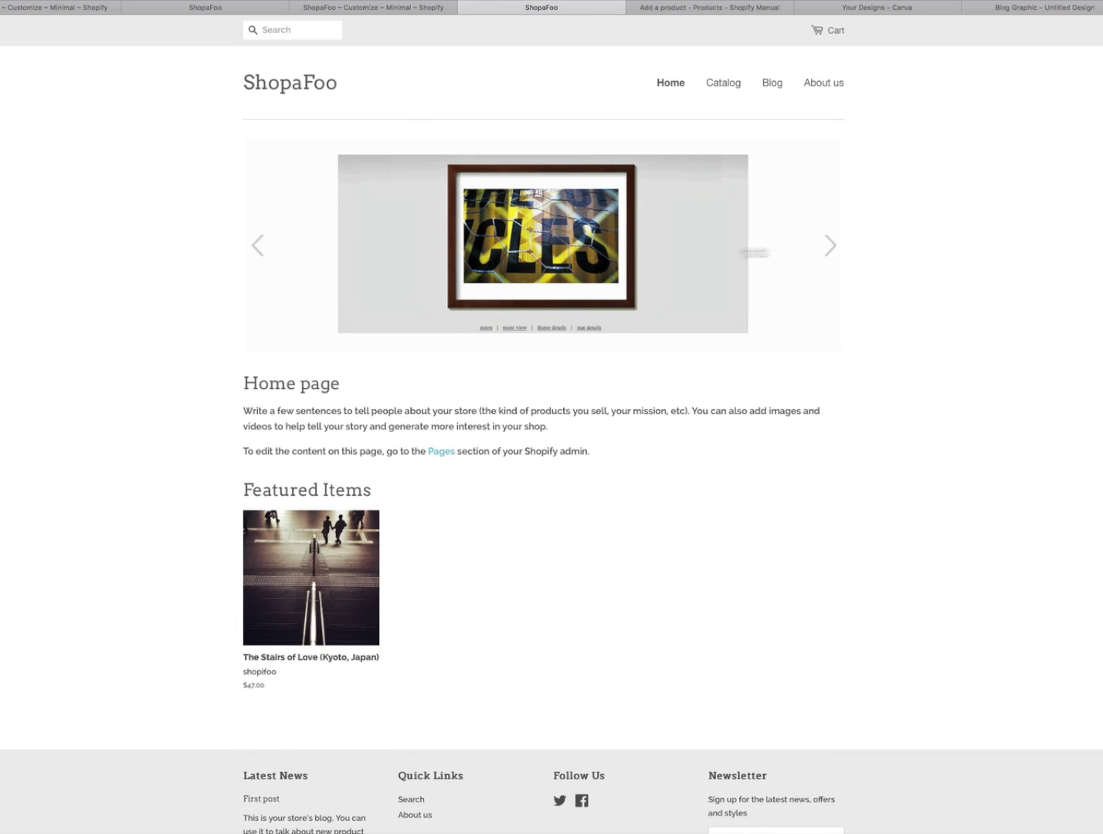
- Advance the storefront slideshow, then reopen the Minimal theme customizer
click(830, 245)
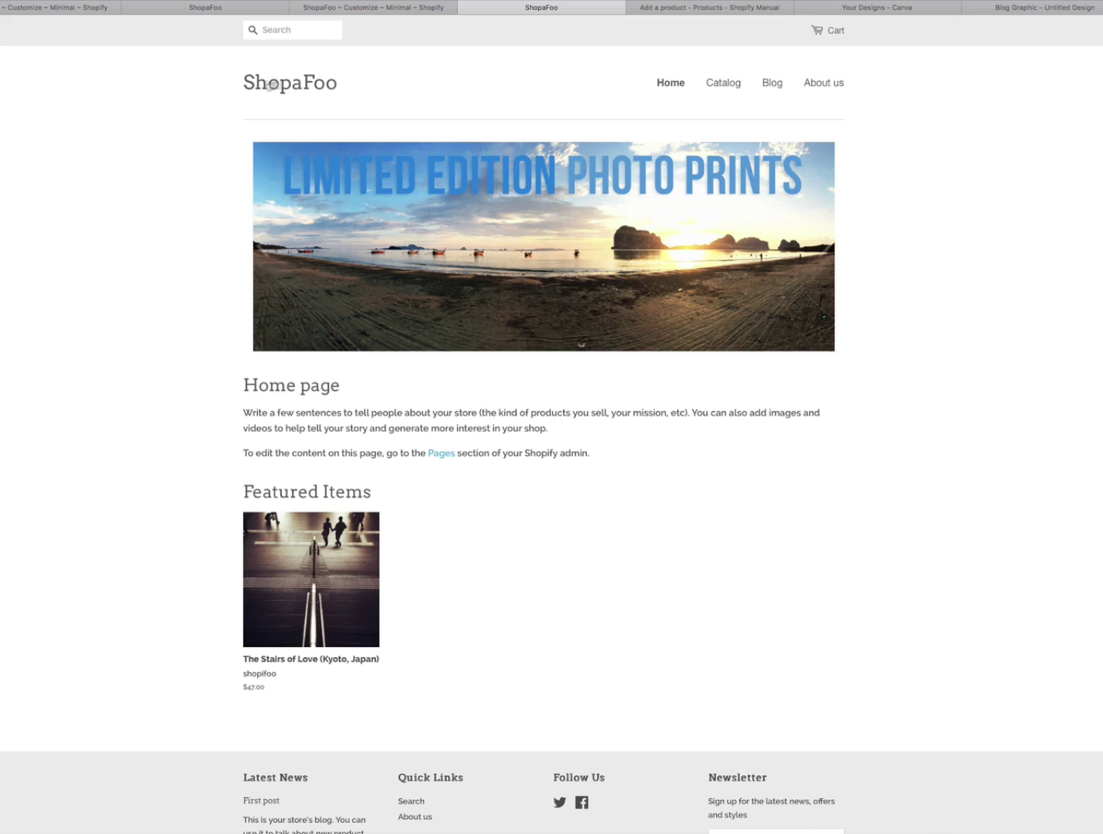
click(895, 10)
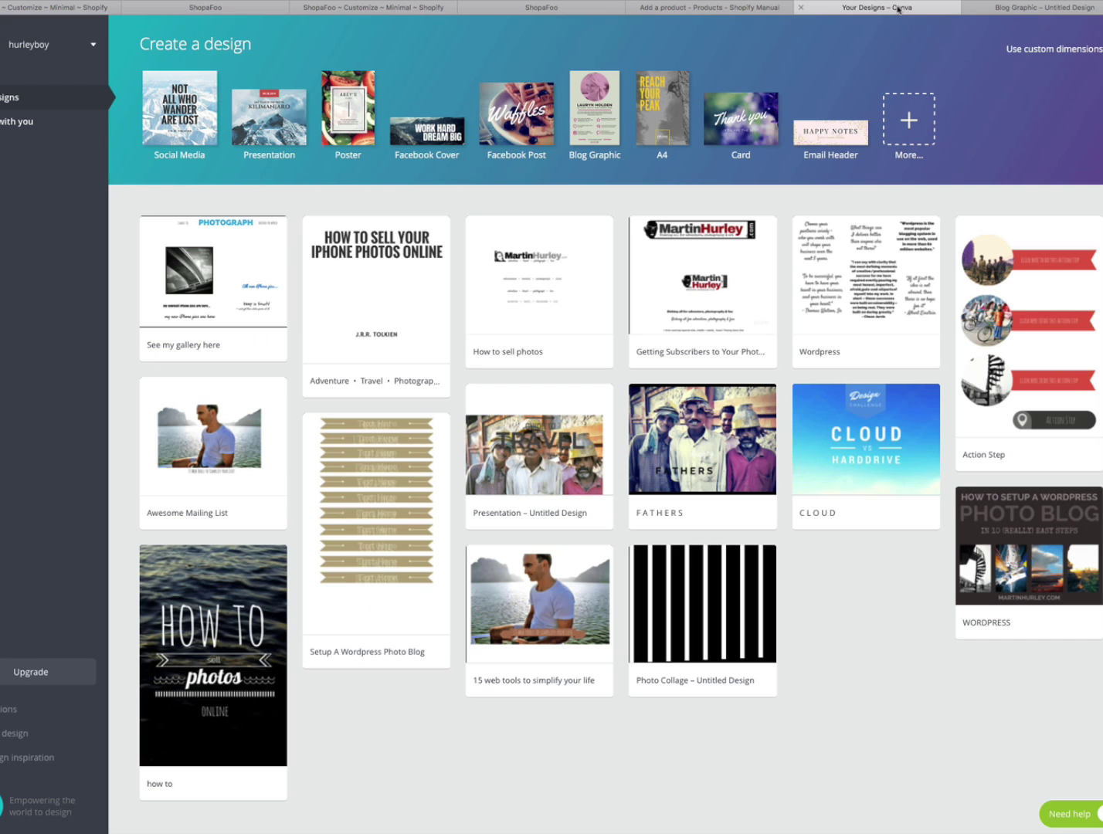
click(700, 9)
click(525, 10)
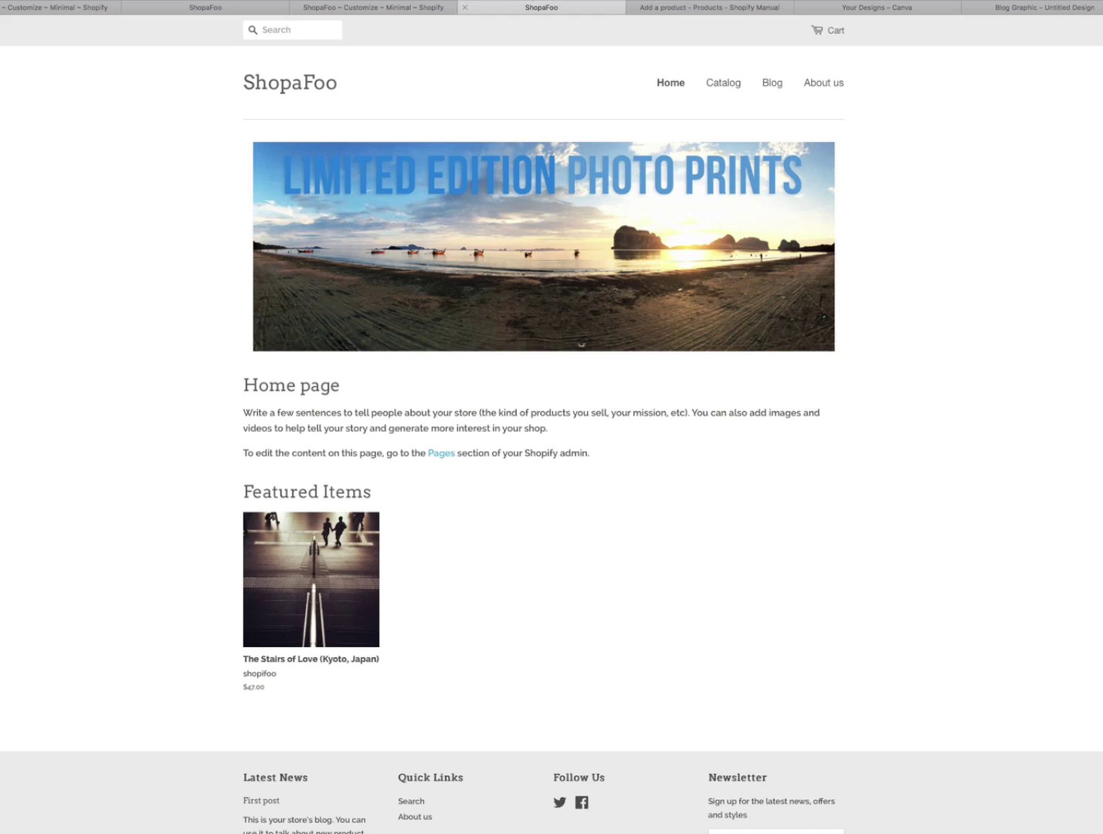
click(377, 7)
click(197, 8)
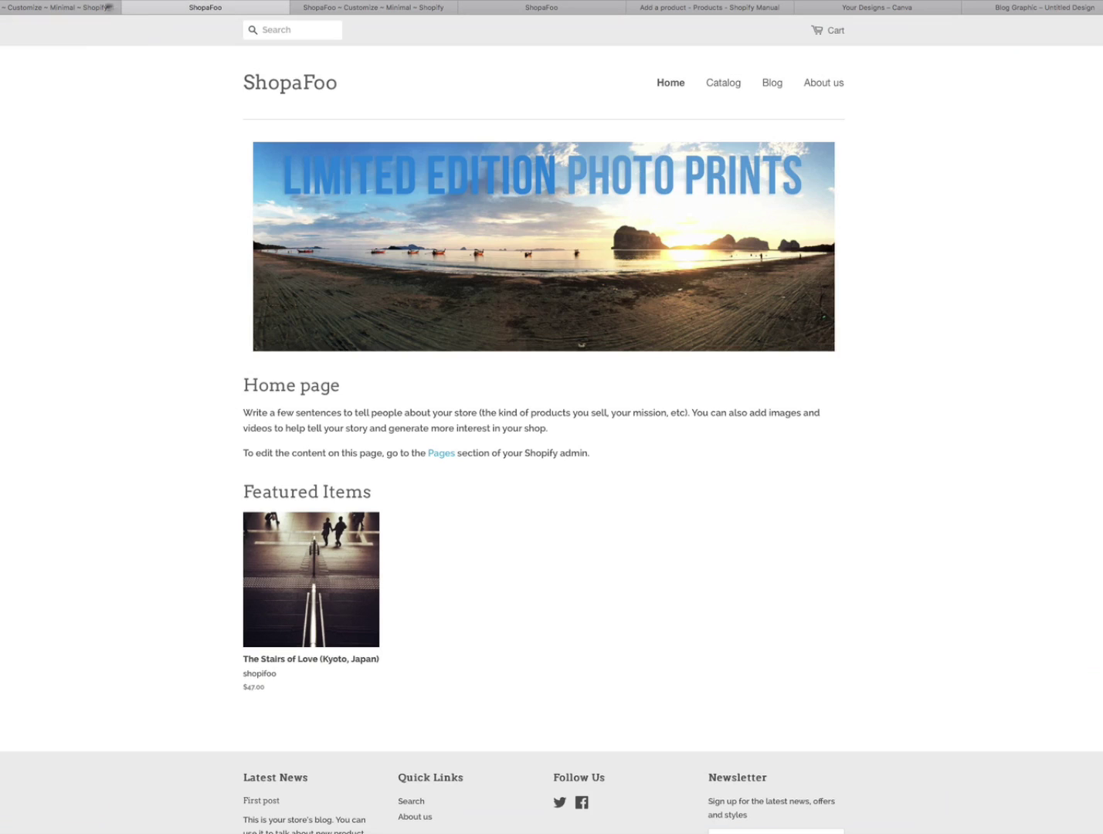
click(71, 10)
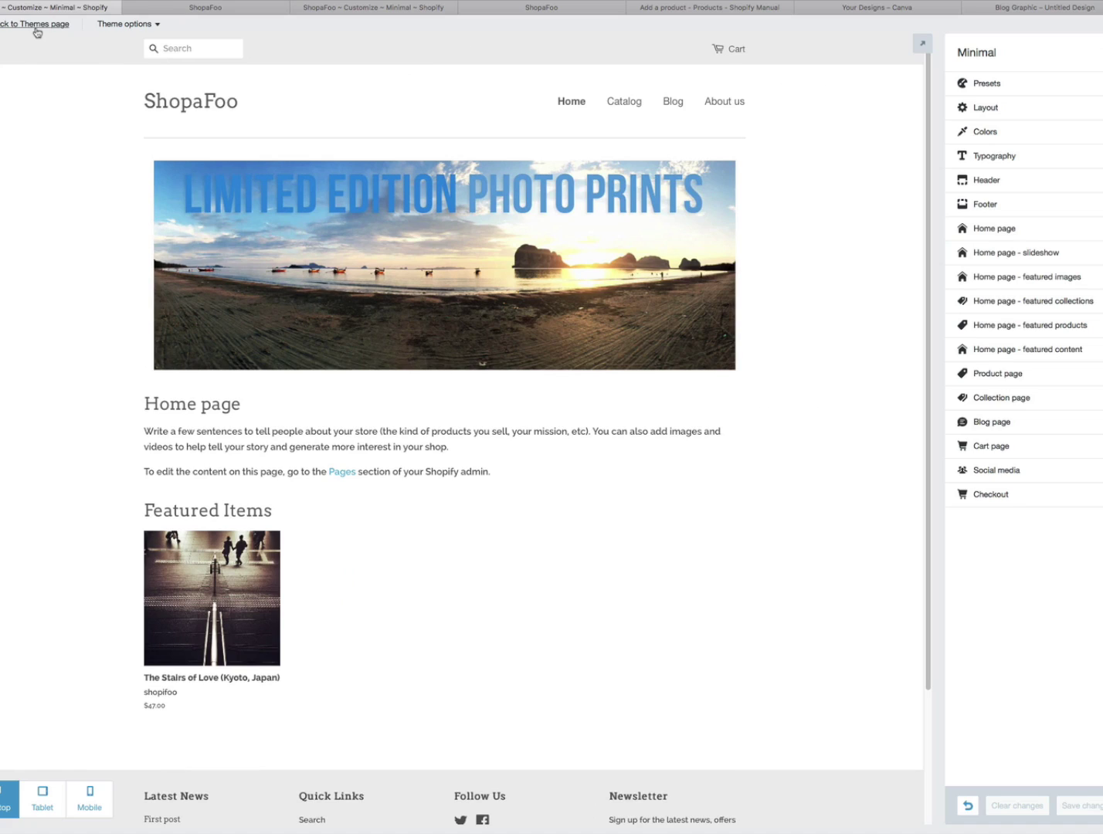
- Return to the Themes list and open the Online Store section of the admin
click(41, 28)
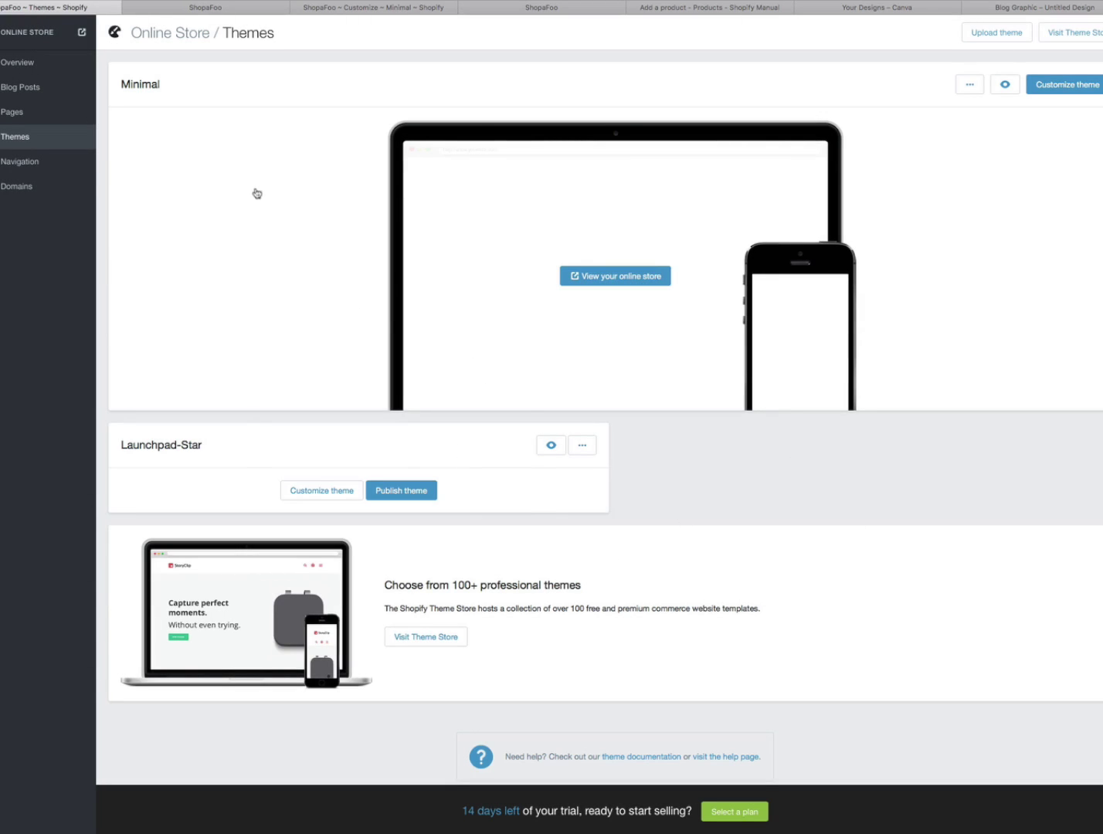
click(232, 11)
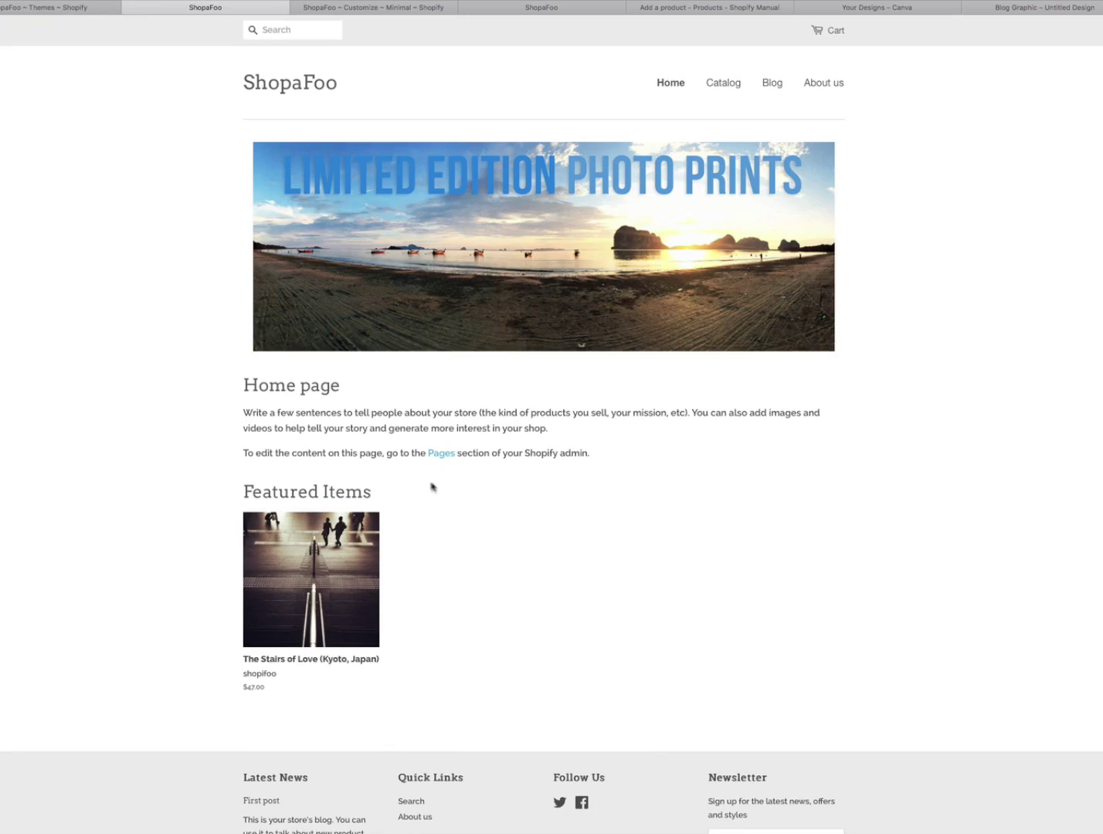
click(23, 10)
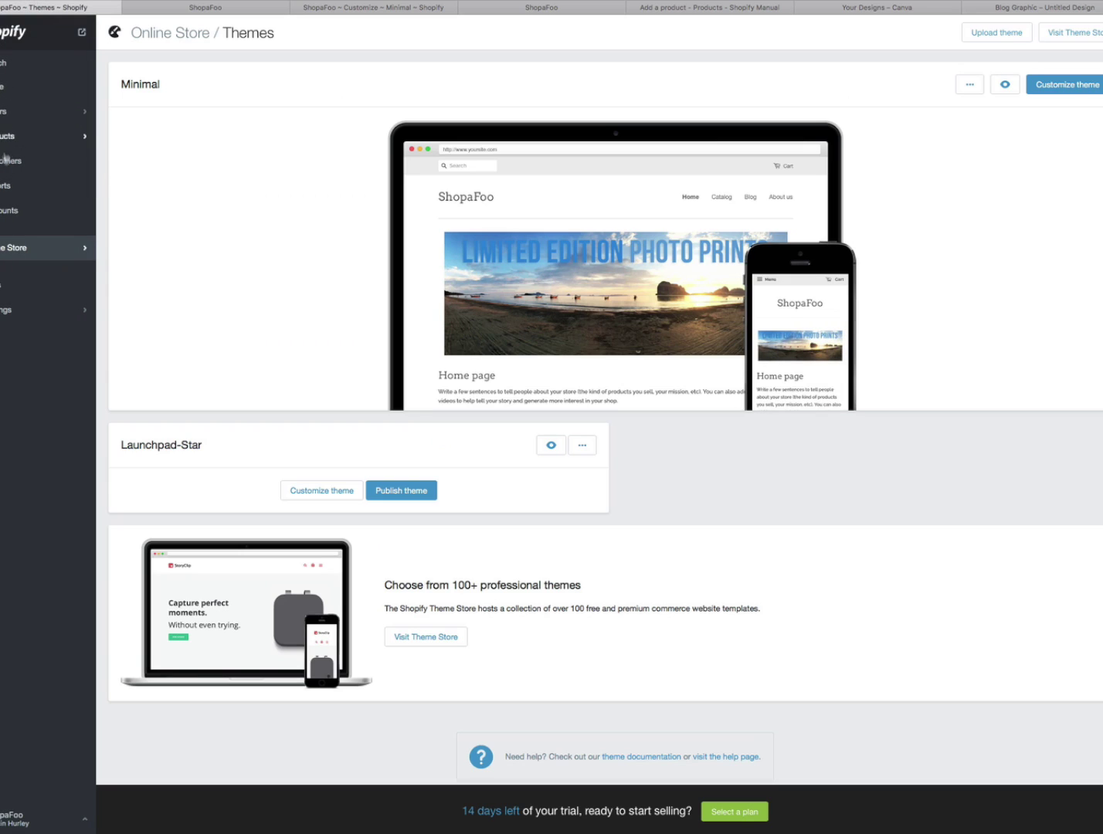
click(16, 250)
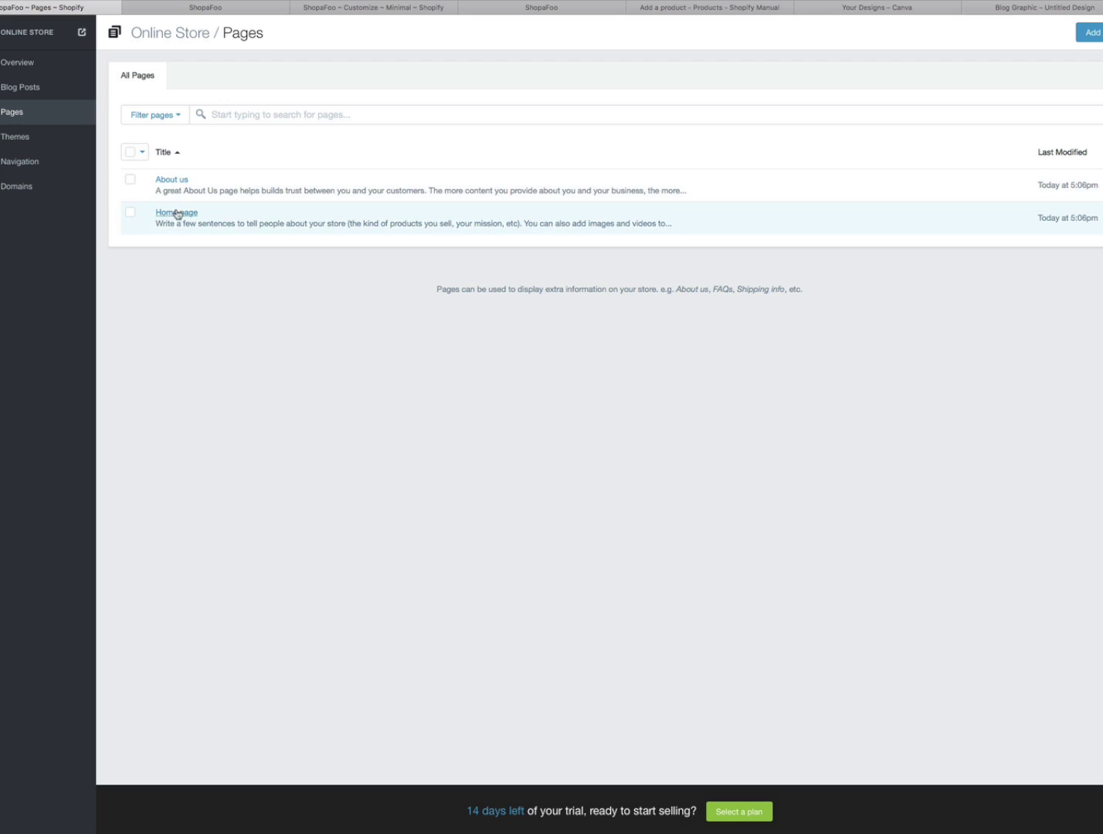
- Open the Home page and paste the two-paragraph photographer bio over its placeholder content
click(177, 213)
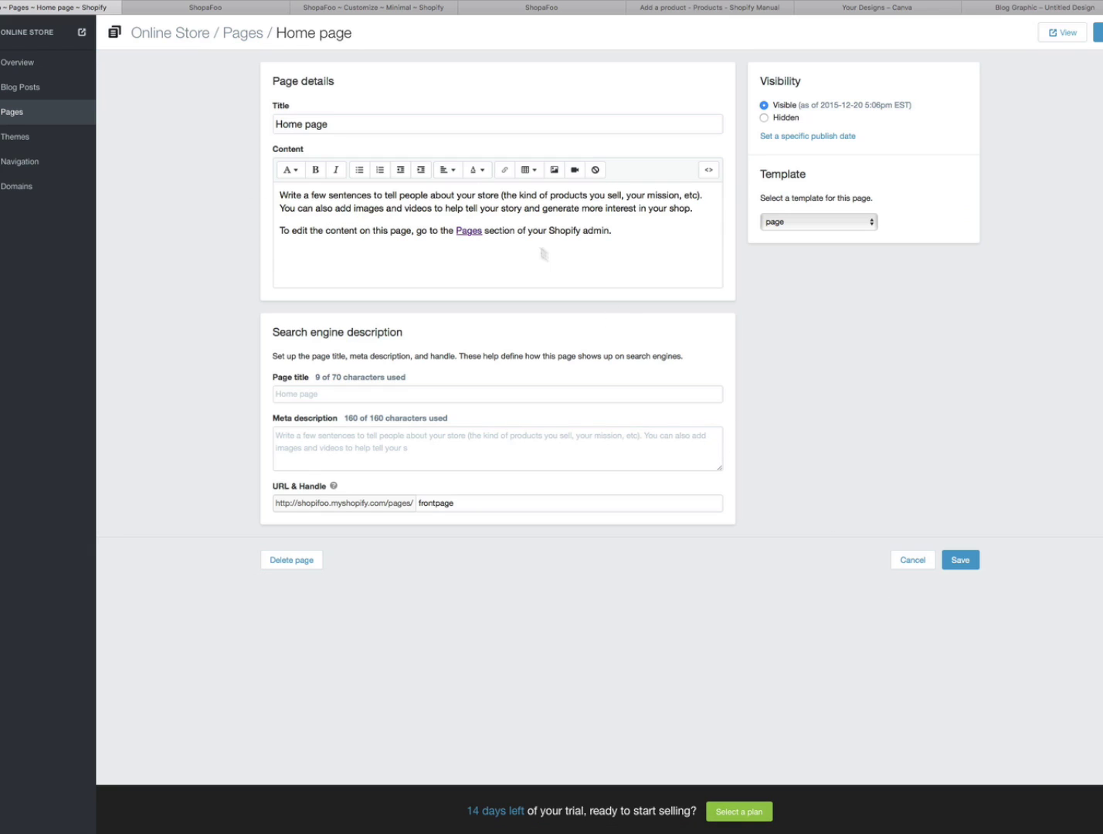
click(534, 247)
drag(608, 230, 279, 198)
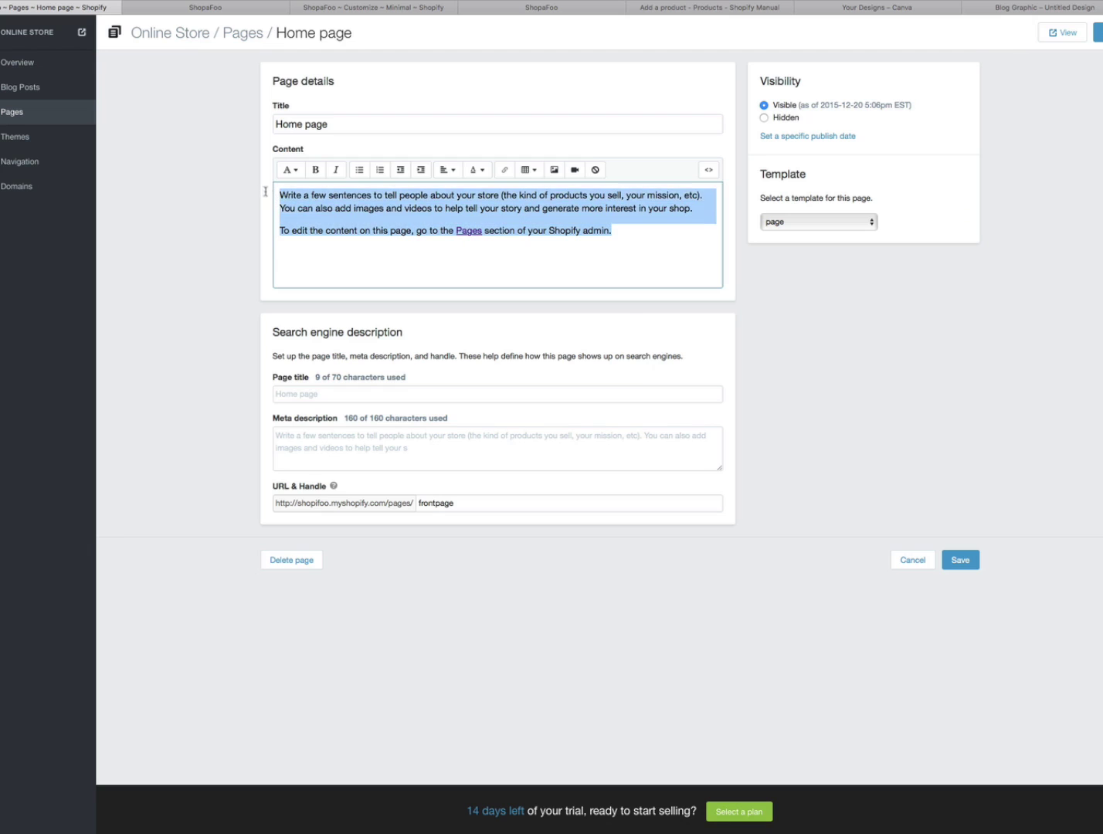
text(Martin Hurley is a film maker, adventurer and photographer who prides himself as being a modern day happiness specialist. Just a few months back he explored Asia for 40 days, on bicycles and foot, shooting entirely with the iPhone 6. When you catch up with him, wait patiently until he quotes Jeffrey Smart as his main influence. Bring up travel and he'll look down at you with glazed eyes high on travel-lust. Let him wax lyrical about his Instagram addiction, and beauty in photographing people, urban architecture and retro-reflective road-signs. Be curious as he paints pictures of remote travels in Myanmar, India (Kumbh Mela festival), Cambodia, Laos, Thailand and Bangladesh (Chittagong ship-breaking yards) as well as a handful of others. Dig deep and you'll find his photography represented by the National Gallery of Victoria (Melbourne, Australia) and other private collections. Booked air tickets to USA and Japan? Check. The dude also speaks German and Thai. Weird combination I know. But don't hold that against him!)
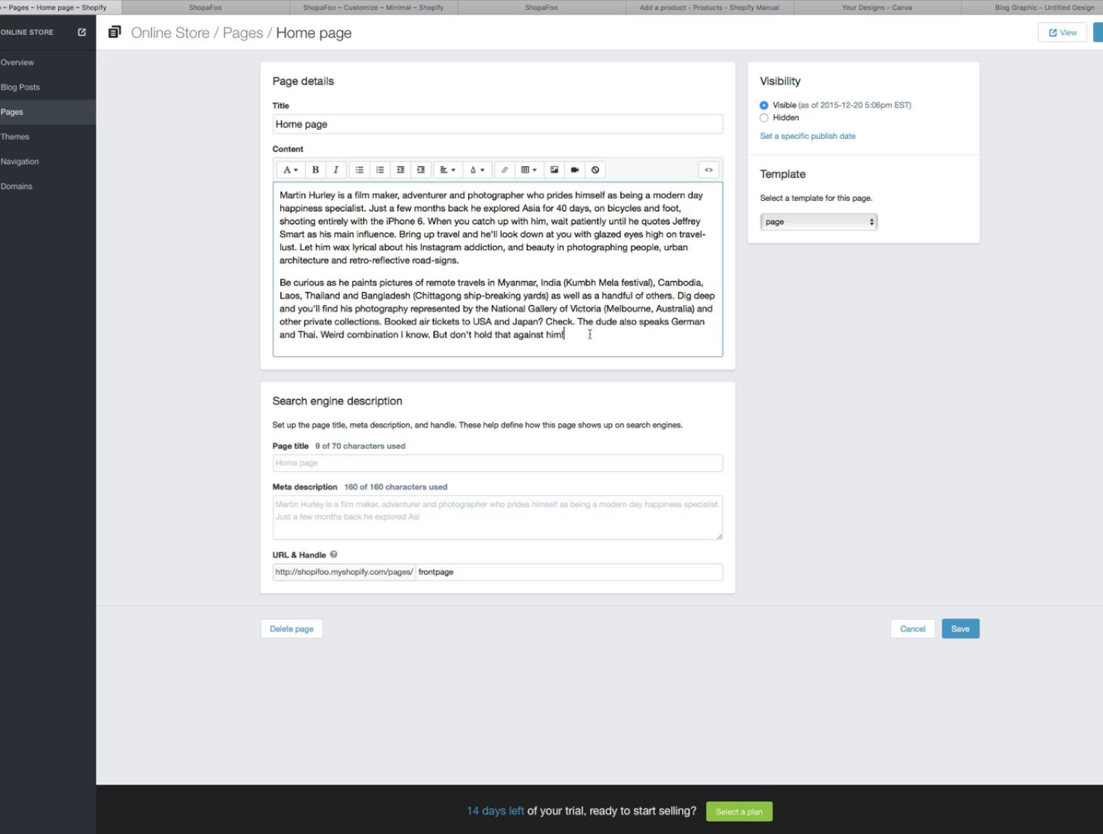
- Delete the bio's last sentences so it ends at 'other private collections.', then save
drag(571, 336, 385, 324)
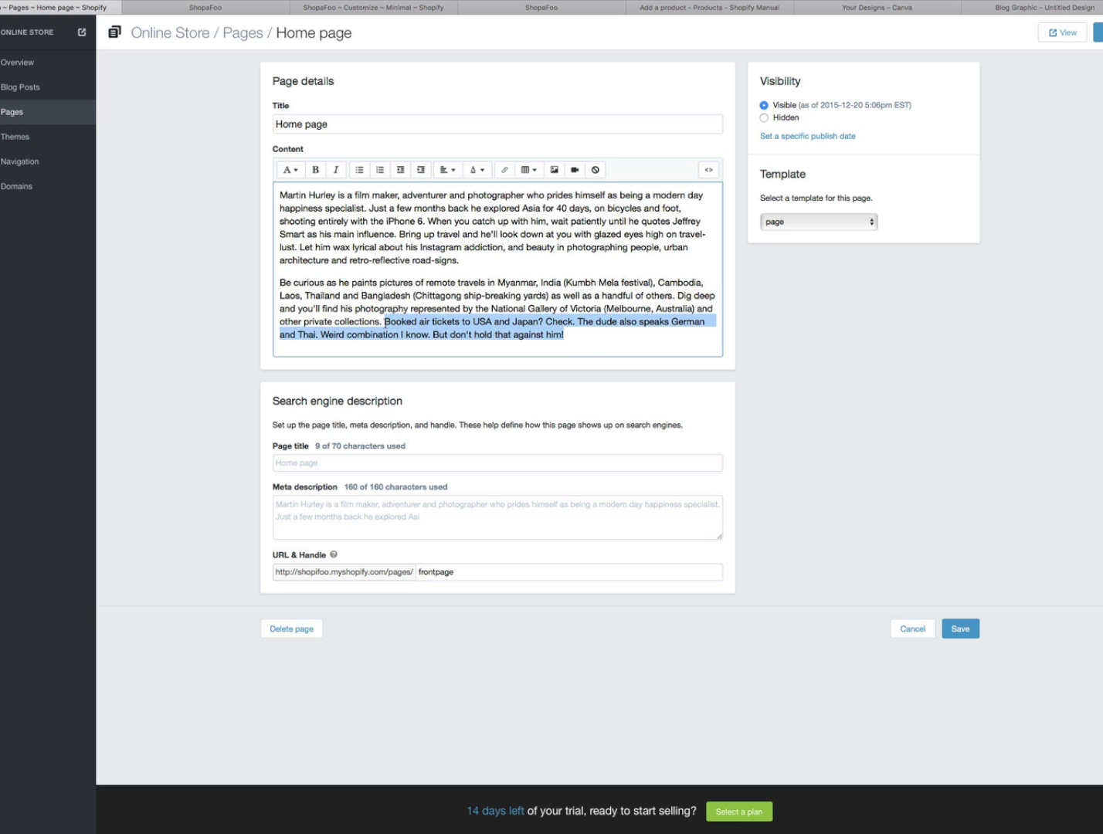
key(BackSpace)
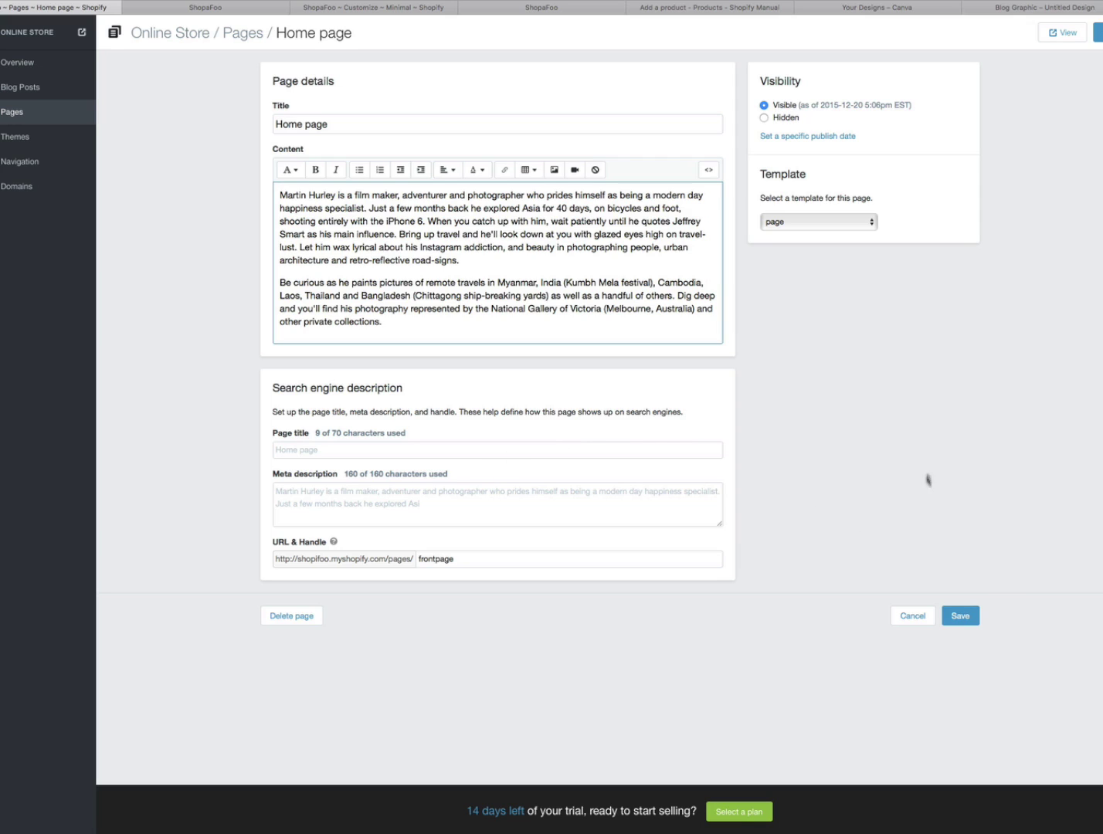
click(964, 617)
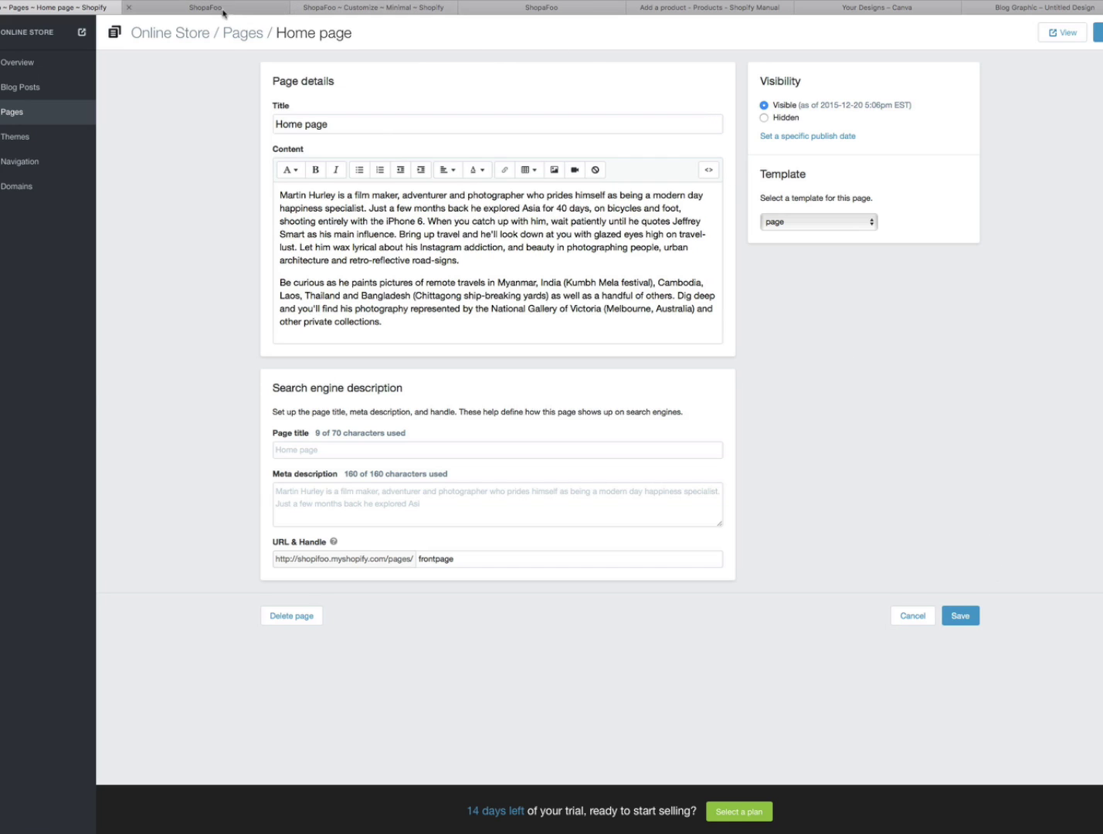
- View the bio on the live ShopaFoo home page, then return to the Pages list
click(224, 9)
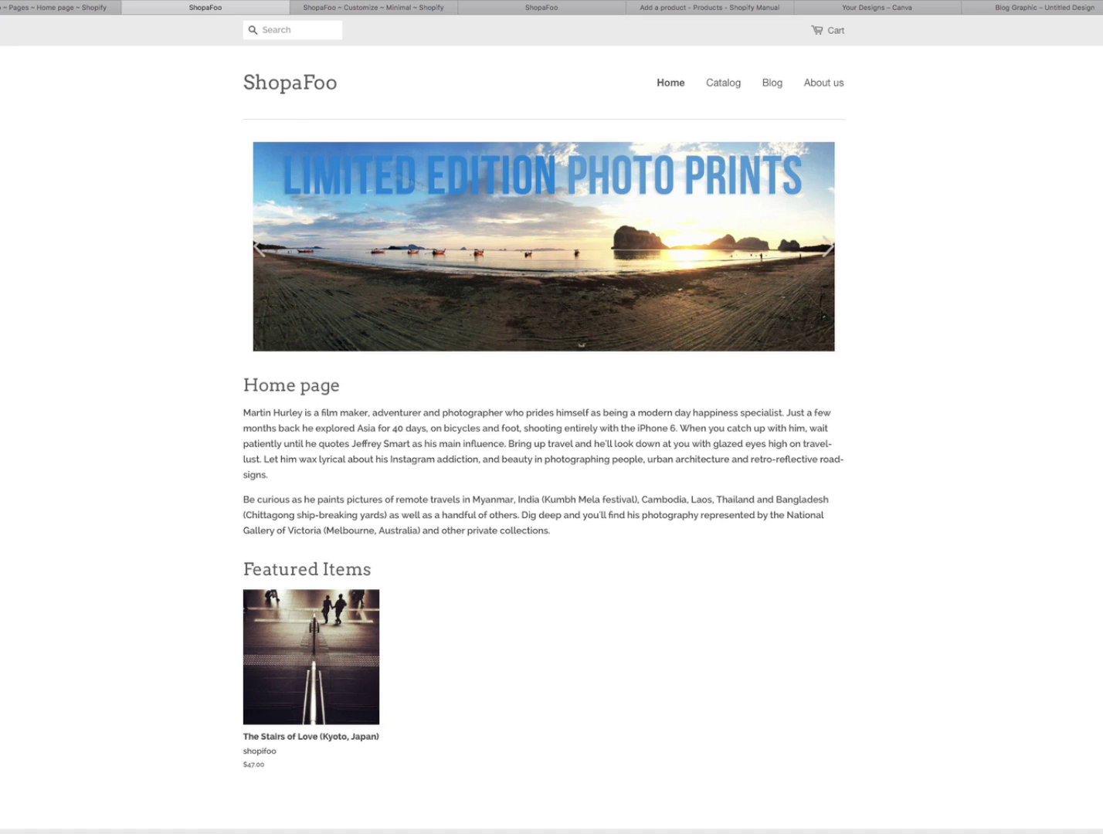
click(59, 10)
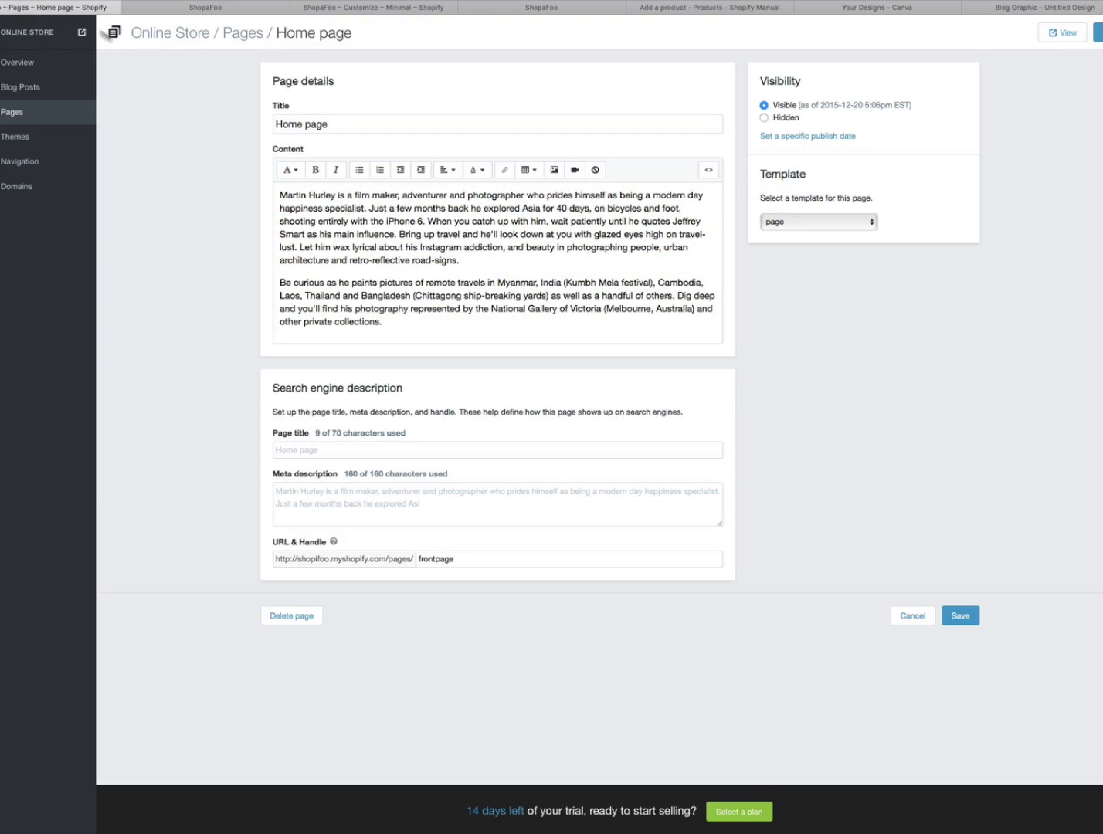
click(238, 34)
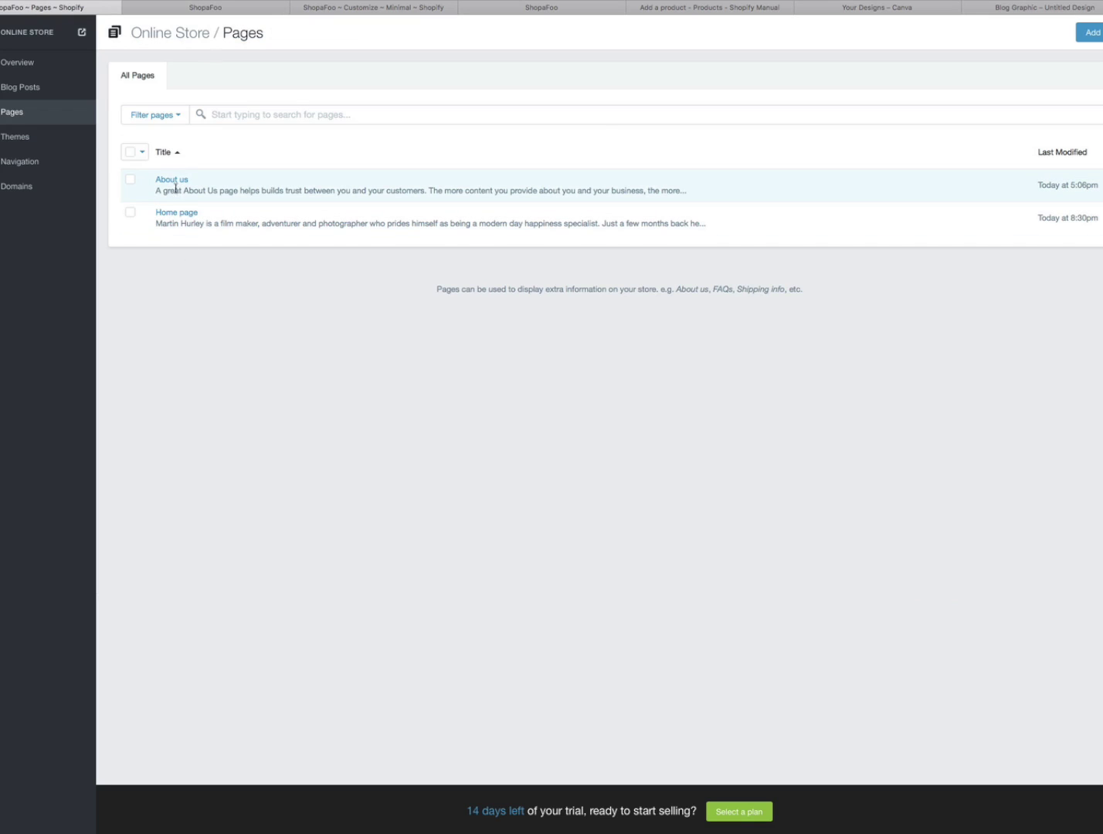
- Open the About us page and save it
click(173, 183)
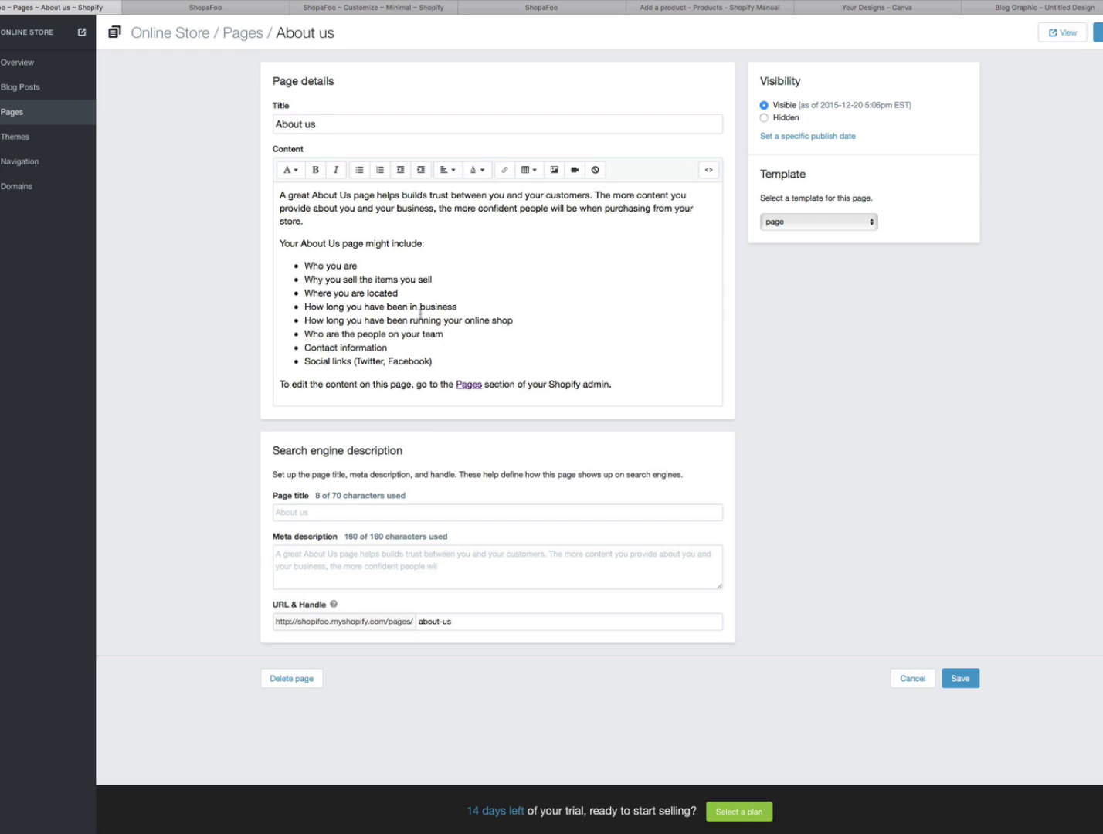
click(958, 680)
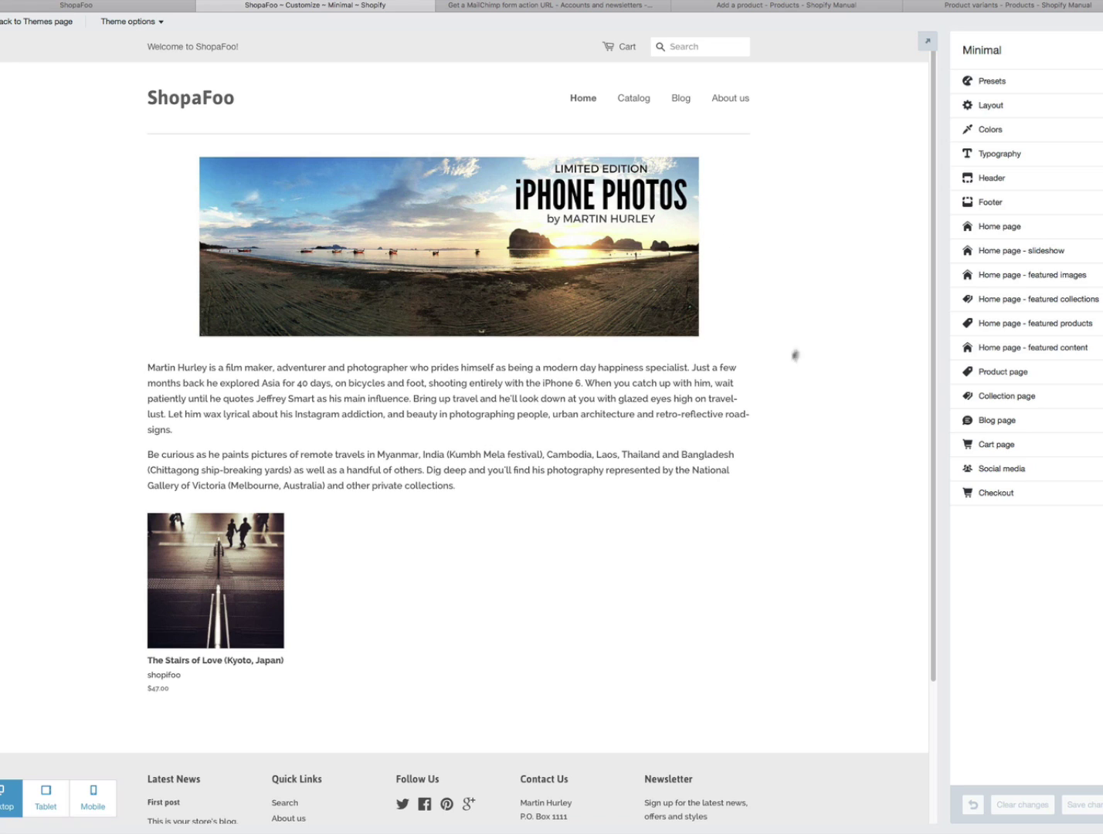
- Confirm the Header shows the 'Welcome to ShopaFoo!' top bar message and a working search bar
click(994, 180)
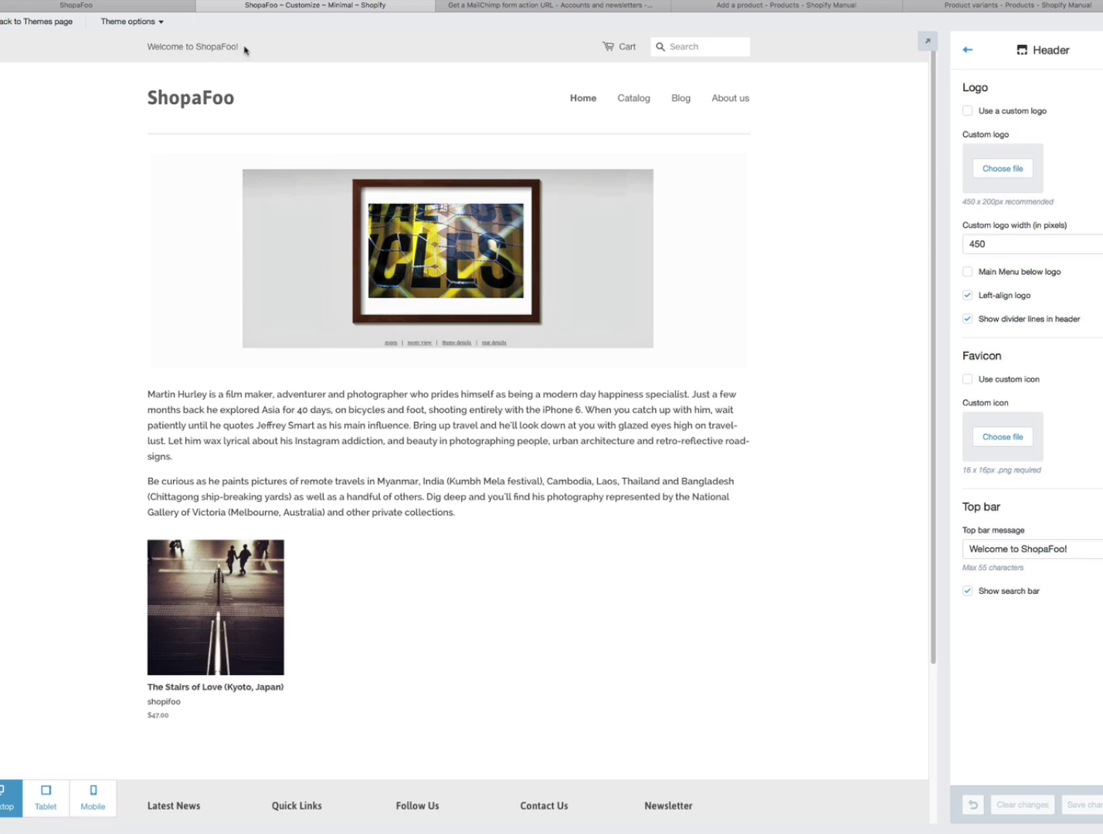
drag(246, 41, 154, 44)
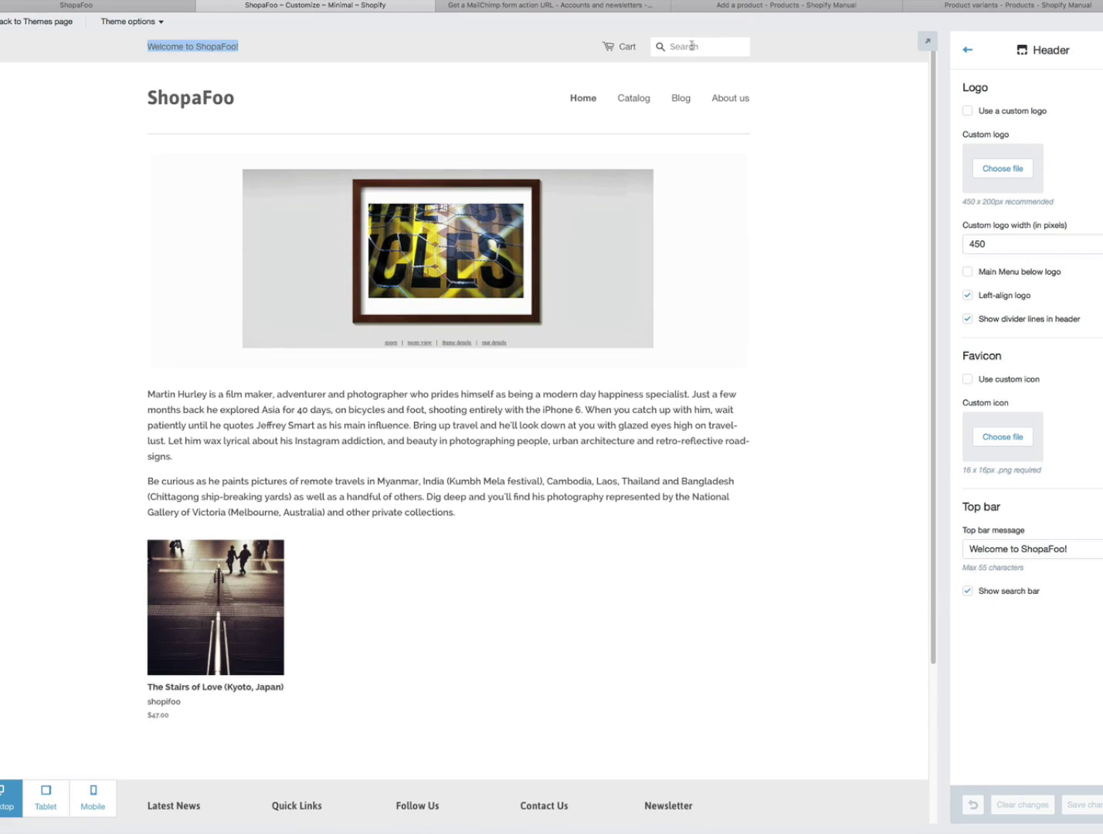
click(695, 46)
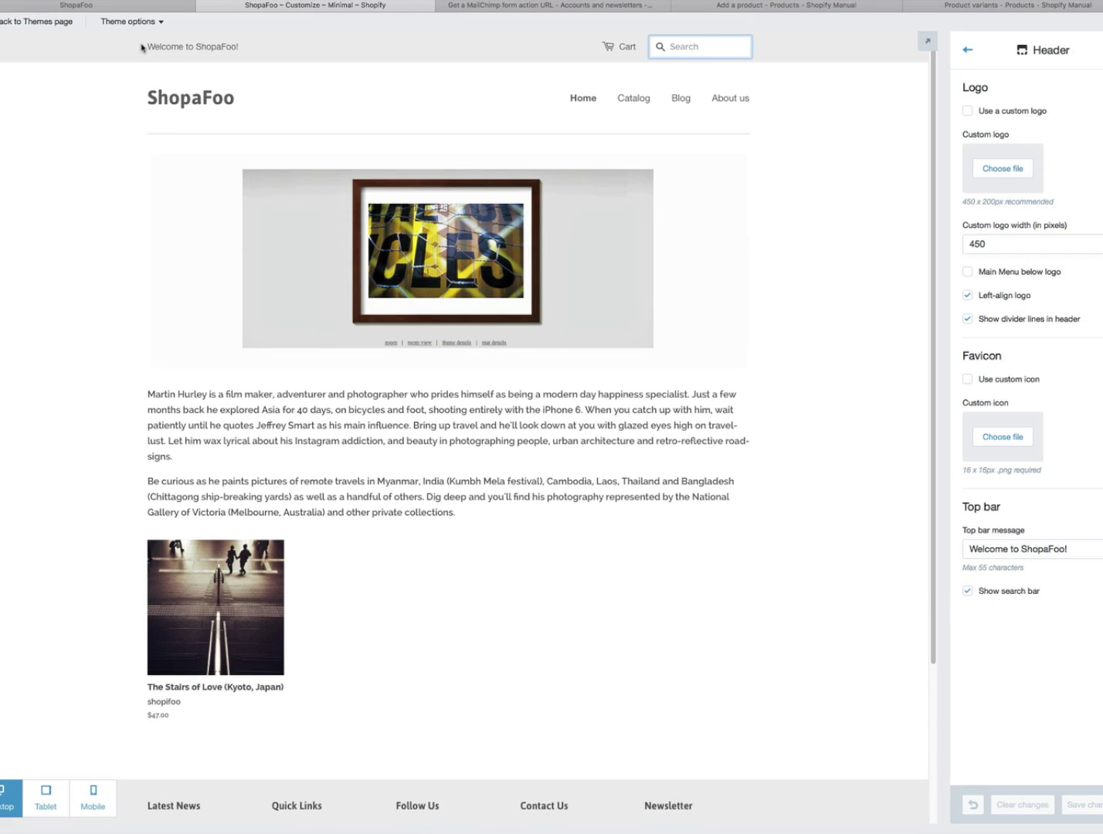
drag(141, 49, 236, 52)
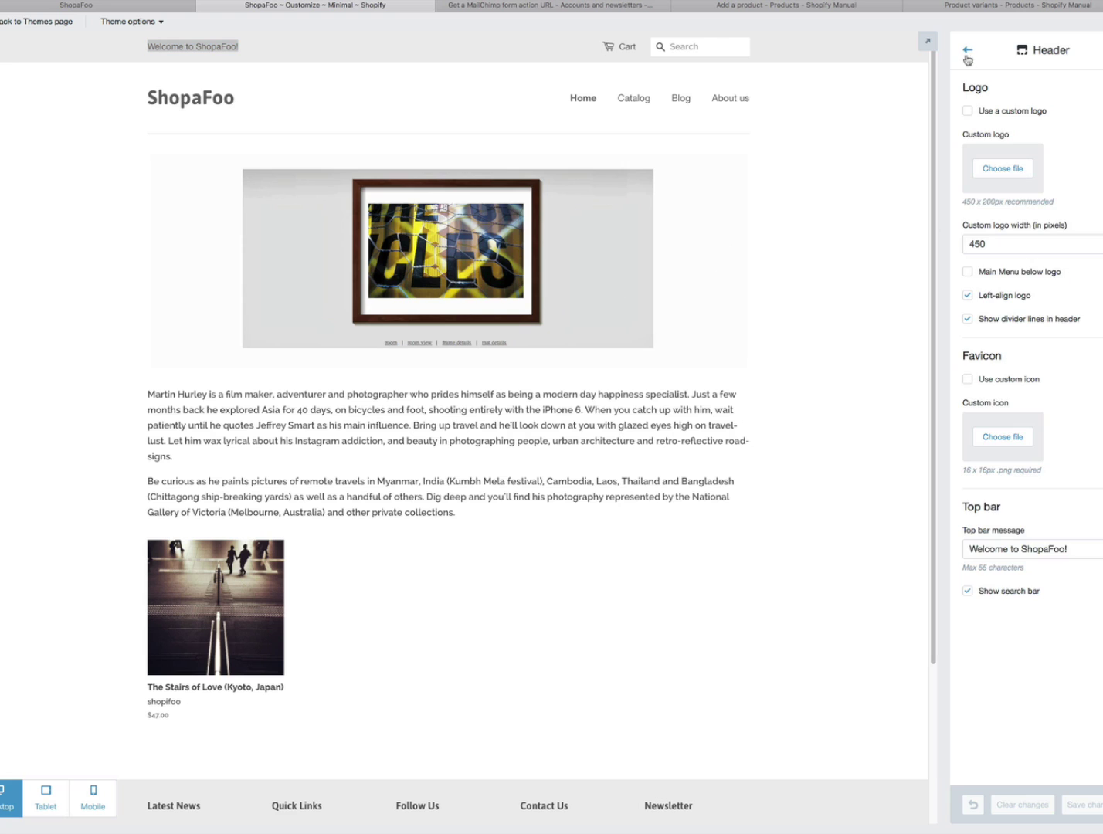
- Leave the Header panel and open the 'Home page - featured content' section
click(968, 51)
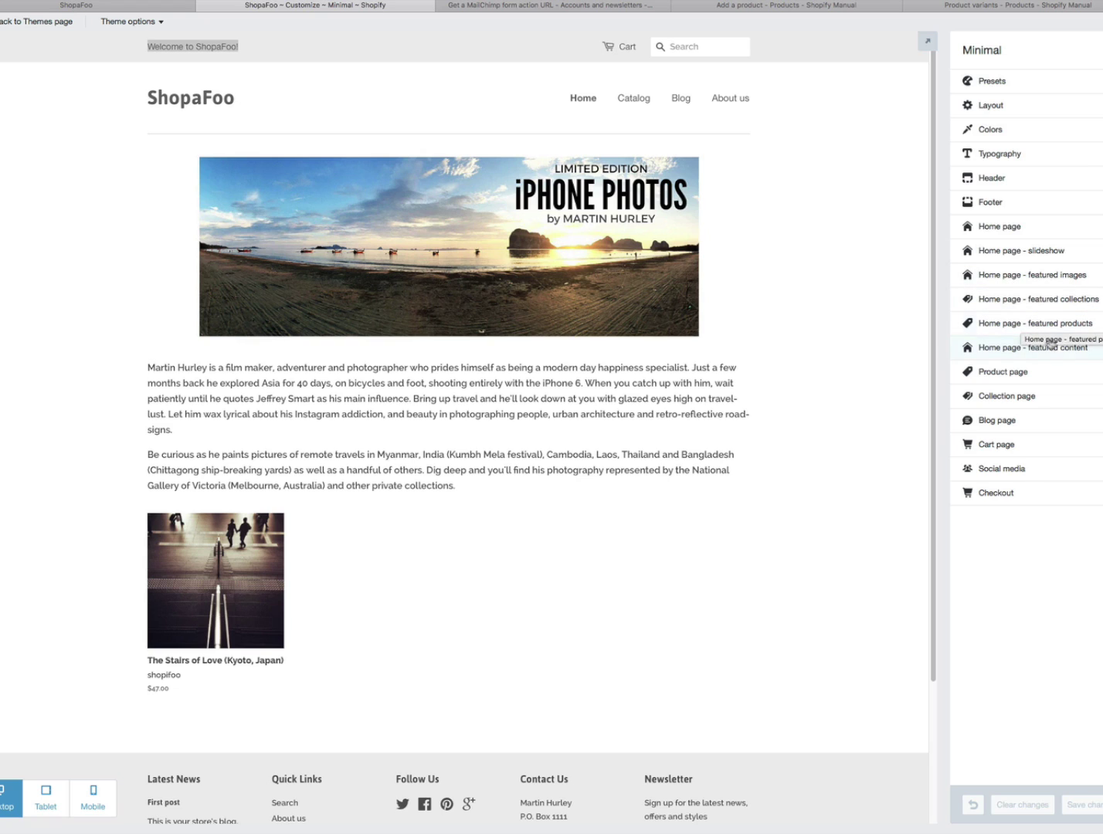
click(1028, 352)
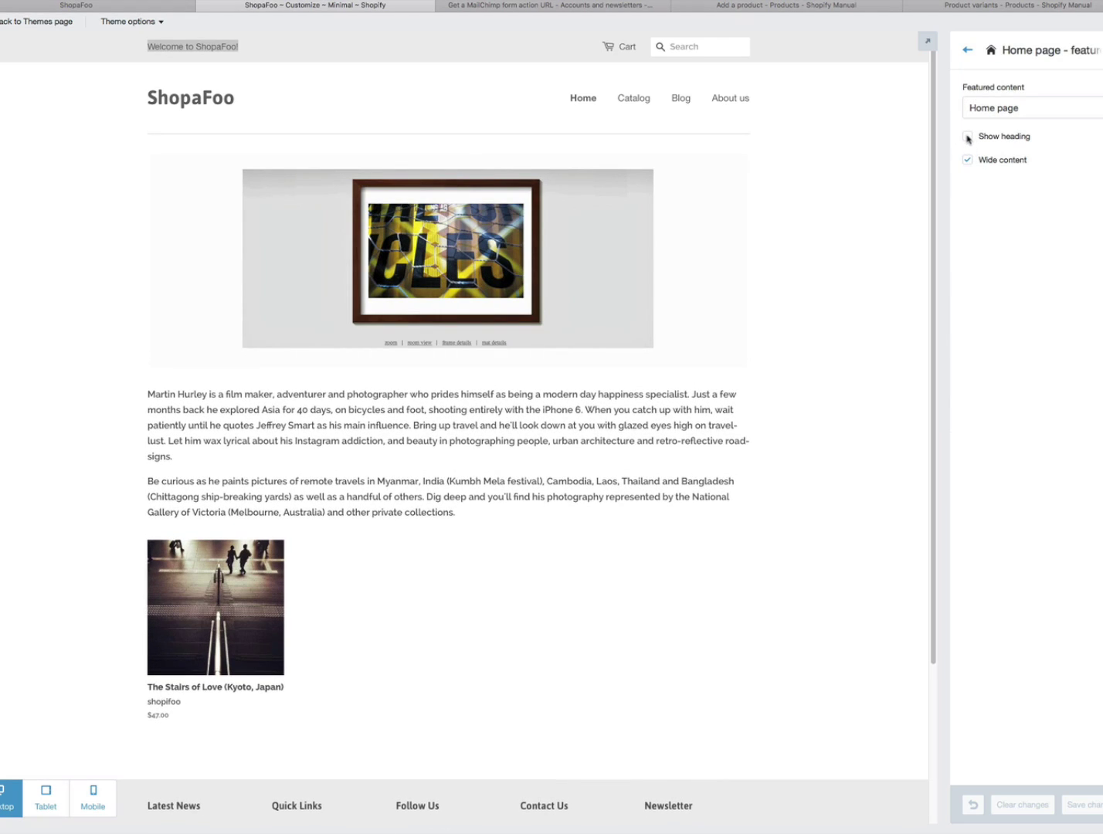
- Turn on the featured-content heading, save it, and check it on the live ShopaFoo storefront
click(968, 138)
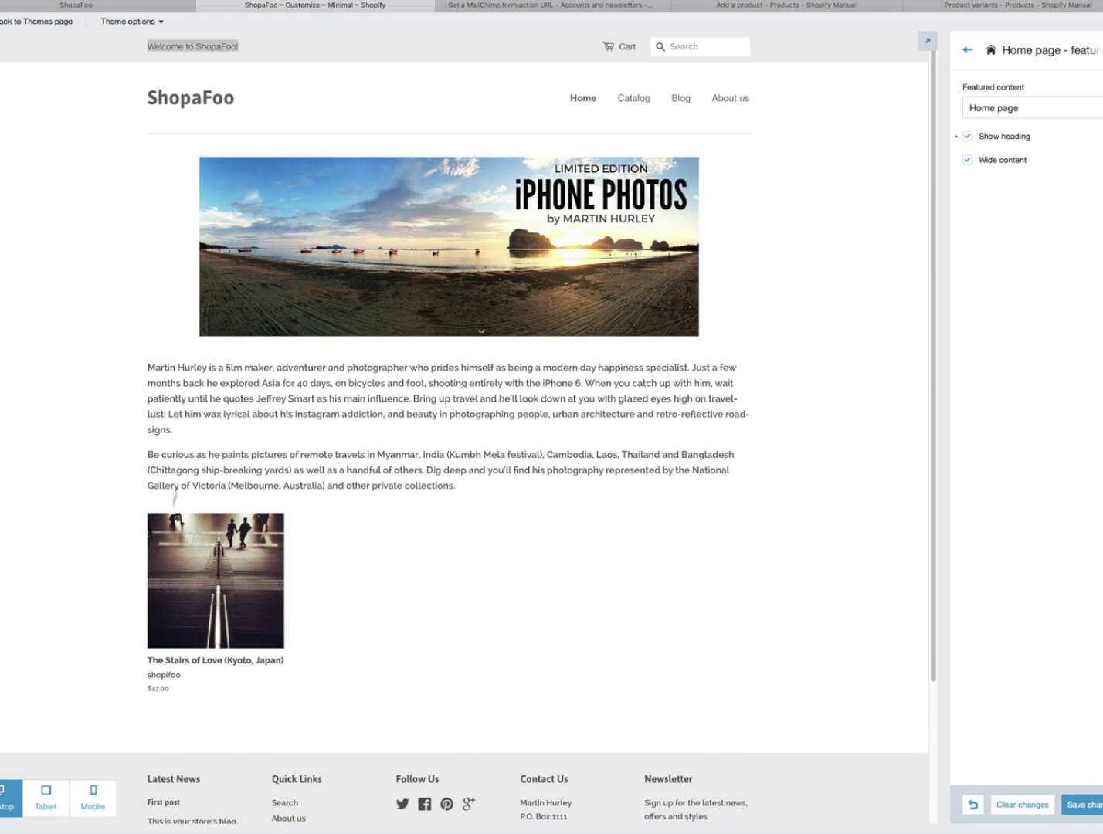
click(1091, 805)
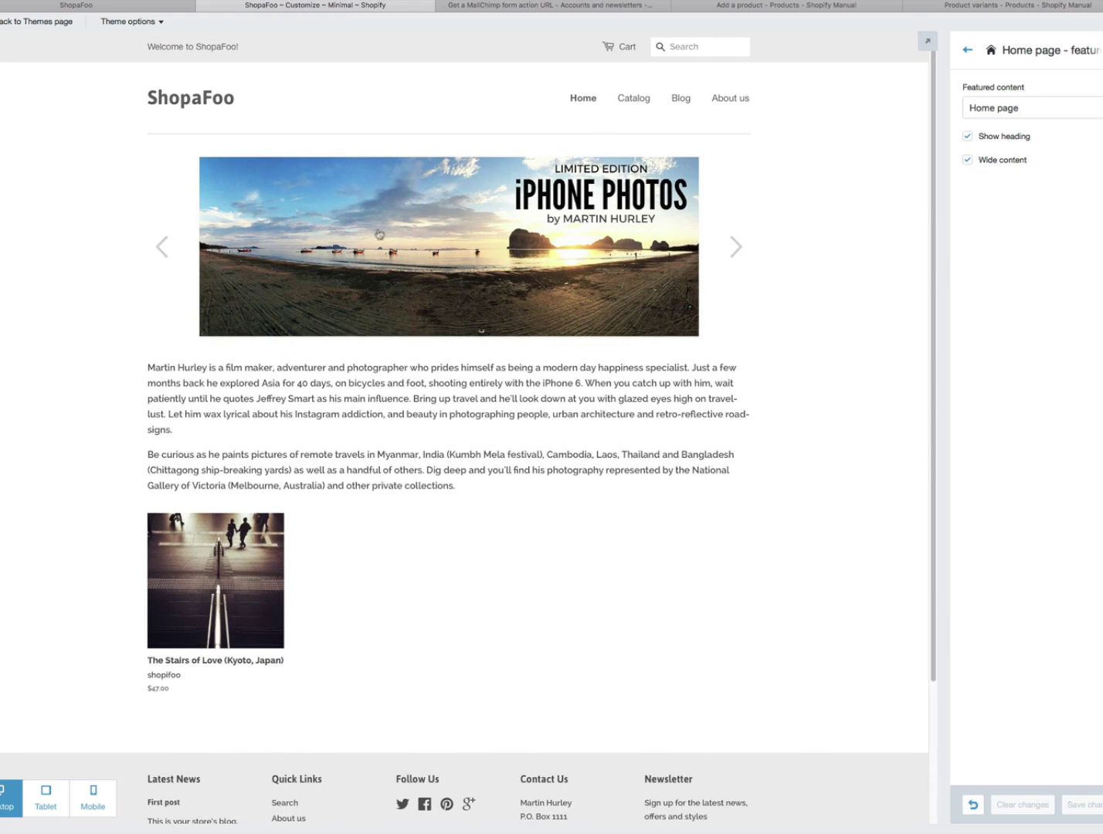
click(116, 8)
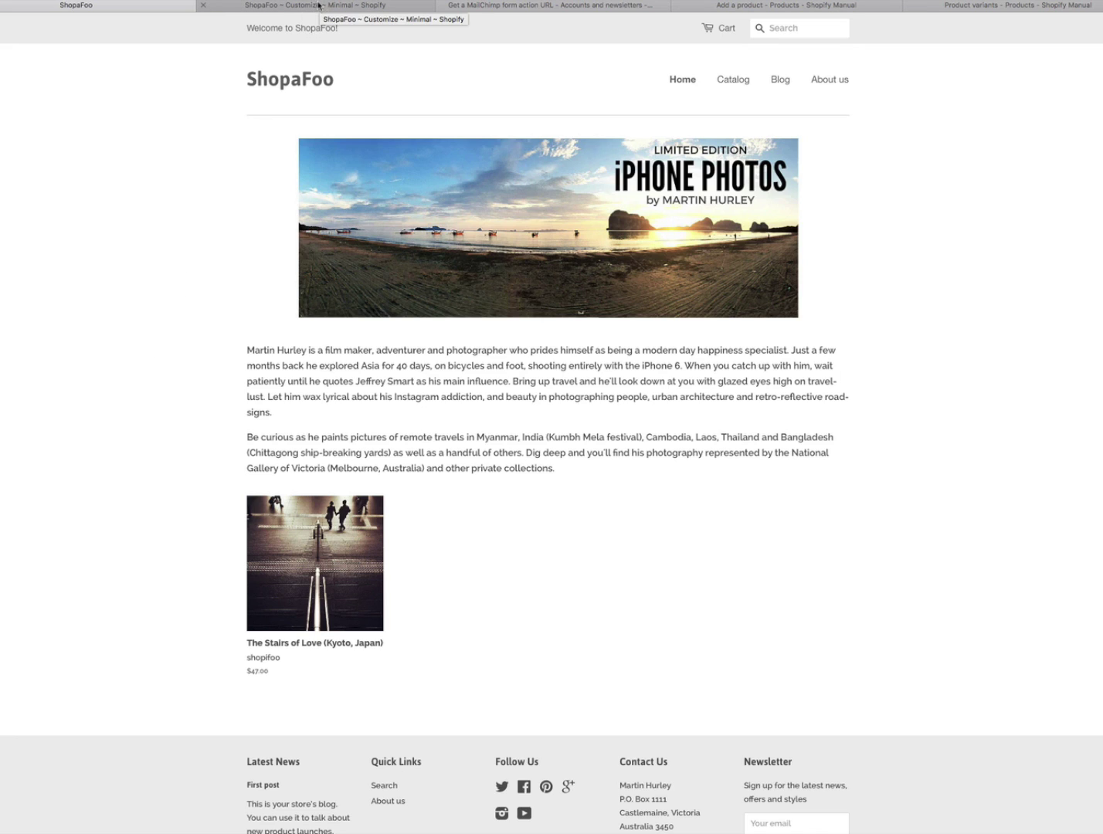
- Reload the storefront, switch the featured-content heading back off, save, and return to the sections list
key(super+r)
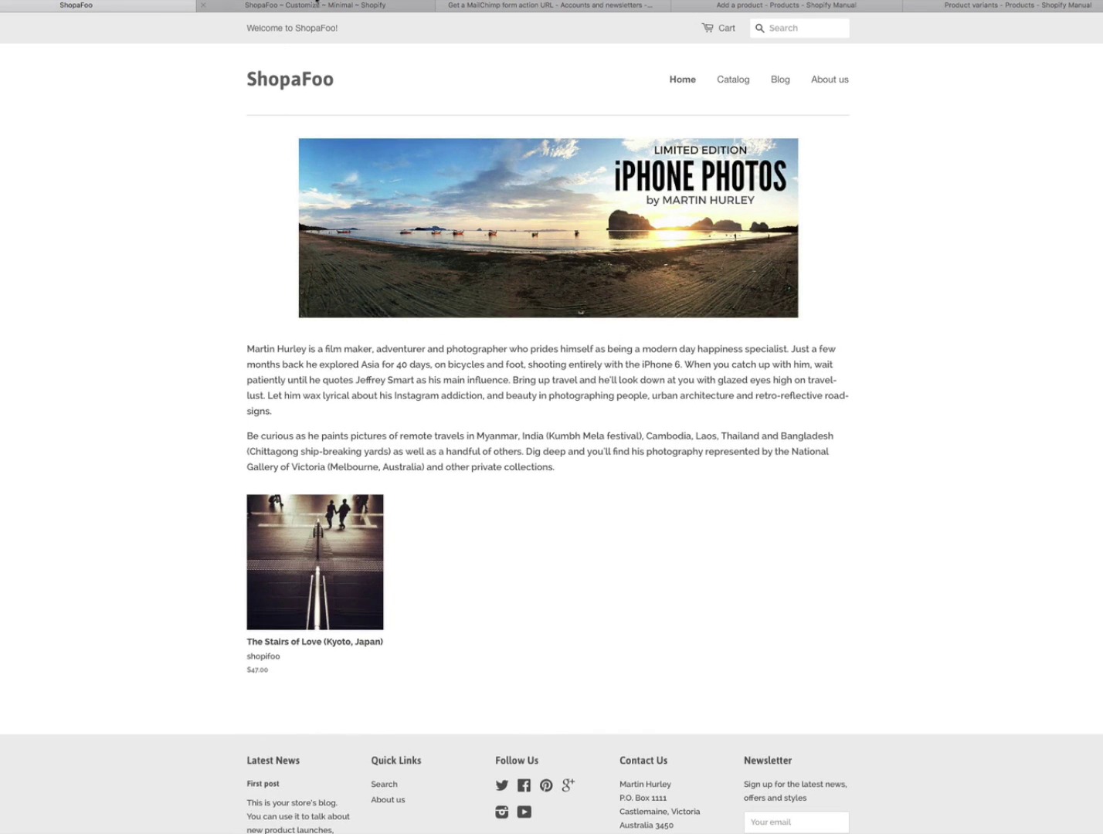
click(317, 4)
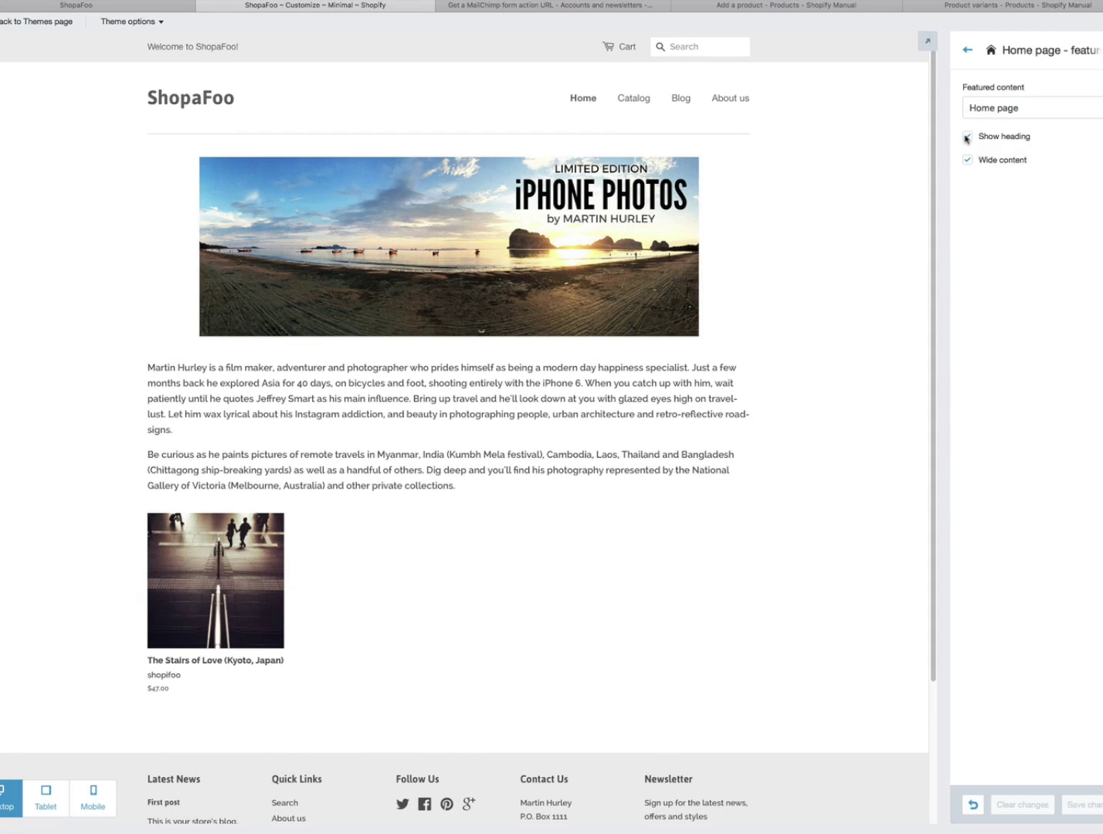
click(965, 138)
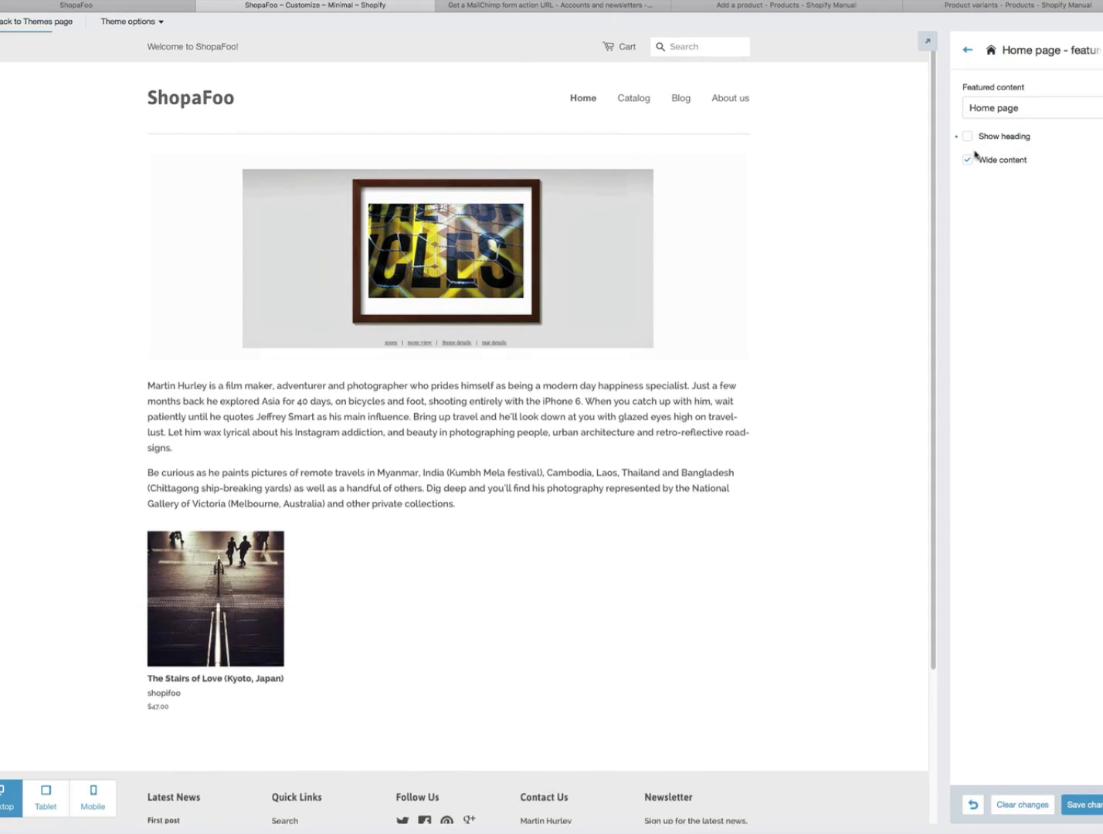
click(1082, 808)
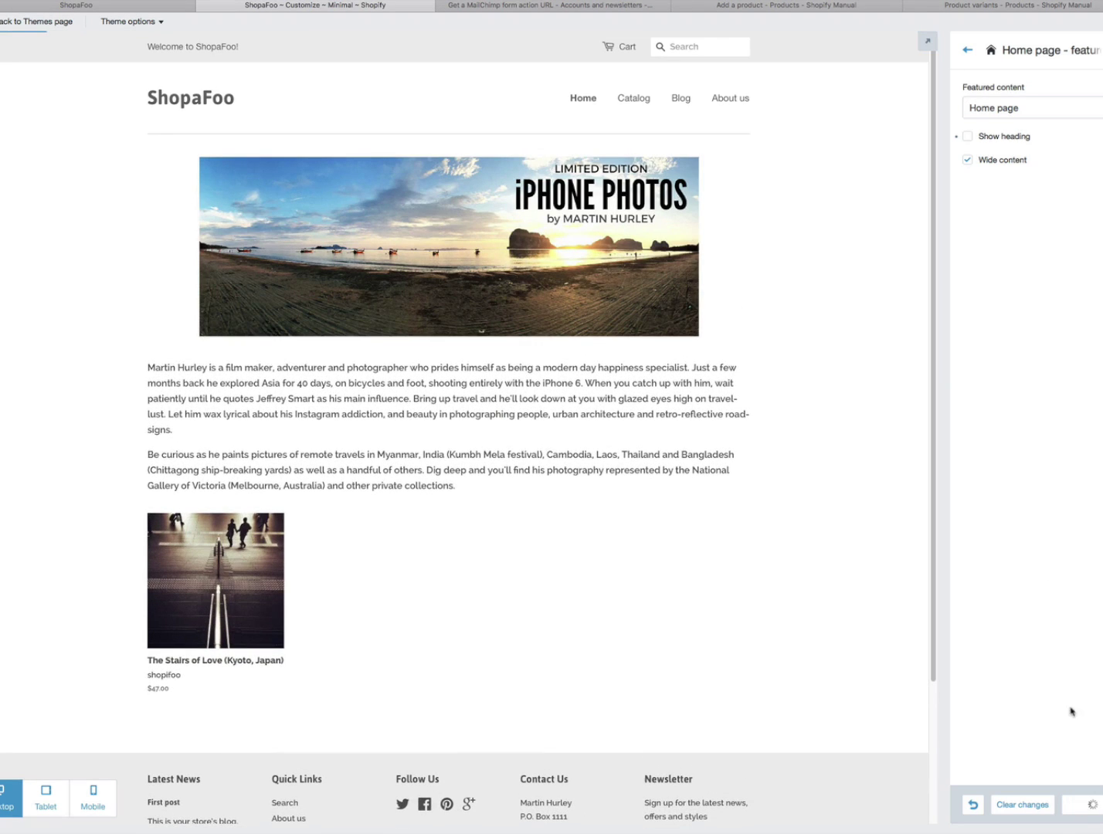
click(967, 50)
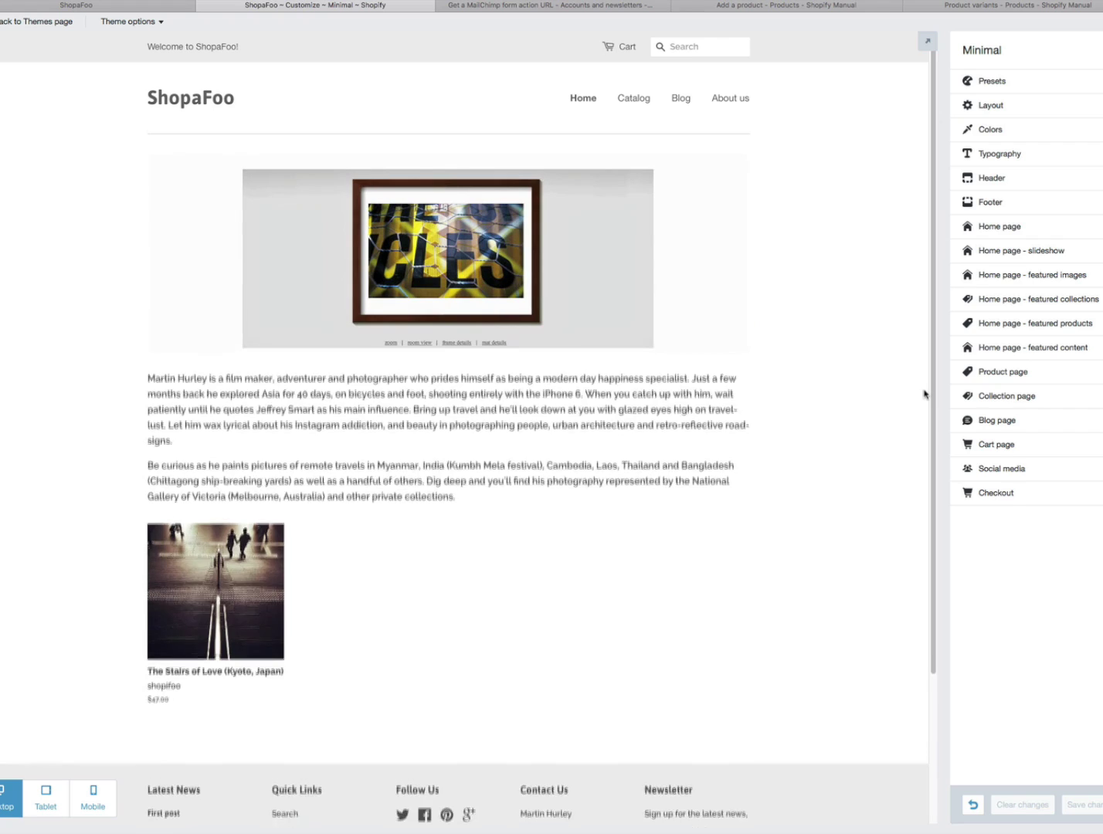
- Review the social media account URLs and compare them with the storefront's Follow Us icons
click(993, 469)
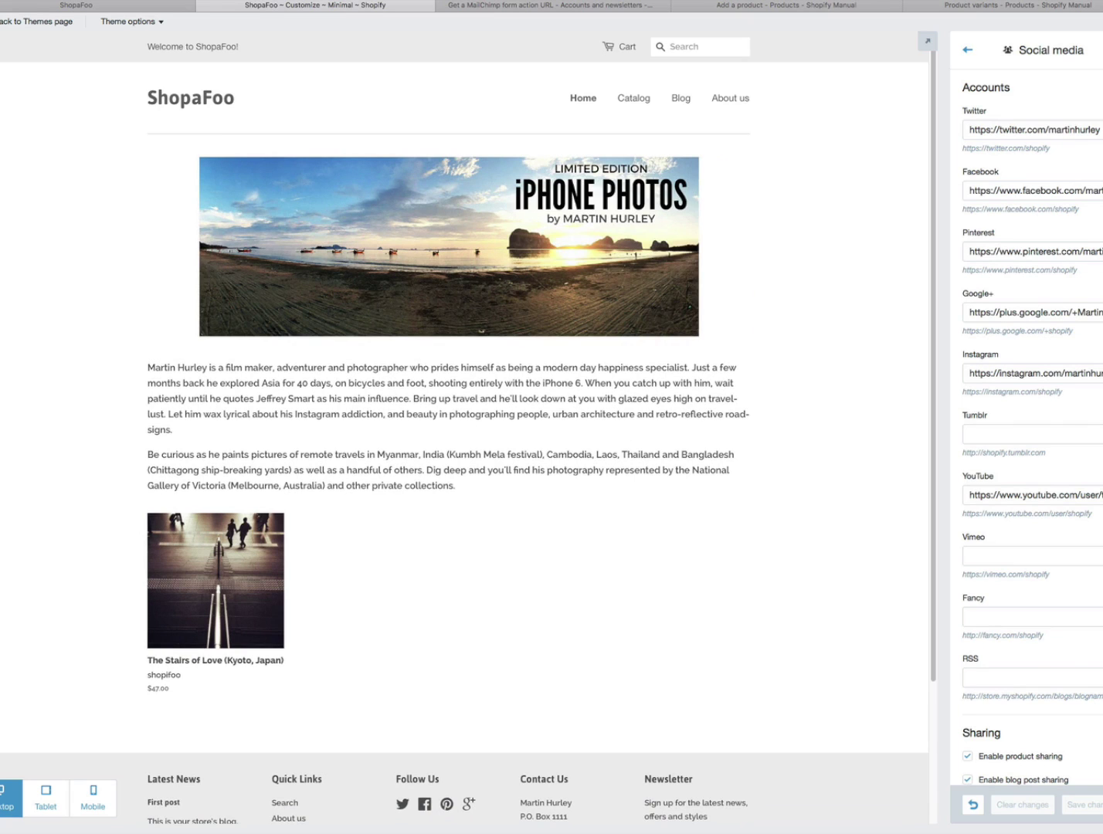
scroll(1033, 428, down, 5)
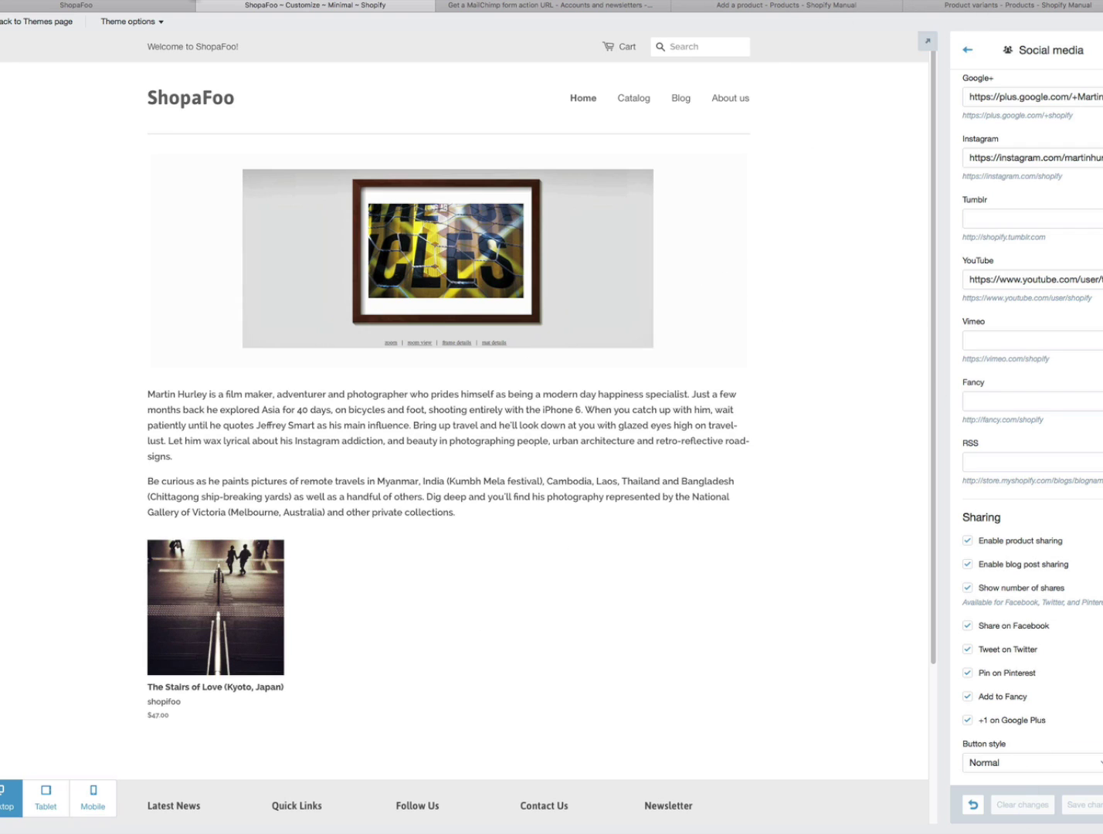
click(133, 8)
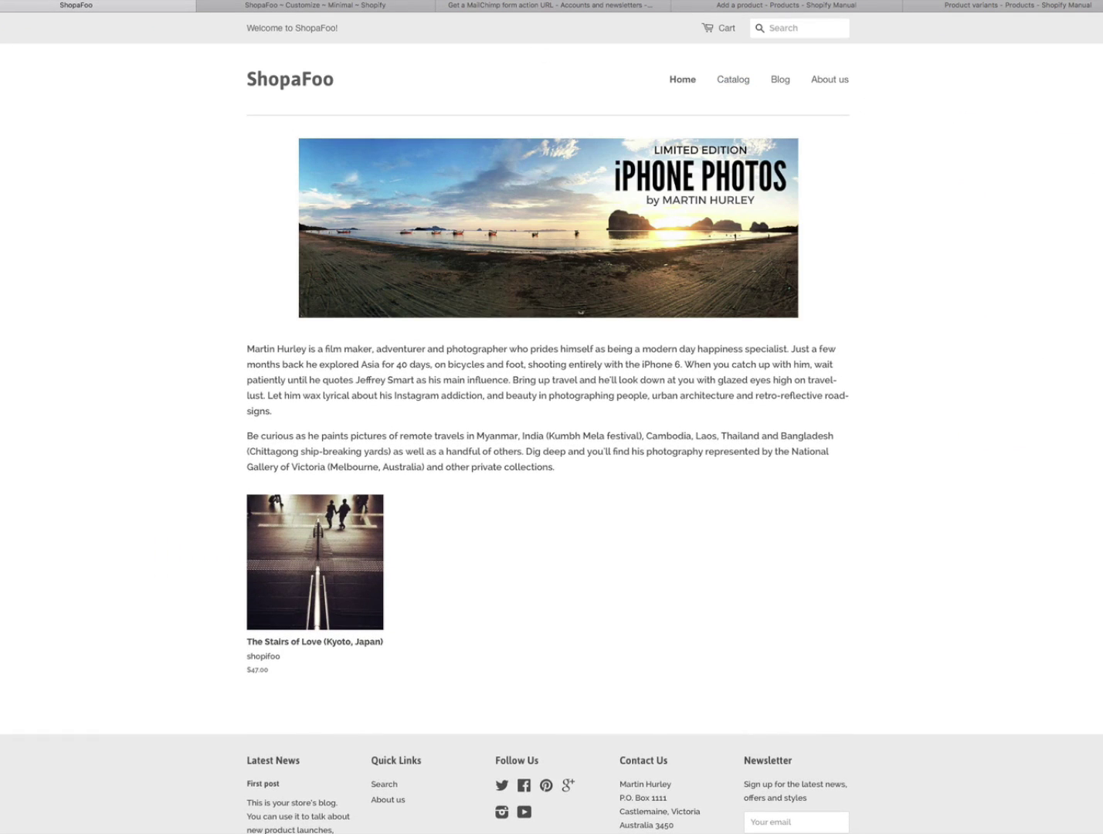
scroll(764, 523, down, 5)
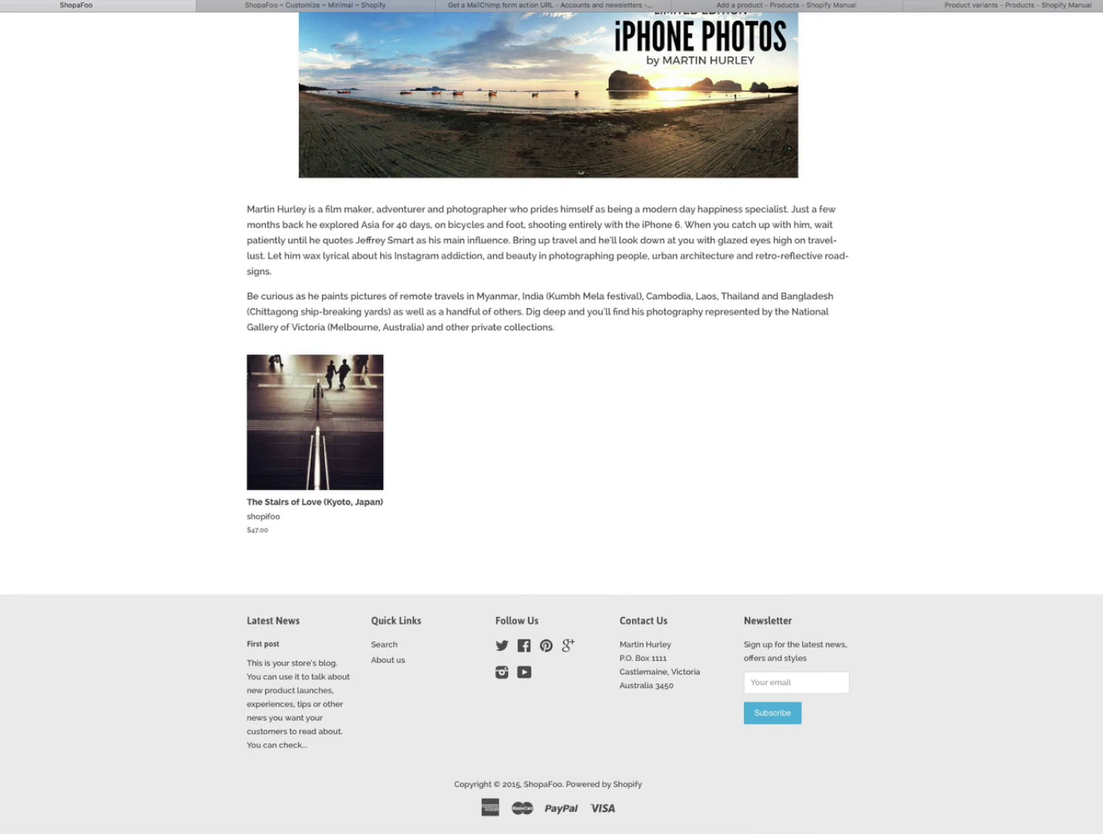
scroll(552, 417, up, 3)
- Go back through the theme customizer's section list to the Footer settings
click(351, 3)
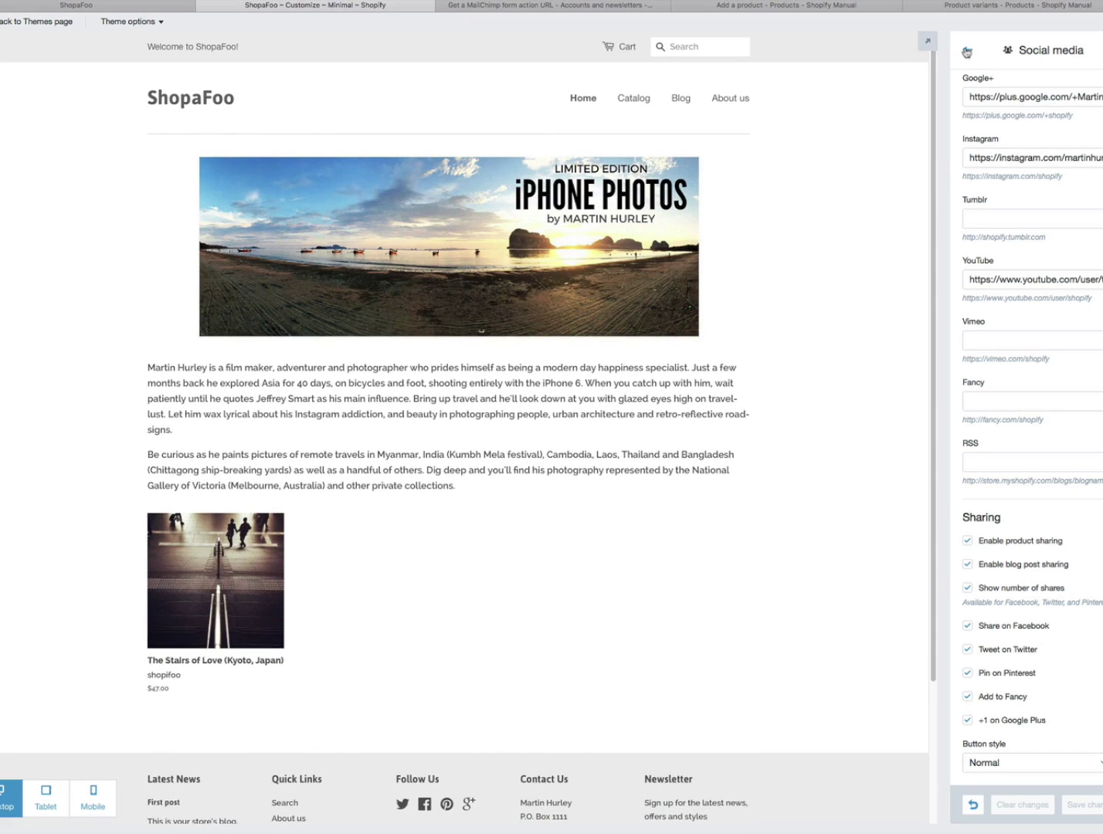
click(965, 51)
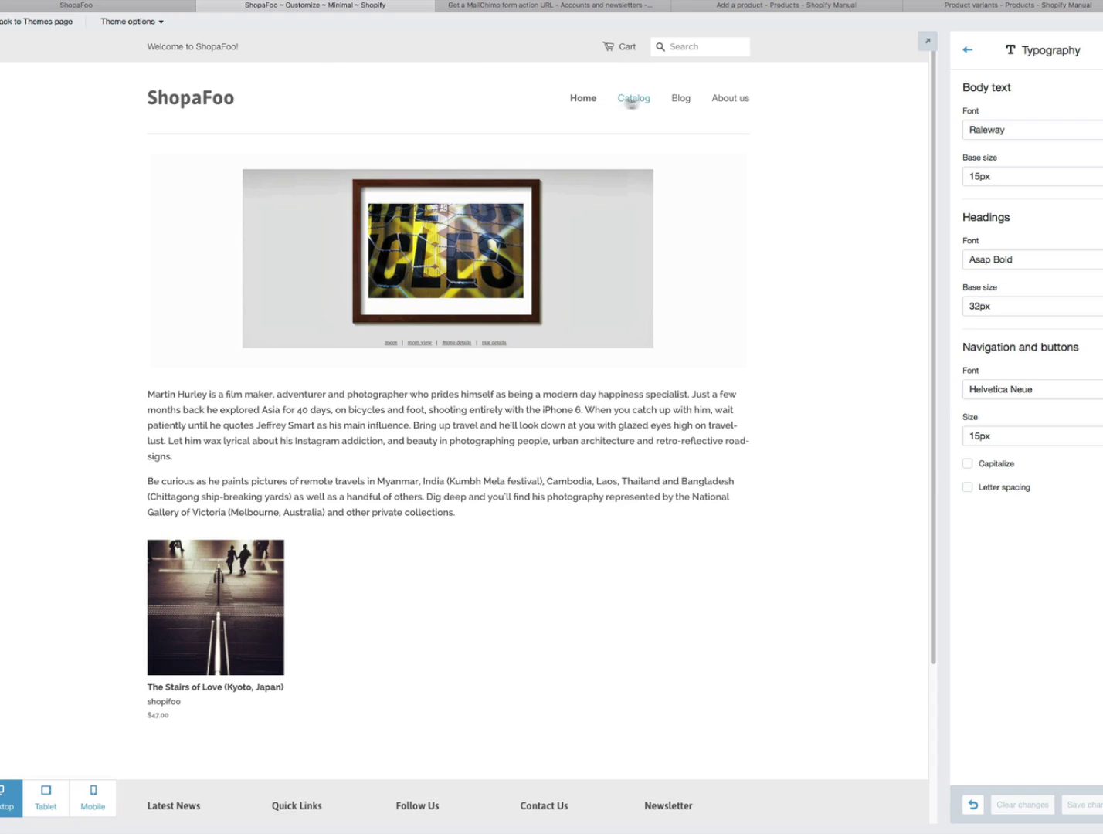
click(968, 53)
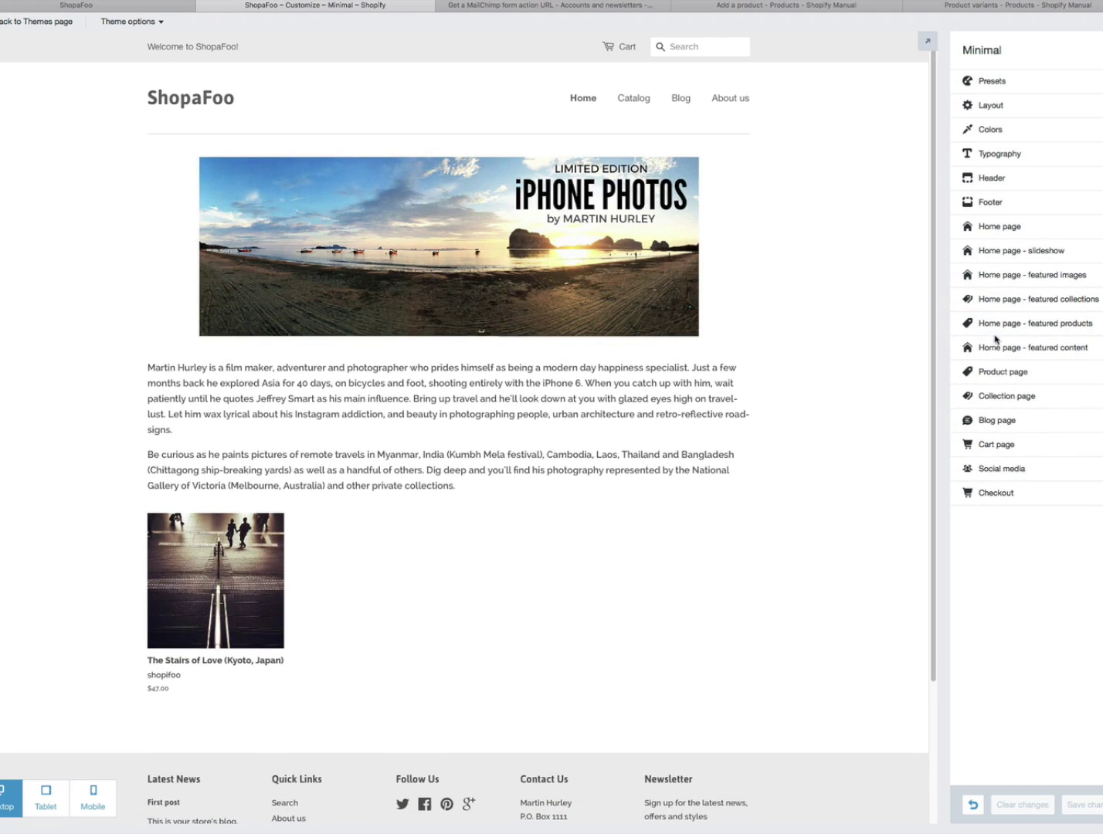
click(991, 206)
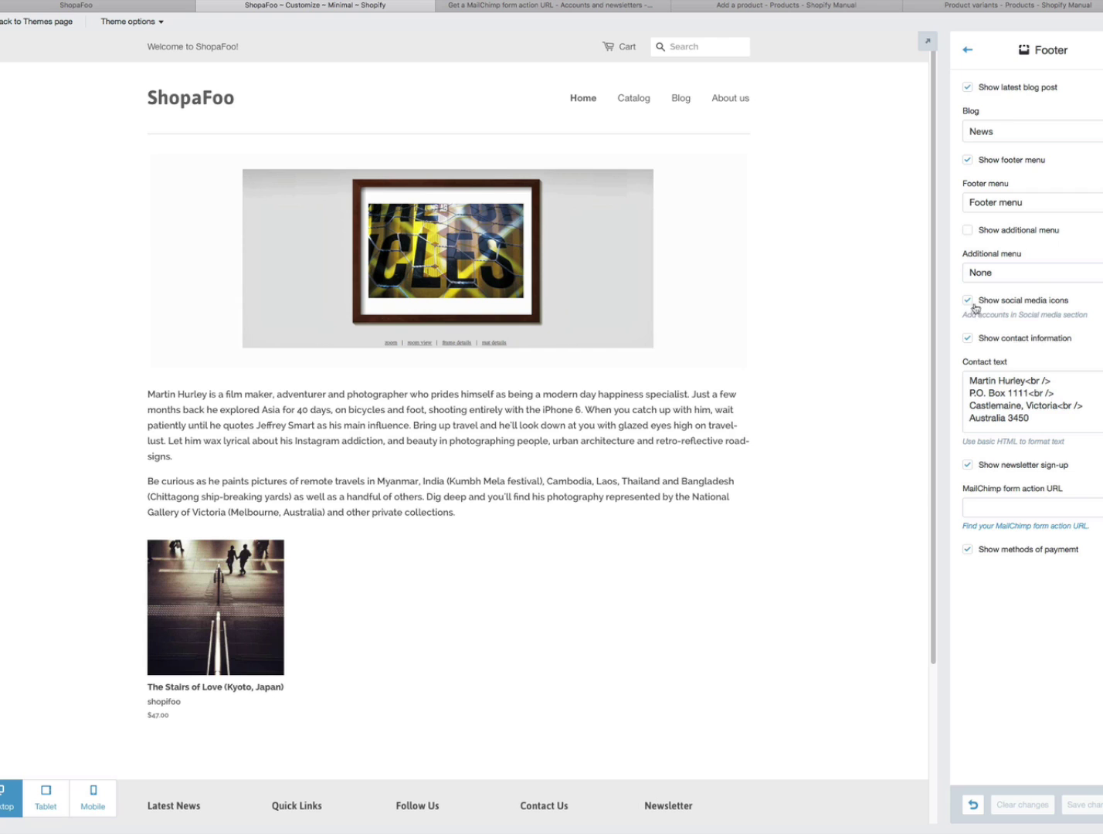
- Compare the storefront footer with the Footer Contact text's <br /> line breaks, then return to the sections list
click(137, 4)
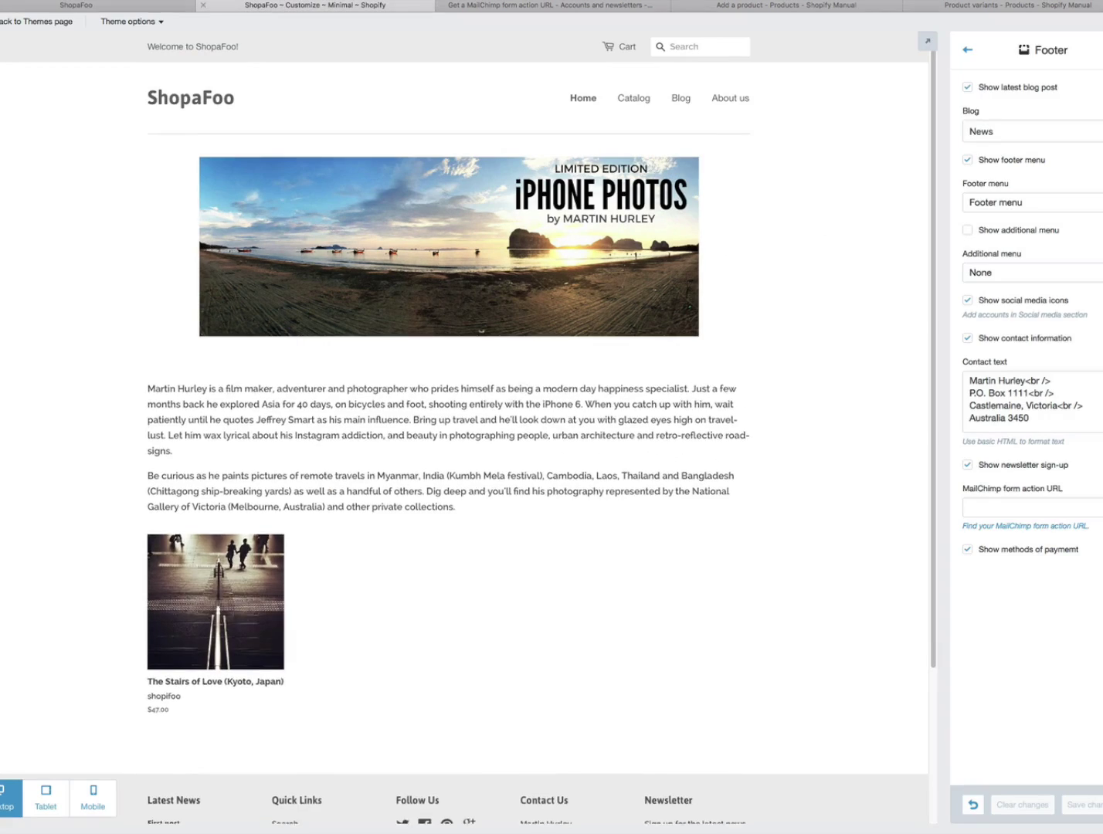
click(324, 6)
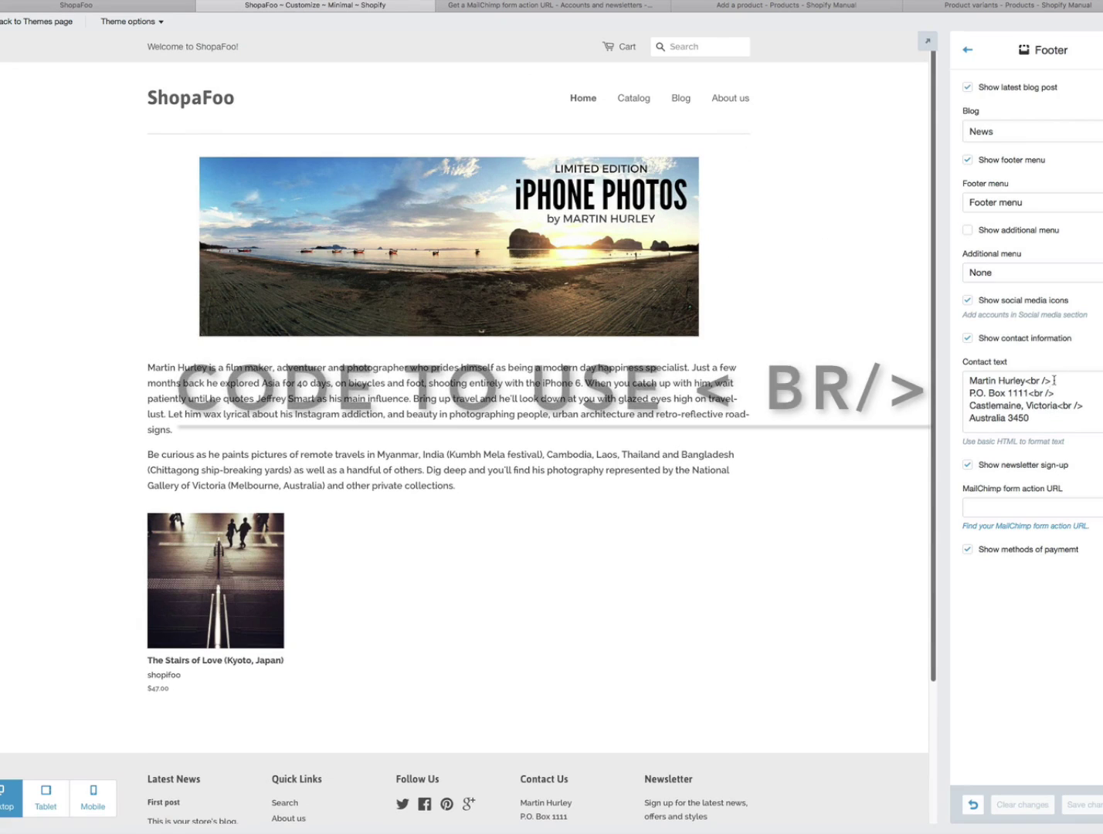
drag(1055, 381, 1032, 381)
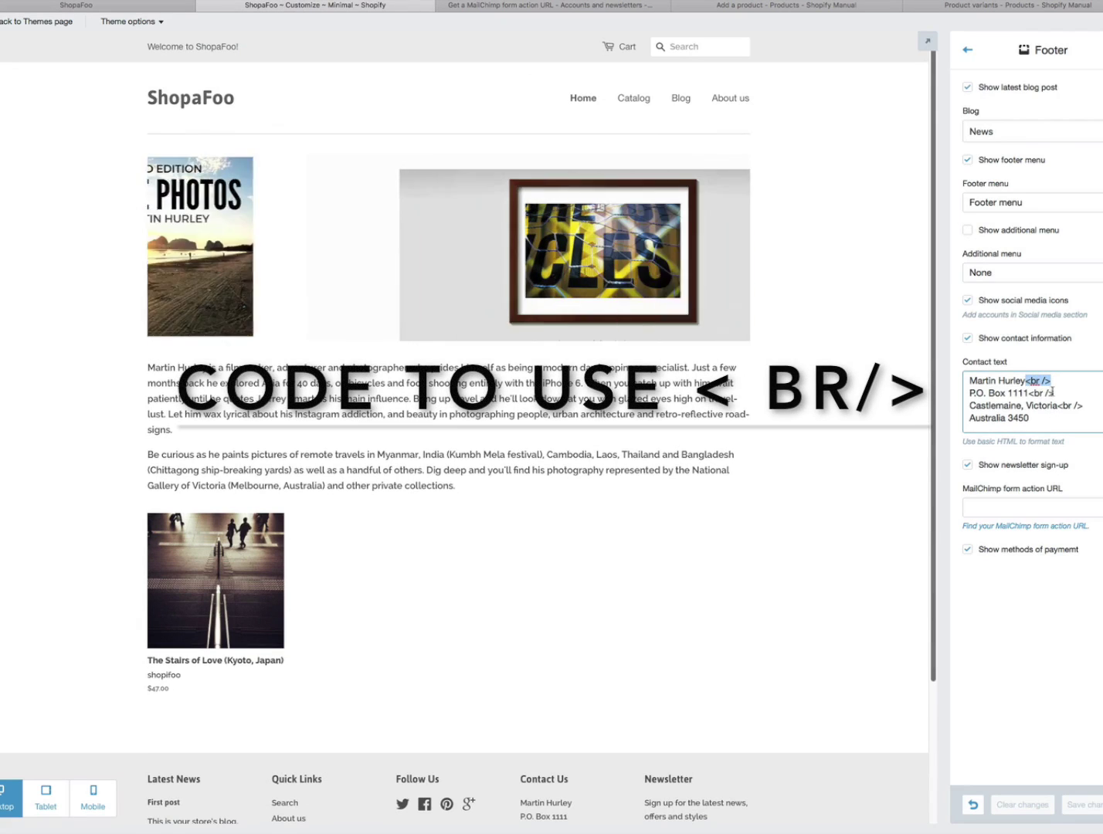
drag(1019, 393, 1014, 382)
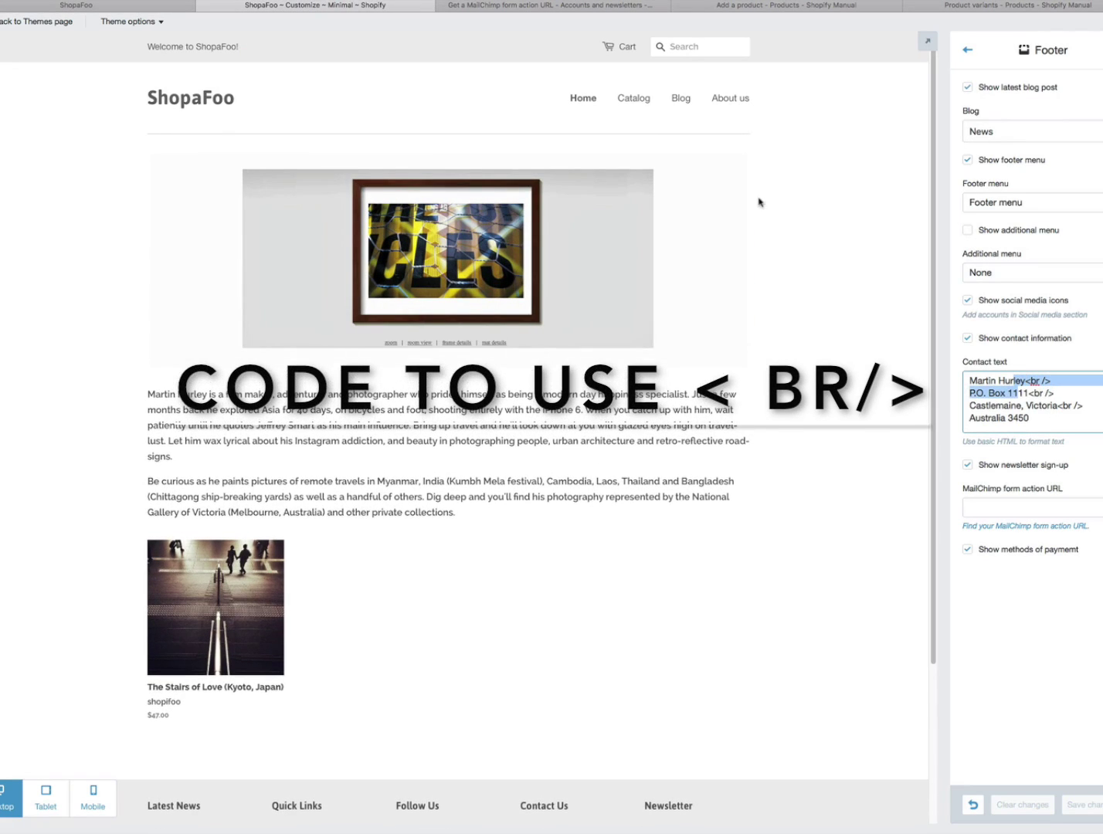
click(1052, 395)
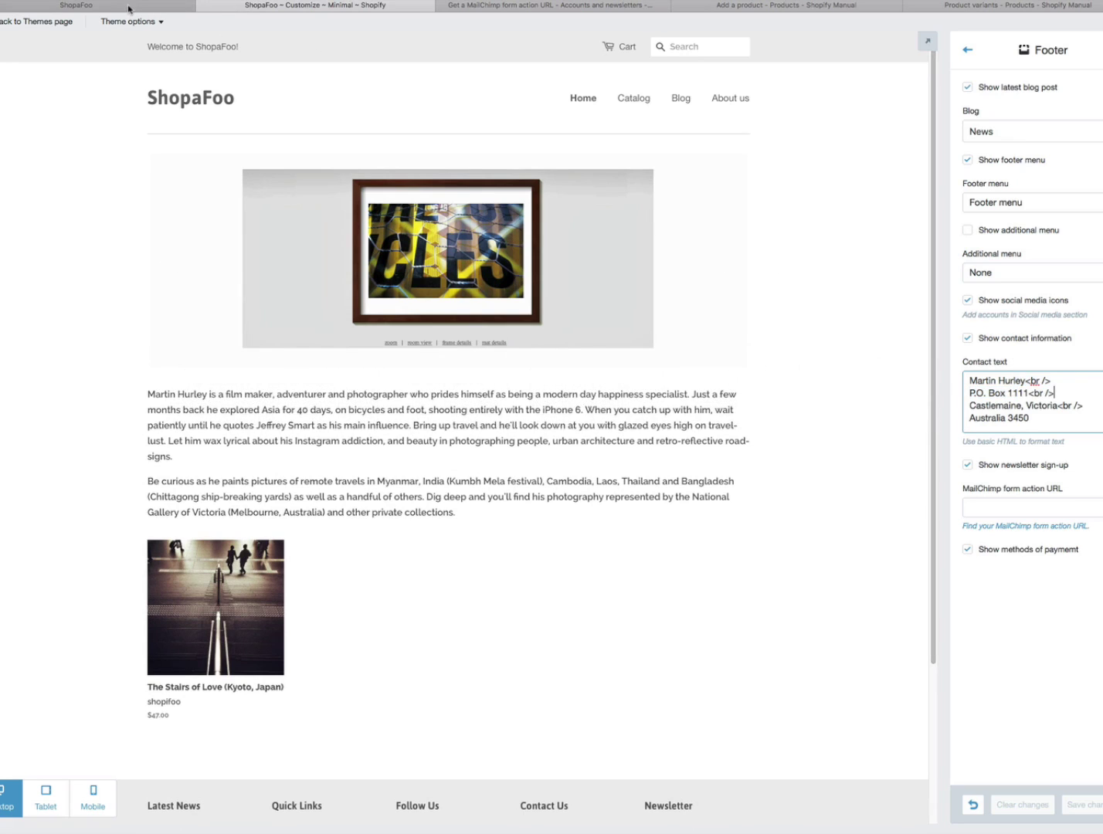
click(129, 7)
scroll(676, 672, down, 5)
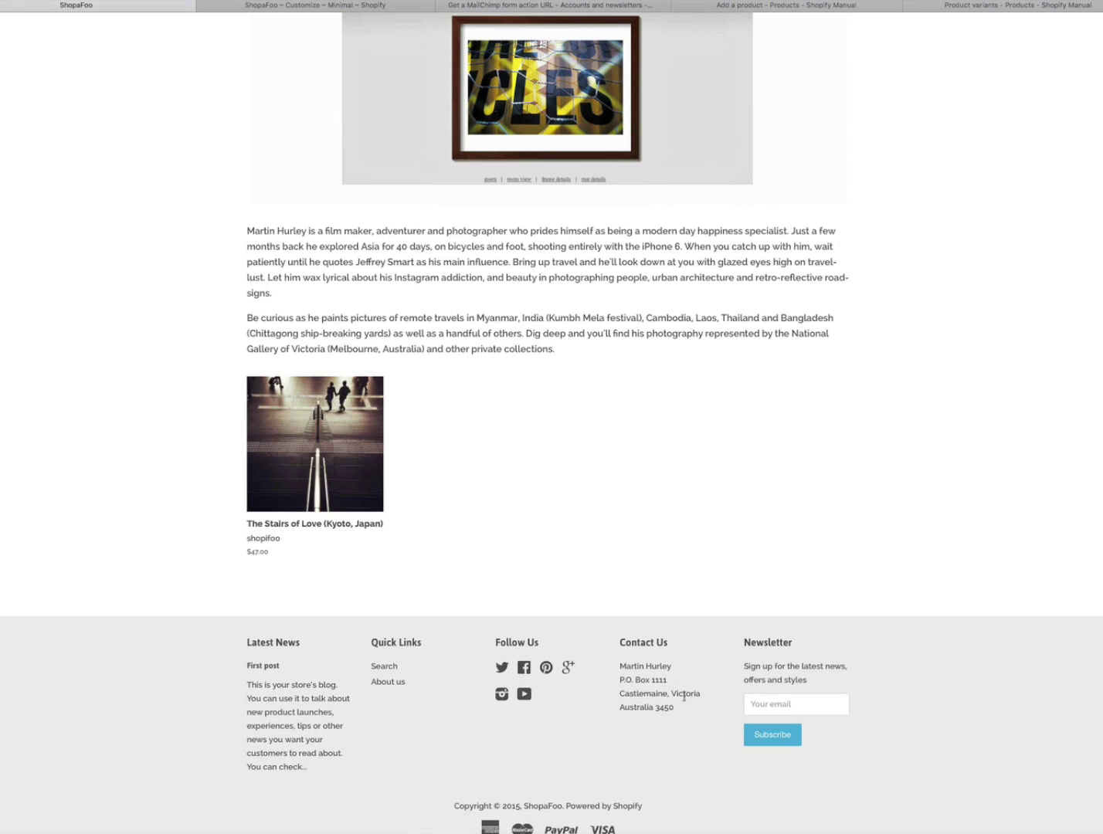
click(292, 6)
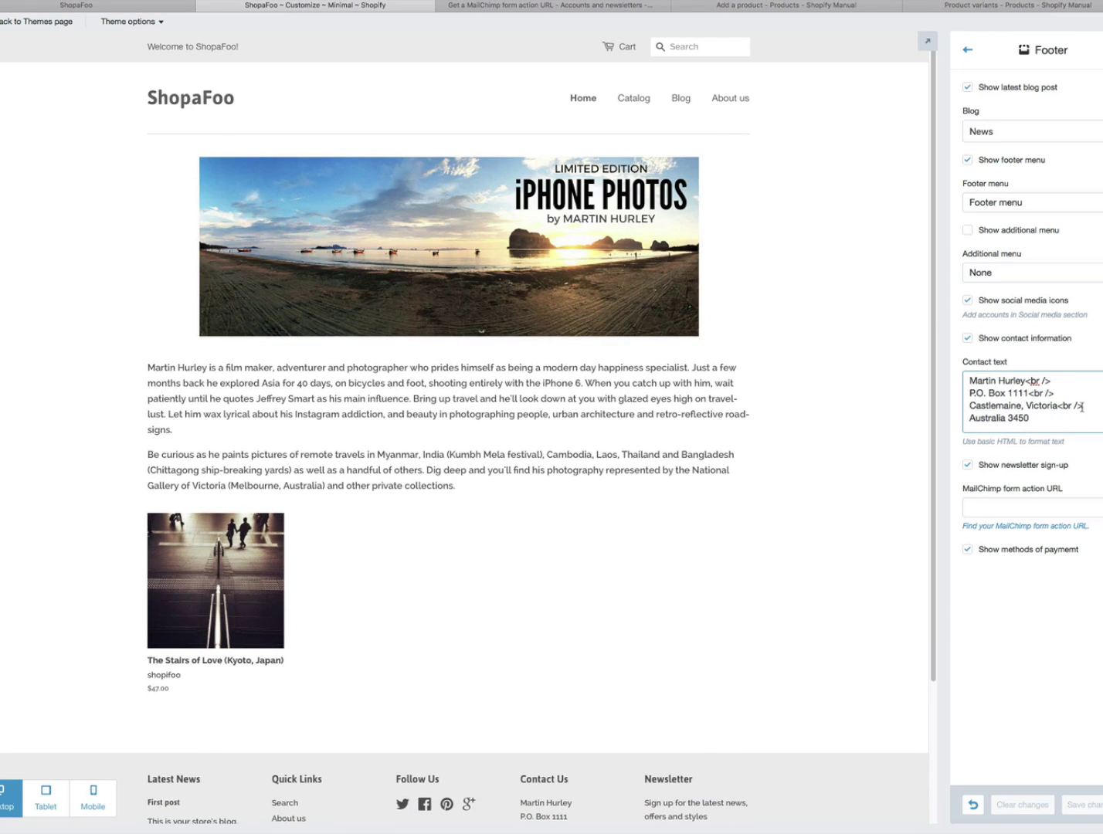
drag(1084, 406, 1027, 395)
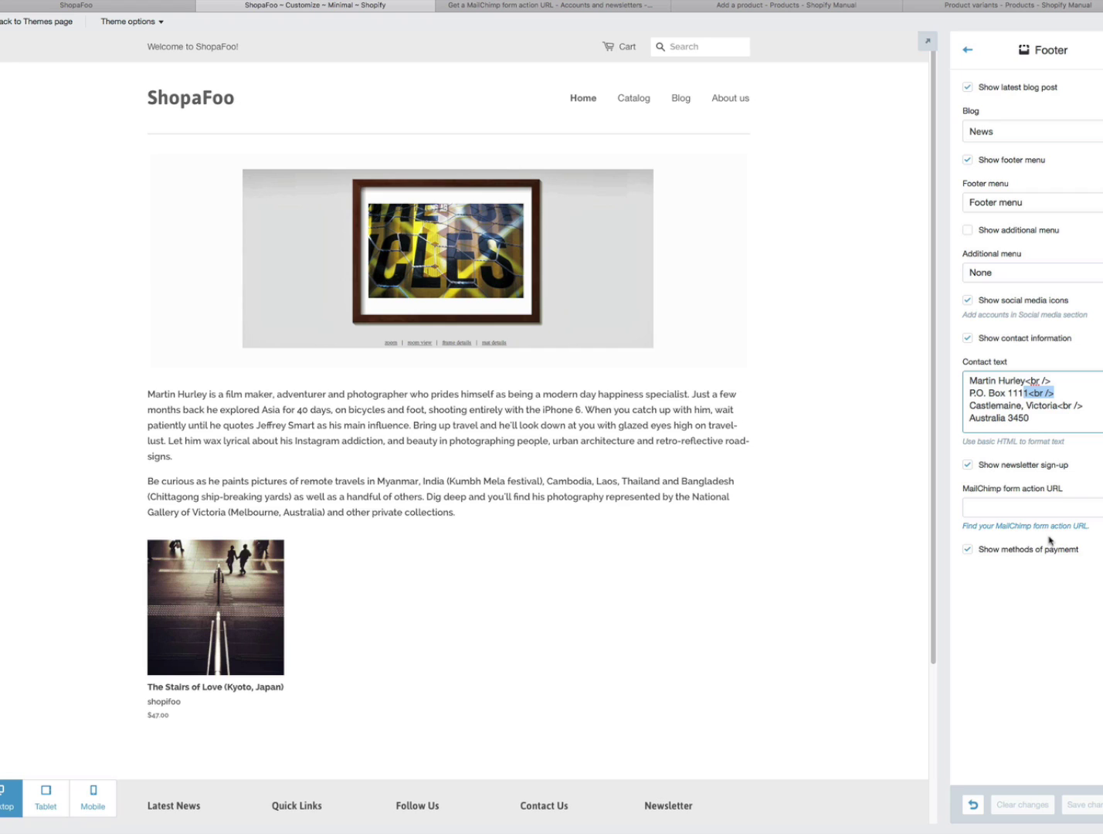
click(969, 52)
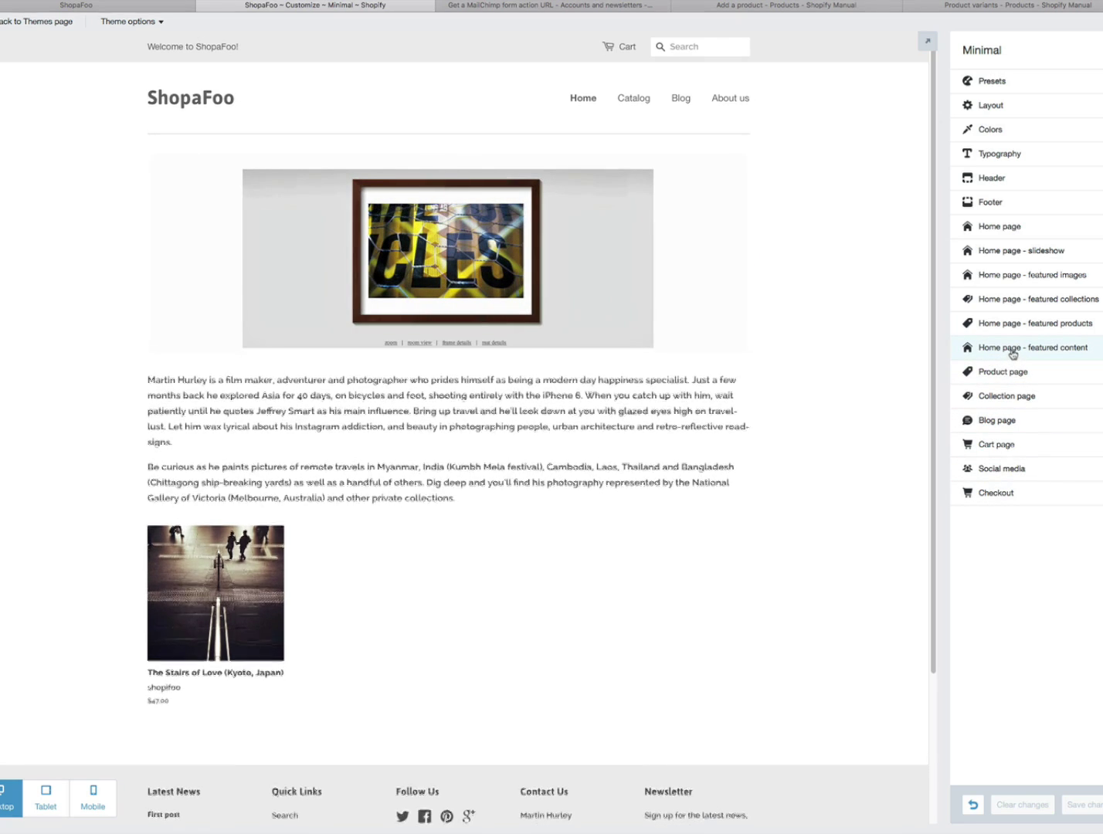
- Keep Featured content and Featured products as home page sections 2 and 3, with headings off
click(996, 229)
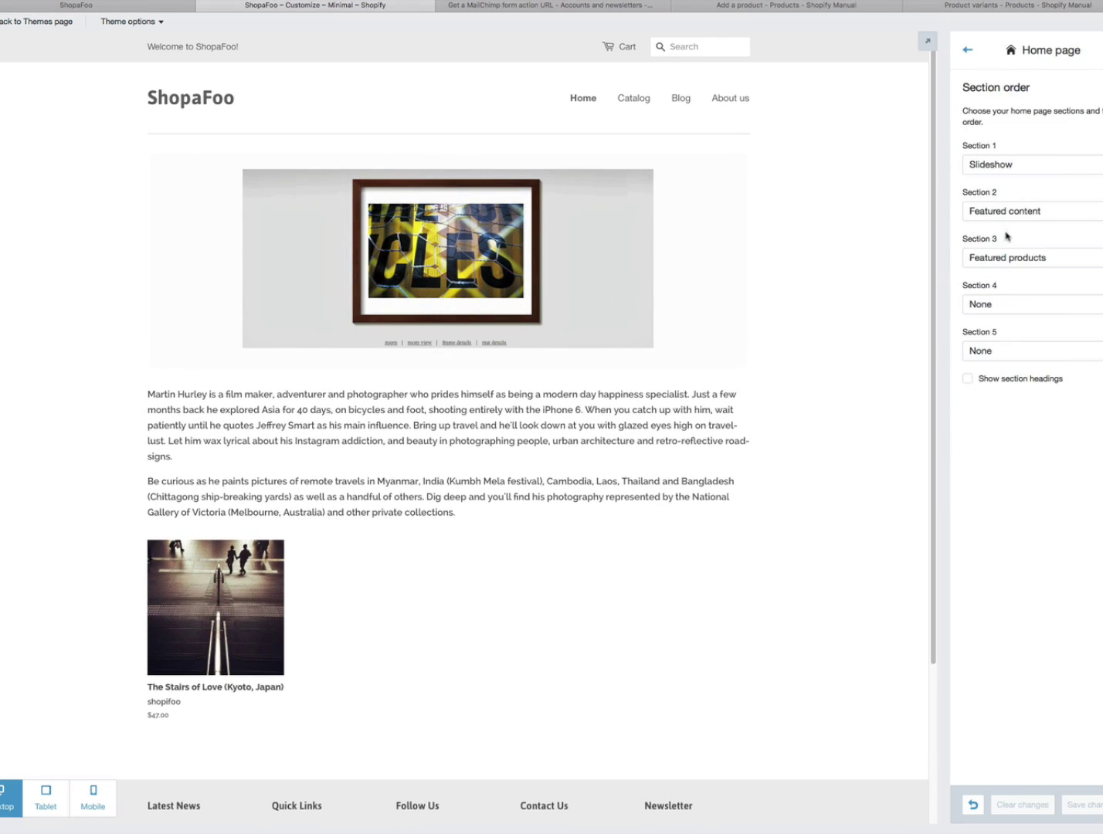
click(968, 378)
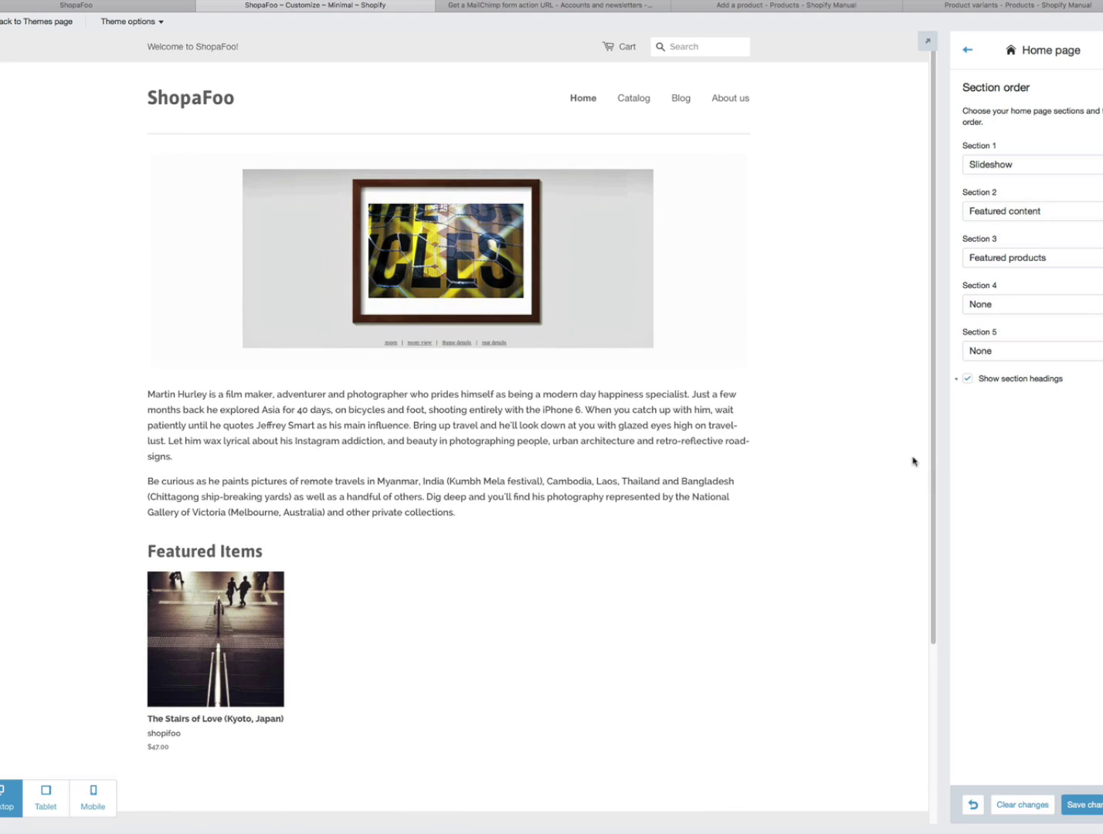
click(966, 380)
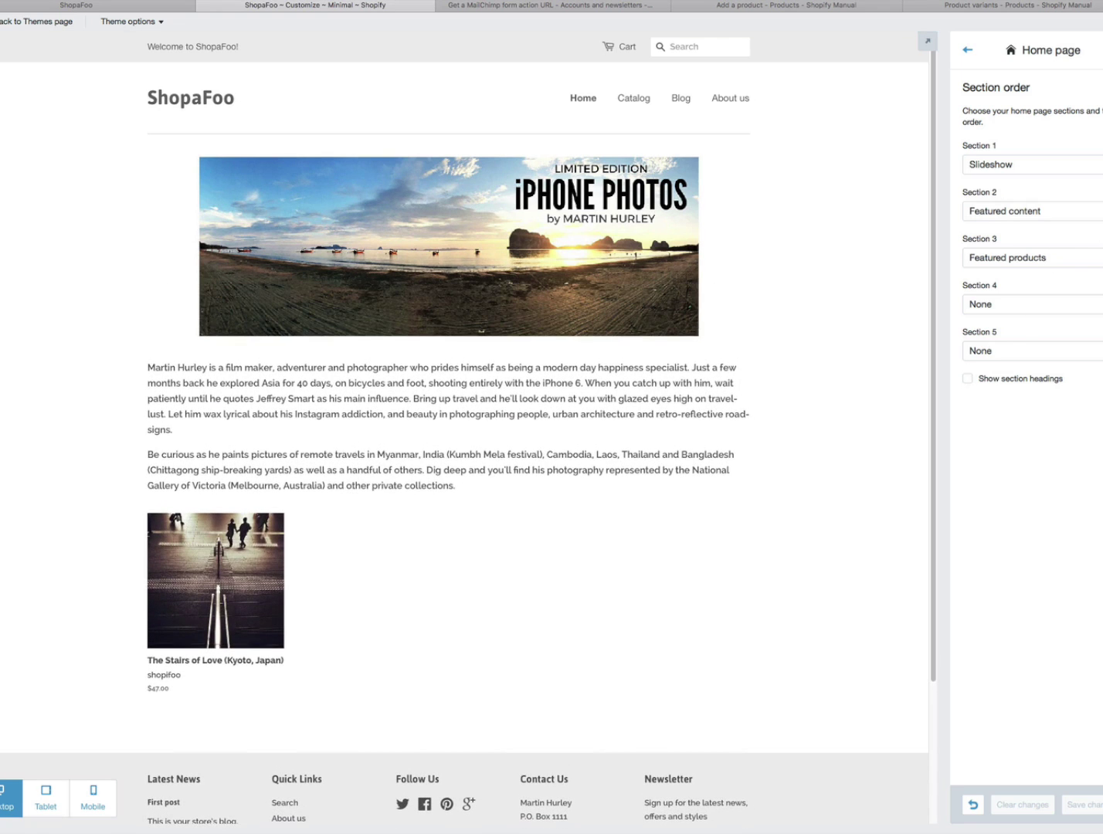
click(1032, 257)
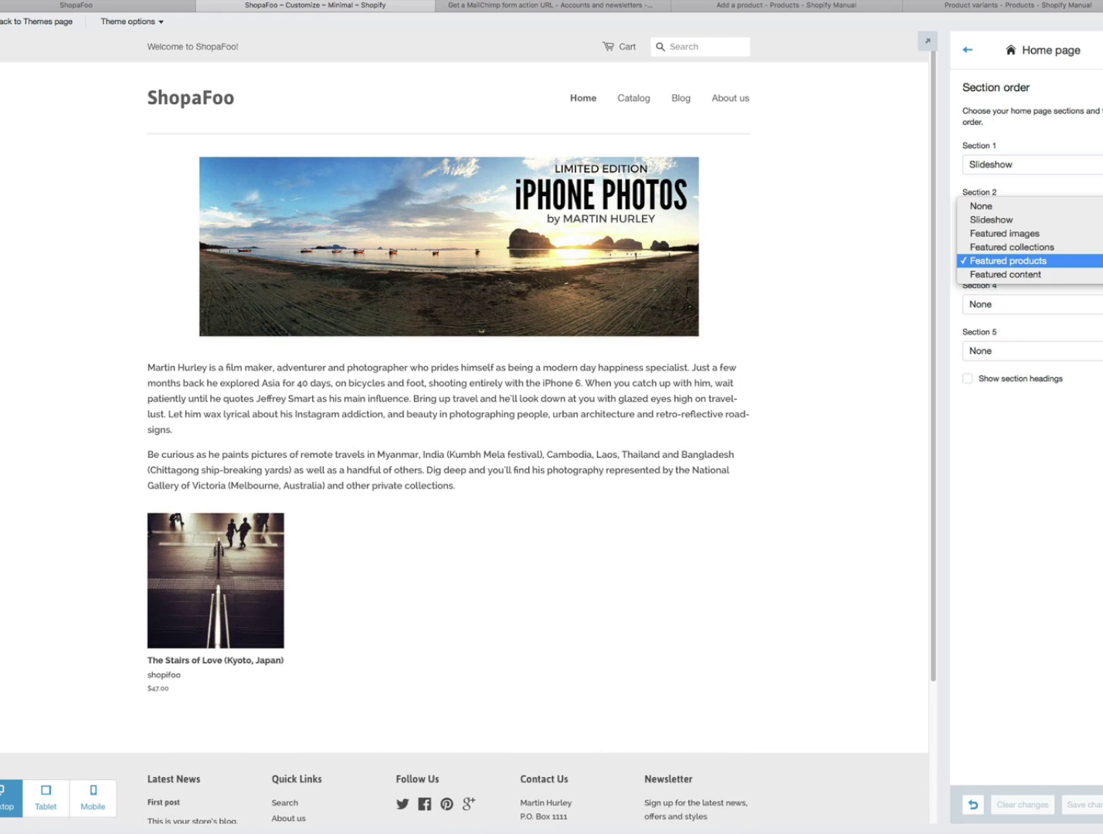
click(1101, 262)
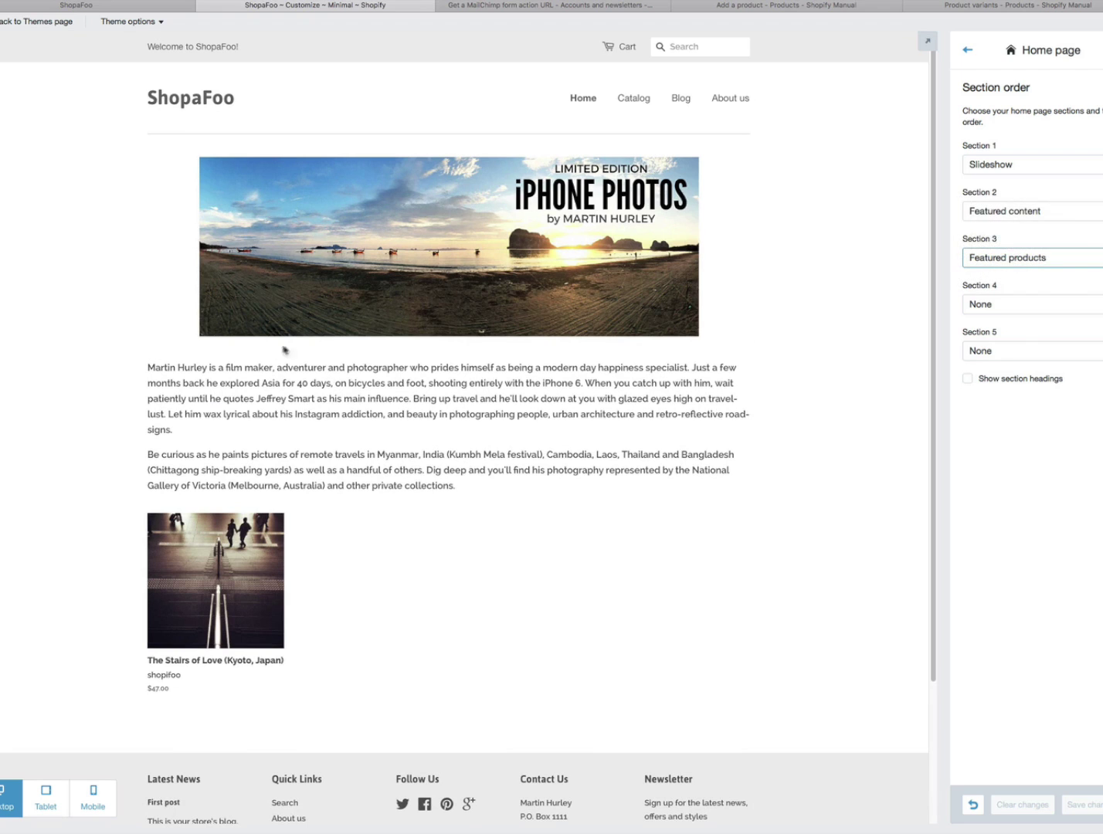
click(1100, 214)
click(1099, 219)
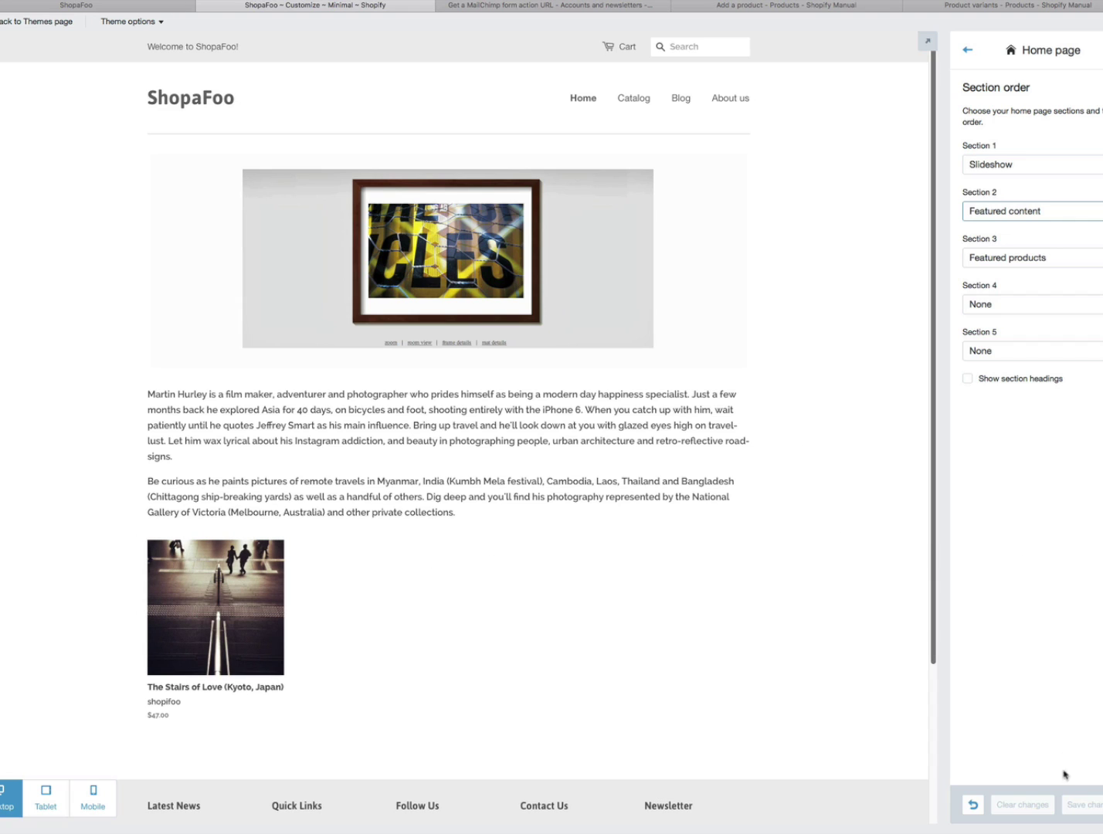
click(968, 52)
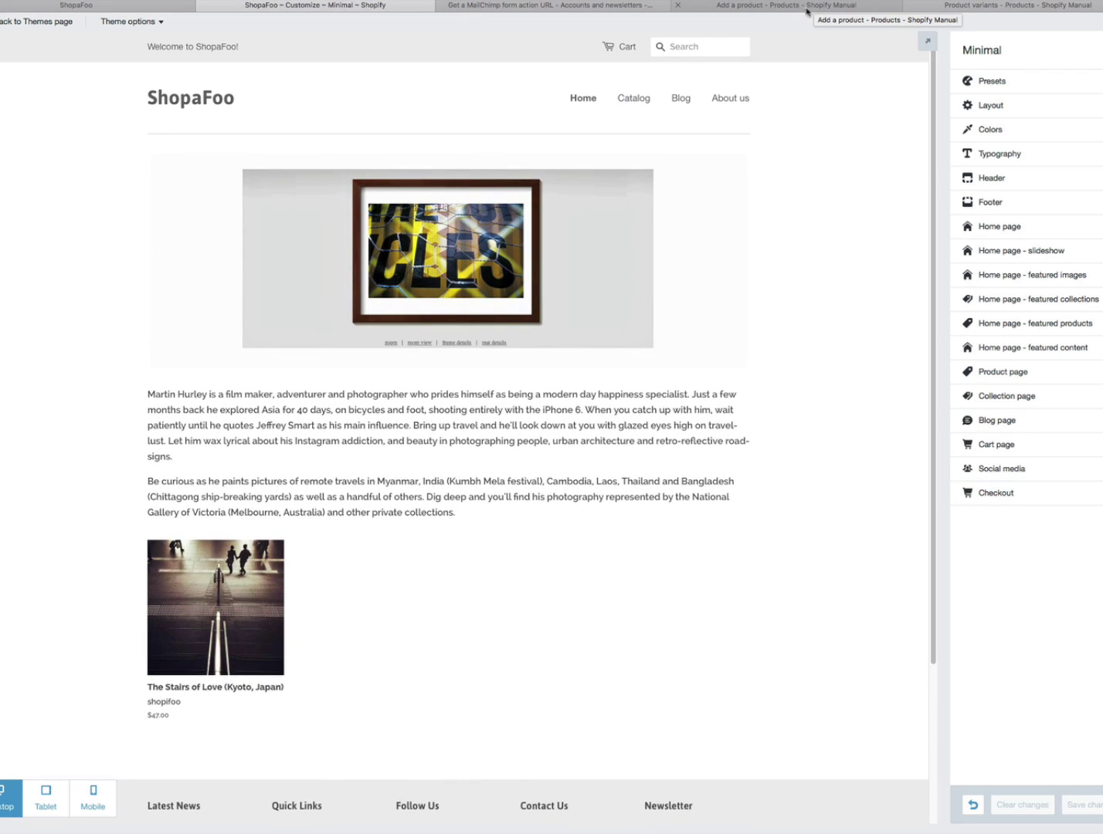
- Look over the live ShopaFoo storefront, then bring up the Add a product manual article
click(120, 3)
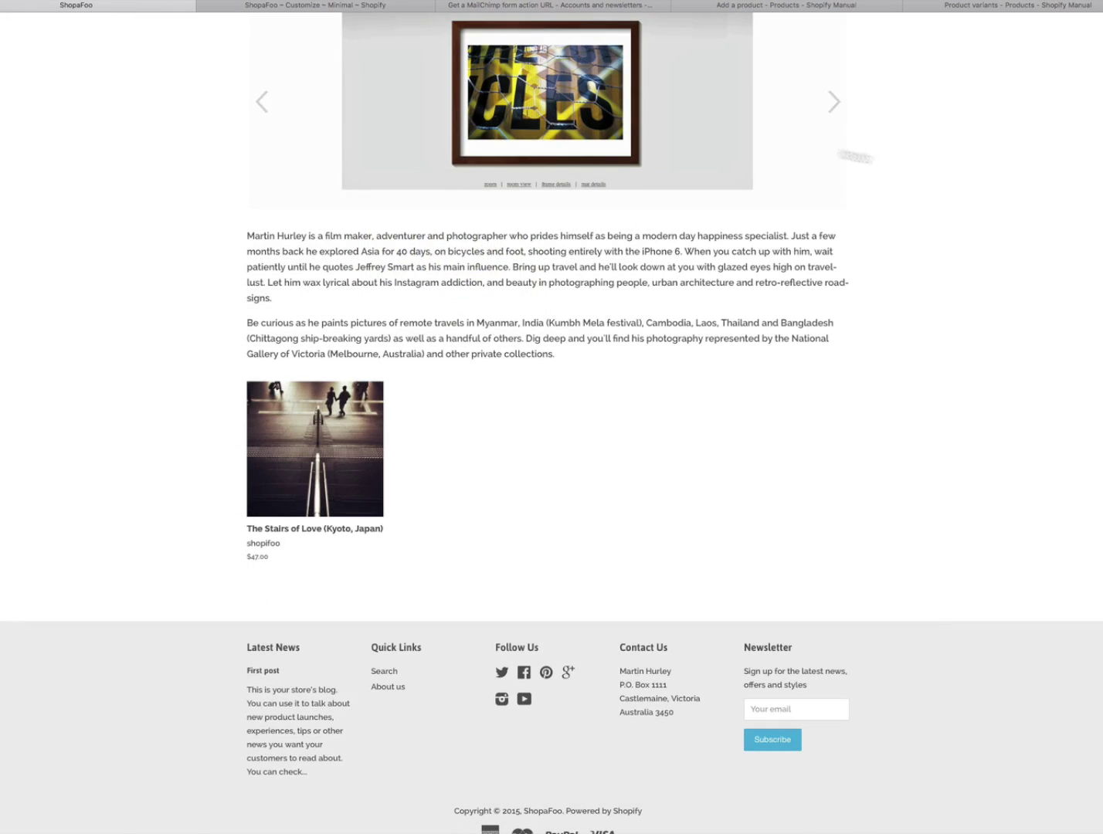
scroll(552, 423, up, 4)
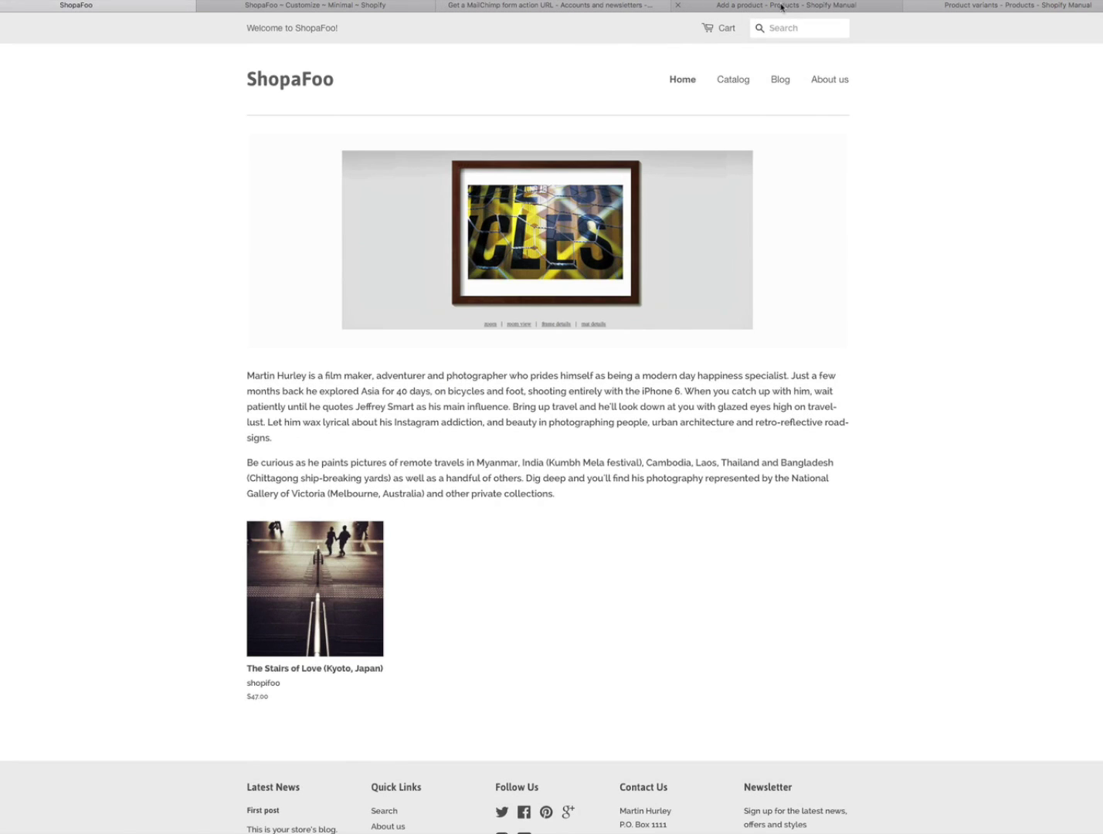
click(782, 7)
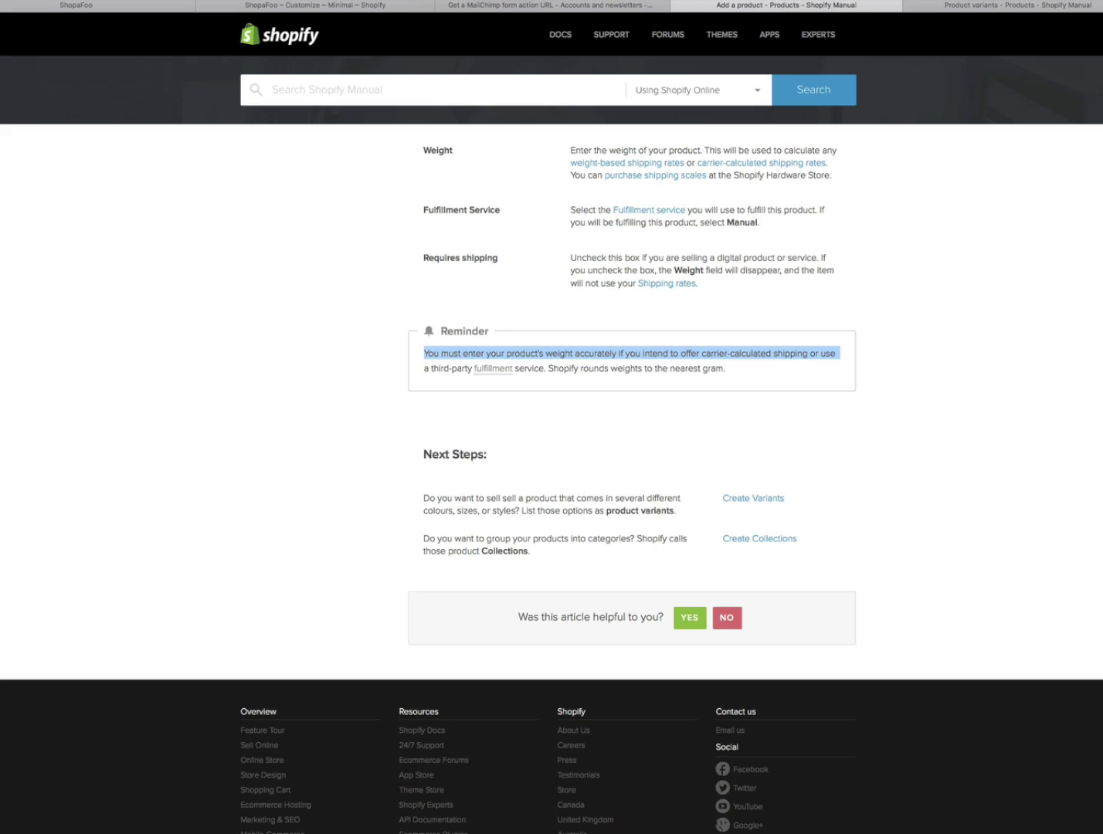
- Read through the Add a Product article's pricing, inventory and shipping sections
scroll(552, 479, up, 20)
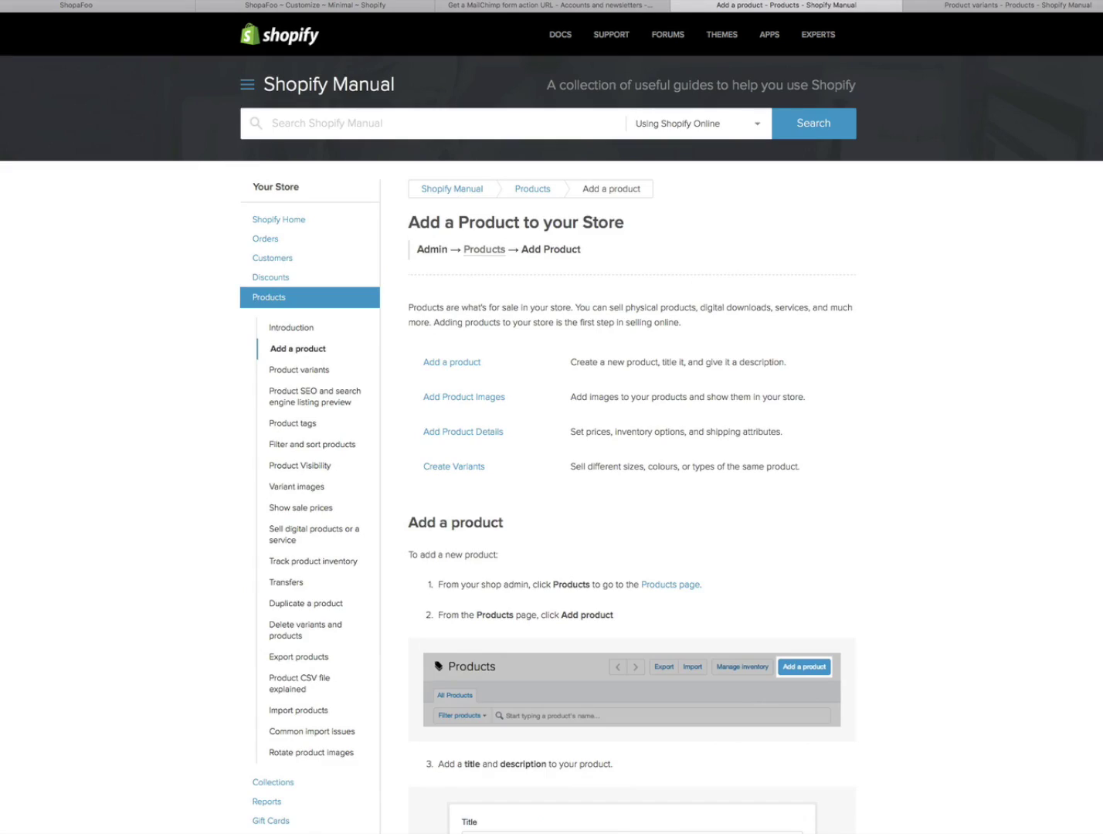
scroll(552, 494, down, 3)
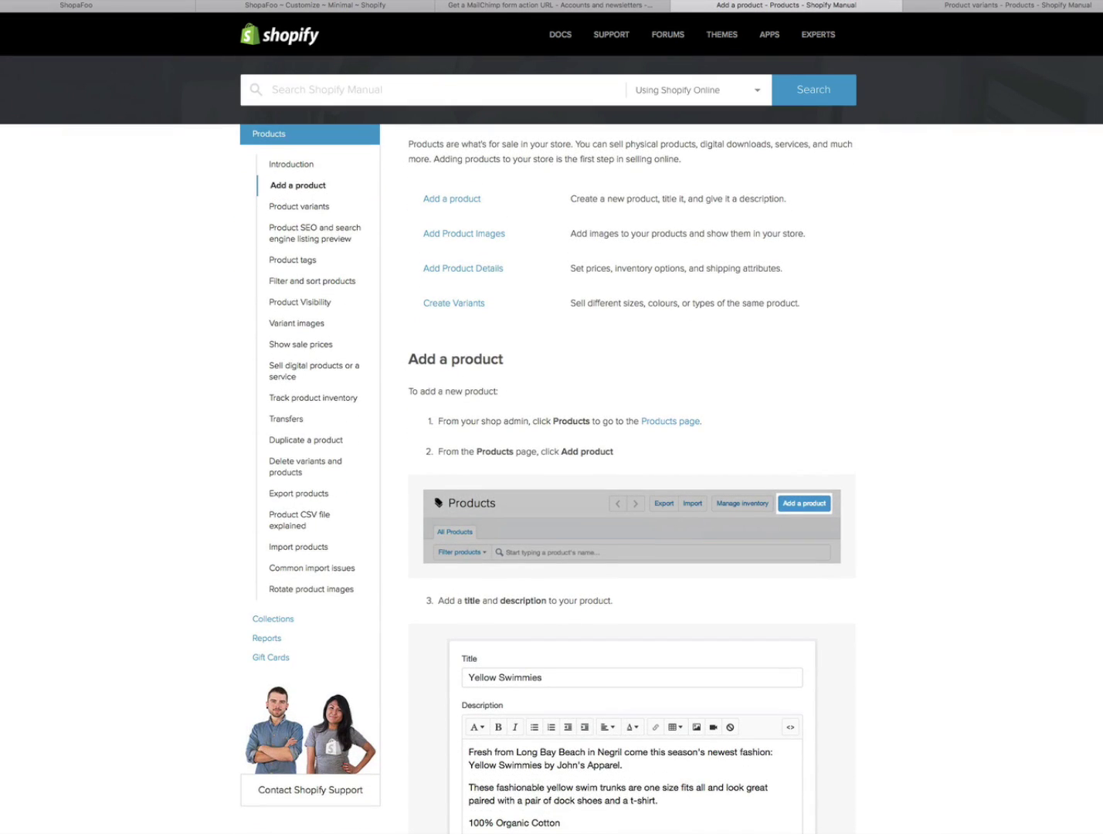
scroll(552, 479, down, 5)
scroll(552, 479, up, 3)
scroll(551, 479, down, 12)
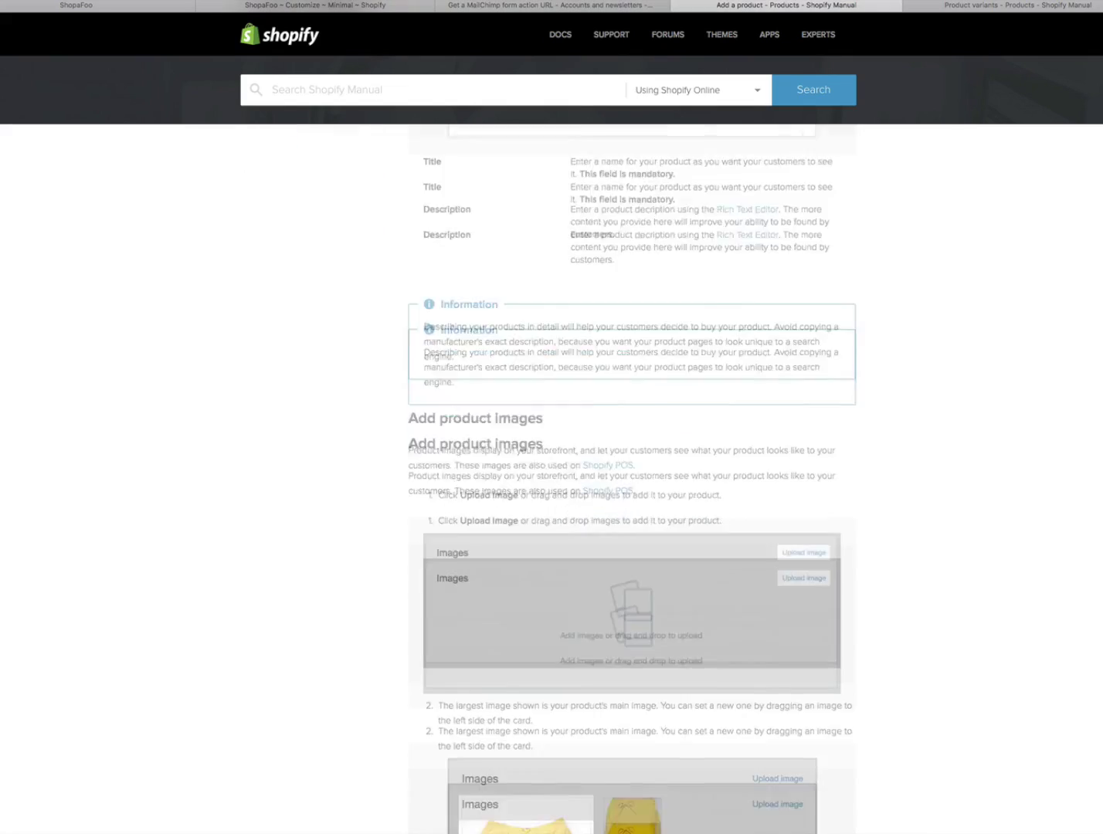
scroll(551, 480, down, 20)
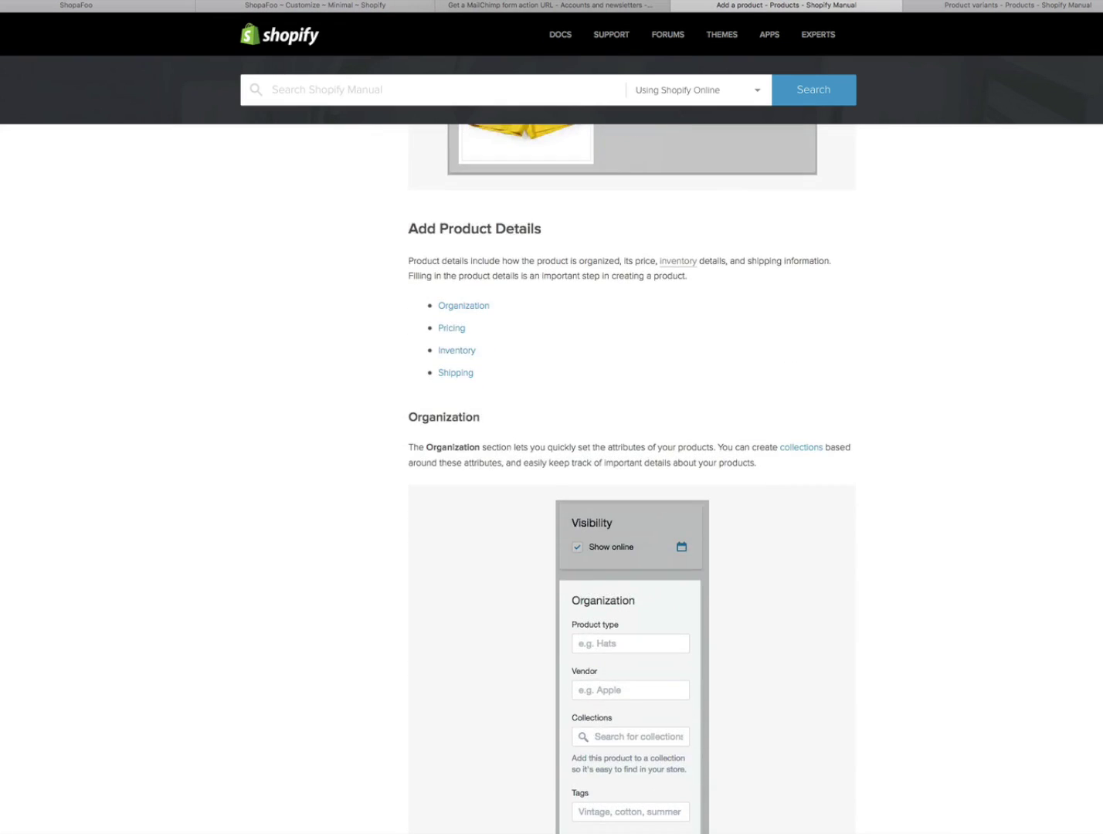
scroll(632, 479, down, 15)
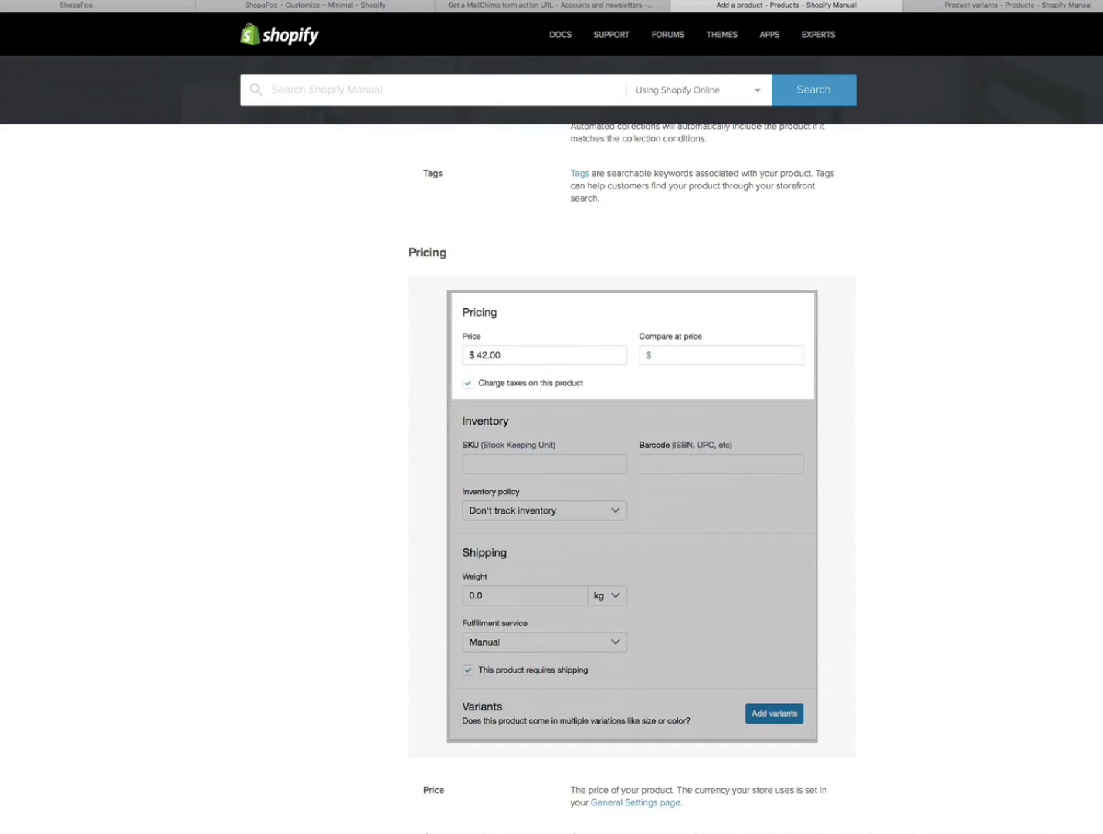
scroll(632, 479, down, 10)
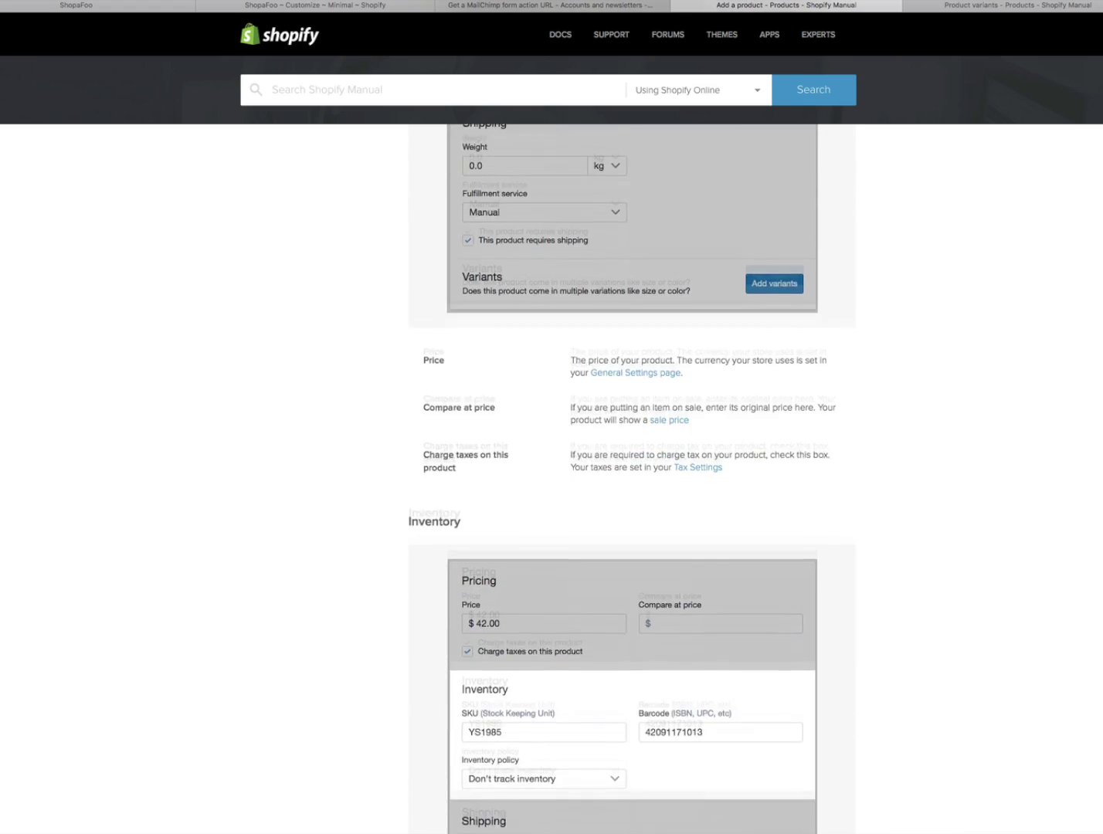
scroll(631, 479, down, 17)
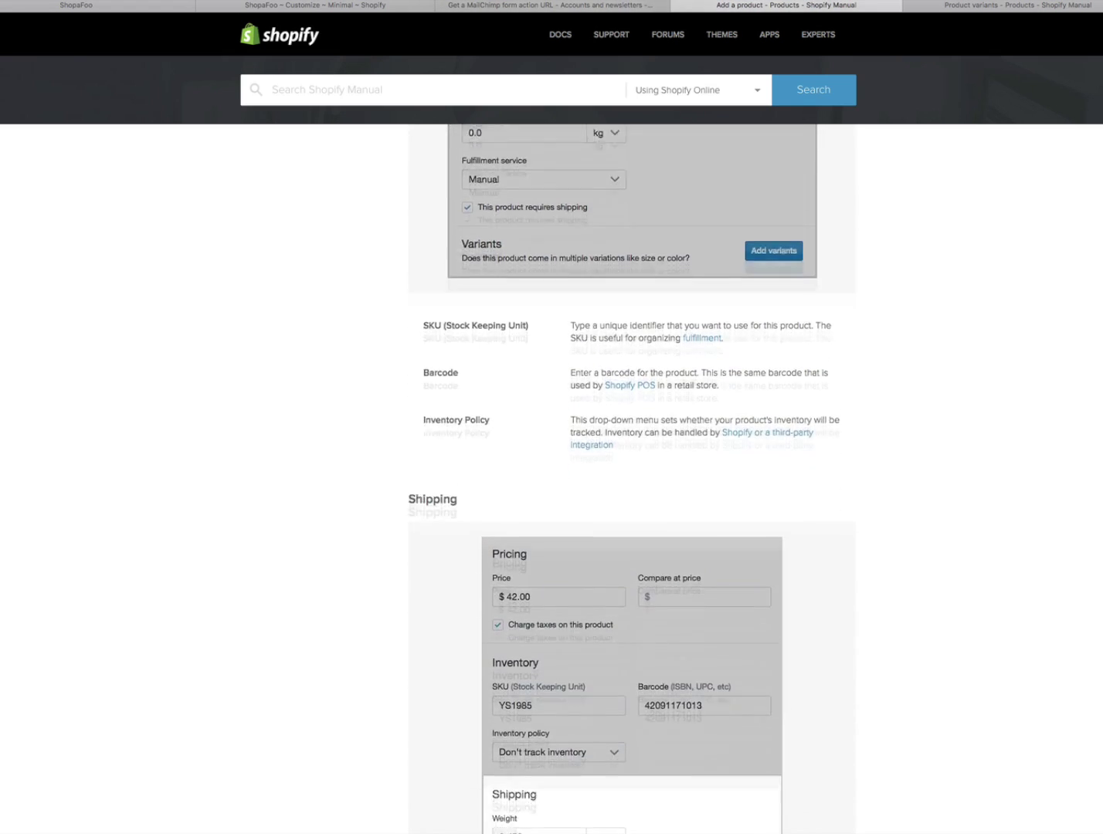
scroll(632, 479, down, 7)
scroll(632, 479, down, 8)
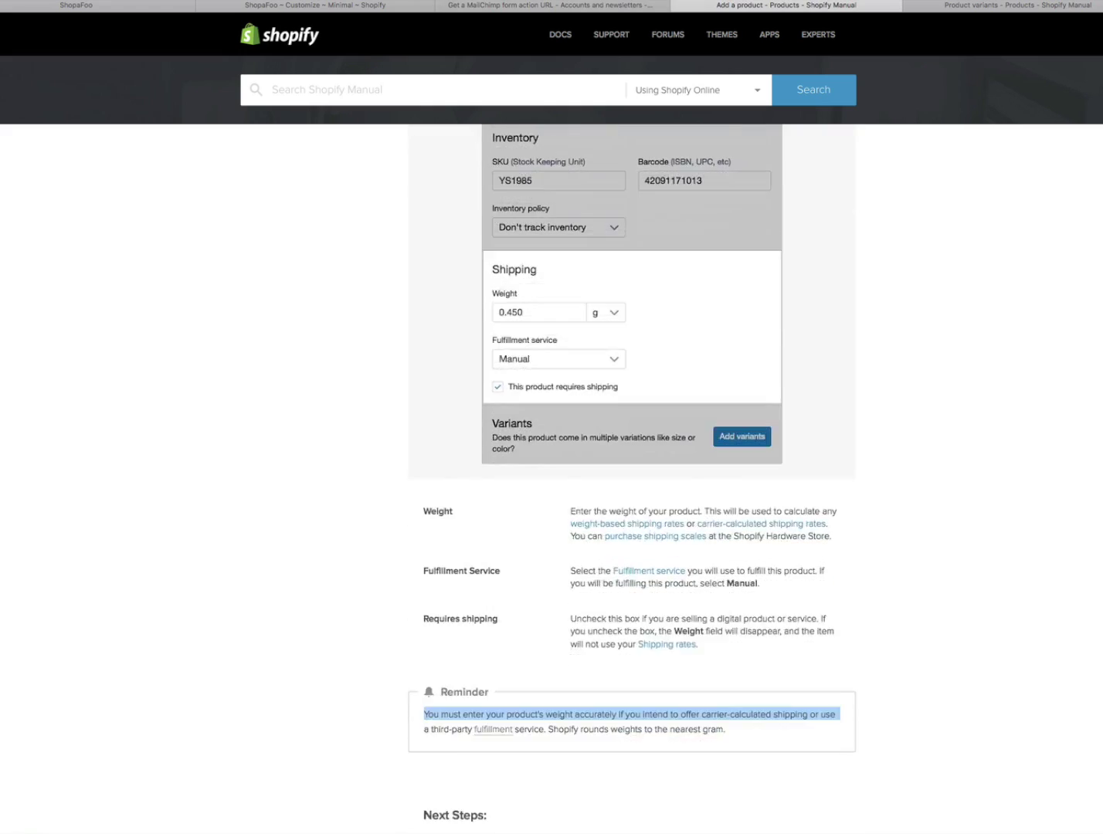
scroll(631, 480, up, 20)
scroll(632, 480, up, 20)
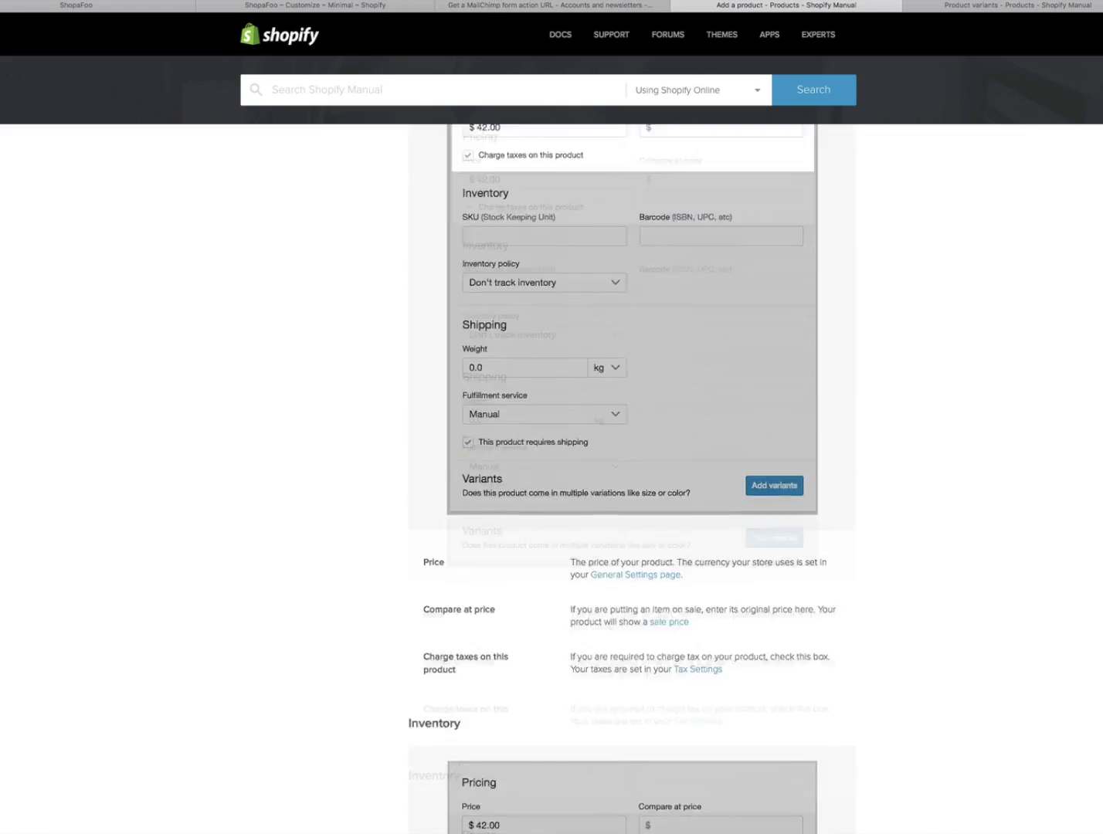
scroll(632, 480, up, 20)
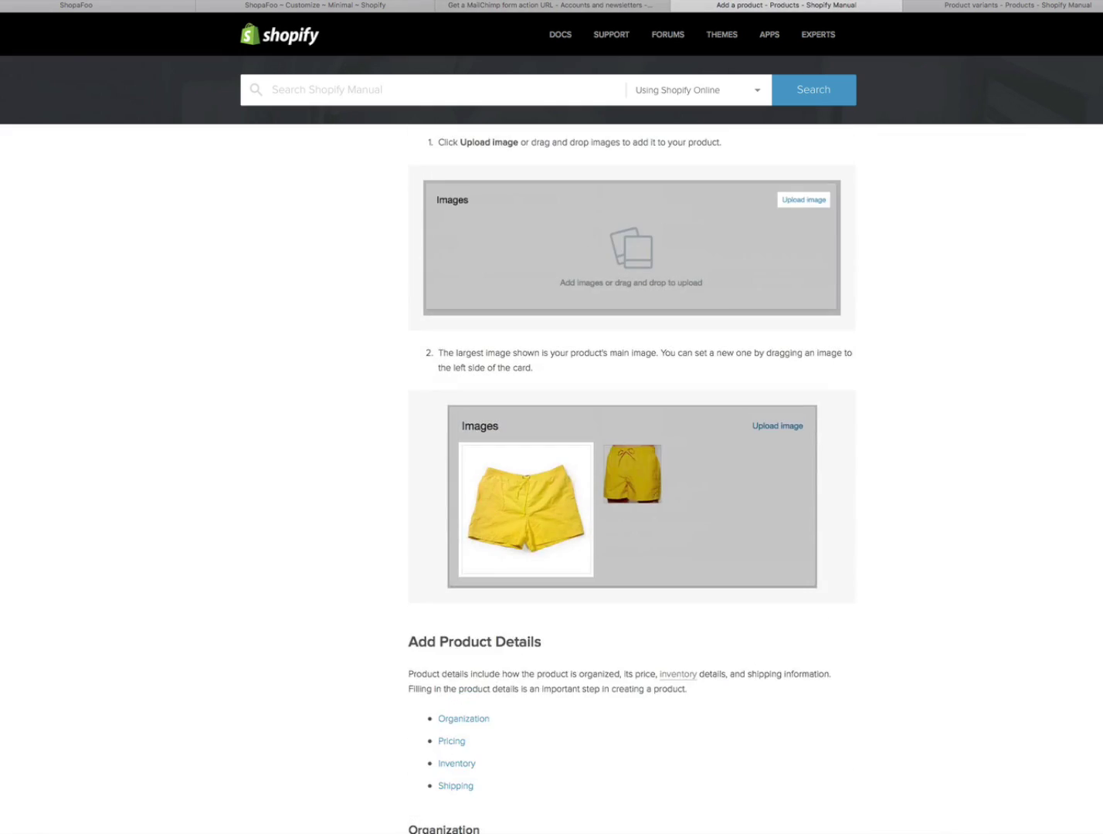
scroll(632, 480, down, 20)
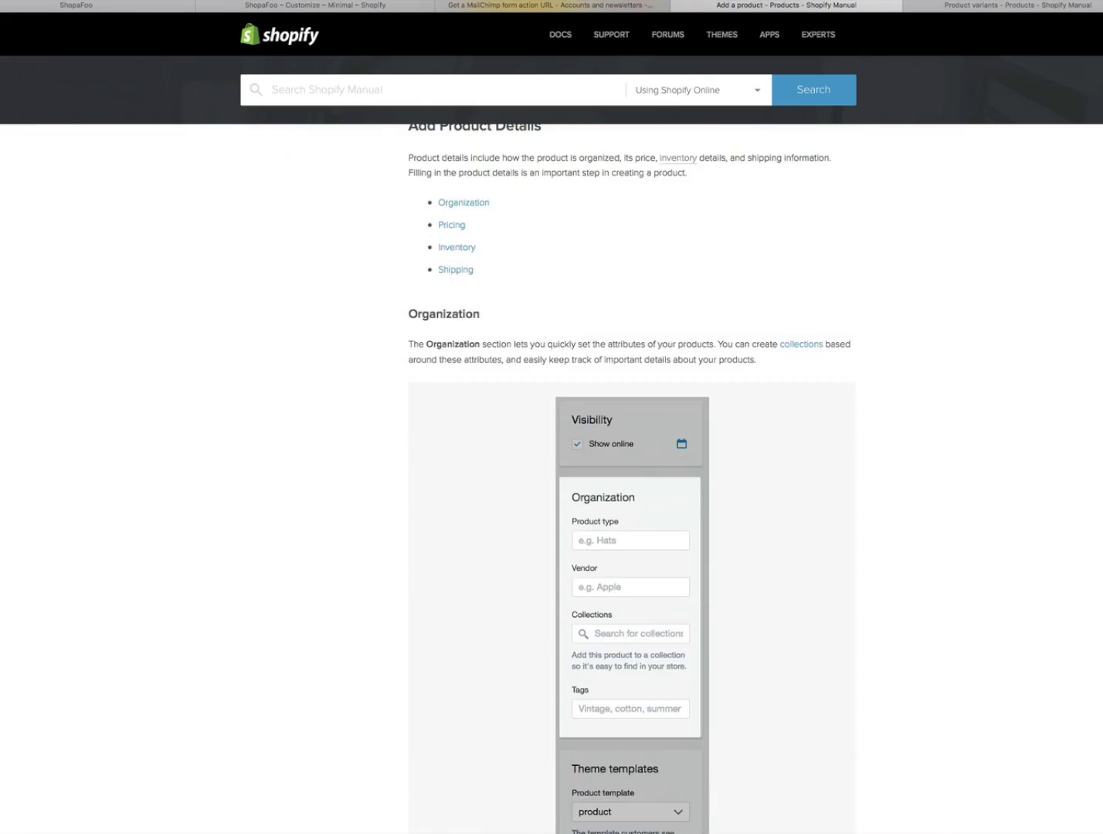
scroll(632, 479, down, 10)
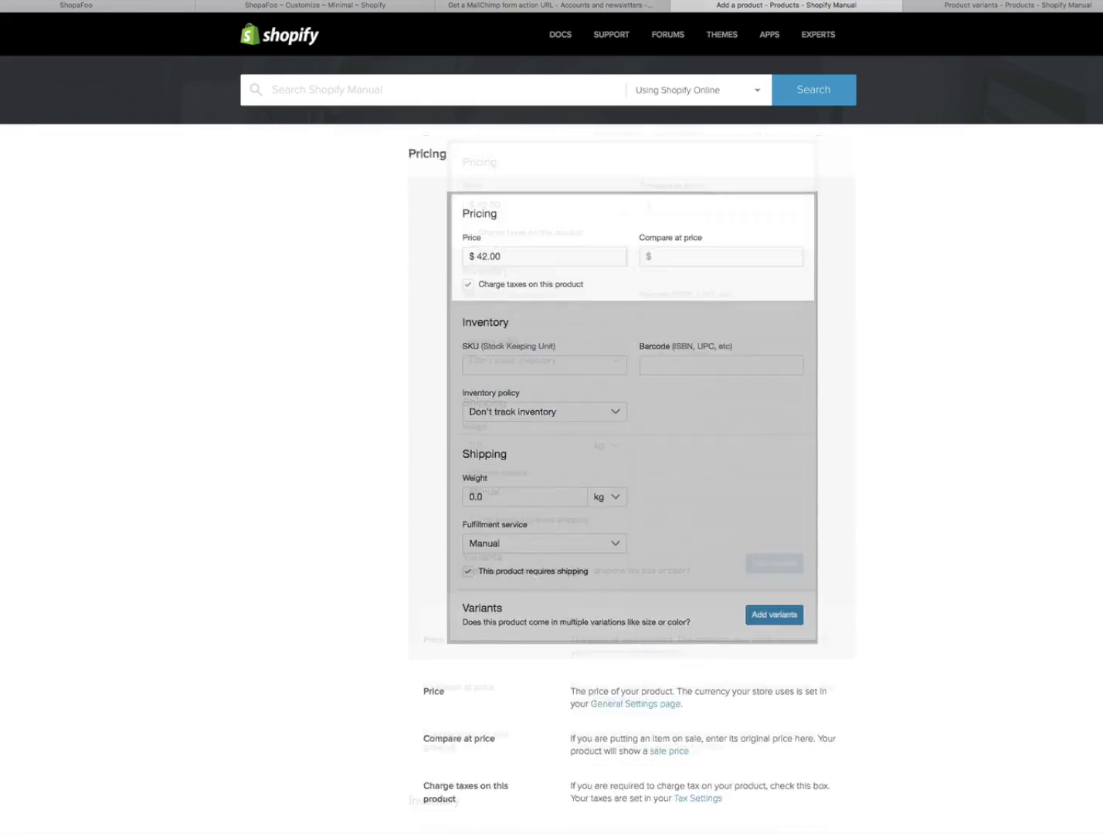
scroll(631, 479, down, 5)
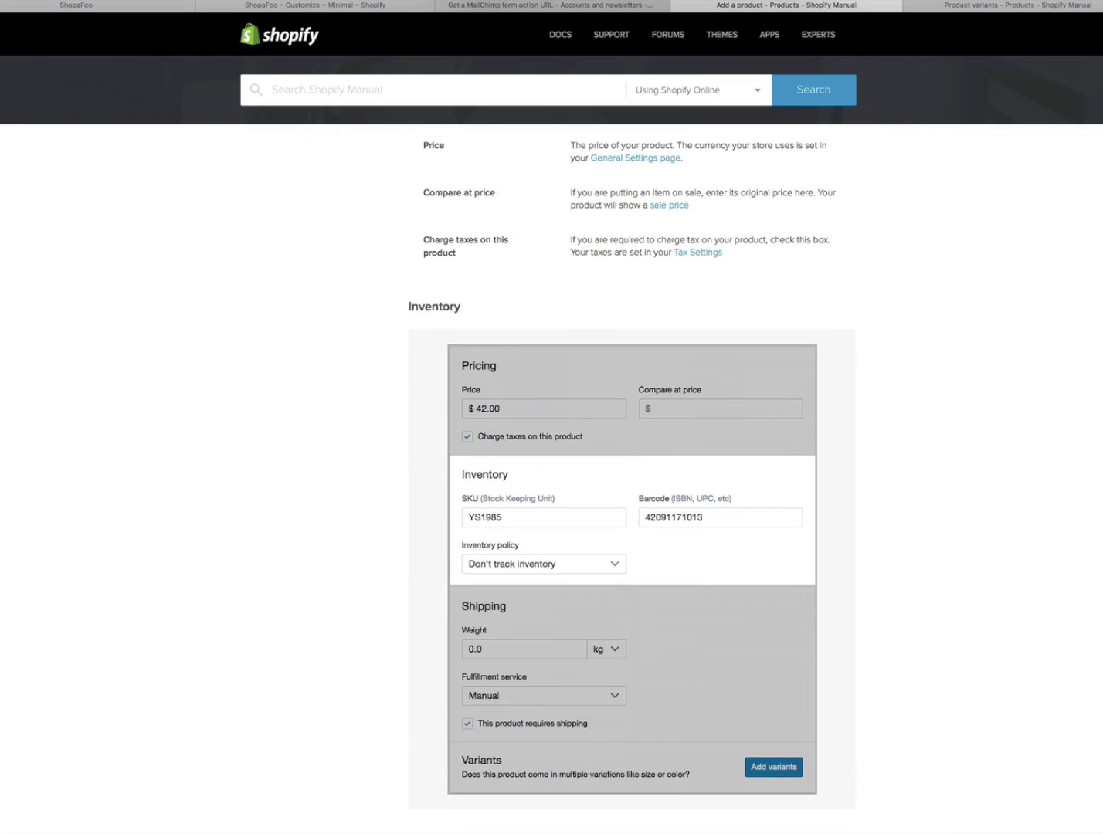
scroll(632, 480, down, 15)
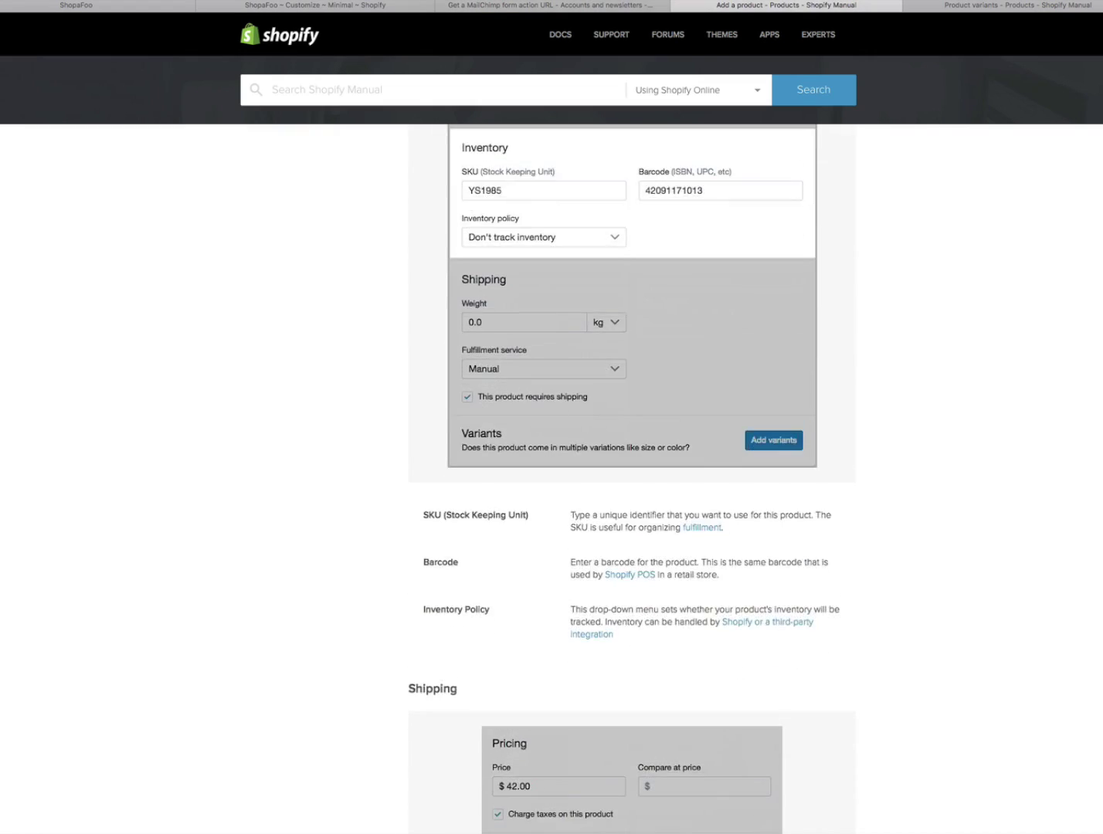
scroll(632, 479, down, 8)
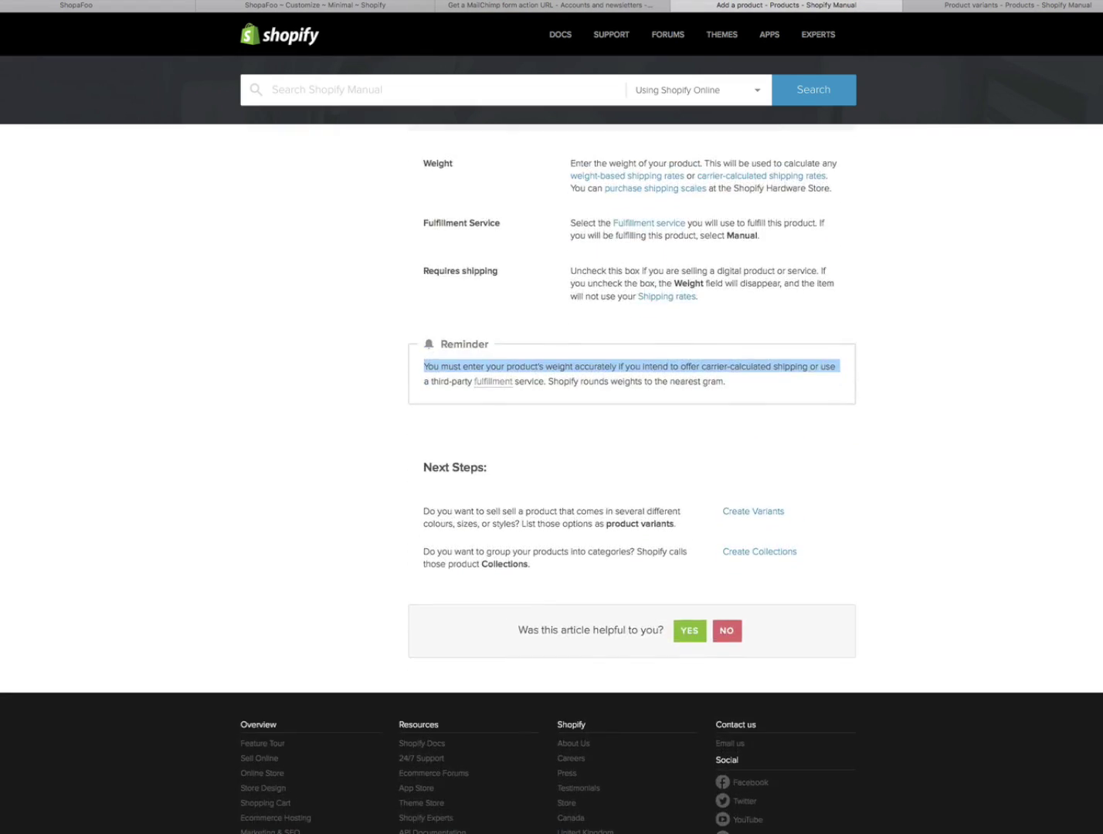
scroll(631, 479, up, 20)
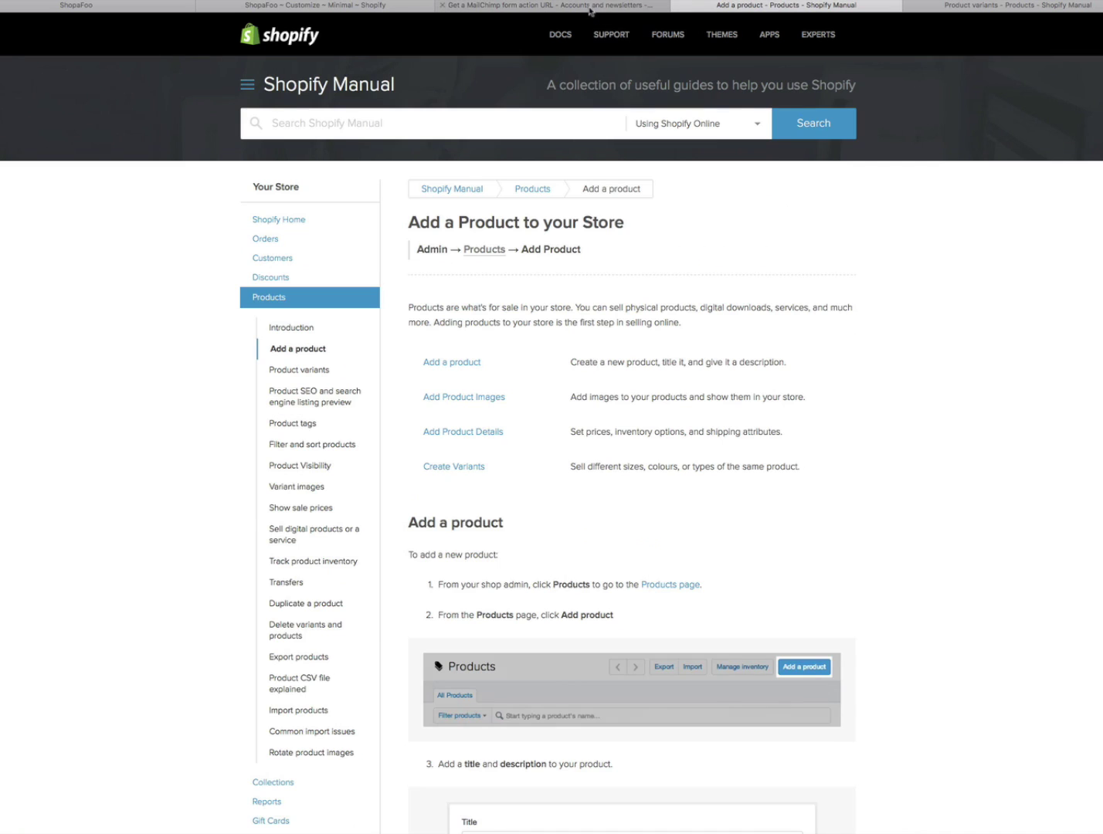
- Check the MailChimp form action guide, then move on to the Product variants guide
click(593, 7)
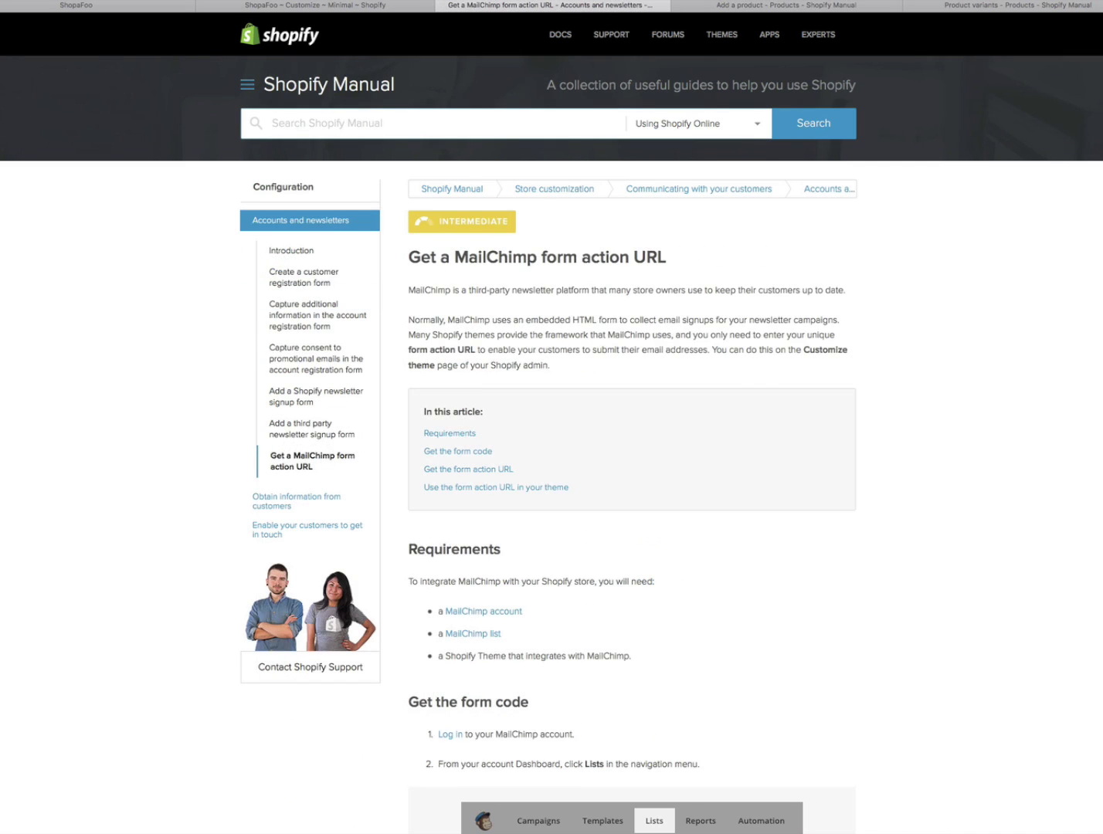
click(783, 4)
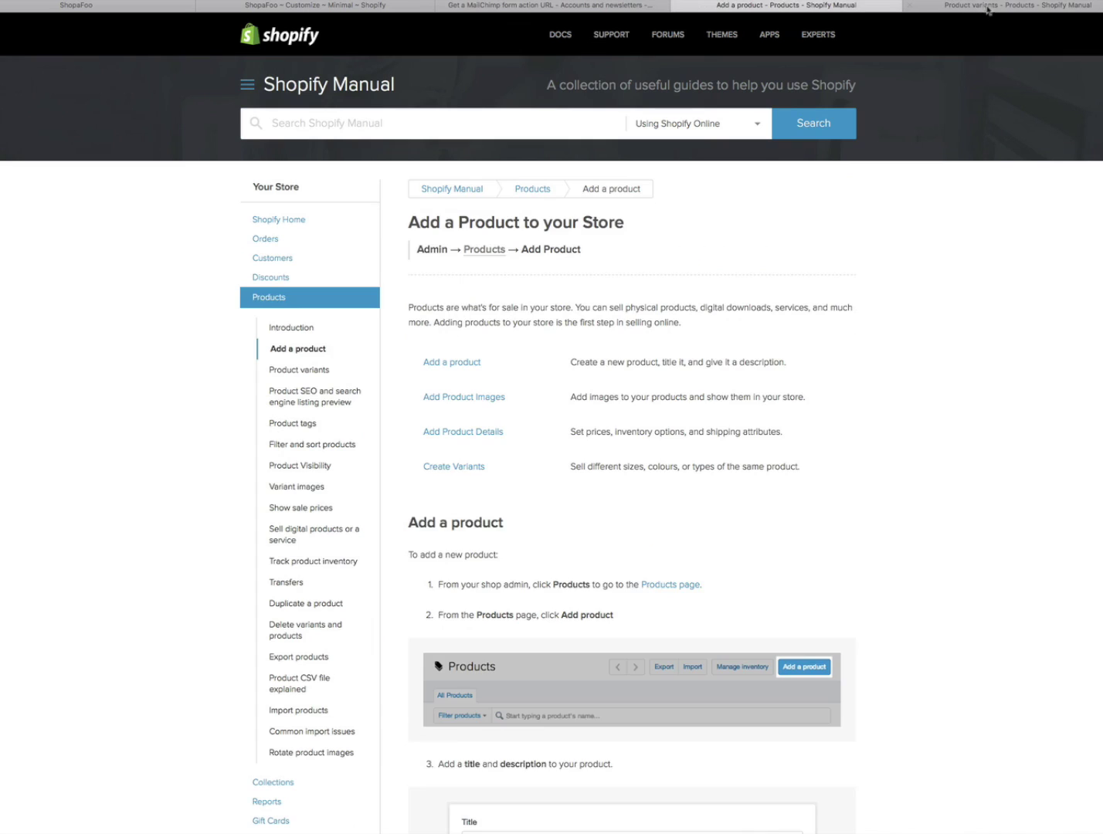
click(986, 10)
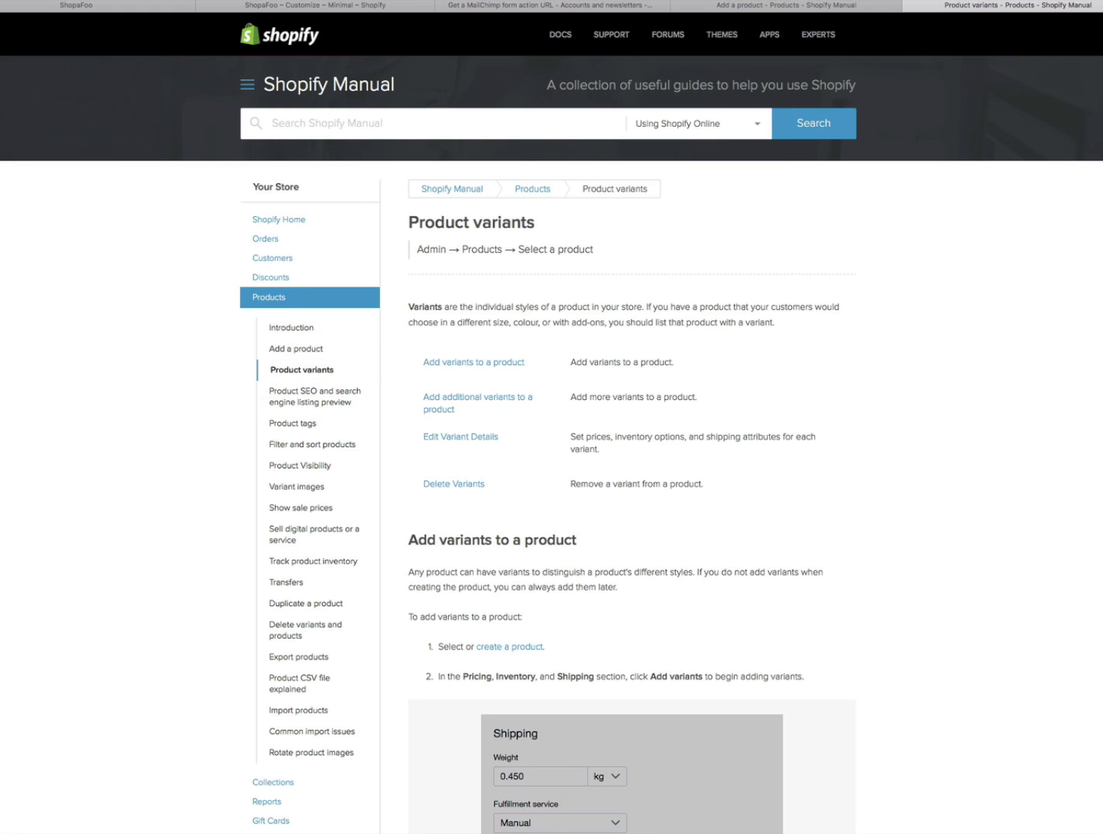
scroll(552, 463, down, 3)
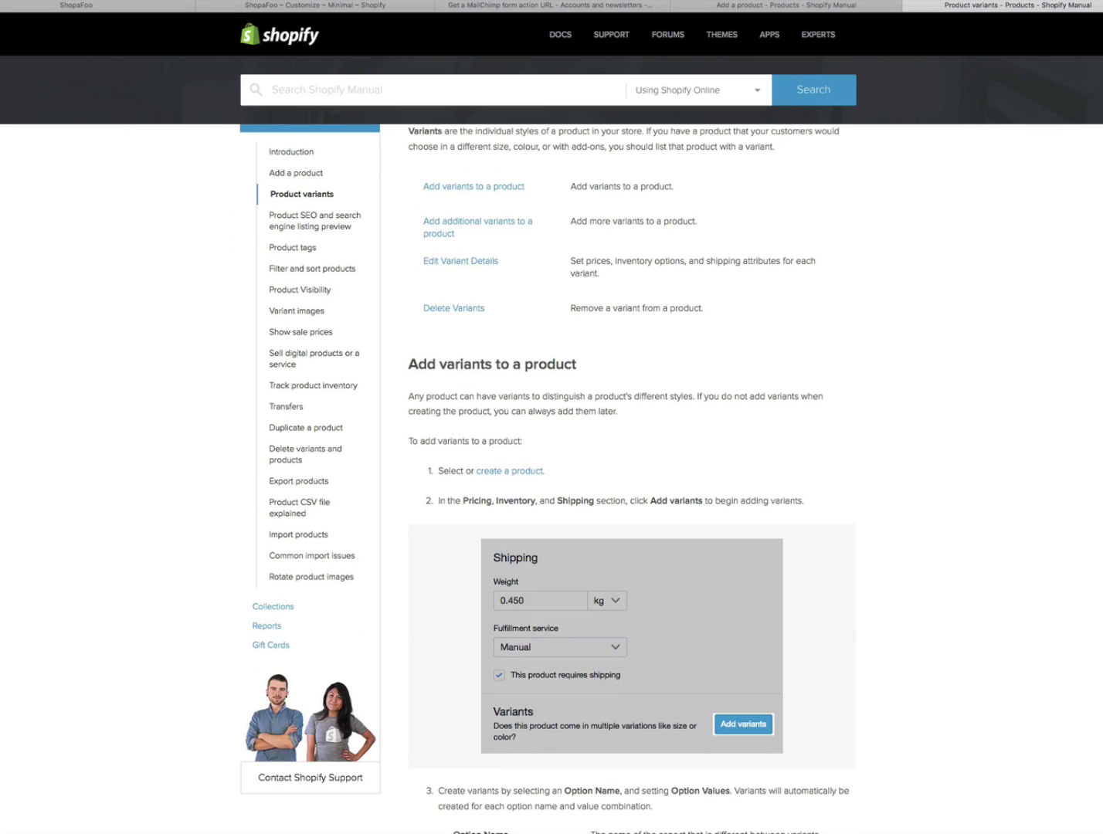
scroll(552, 464, down, 2)
scroll(552, 464, down, 8)
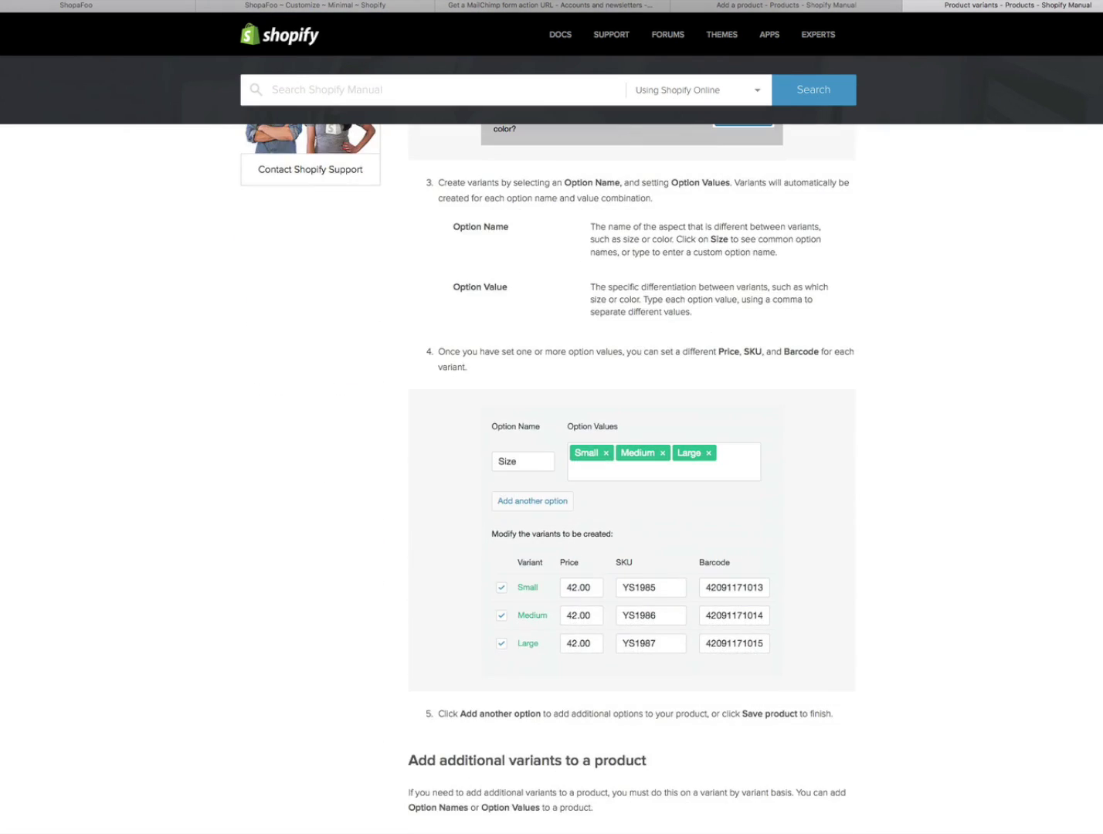
scroll(552, 463, up, 1)
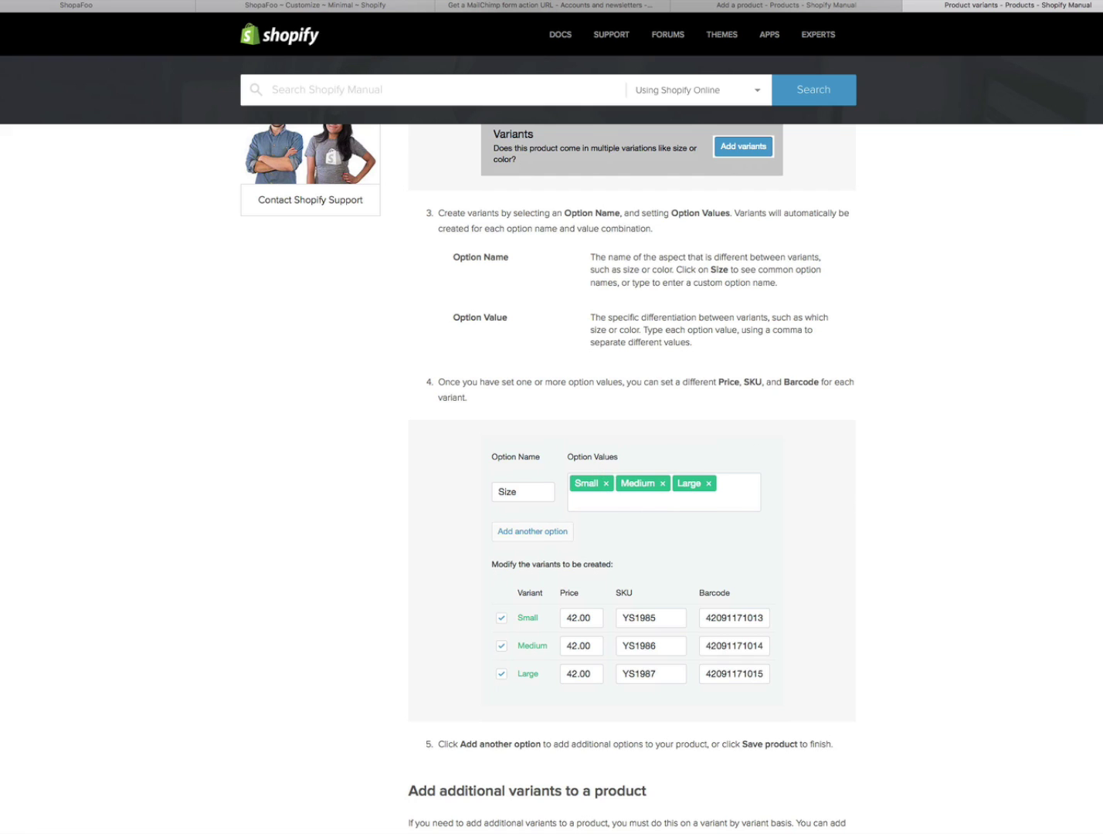
scroll(632, 479, down, 9)
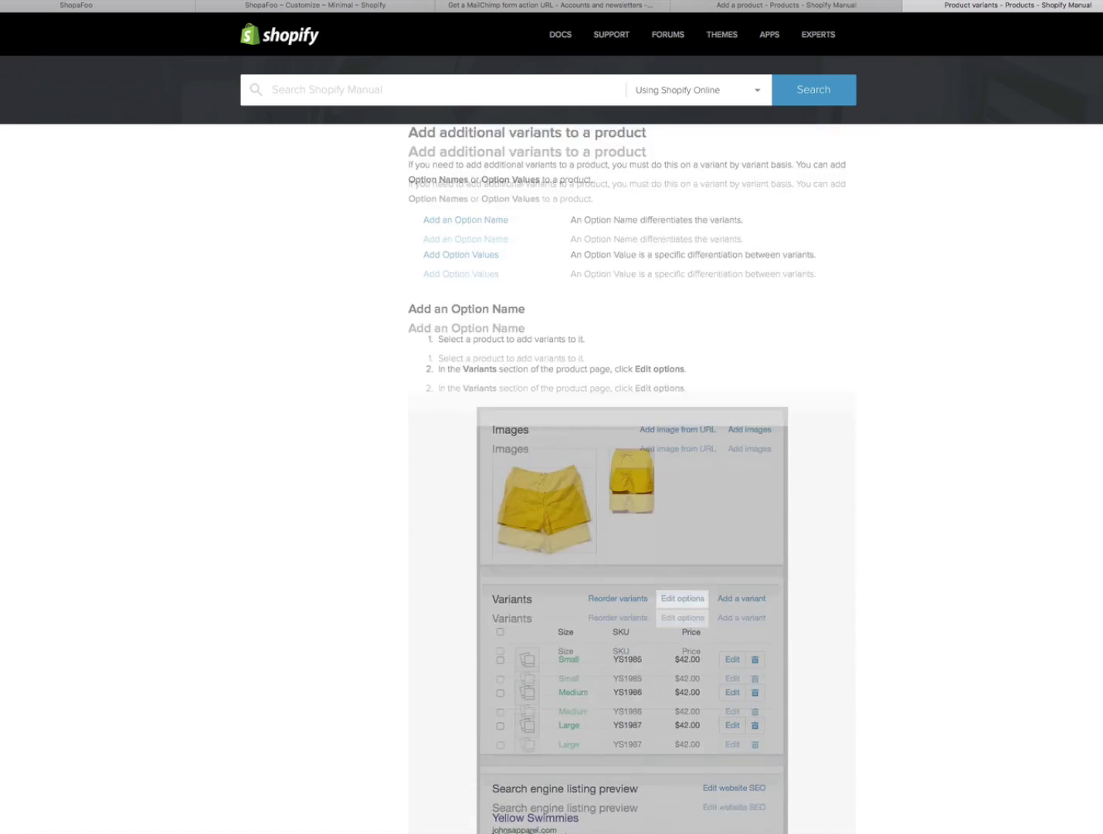
scroll(631, 479, down, 1)
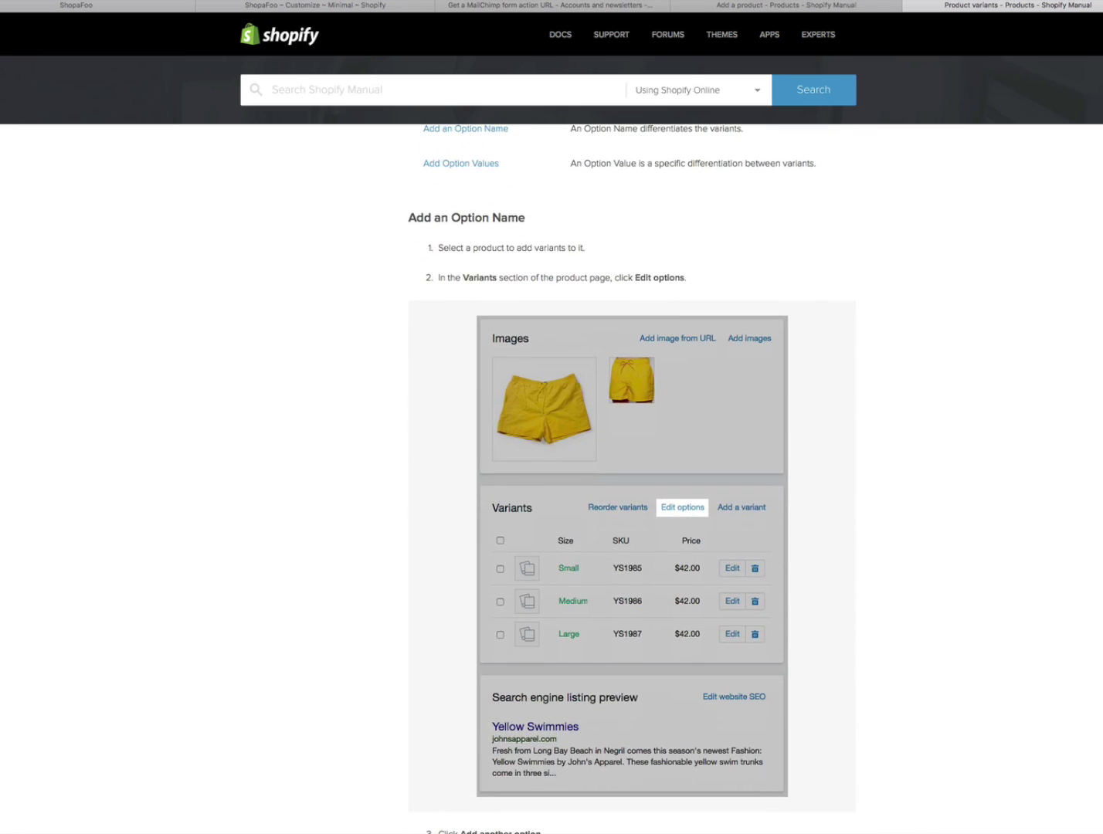
scroll(632, 479, down, 10)
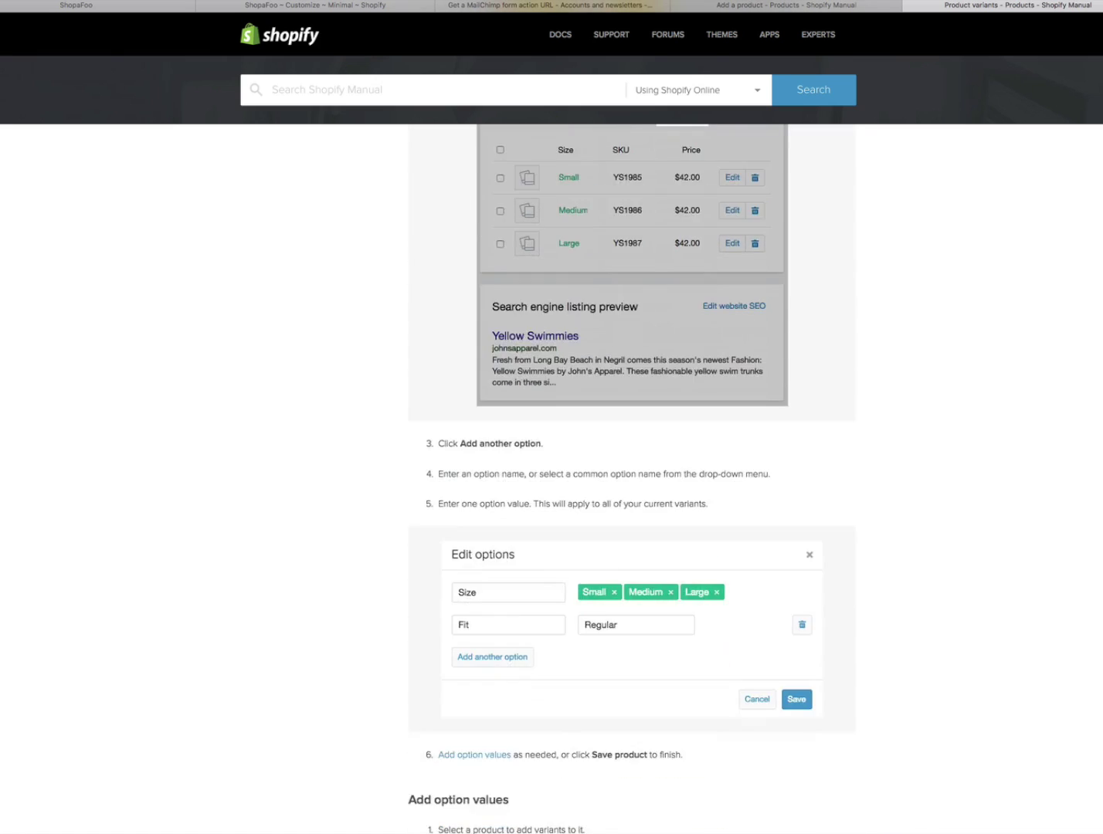
scroll(632, 480, down, 4)
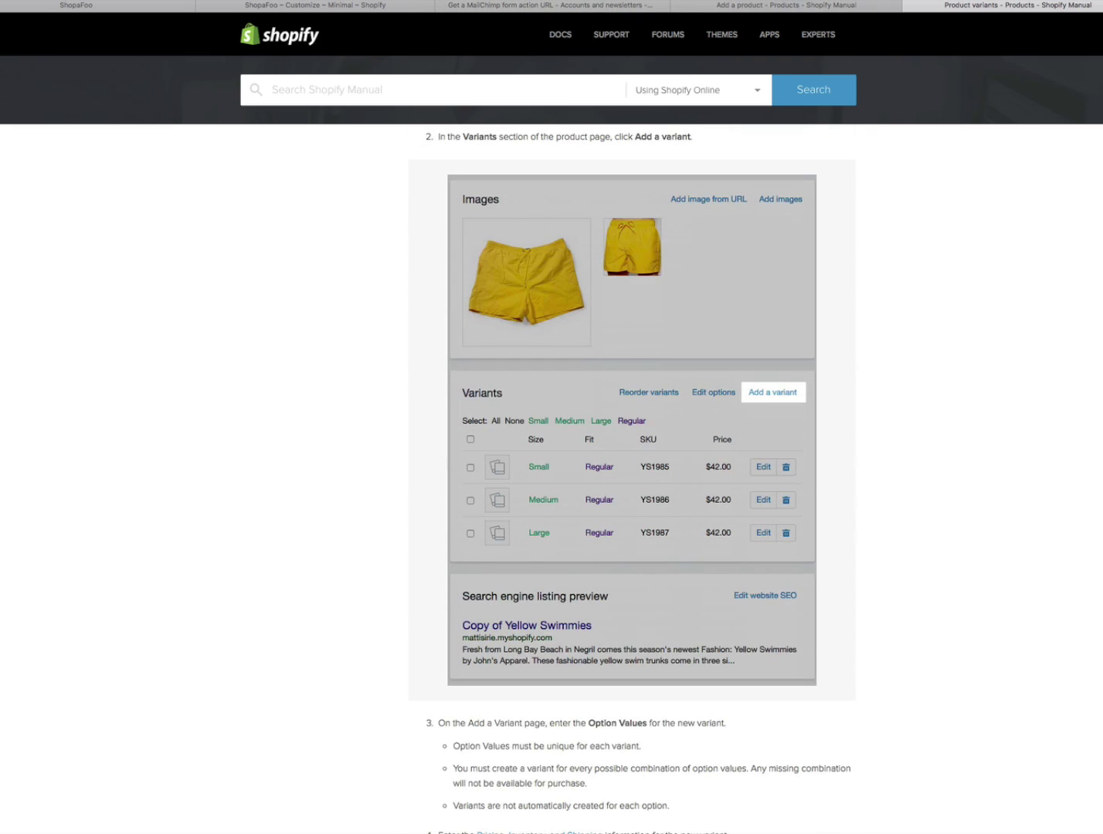
scroll(632, 479, down, 2)
scroll(631, 479, up, 2)
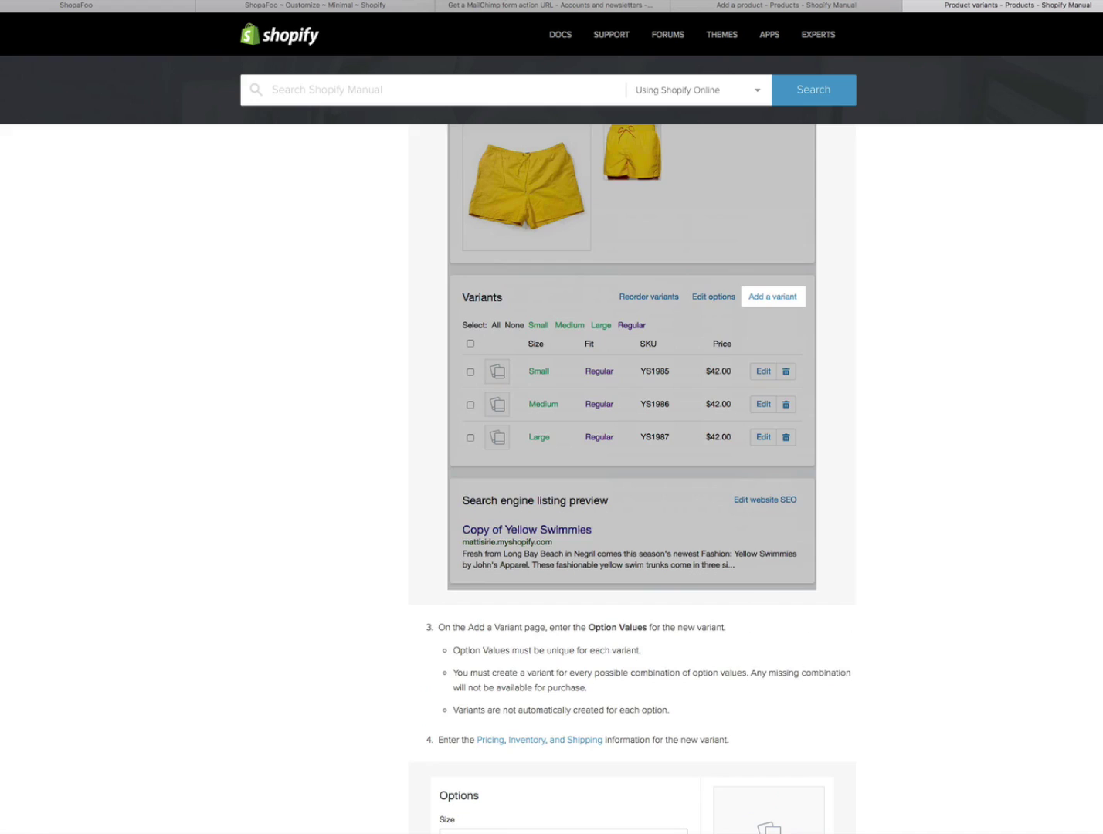
scroll(631, 480, down, 4)
scroll(632, 480, down, 4)
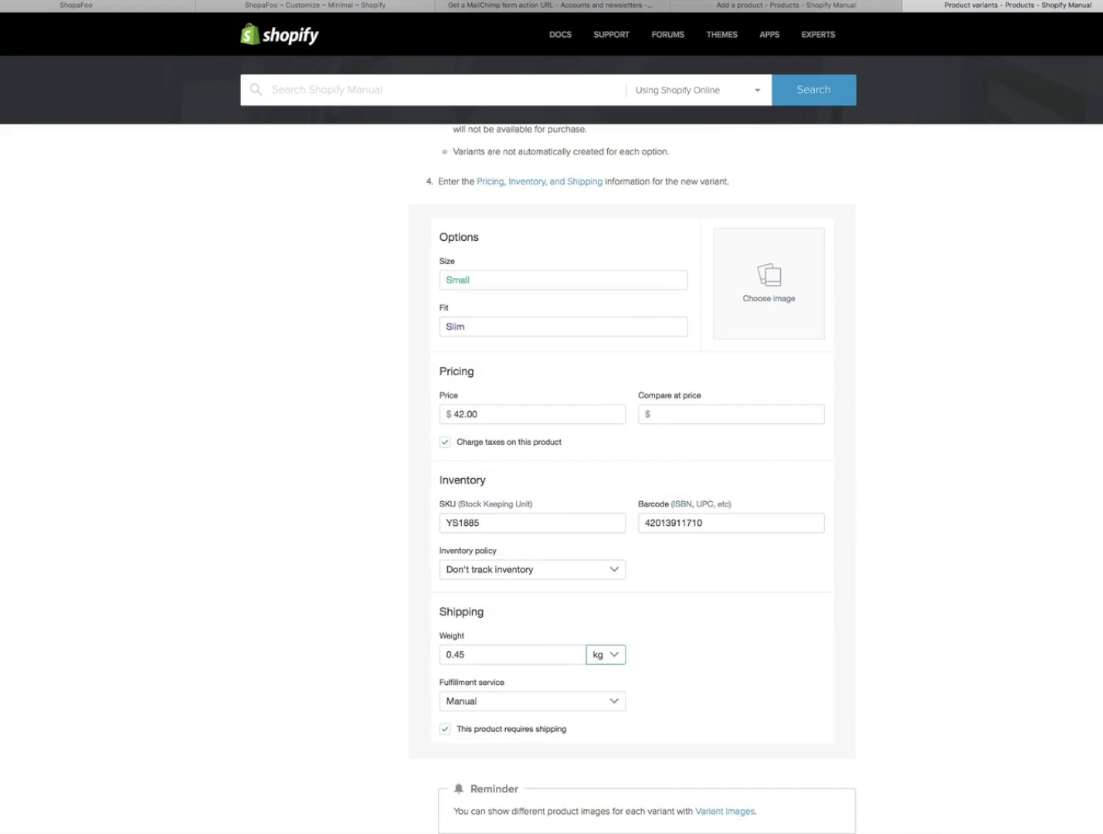
scroll(767, 327, up, 1)
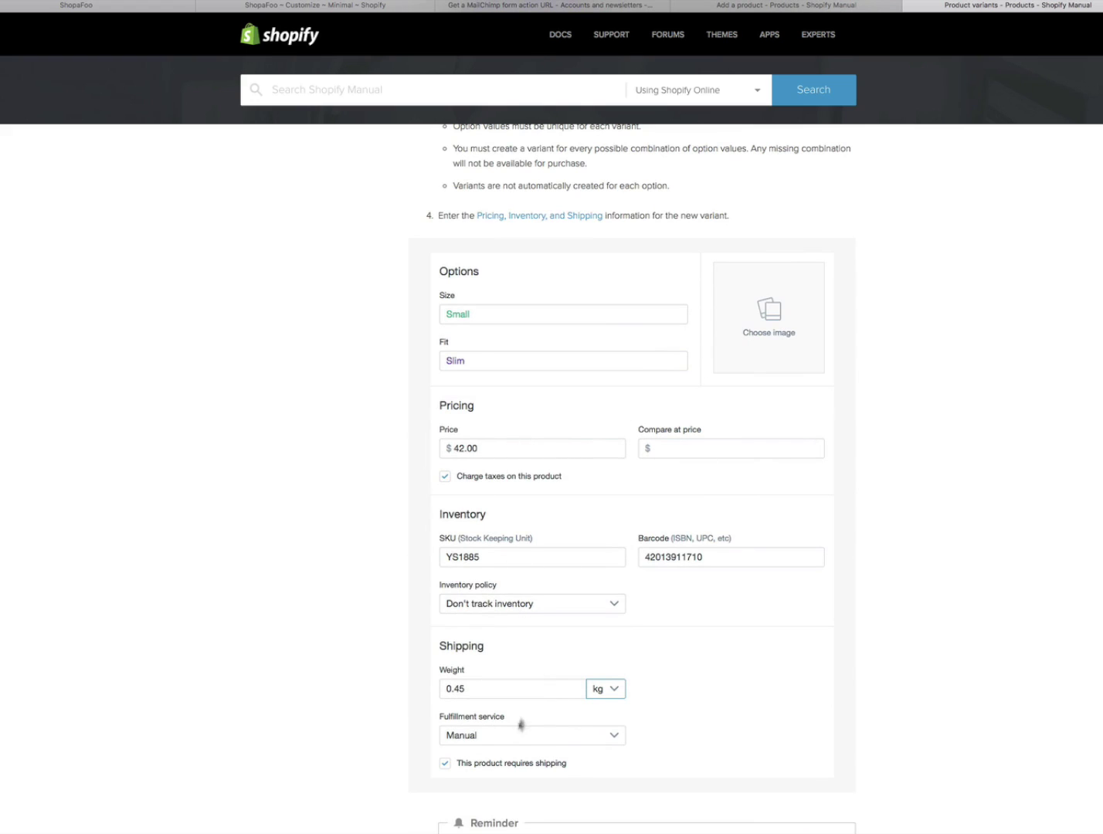
scroll(632, 479, down, 10)
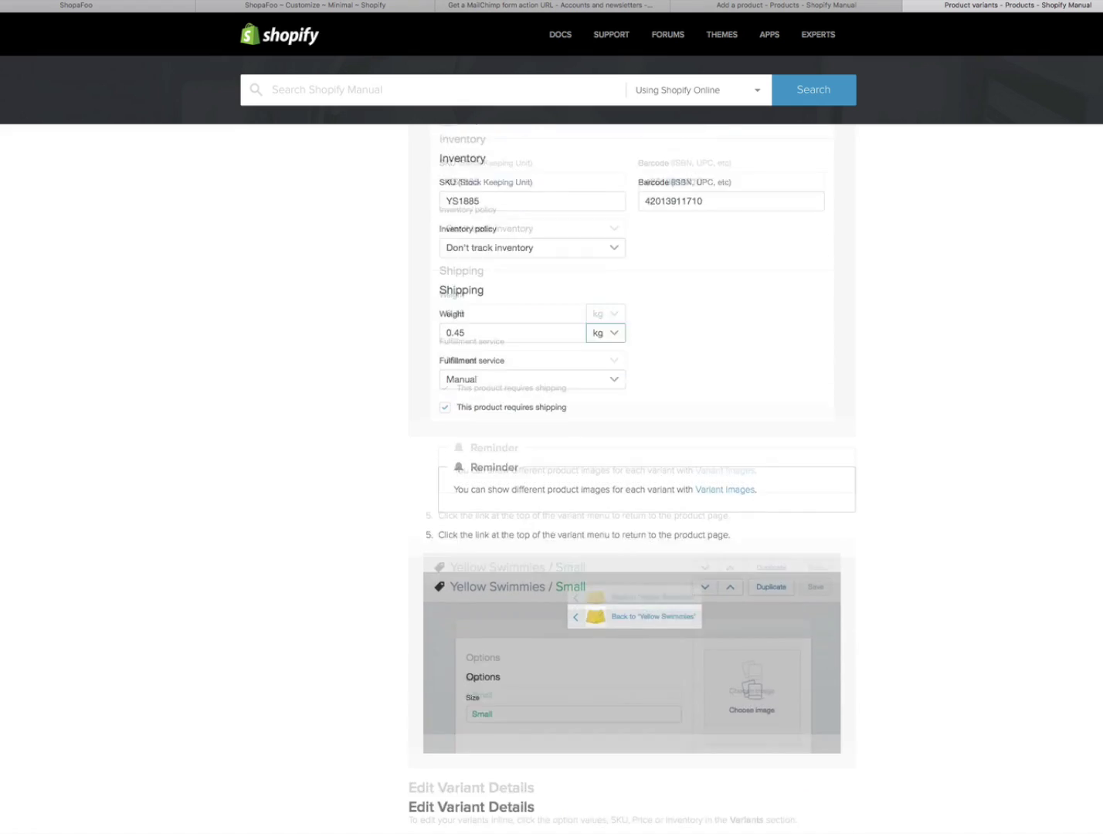
scroll(553, 479, down, 10)
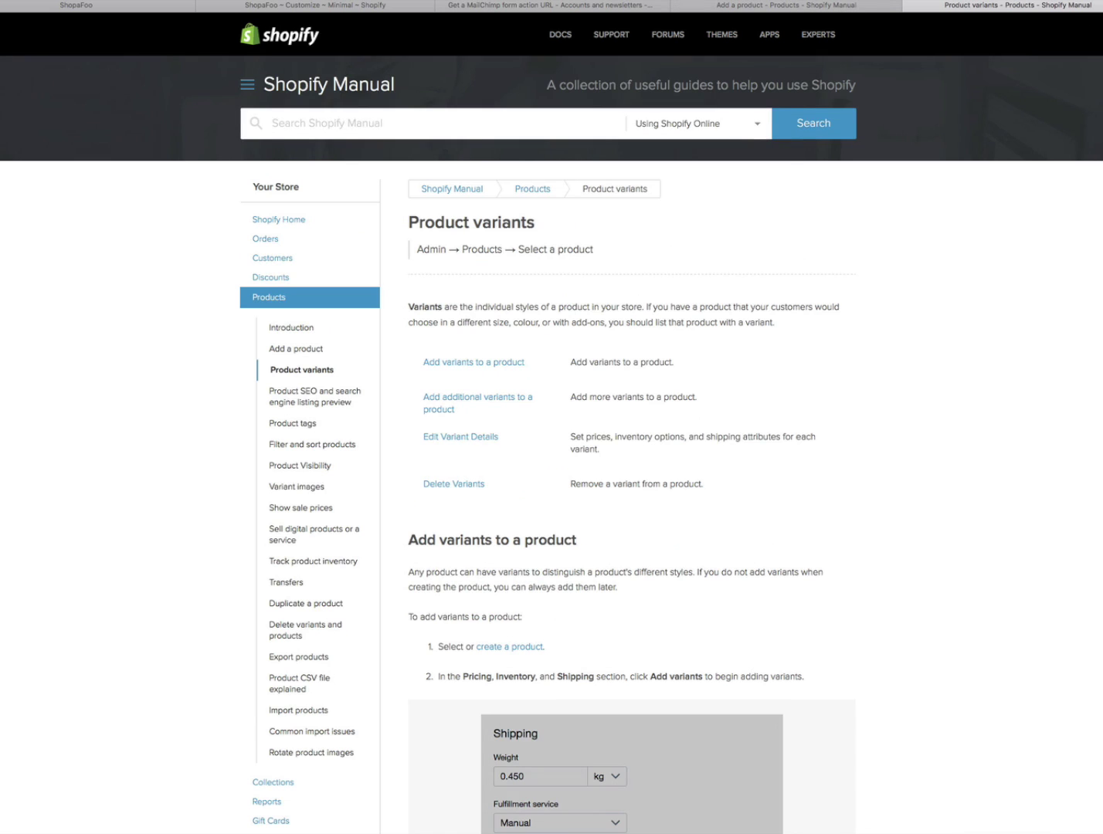
- Show the ShopaFoo home page, advance its slideshow to the iPhone Photos banner, and review the page
click(126, 5)
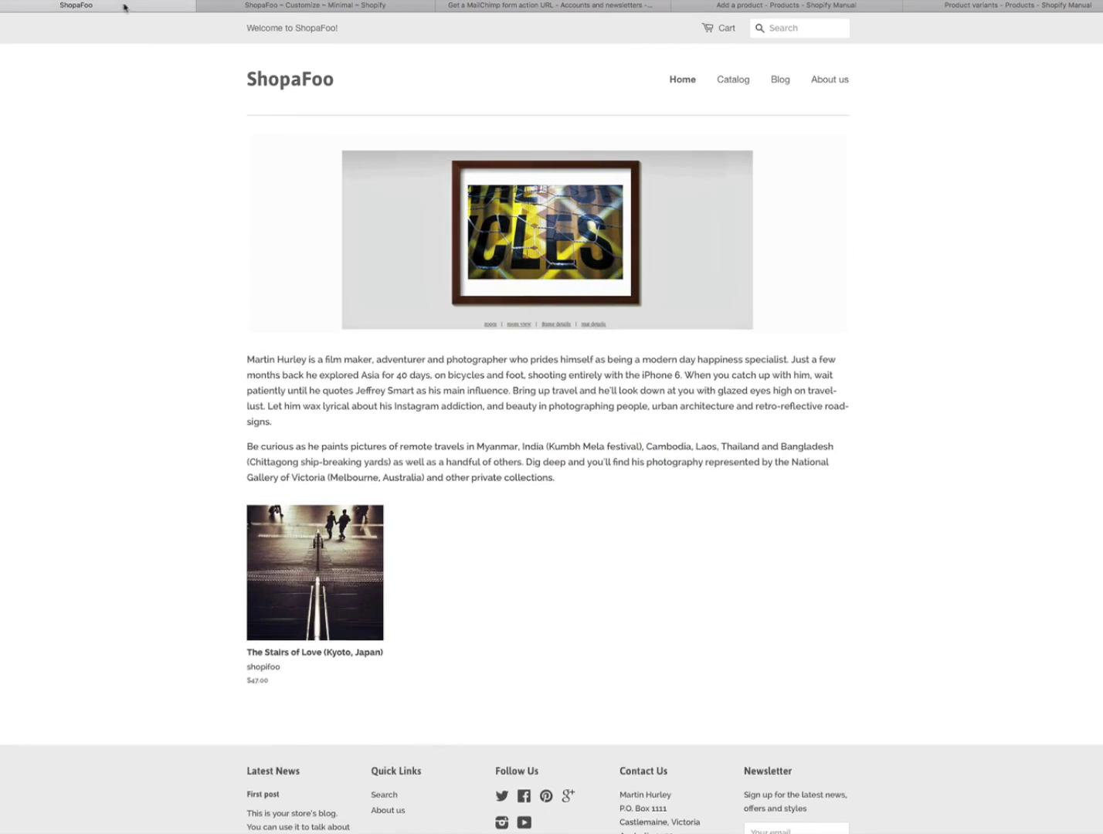
mouse_move(660, 215)
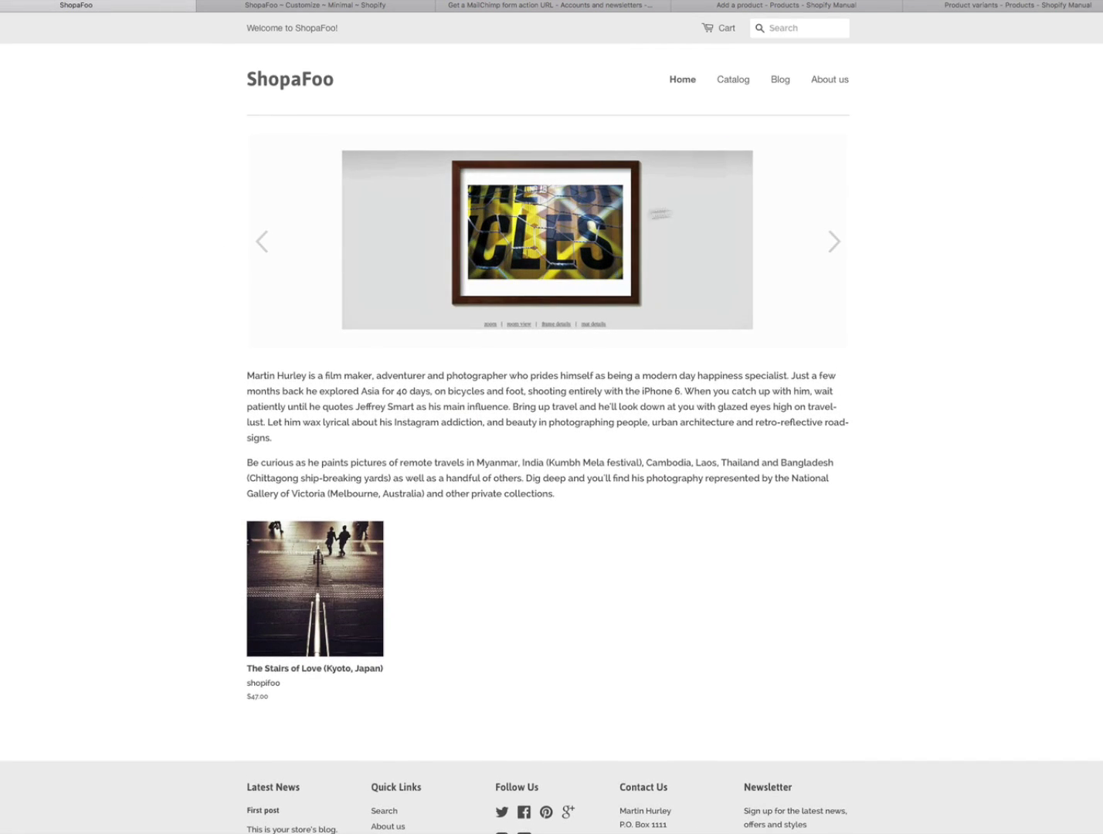
click(835, 243)
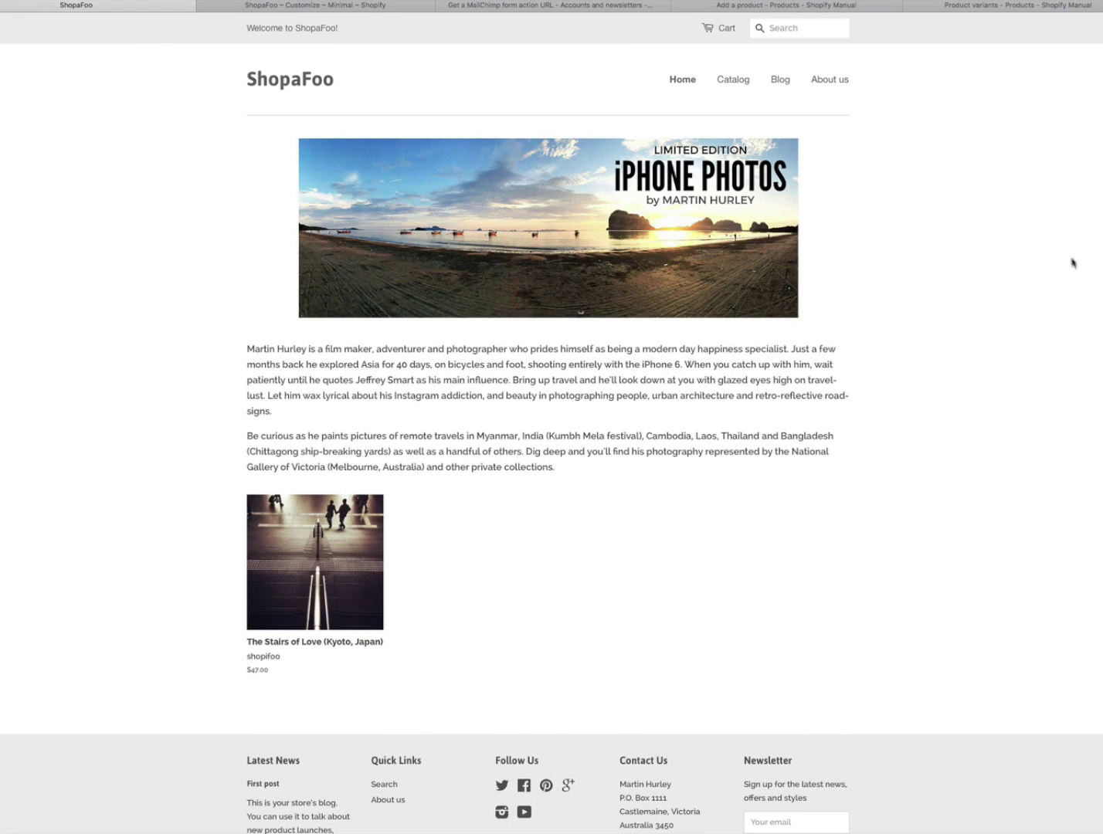
scroll(551, 417, down, 3)
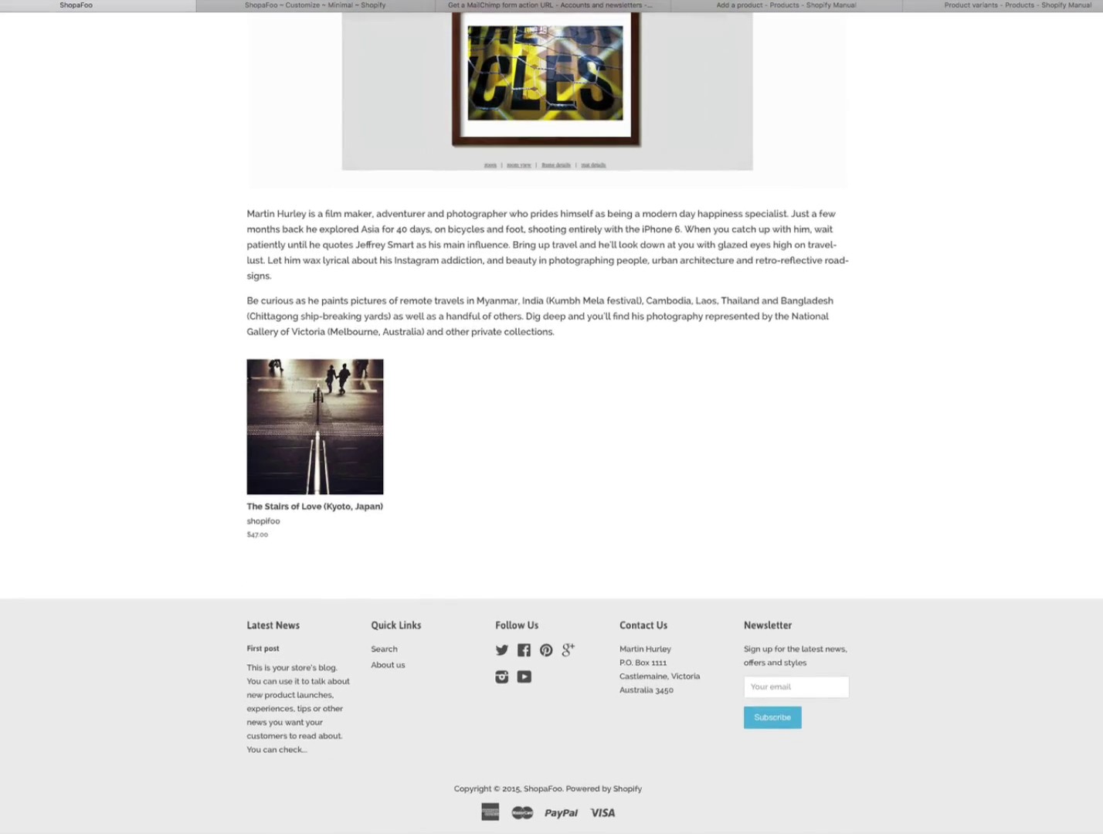
scroll(551, 417, up, 4)
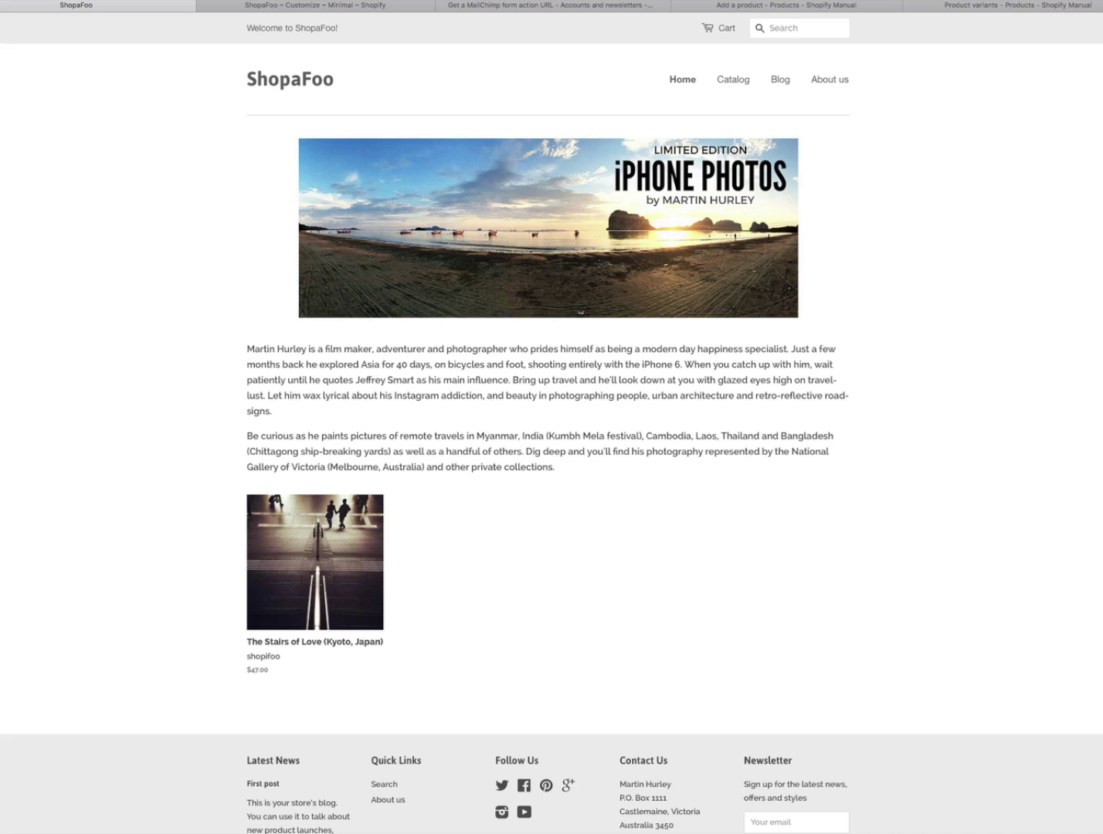
scroll(552, 423, down, 4)
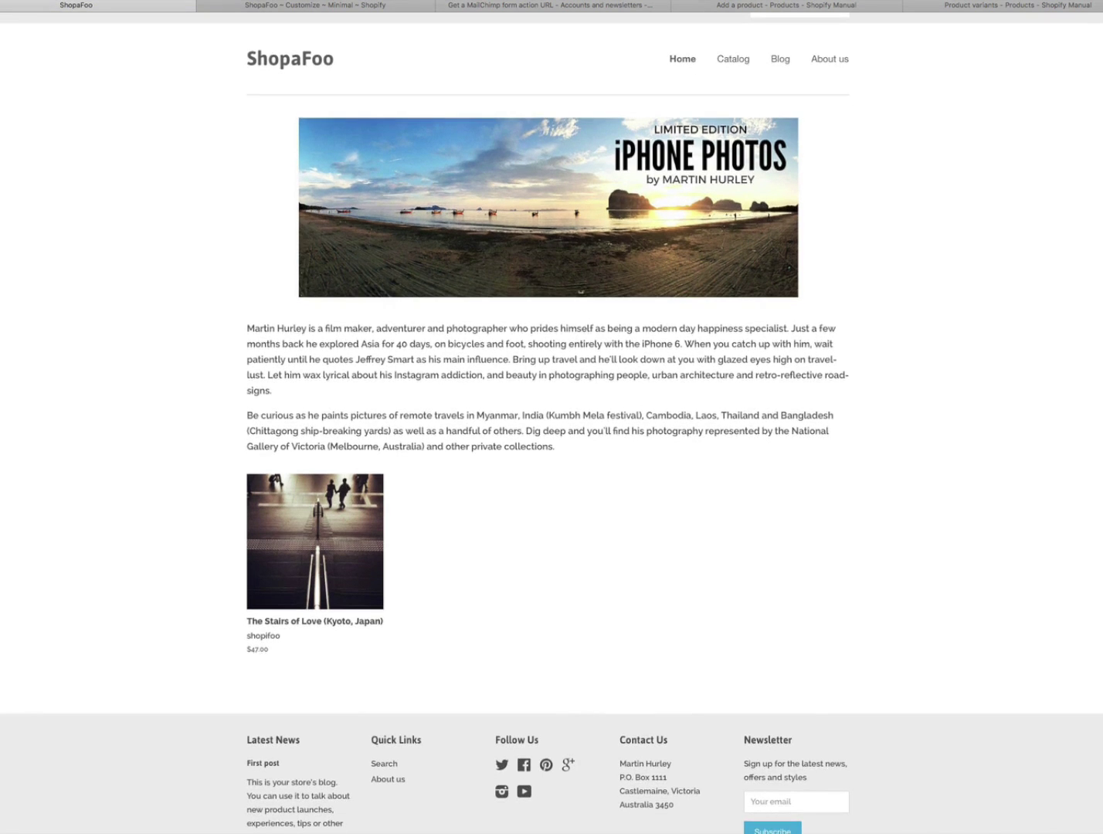
scroll(551, 417, up, 4)
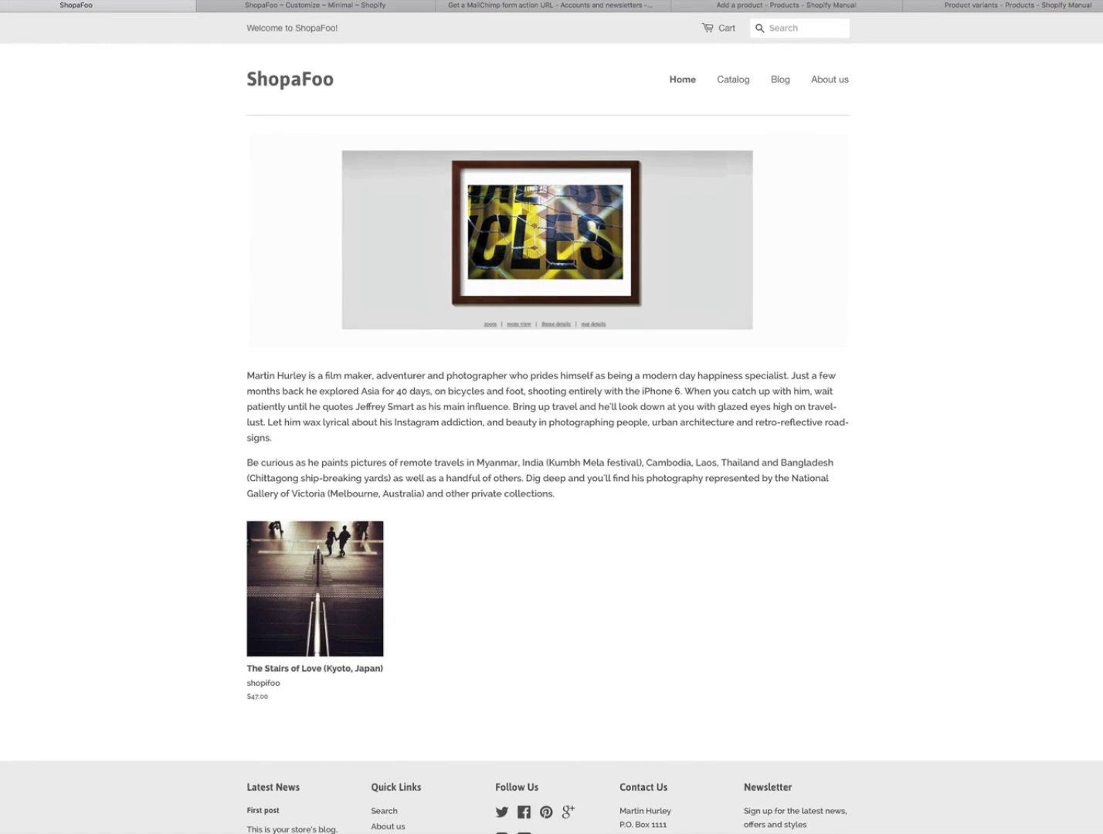
scroll(552, 423, down, 2)
scroll(551, 424, up, 2)
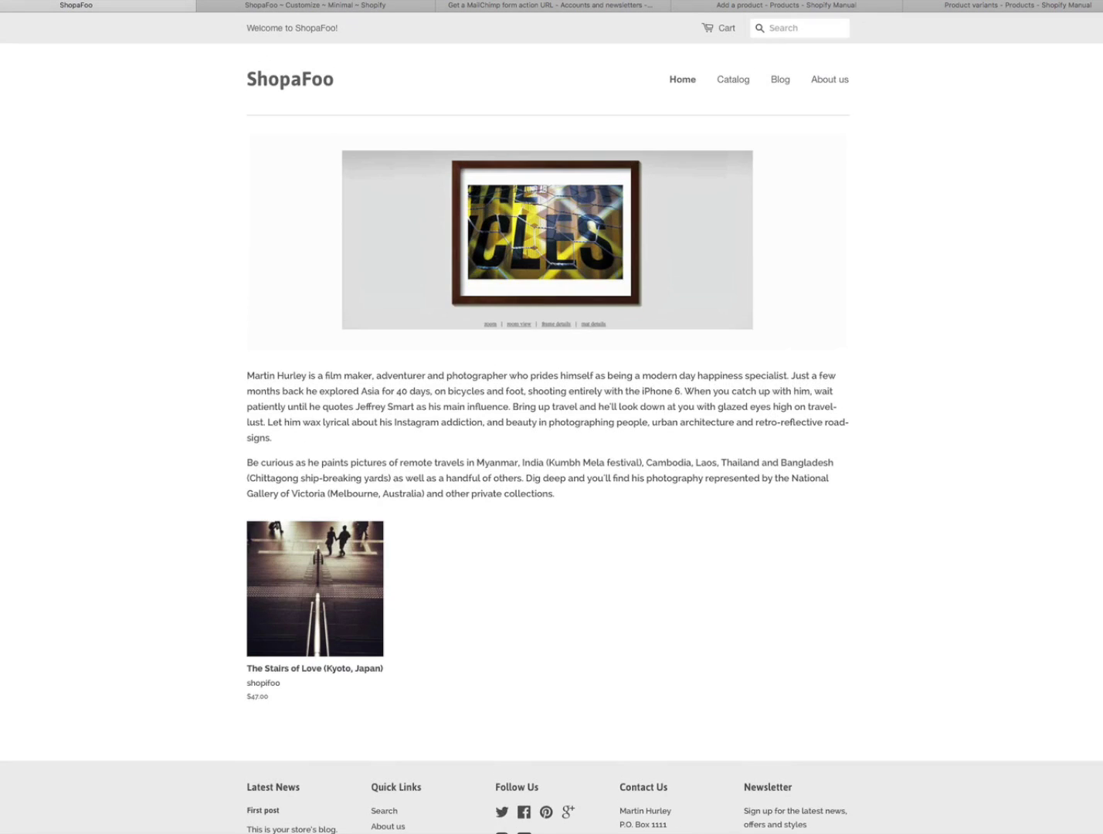